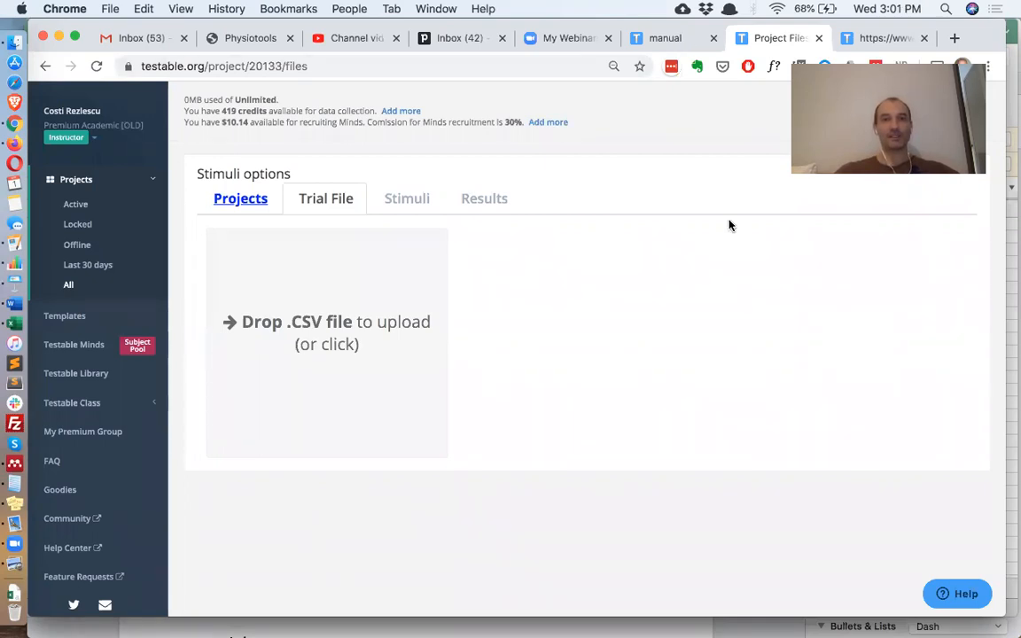
- Look up the trial-file column names in the Testable manual
click(668, 38)
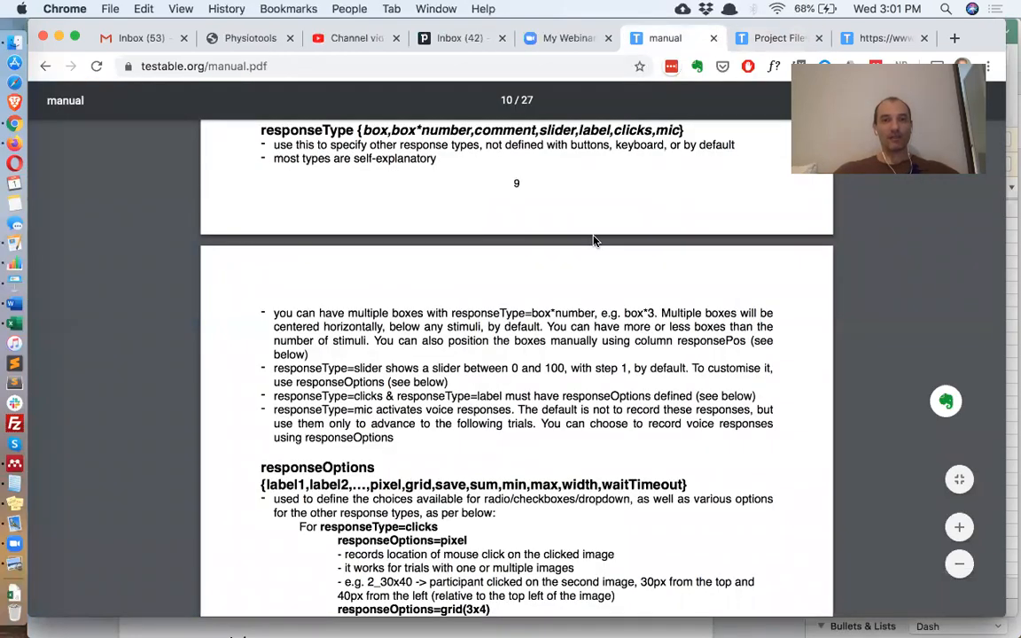
scroll(594, 240, down, 1)
scroll(594, 240, up, 4)
scroll(594, 240, up, 5)
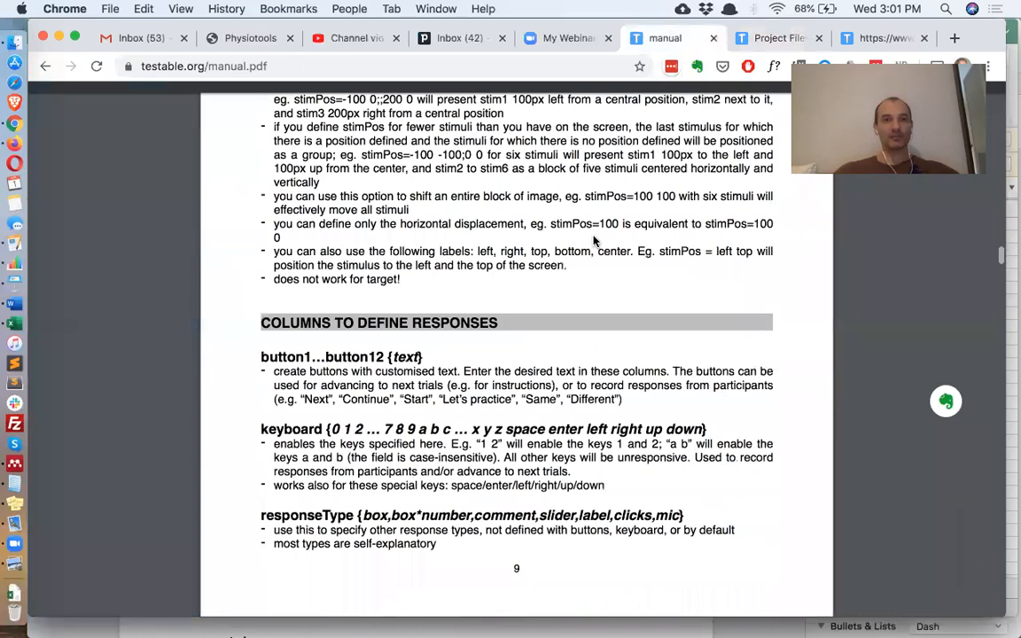
scroll(594, 240, up, 15)
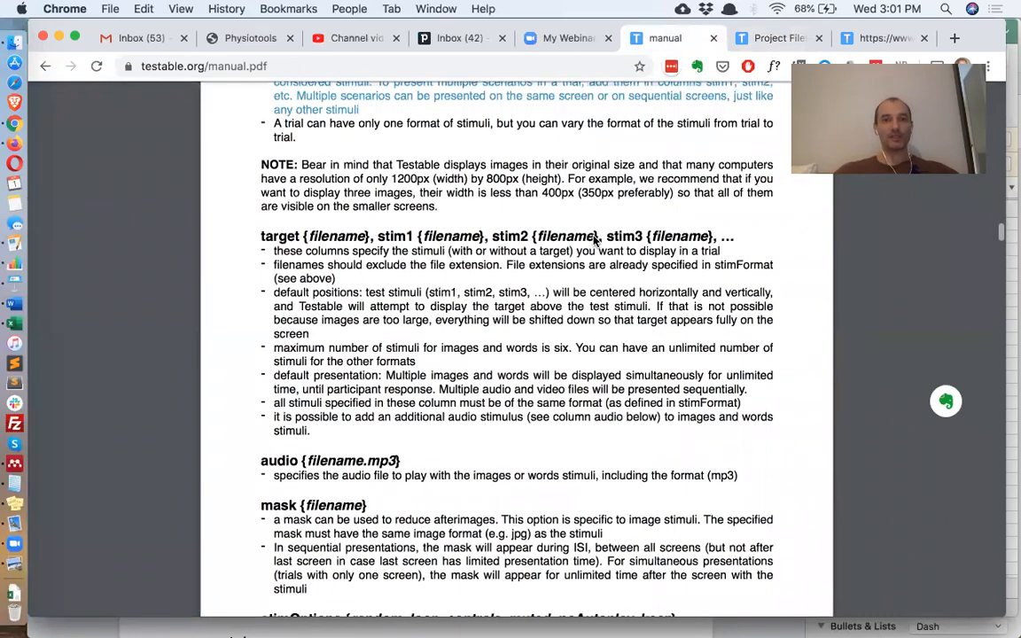
scroll(593, 240, up, 15)
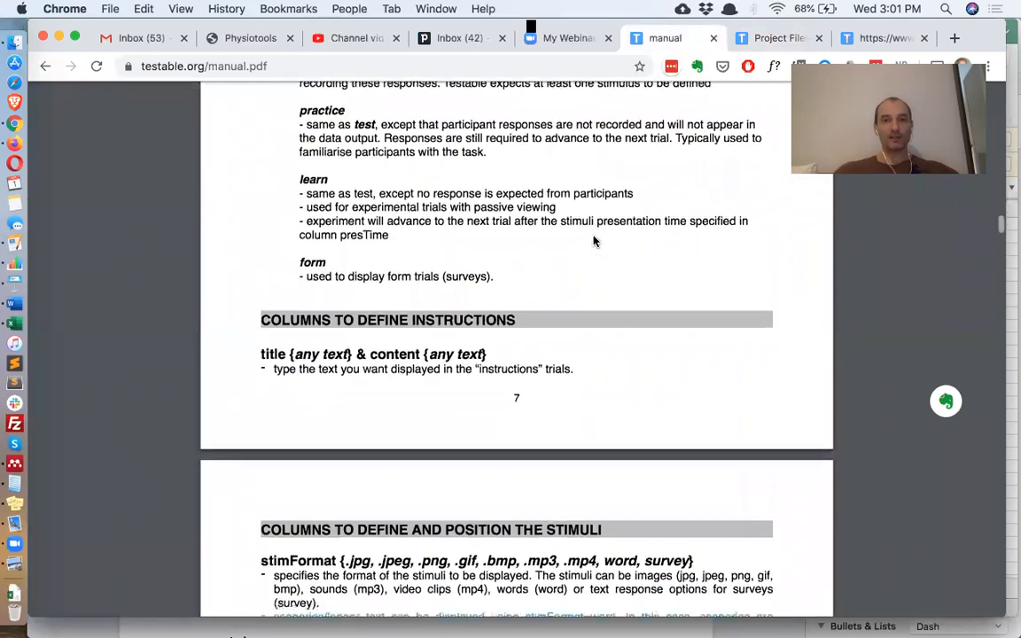
scroll(593, 240, down, 2)
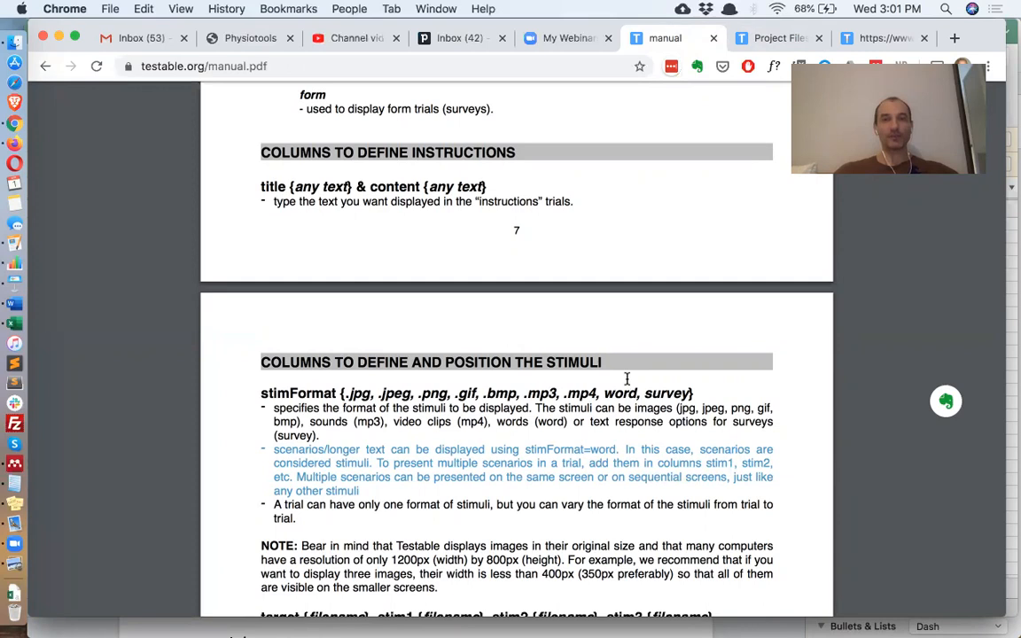
scroll(626, 378, down, 2)
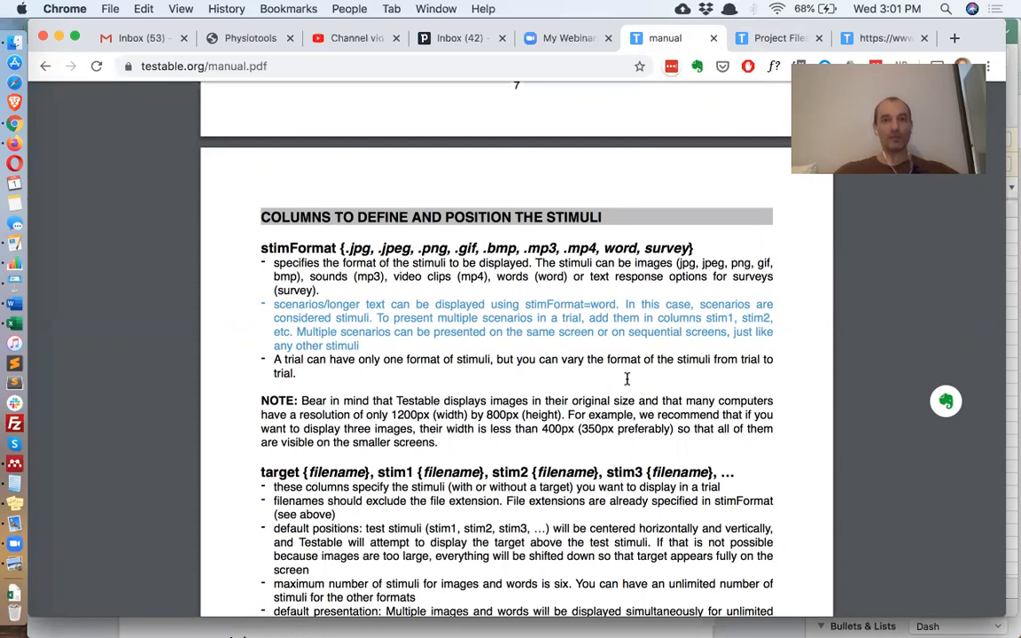
- Return to the Stimuli options trial-file page, then switch to trial_file (15) in Excel
click(760, 40)
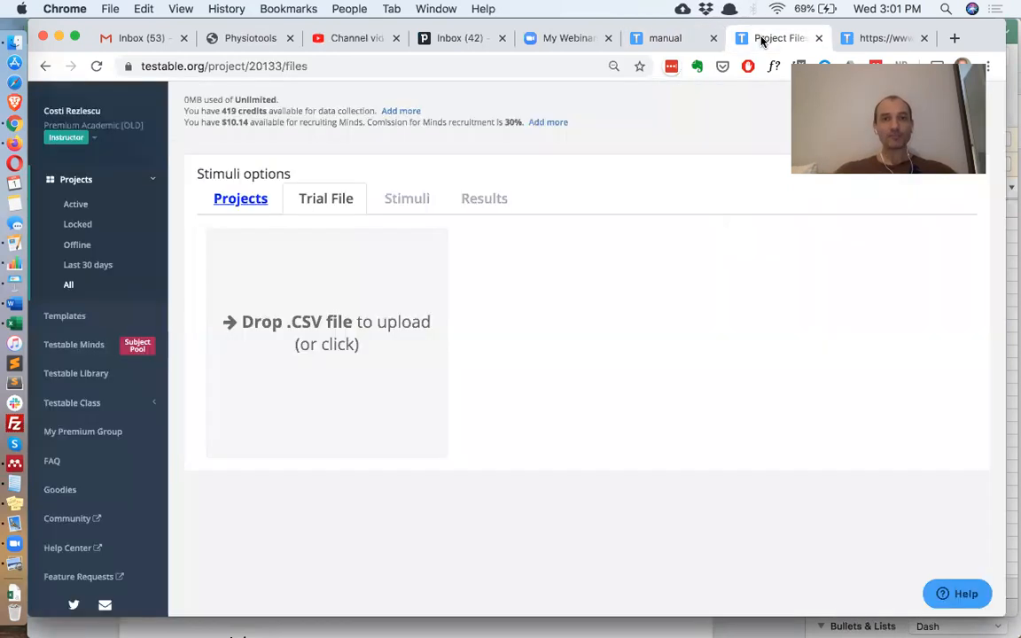
click(242, 201)
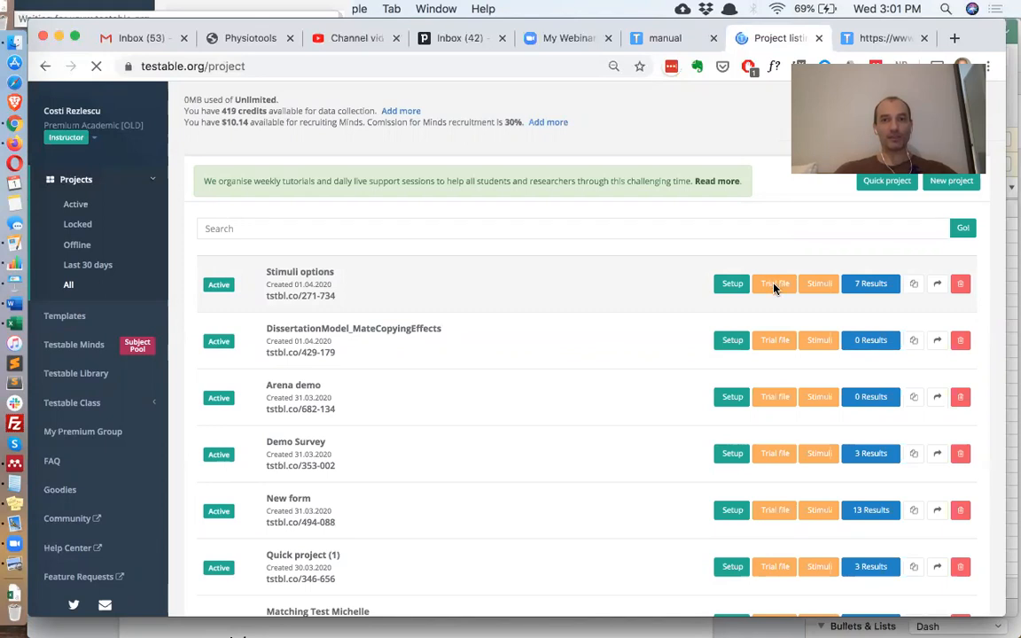
click(775, 287)
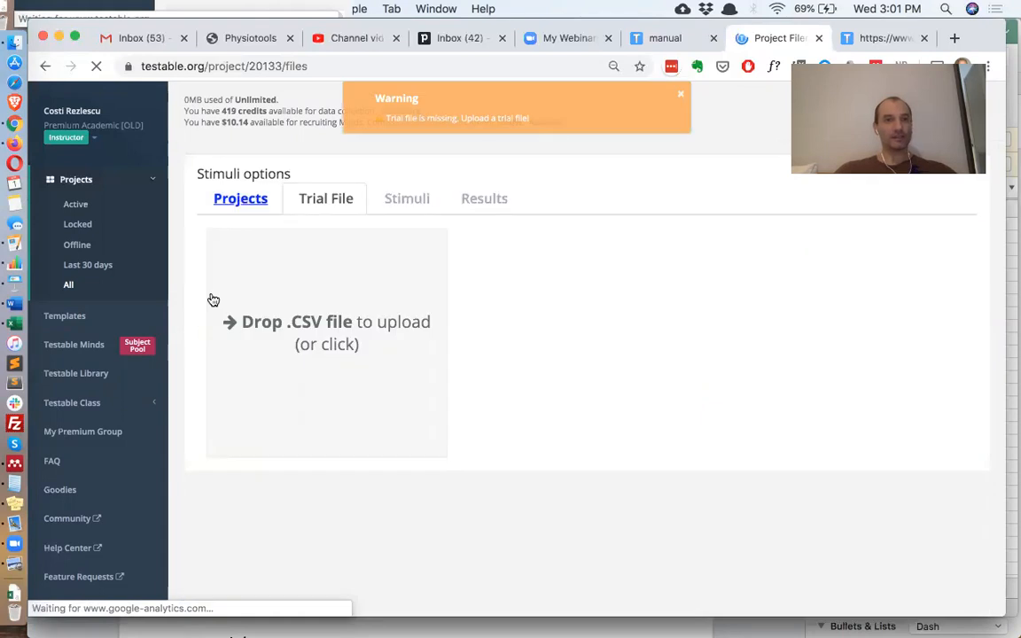
click(14, 325)
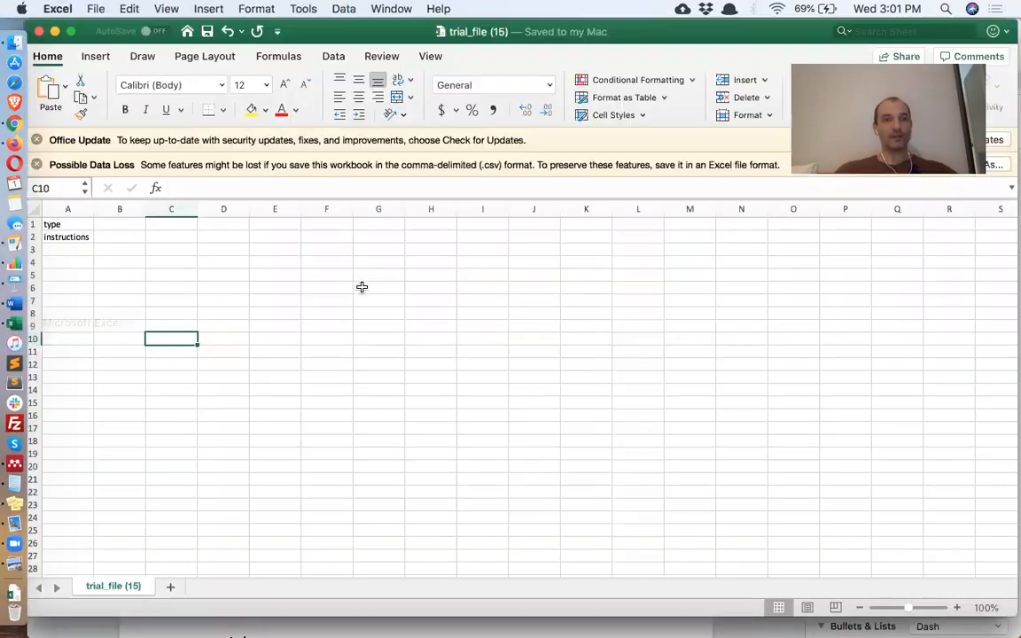
- Add a 'content' header in B1 and delete the mistyped extra column B
click(75, 236)
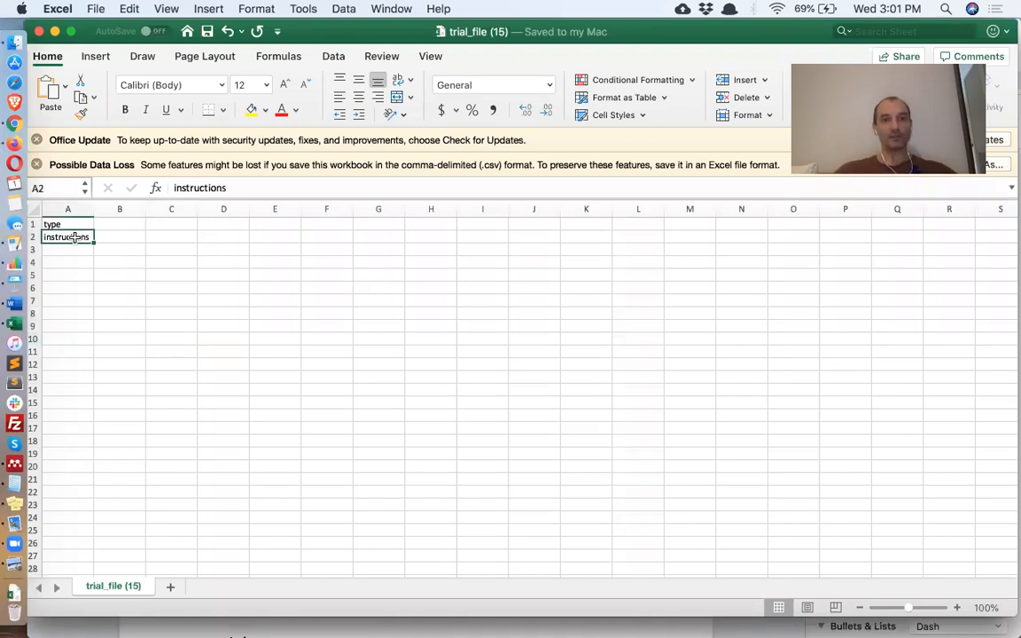
click(129, 223)
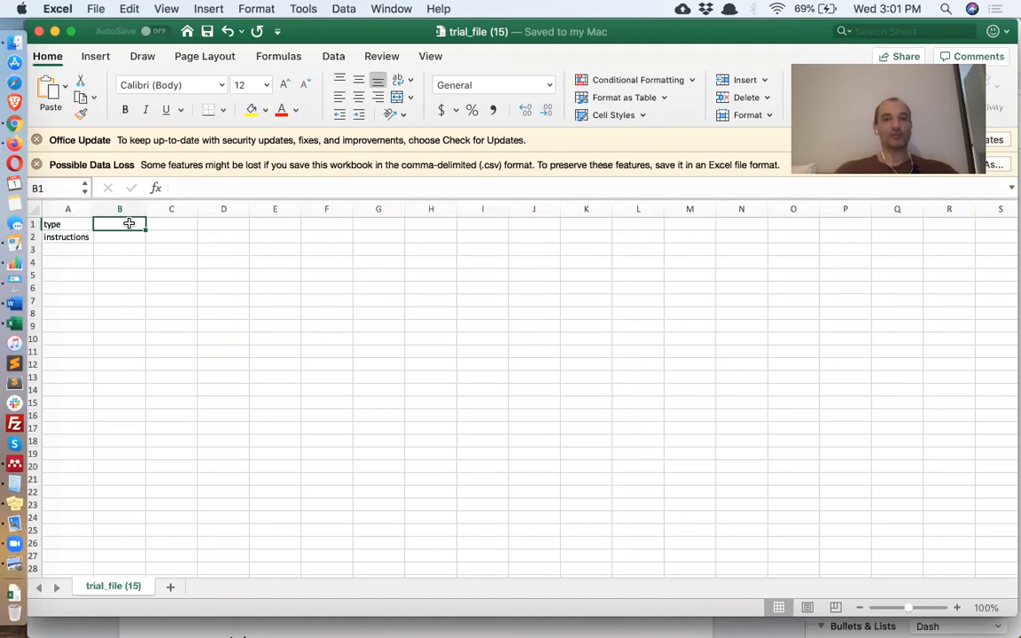
text(title)
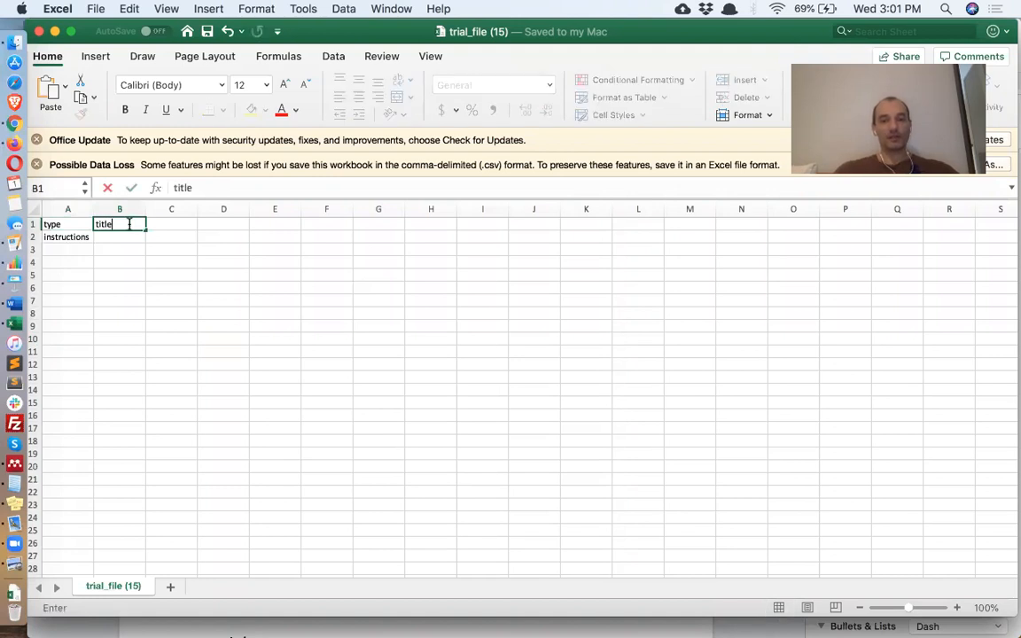
key(Tab)
text(content)
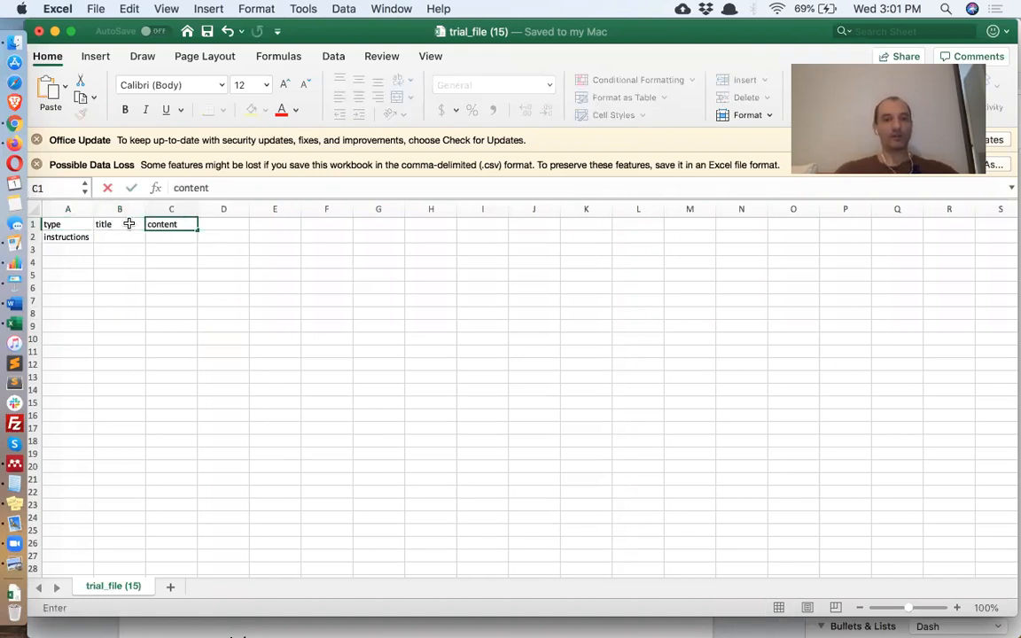
click(128, 224)
text(cintent)
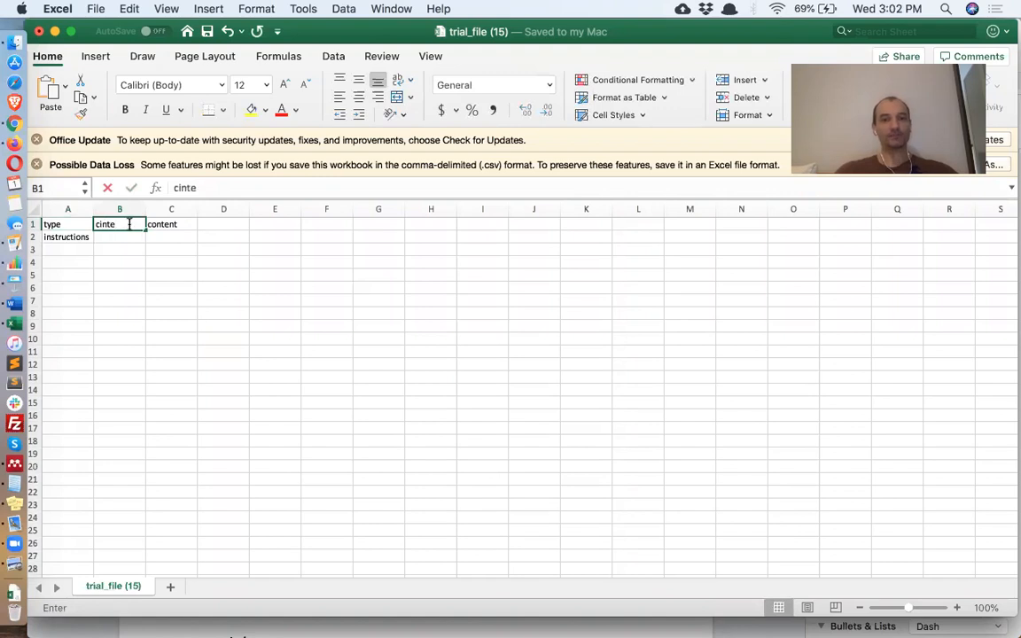
key(Return)
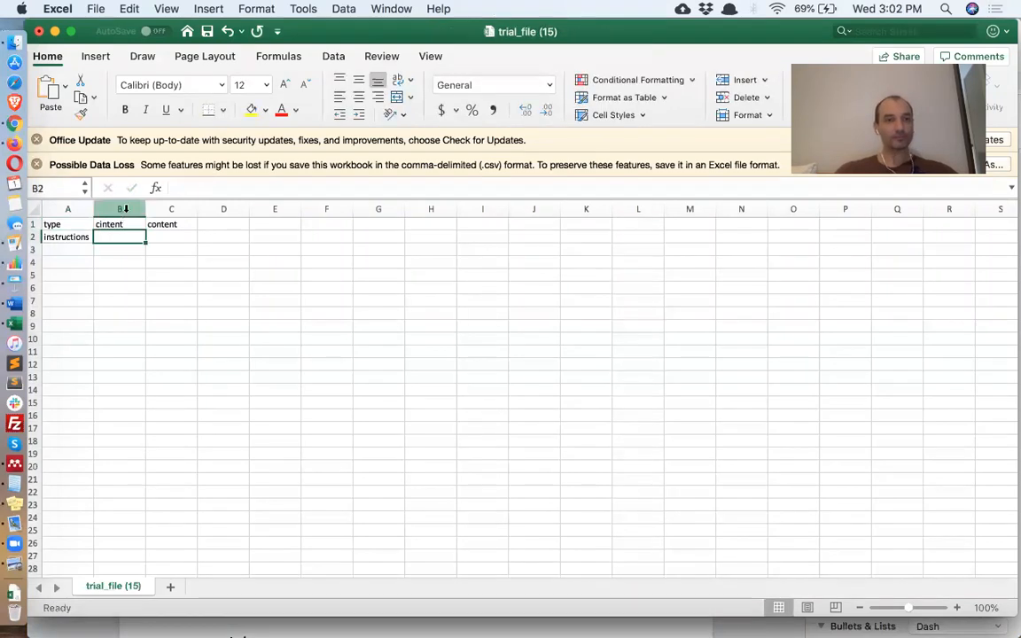
click(119, 209)
right_click(133, 209)
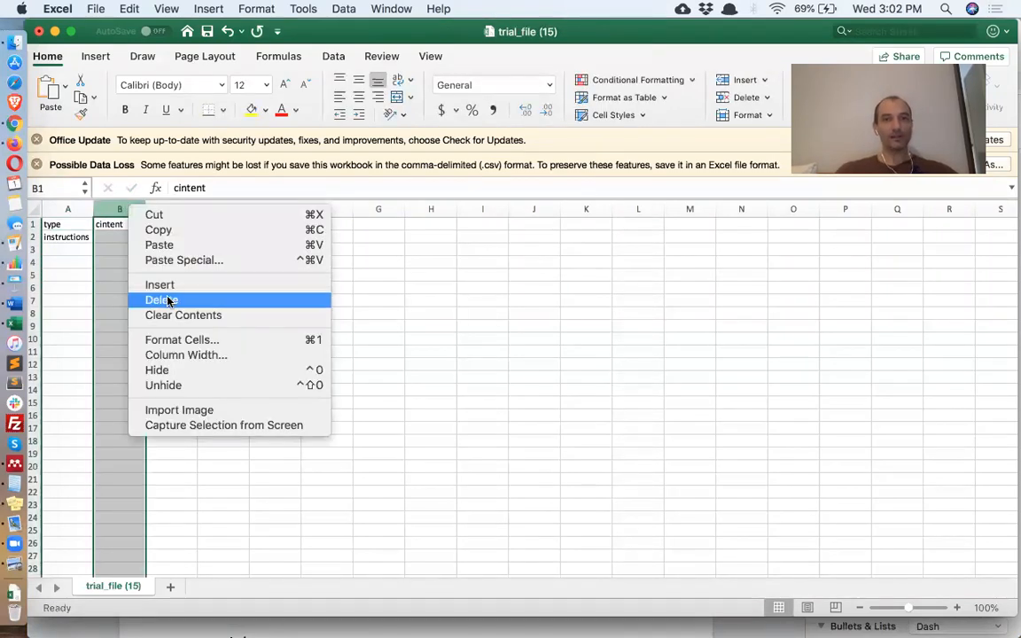
click(166, 299)
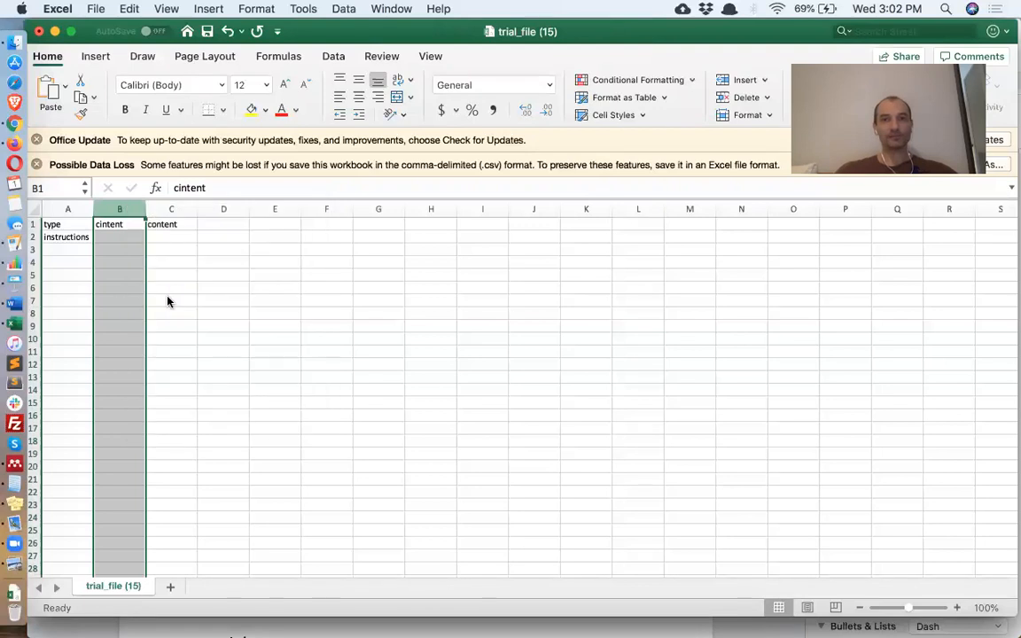
- Enter 'Hello' under content, a 'test' trial in A3, and start the stim1 header in C1
click(124, 236)
text(Hello)
key(Return)
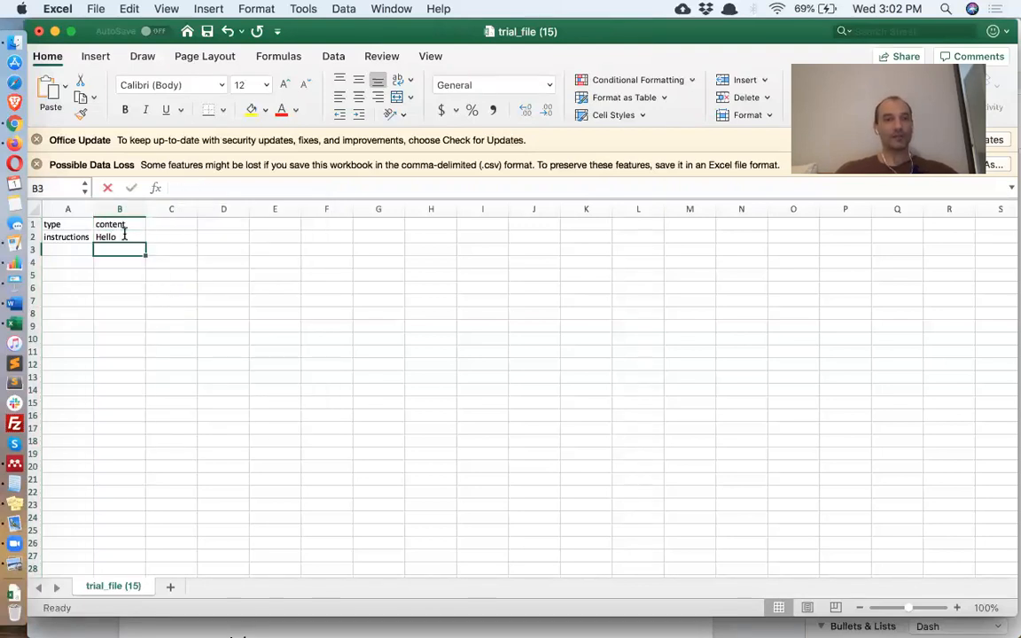
click(62, 246)
text(test)
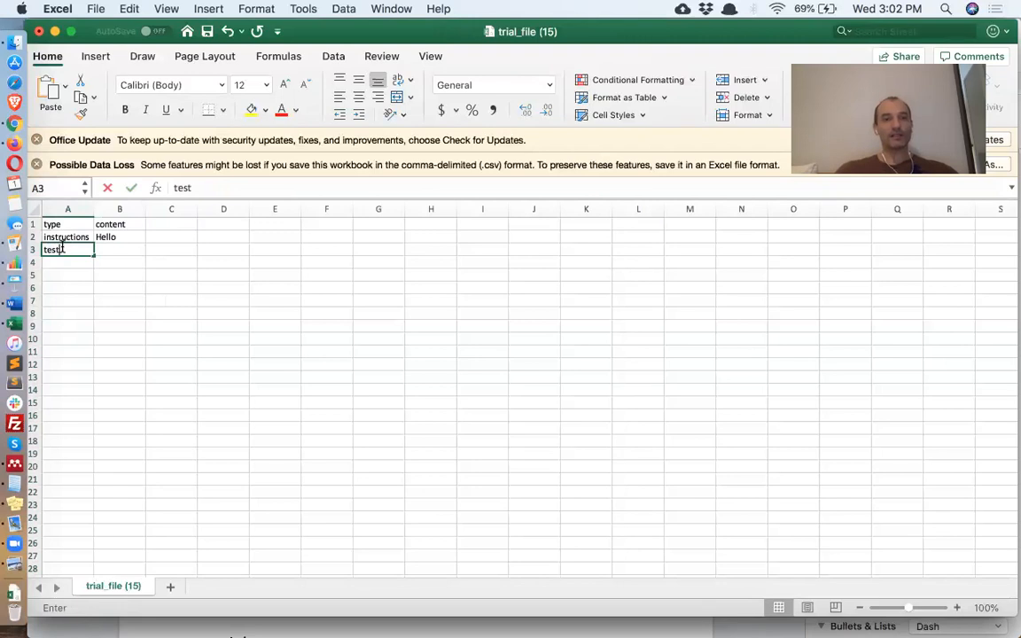
key(Return)
key(Up)
key(Right)
key(Right)
key(Right)
key(Up)
key(Up)
key(Left)
text(stim)
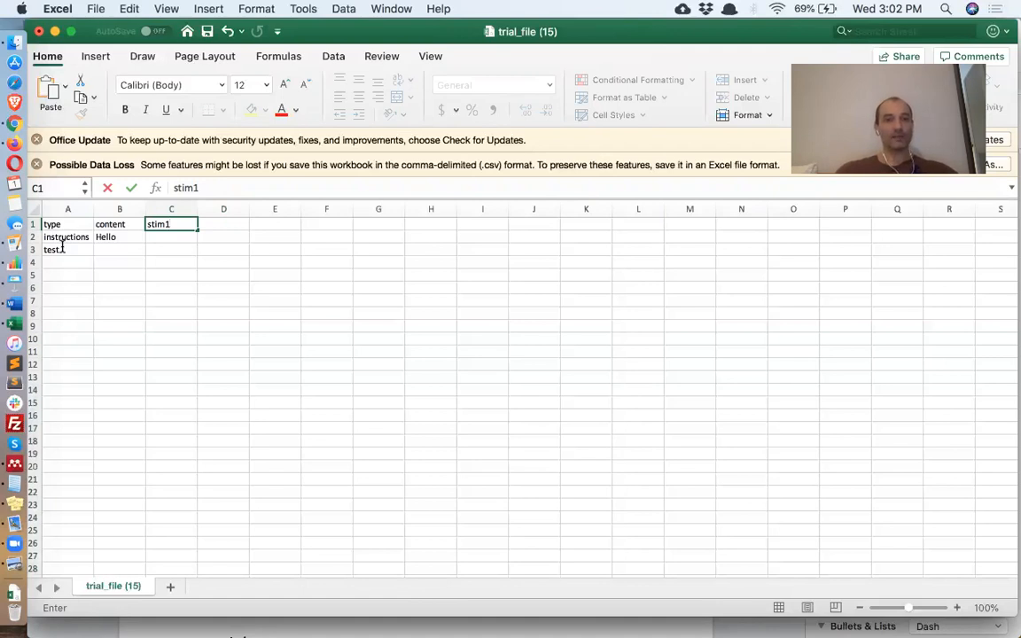
- Enter image1 as the test trial's stim1, and add a stimFormat header in D1 with .jpg in D3
key(Return)
key(Return)
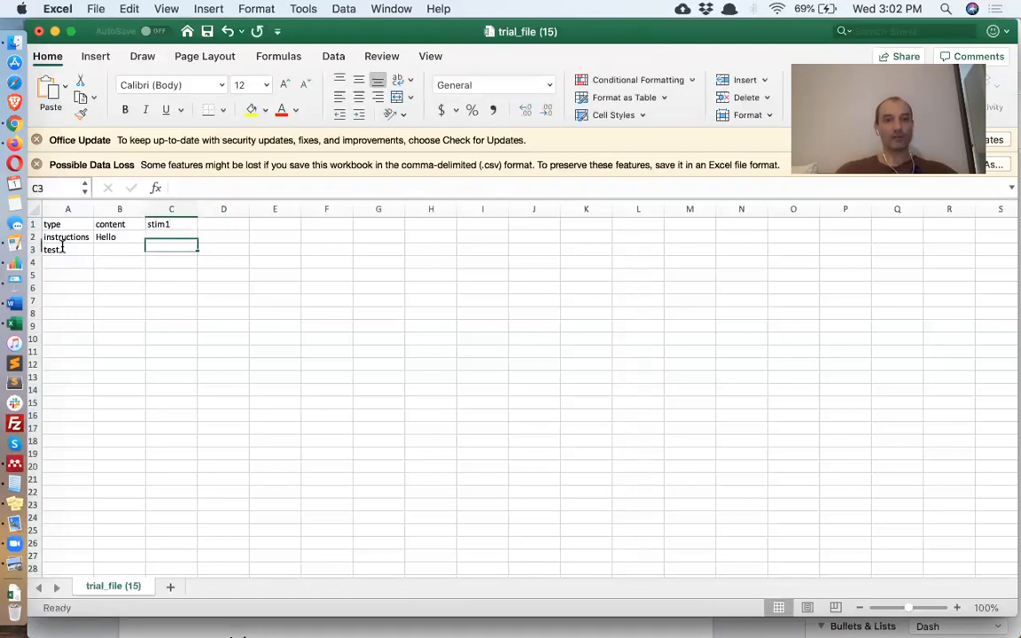
text(image1)
key(Tab)
key(Up)
key(Up)
text(st)
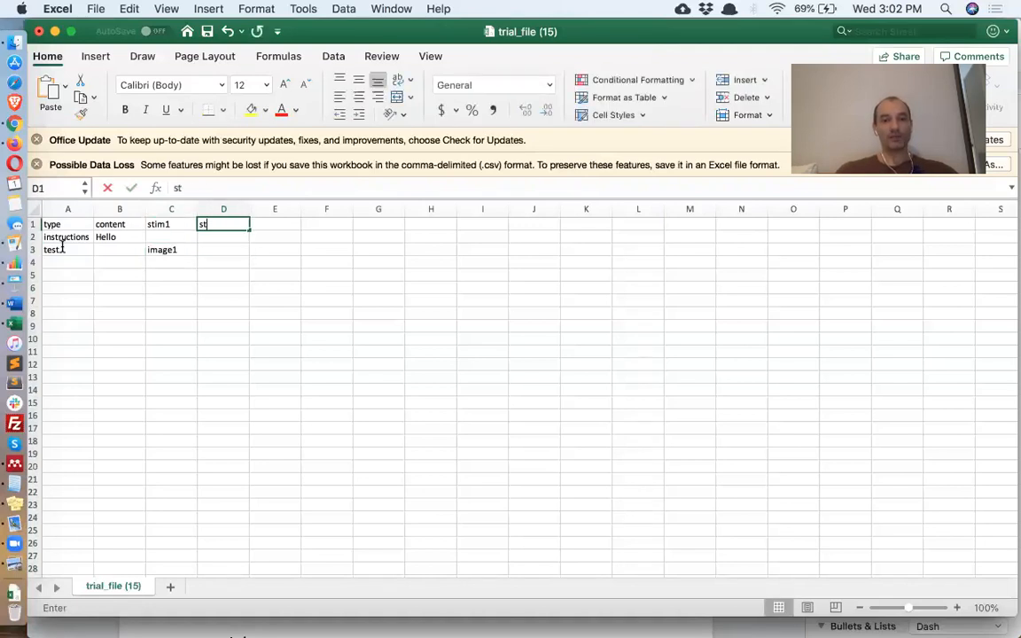
text(imFormat)
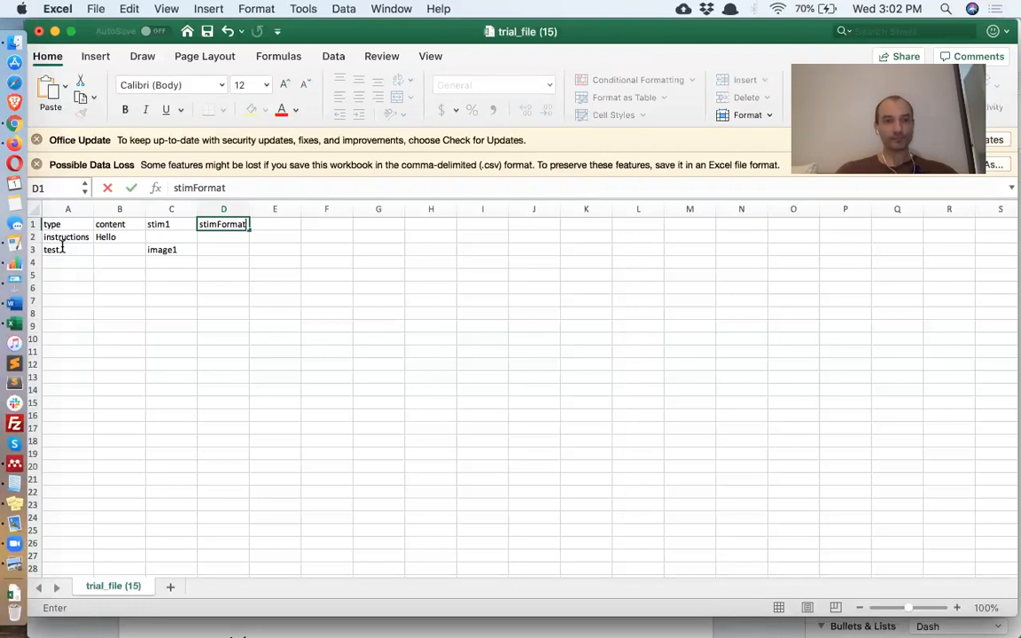
key(Return)
key(Return)
text(.j)
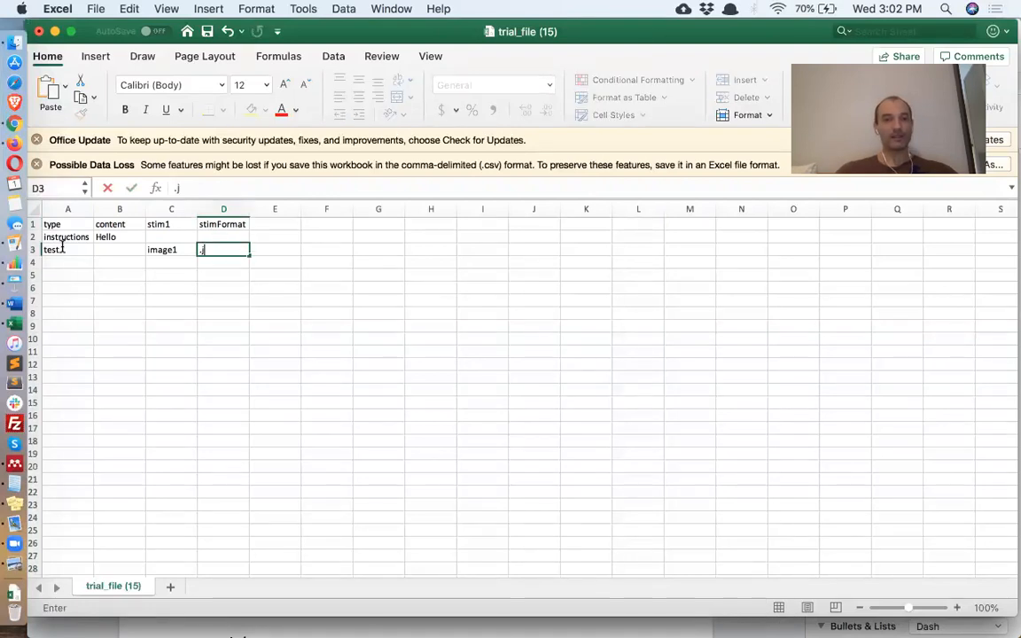
text(pg)
key(Return)
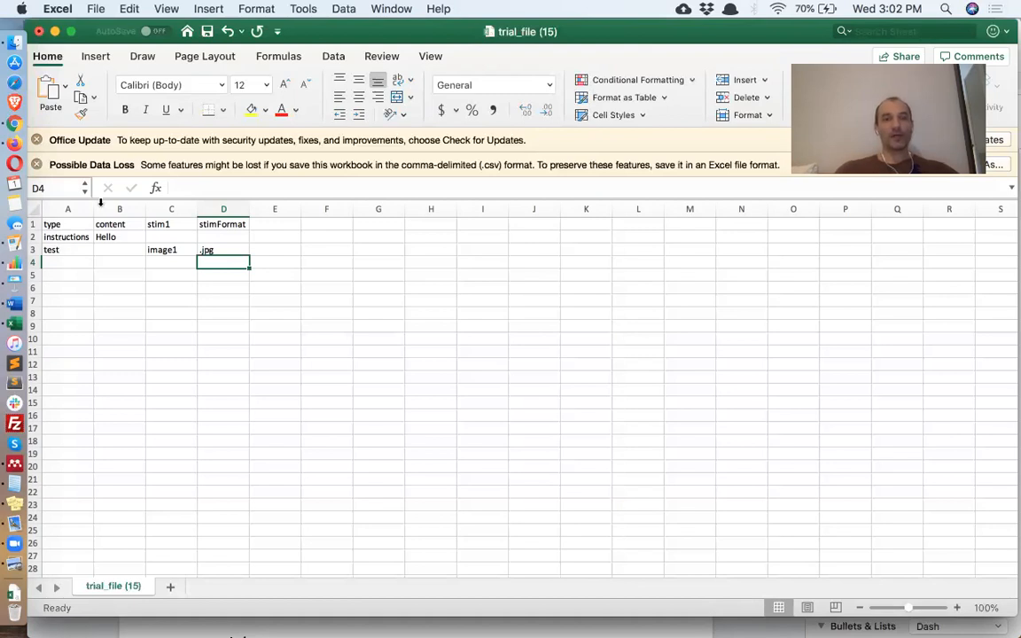
- Add a 'keyboard' header in E1 with allowed keys '1 0' for the test row
click(278, 222)
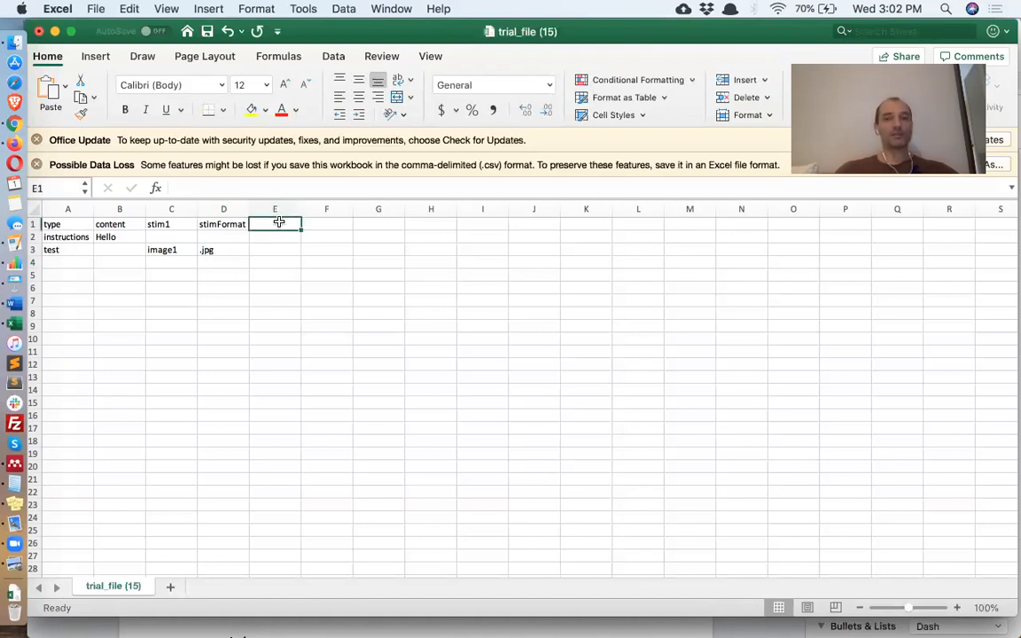
text(keyboard)
key(Return)
key(Return)
text(1)
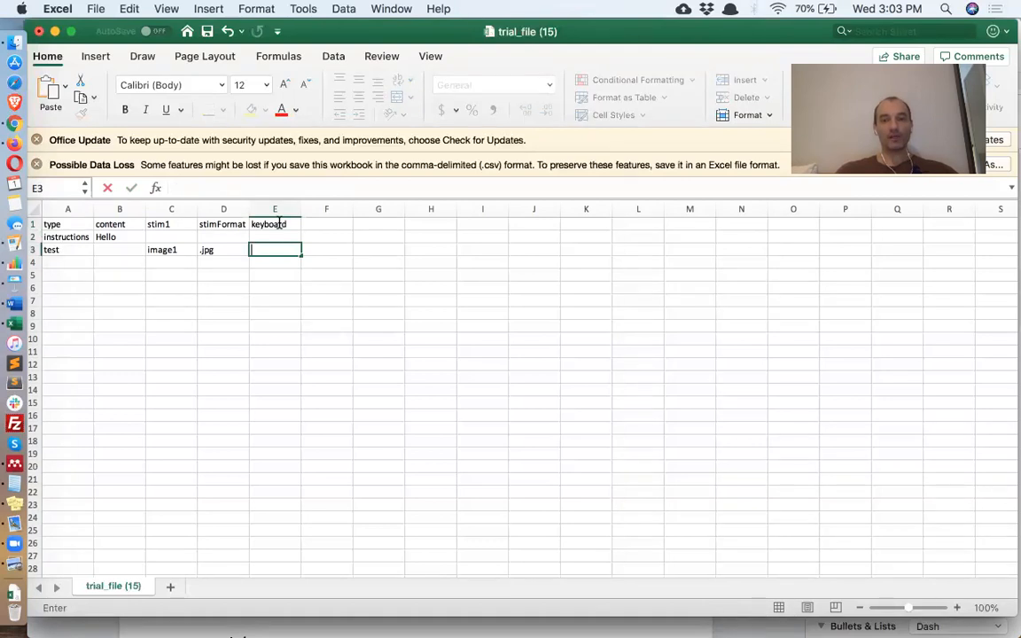
text( 0)
key(Return)
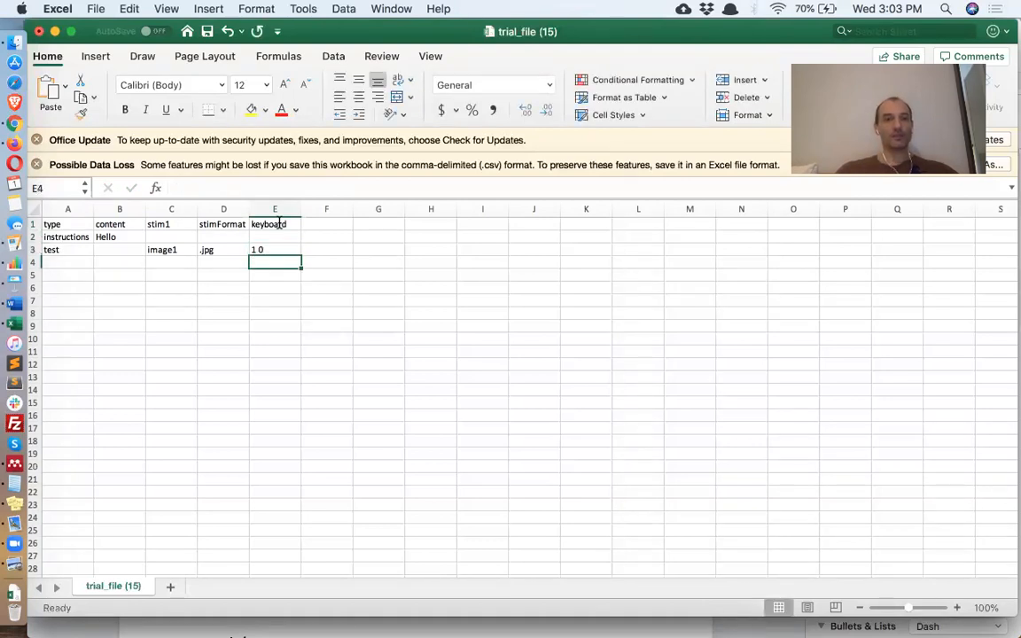
click(175, 249)
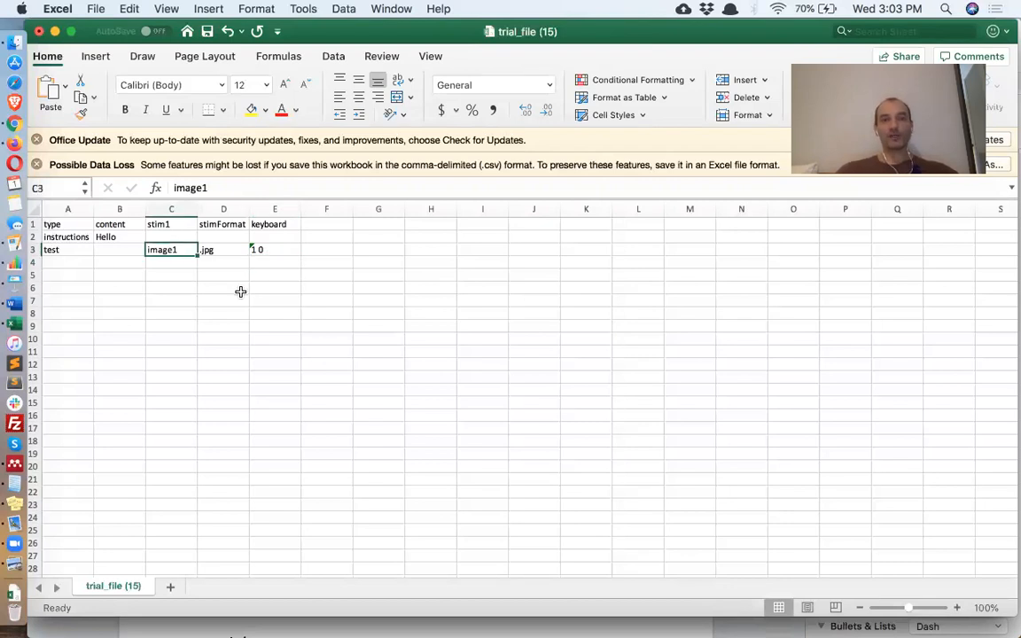
click(36, 250)
- Duplicate the test row into row 4 and move the stim1 column after keyboard
key(super+c)
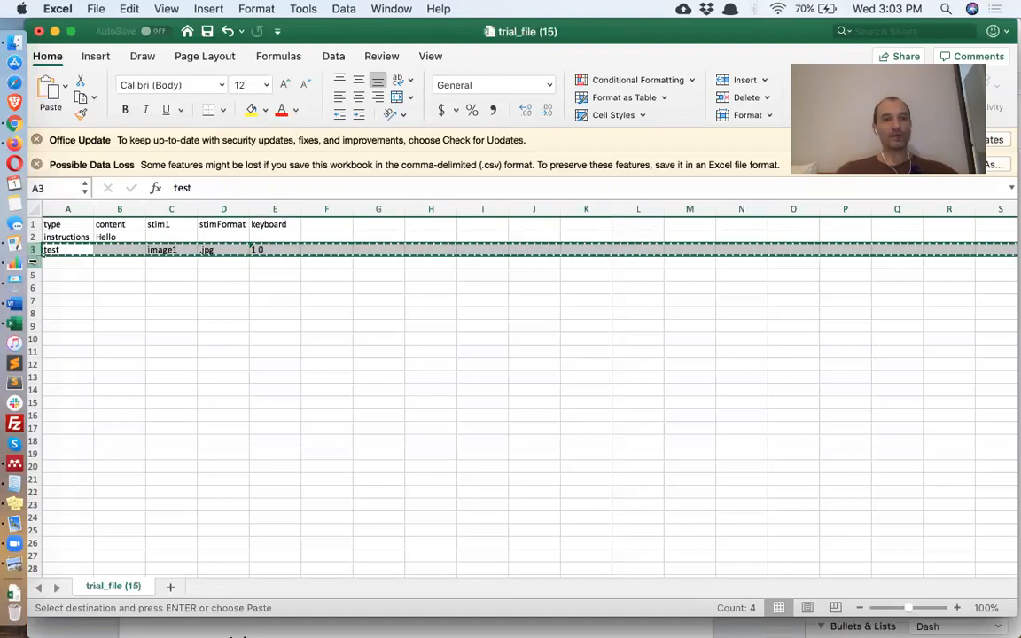
click(34, 263)
key(super+v)
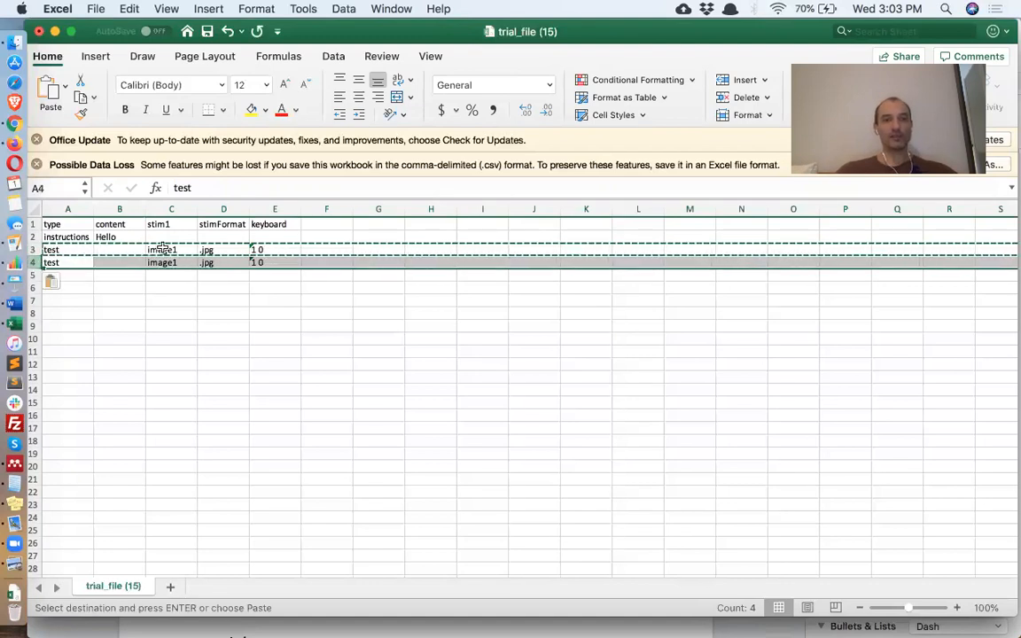
click(176, 209)
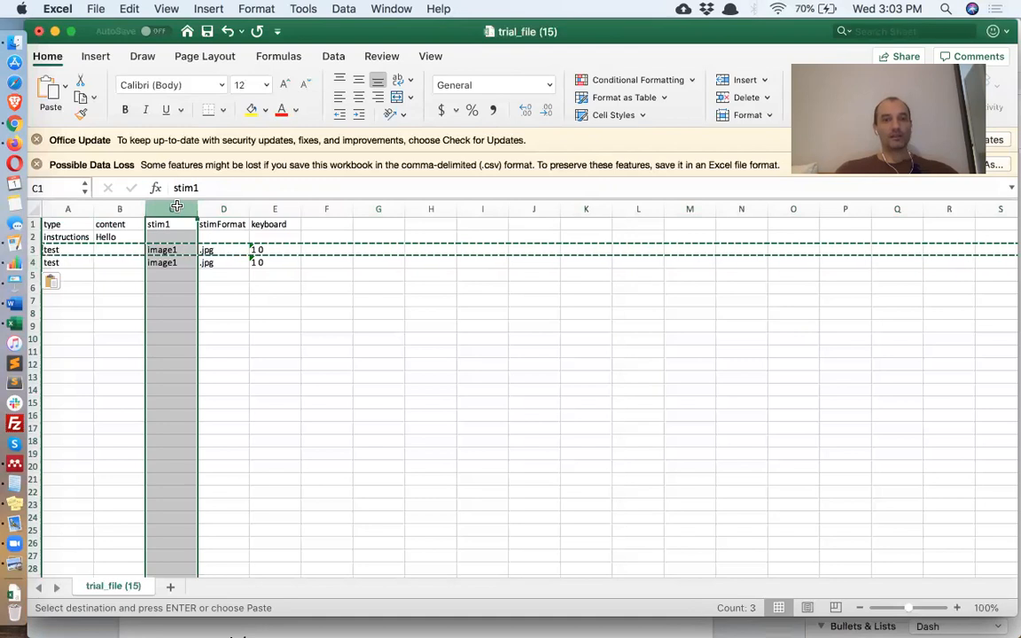
key(super+c)
click(330, 209)
key(super+v)
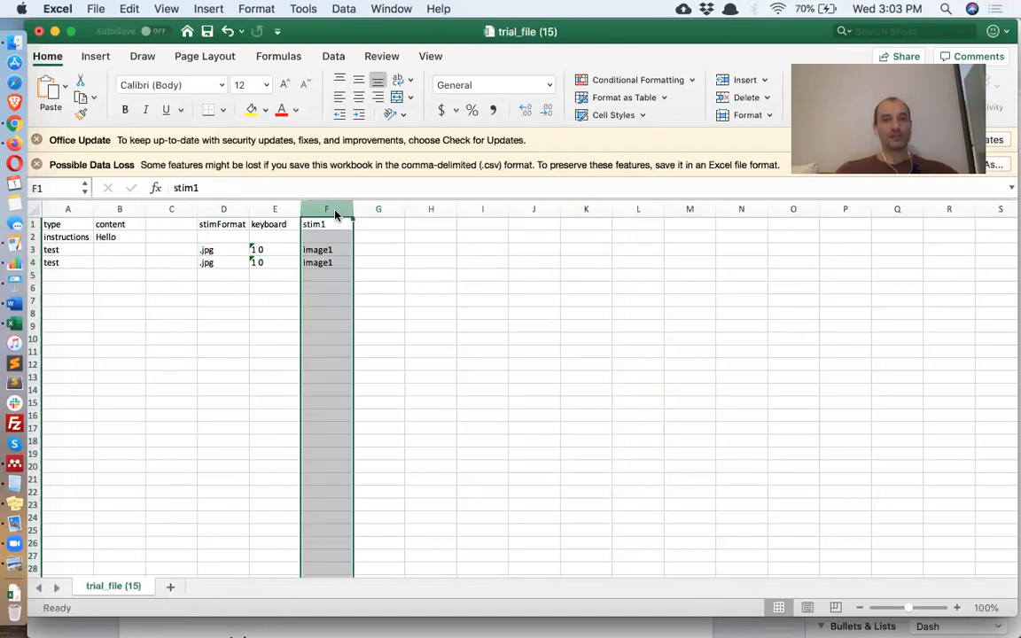
right_click(186, 211)
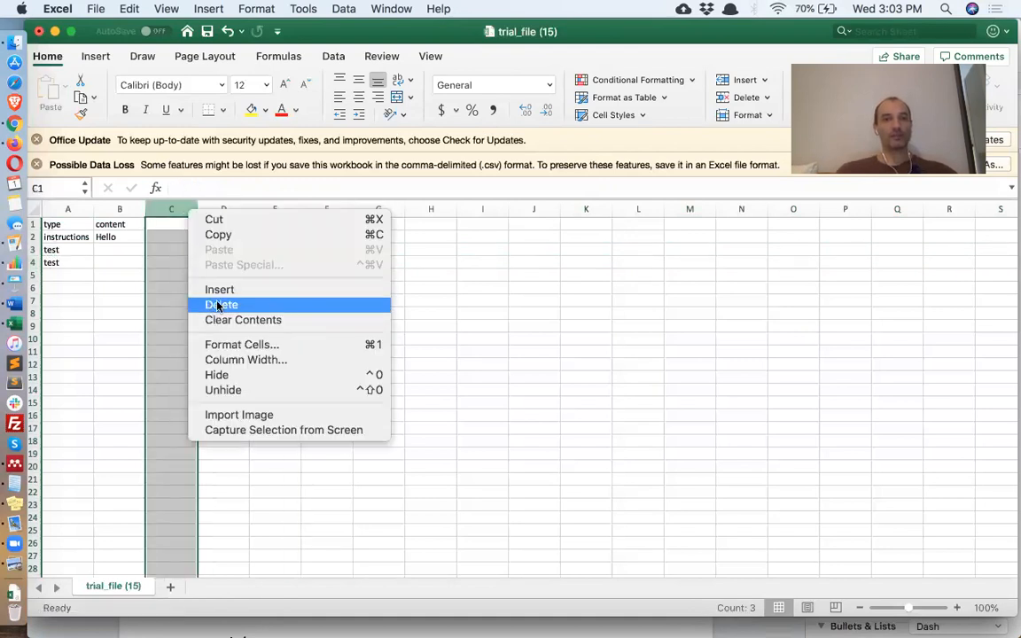
click(217, 303)
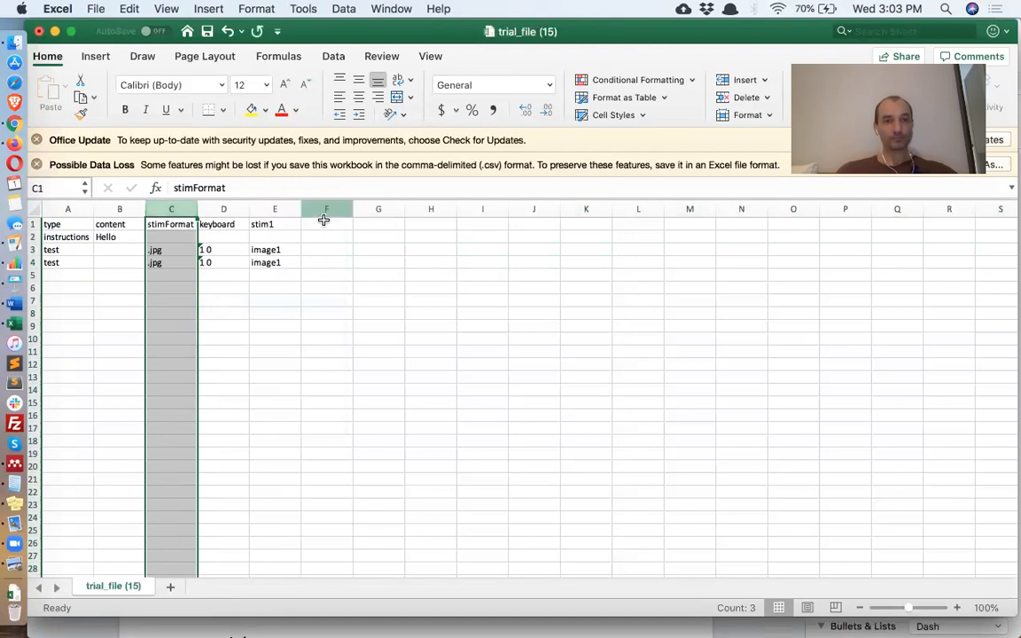
- Add a 'stim2' header in F1 with image2 in F4, and save the file
click(341, 227)
text(stim2)
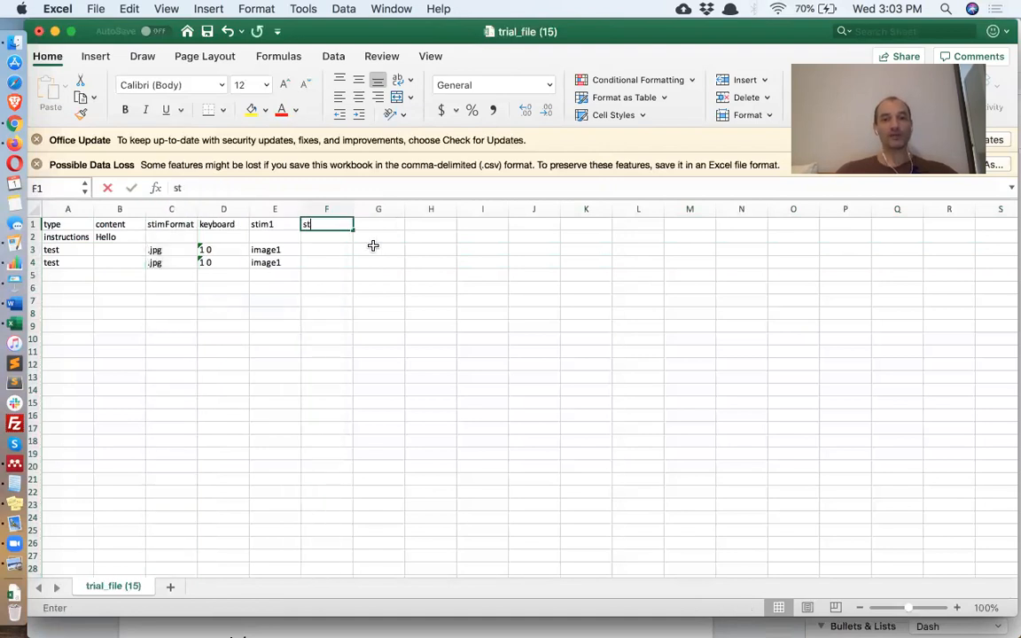
key(Return)
key(Return)
key(Return)
text(image2)
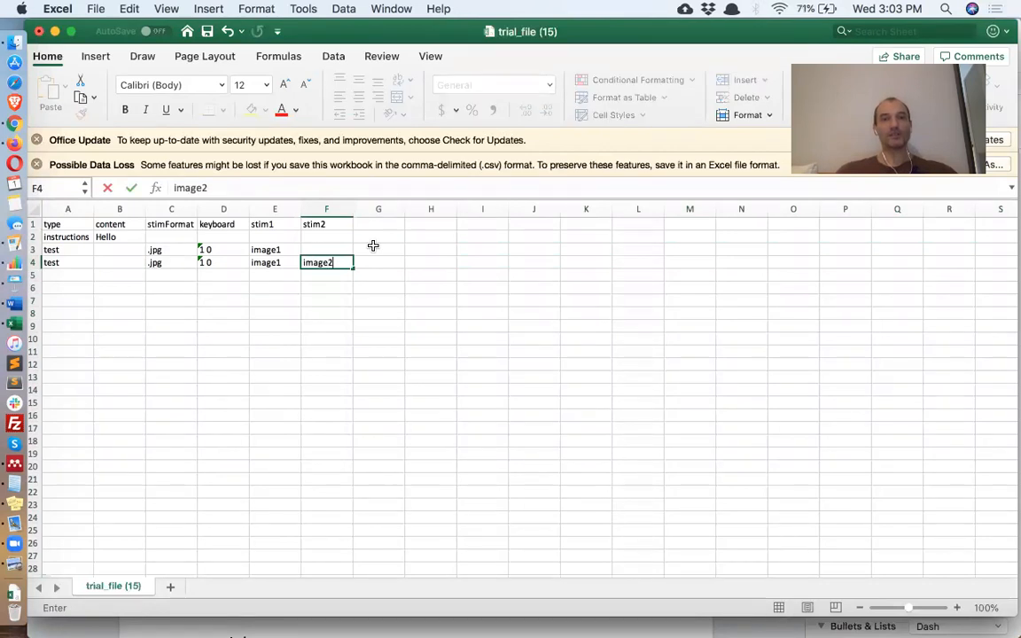
key(Return)
click(329, 262)
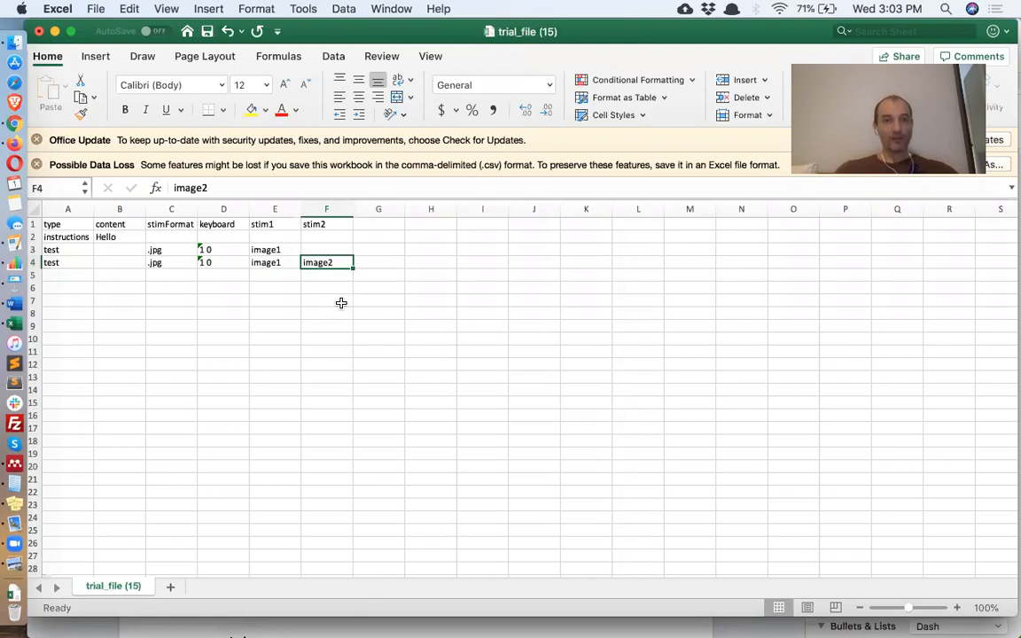
key(super+s)
- Upload trial_file (15).csv from Downloads into Testable's Drop .CSV file area
click(16, 121)
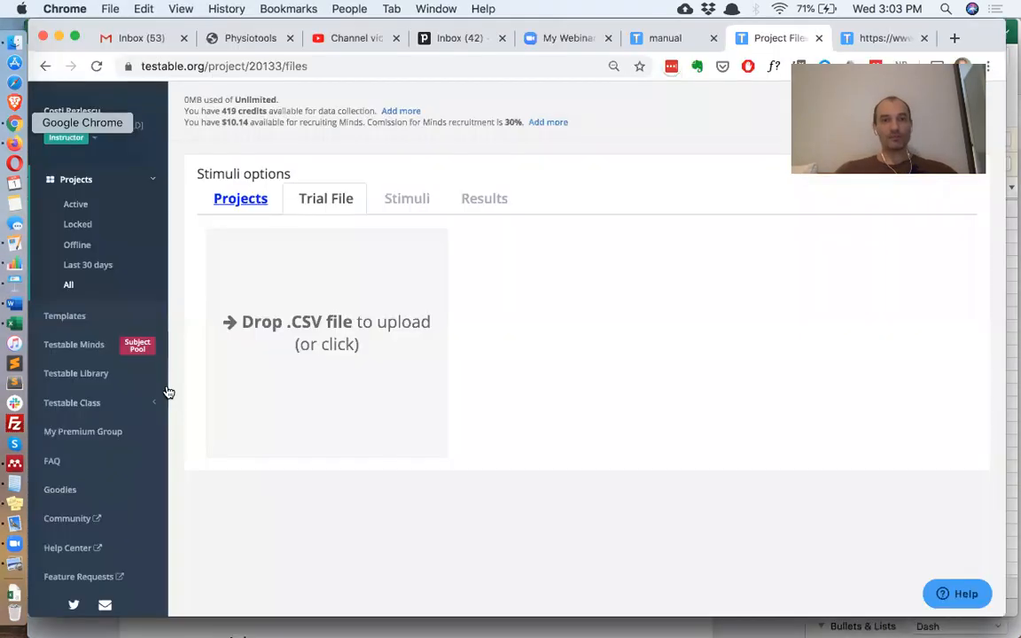
click(14, 592)
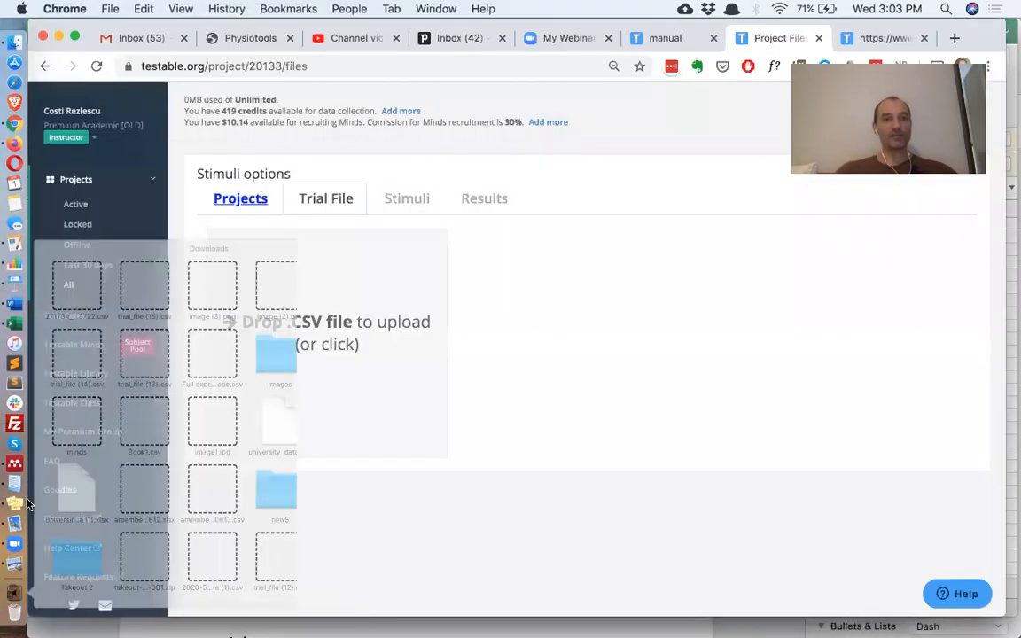
drag(187, 155, 292, 319)
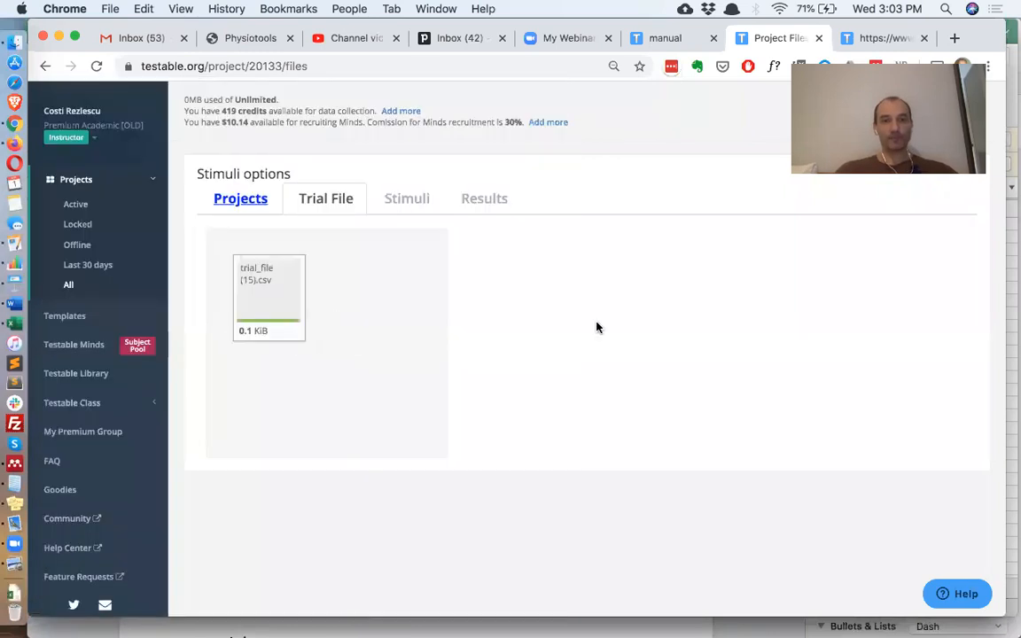
- Reload the experiment preview, run through calibration and trials to 'Data saved', then return to Excel
click(873, 39)
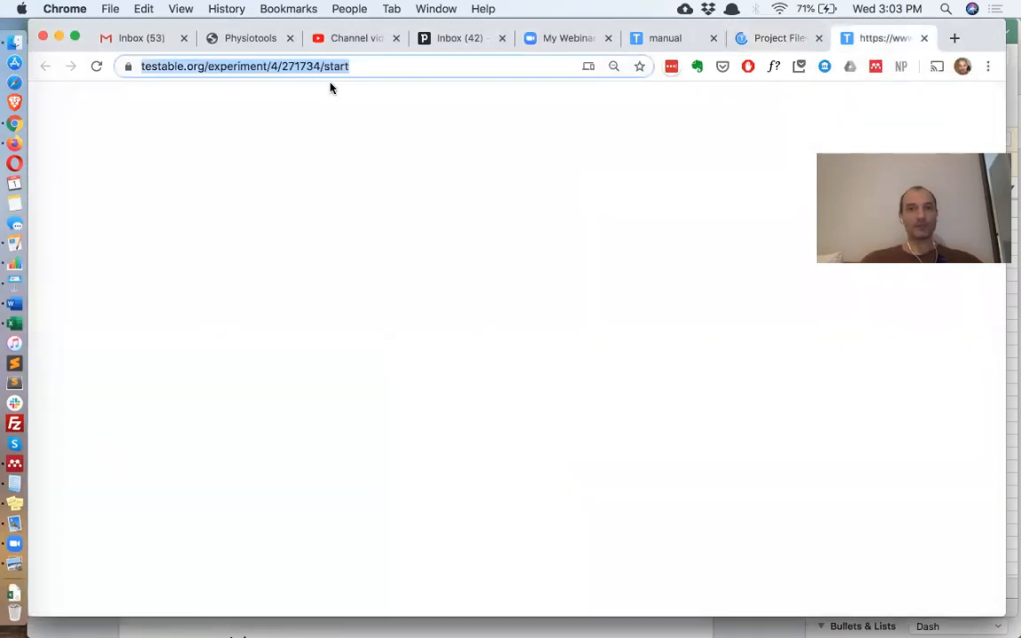
click(96, 68)
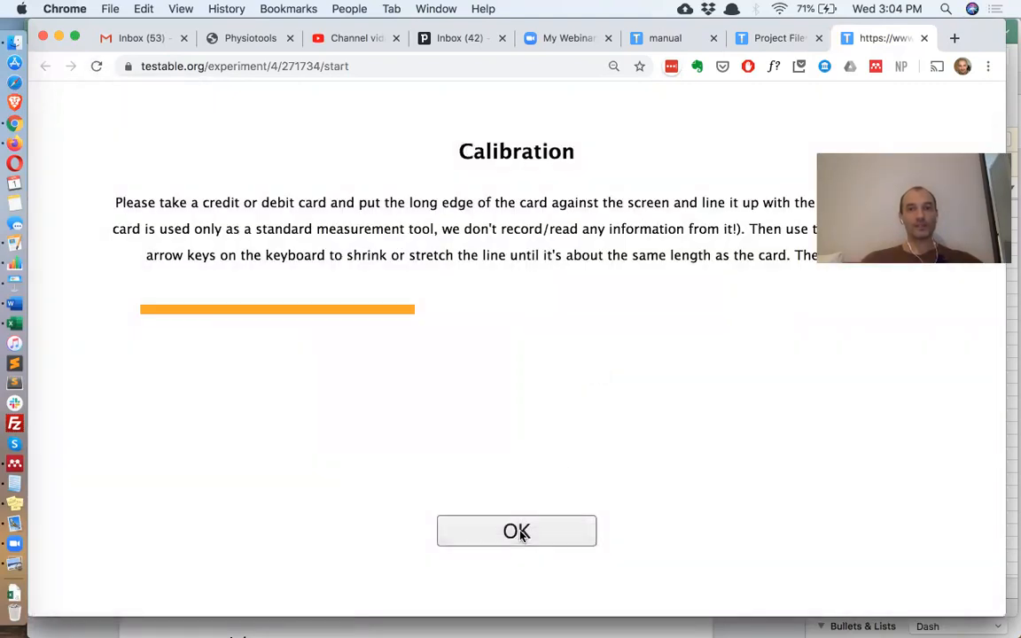
click(521, 536)
click(523, 535)
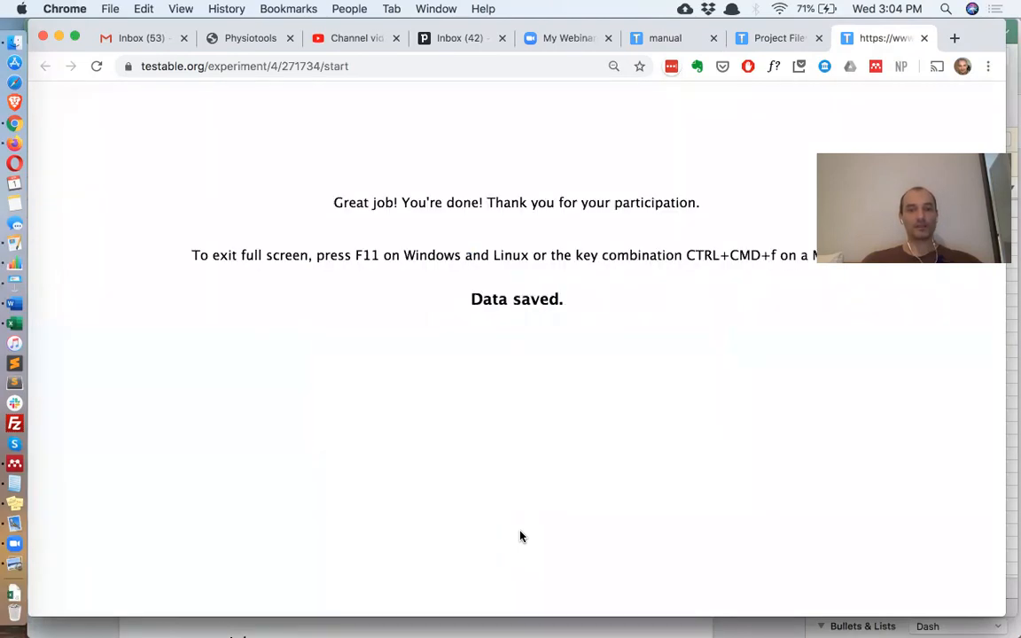
click(18, 324)
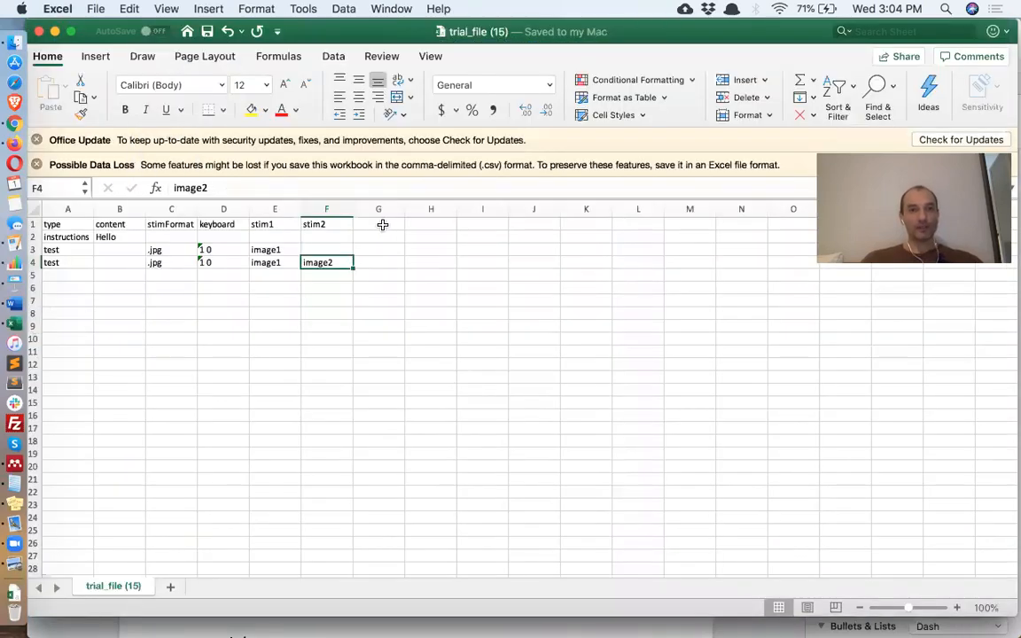
click(271, 207)
- Insert an ITI column before stim1 with 800 in rows 3 and 4
right_click(271, 202)
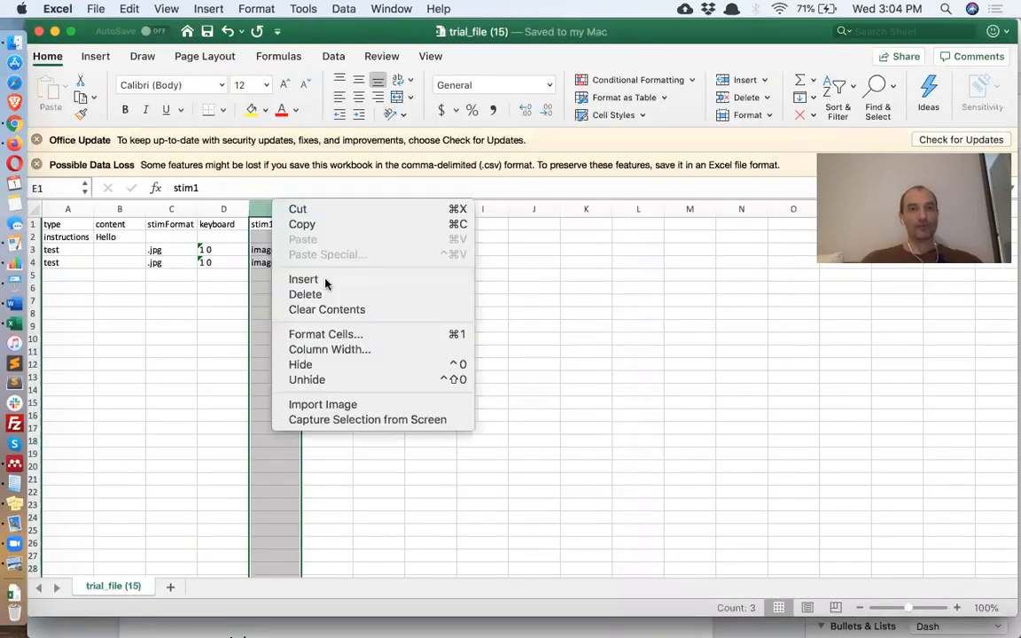
click(260, 225)
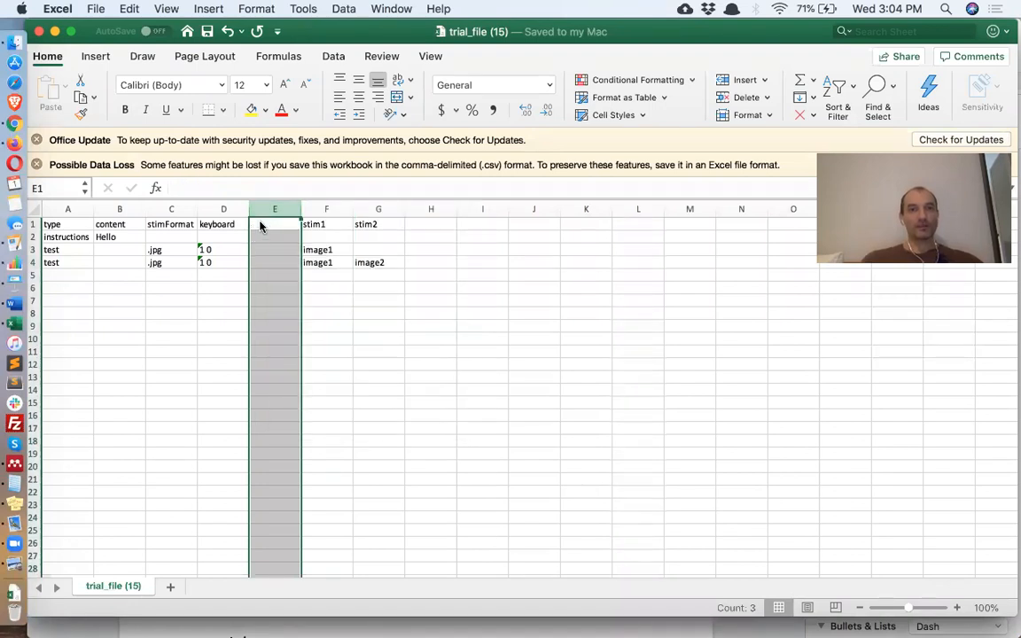
click(260, 223)
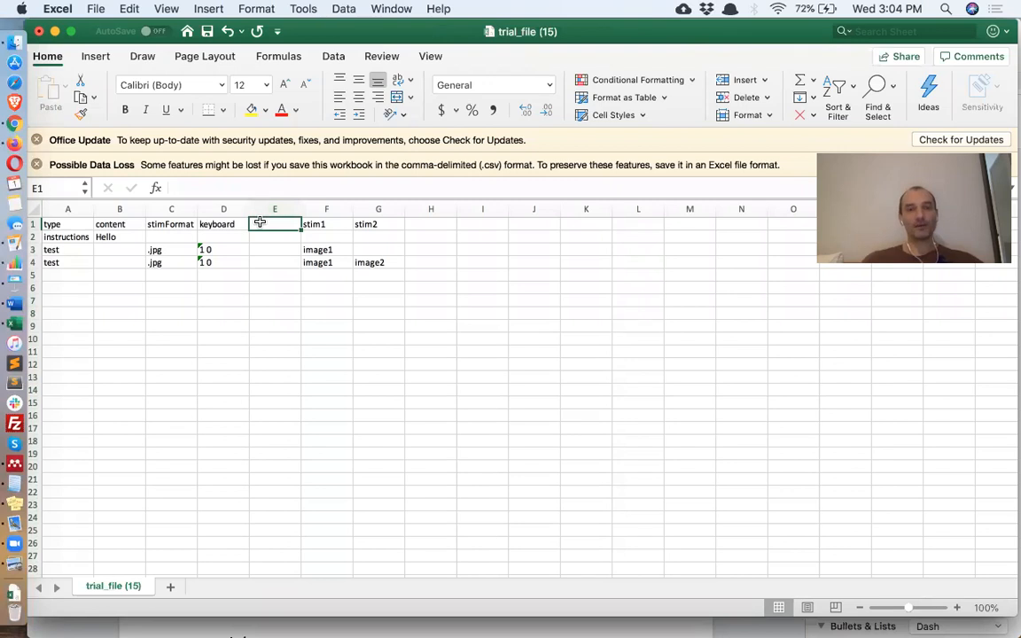
text(IT)
key(Return)
key(Return)
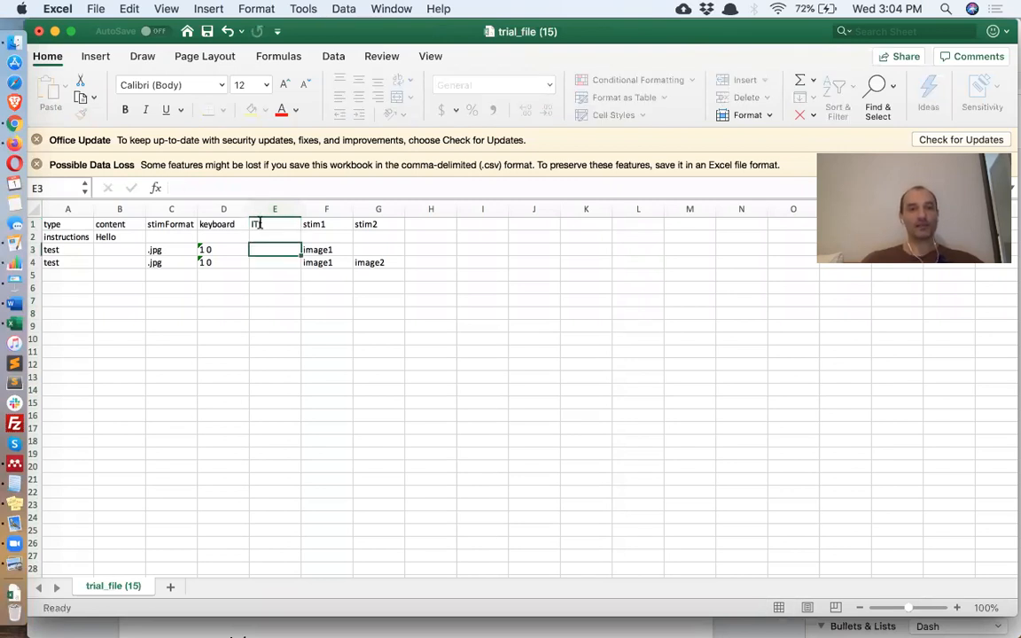
text(800)
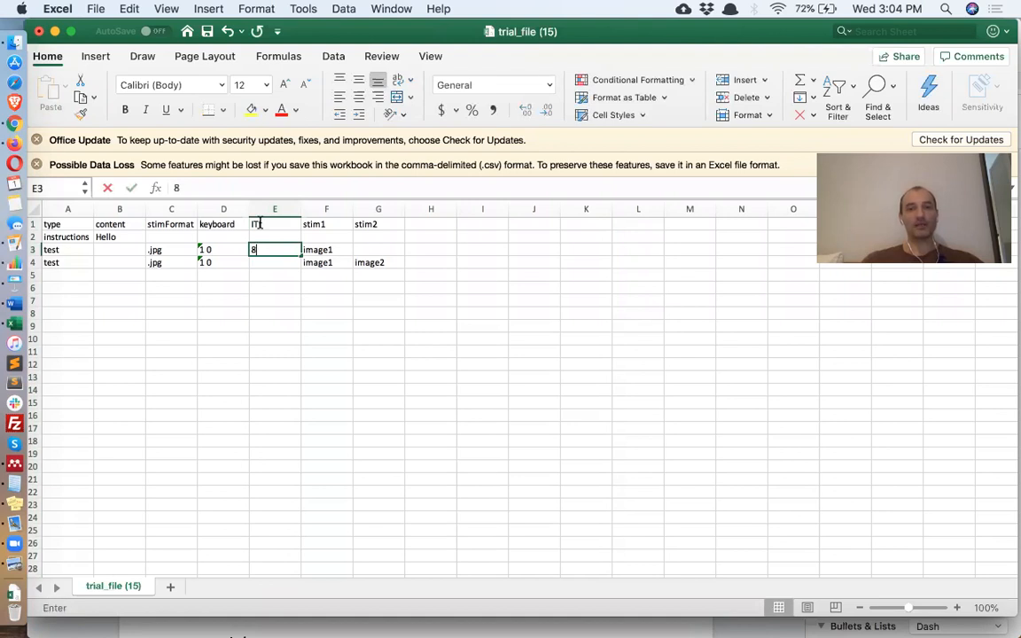
key(Return)
text(800)
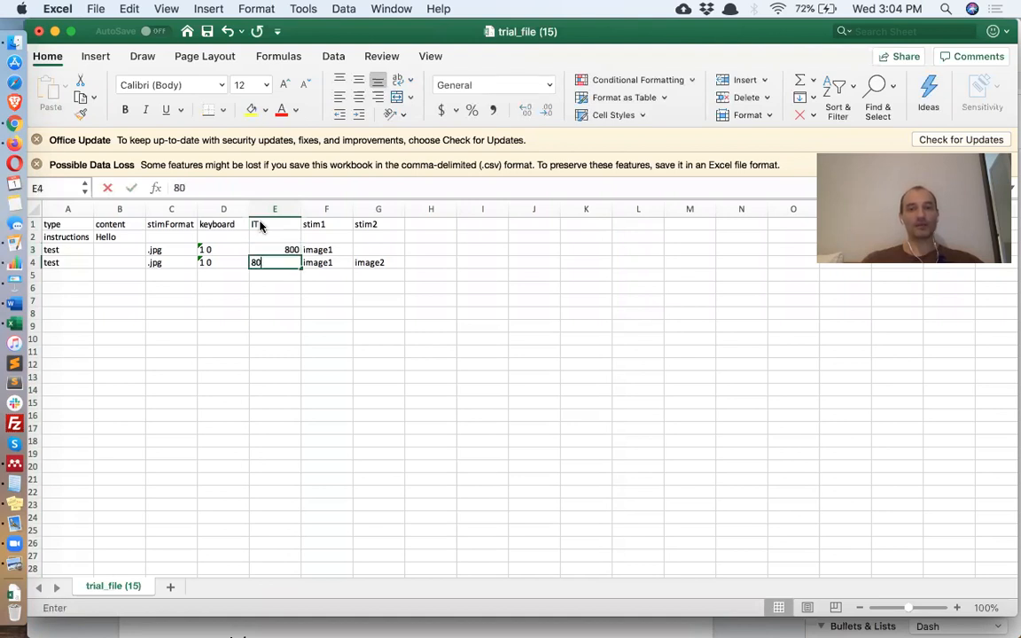
key(Return)
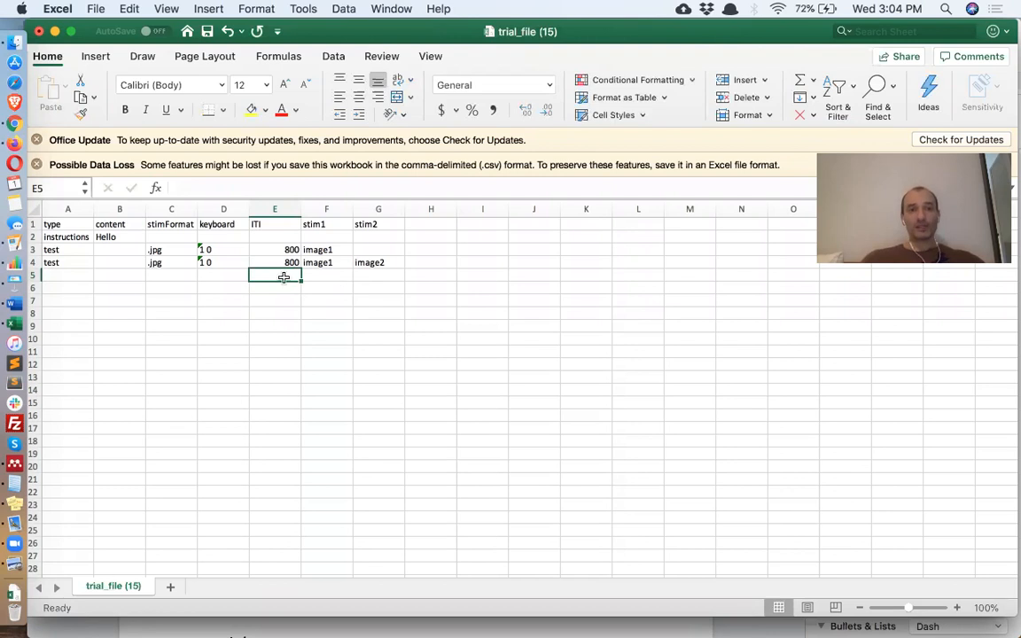
- Add headers stim3 through stim6 across H1:K1, extending with the fill handle
click(431, 224)
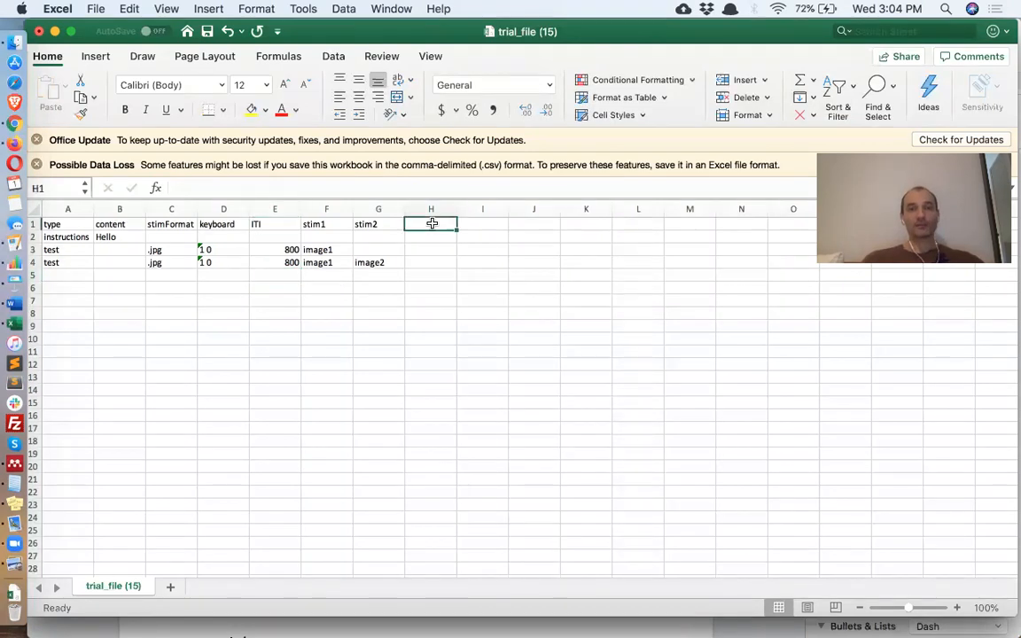
text(stim)
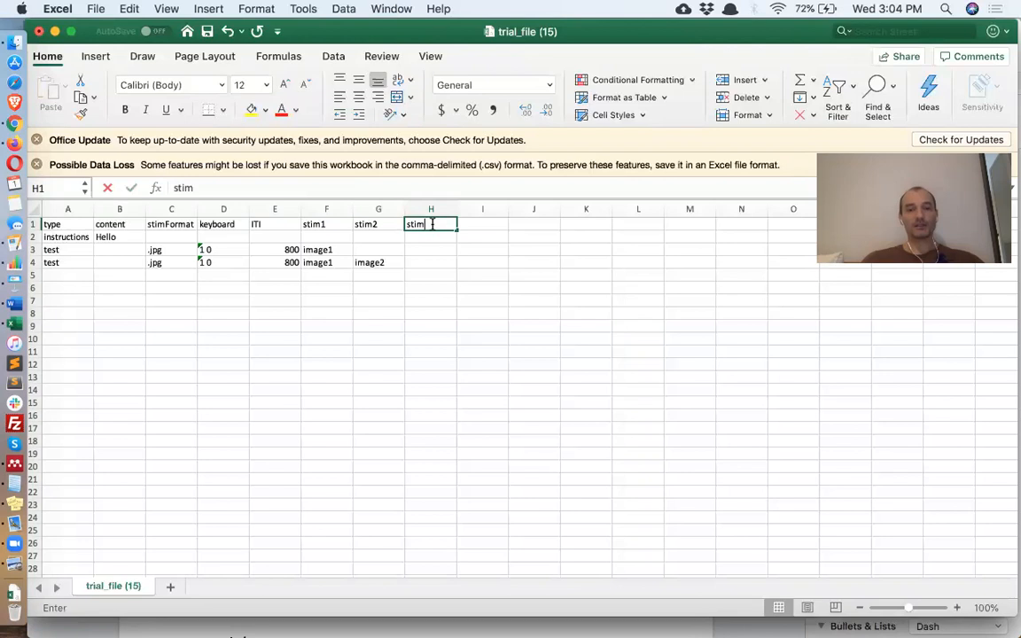
text(3)
key(Return)
drag(456, 230, 584, 228)
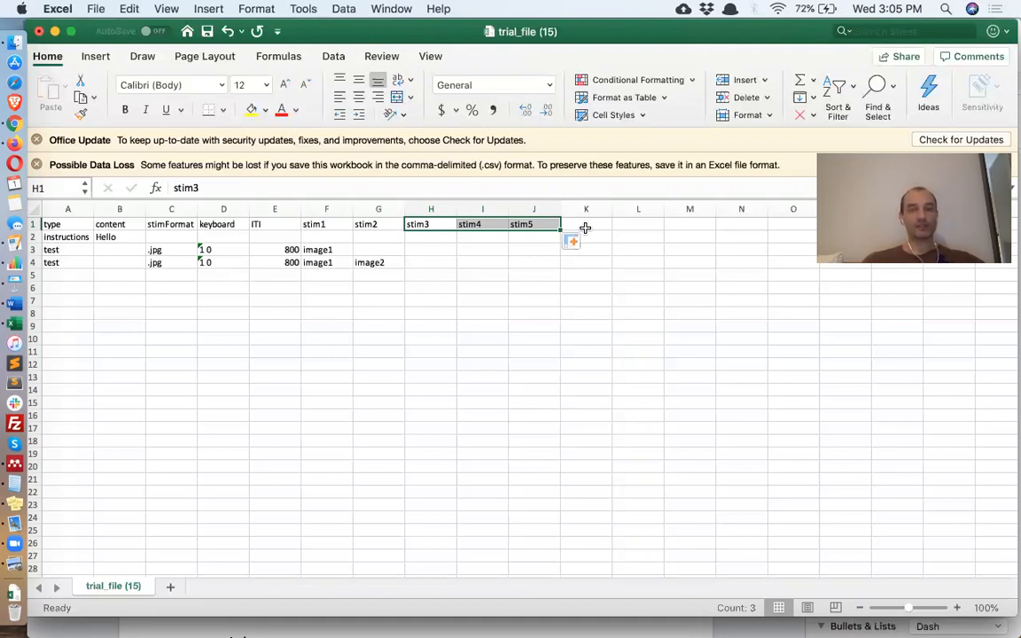
click(594, 221)
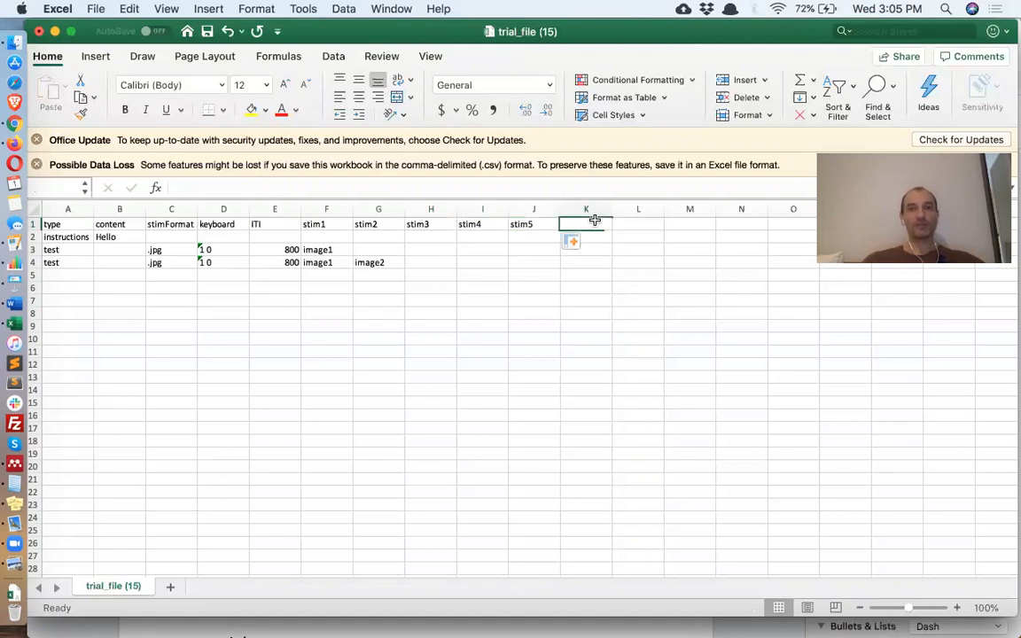
text(stim6)
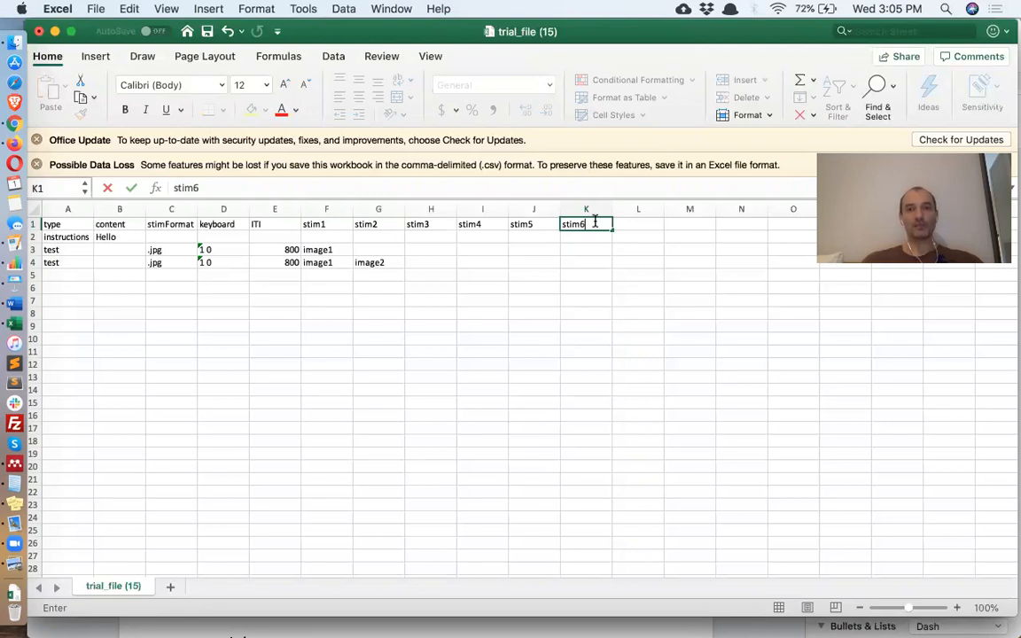
key(Return)
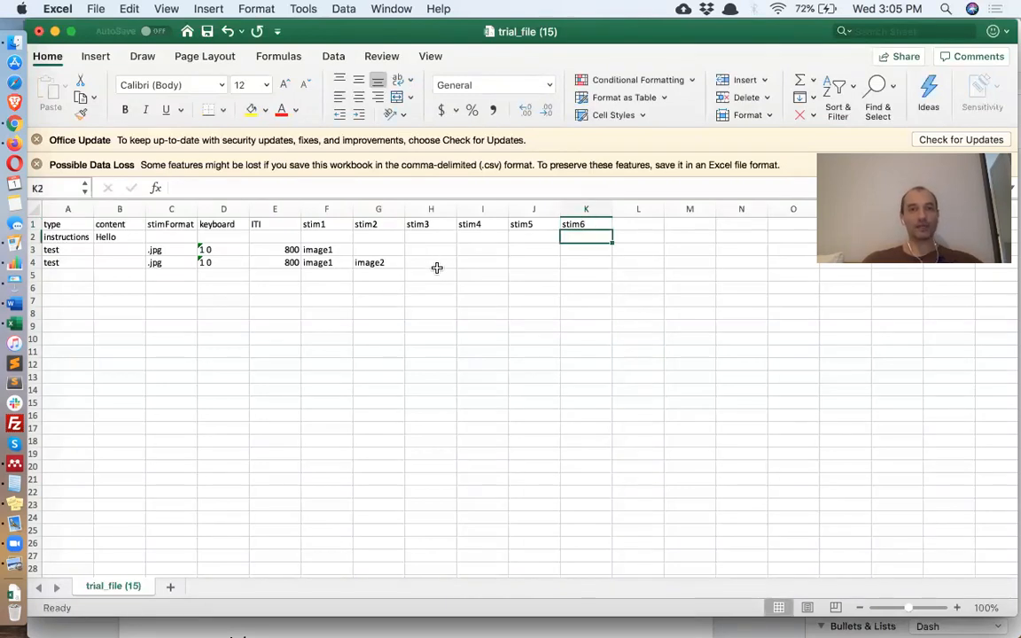
- Fill the second test row with image3 through image6 in H4:K4
click(439, 264)
text(imag)
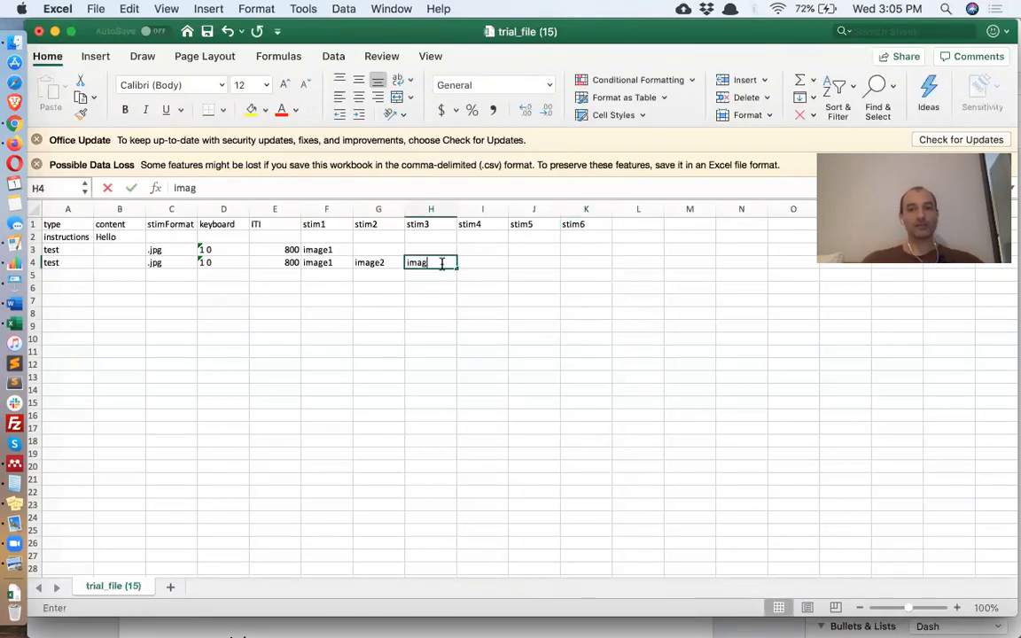
text(e3)
key(Return)
drag(383, 264, 594, 268)
drag(497, 325, 495, 325)
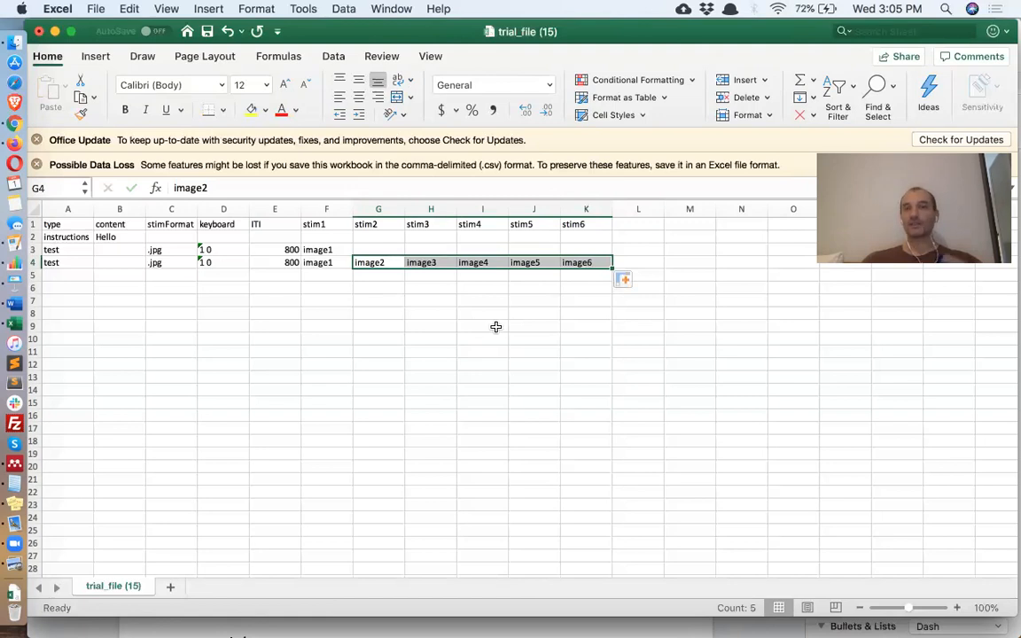
- Copy the single-image trial into row 5, setting its format to 'word' and stim1 to word1
click(35, 250)
key(cmd+c)
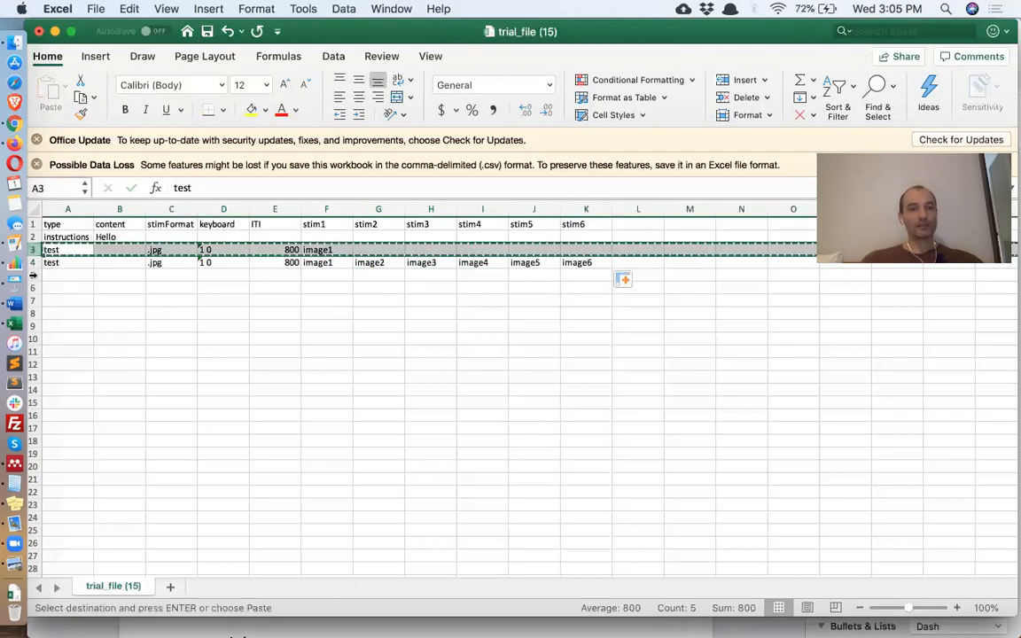
click(32, 276)
key(cmd+v)
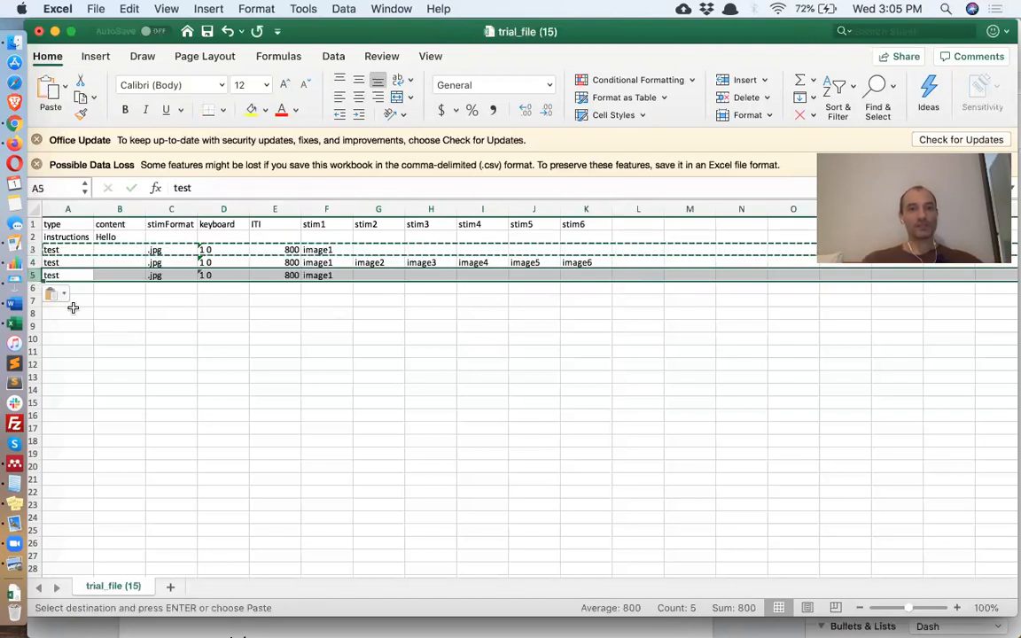
click(167, 276)
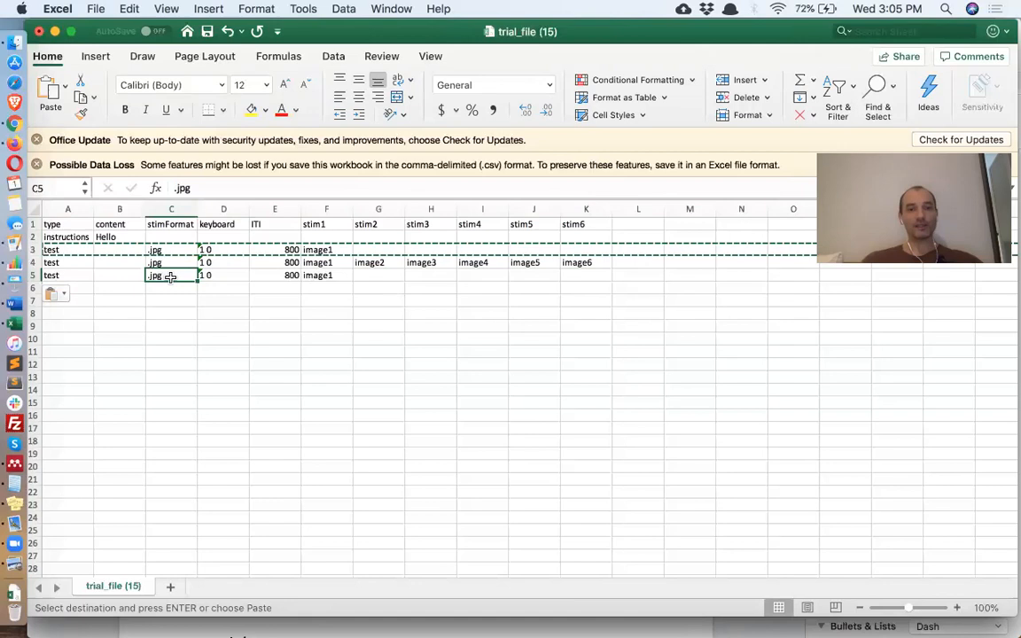
text(word)
key(Return)
click(174, 276)
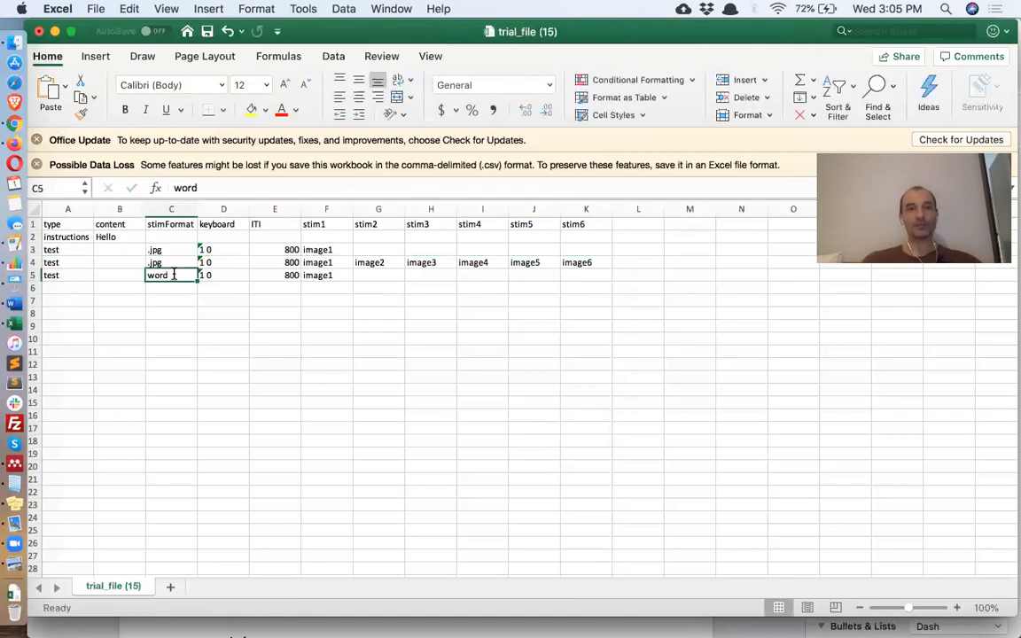
click(330, 277)
text(word1)
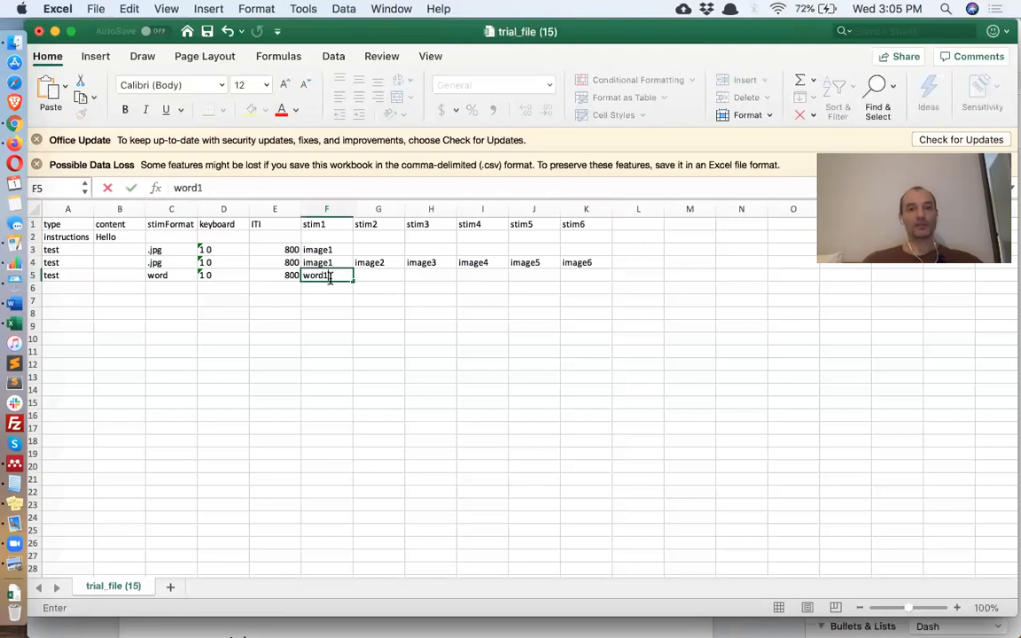
key(Return)
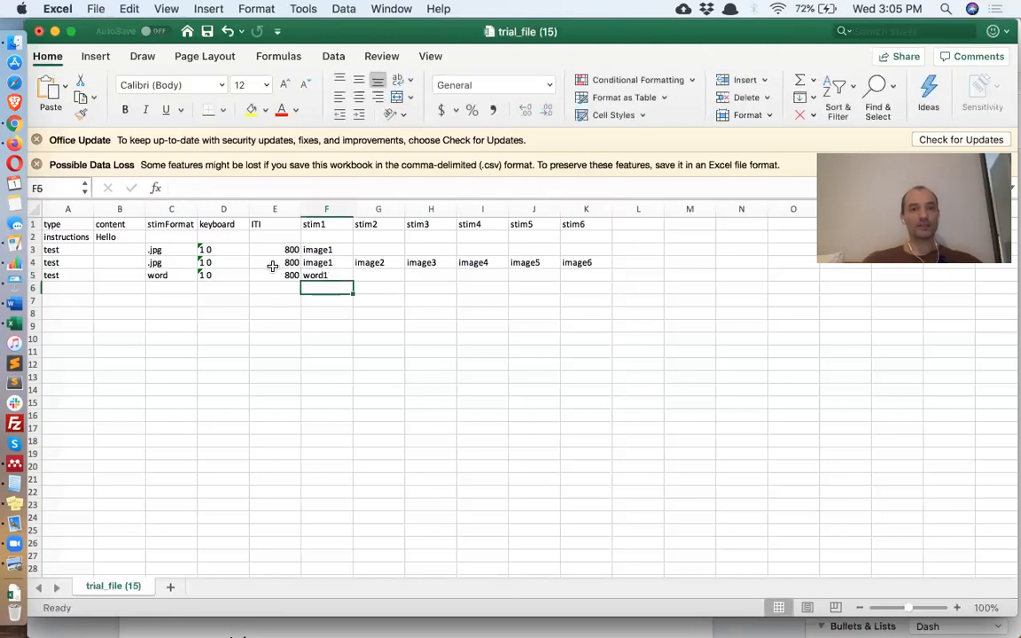
- Copy the six-image trial into row 6 and fill its stimuli with word1 through word6
click(33, 262)
key(super+c)
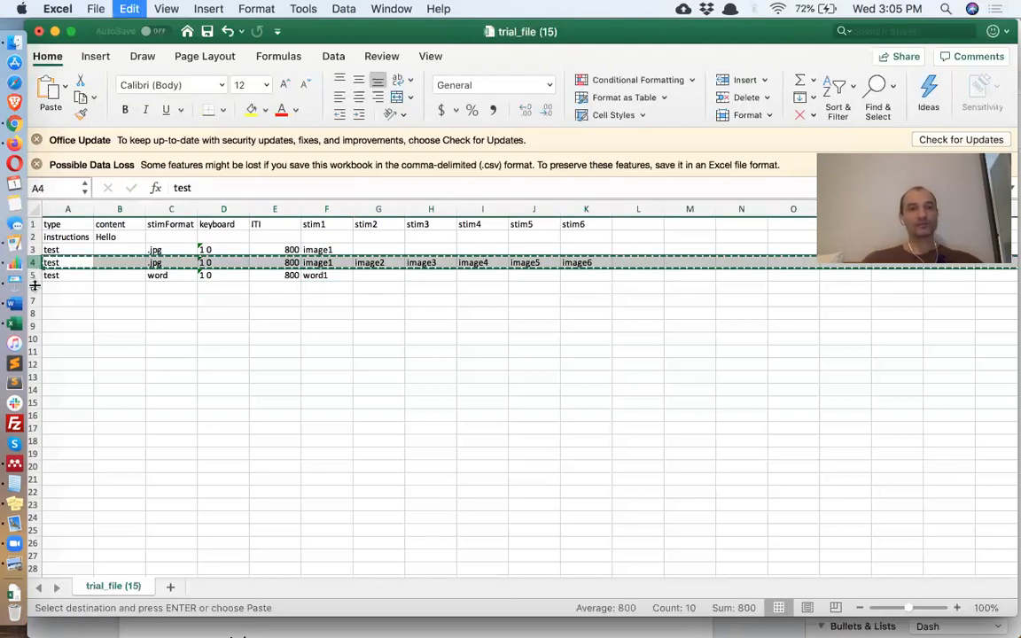
click(33, 287)
key(super+v)
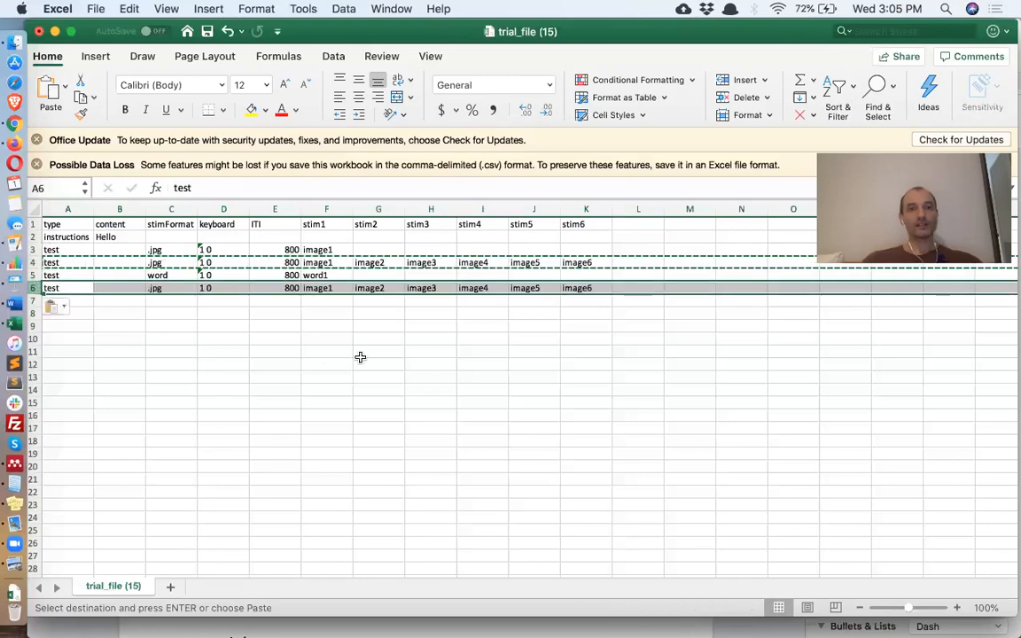
click(335, 288)
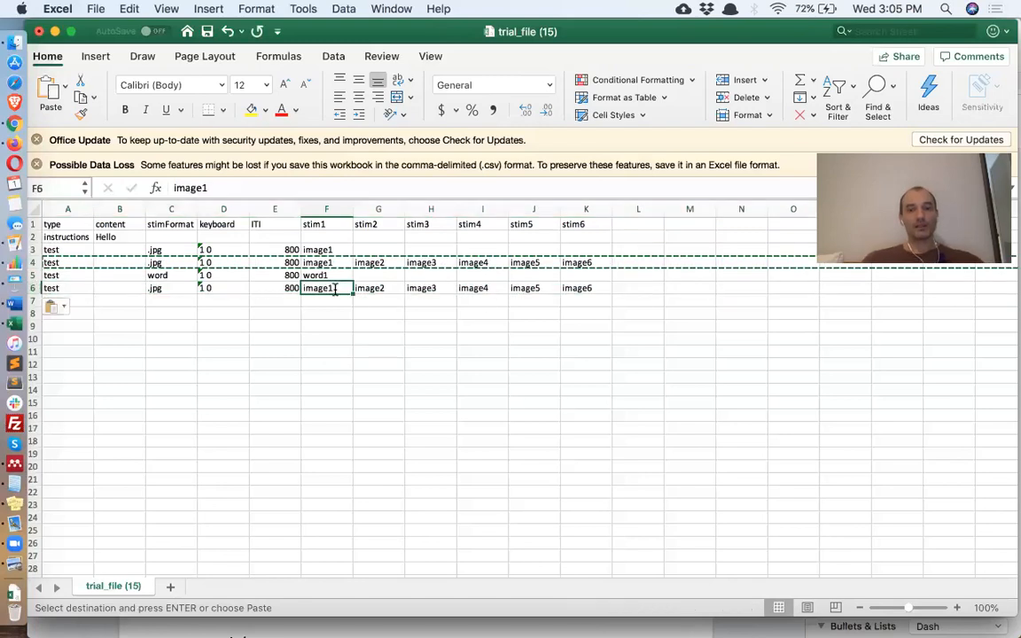
text(word1)
key(Tab)
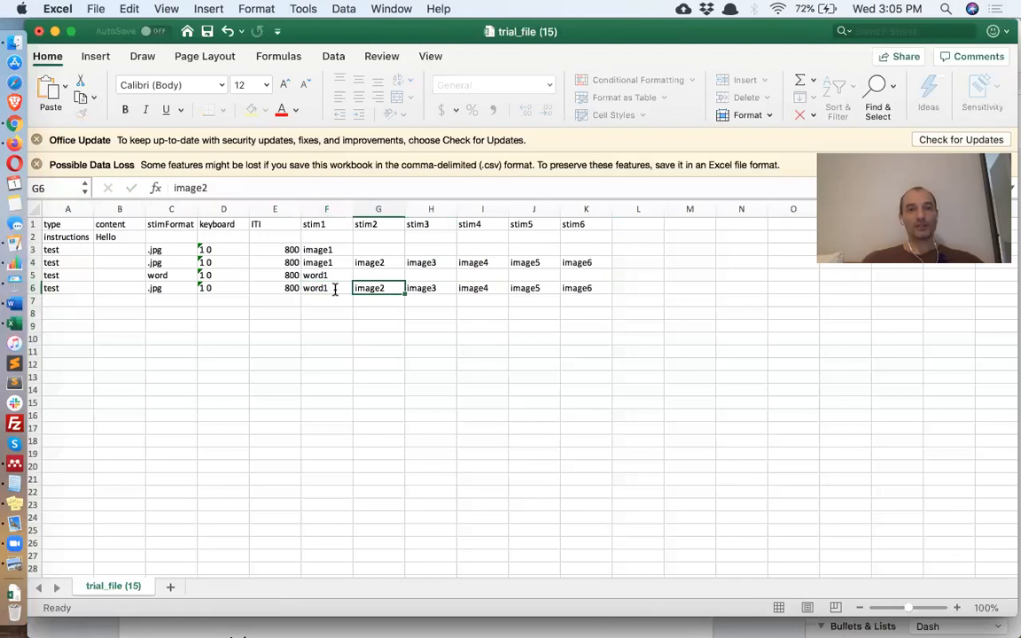
click(335, 288)
key(Tab)
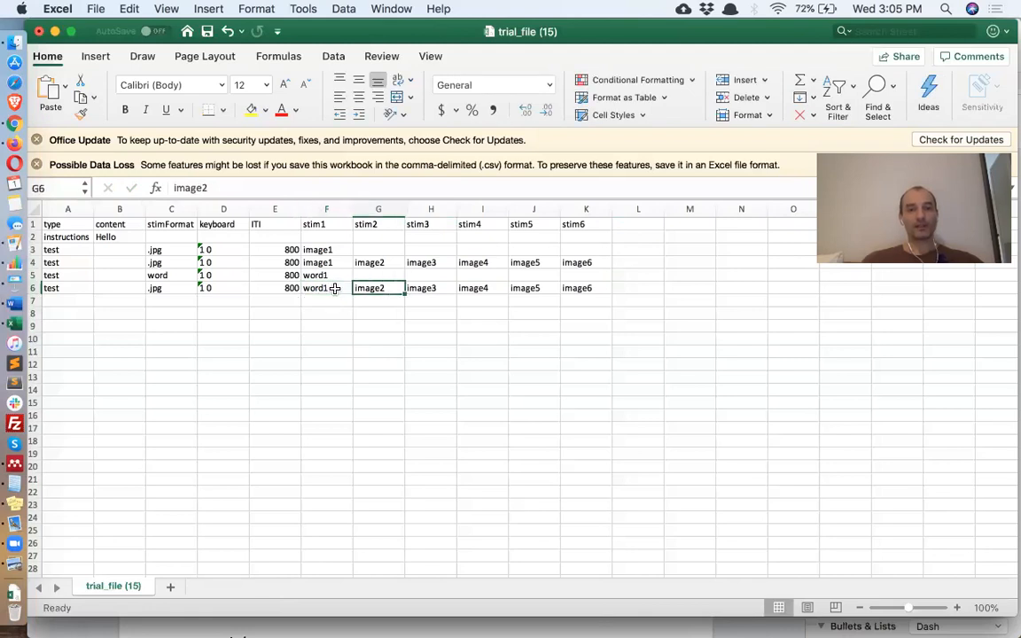
click(335, 289)
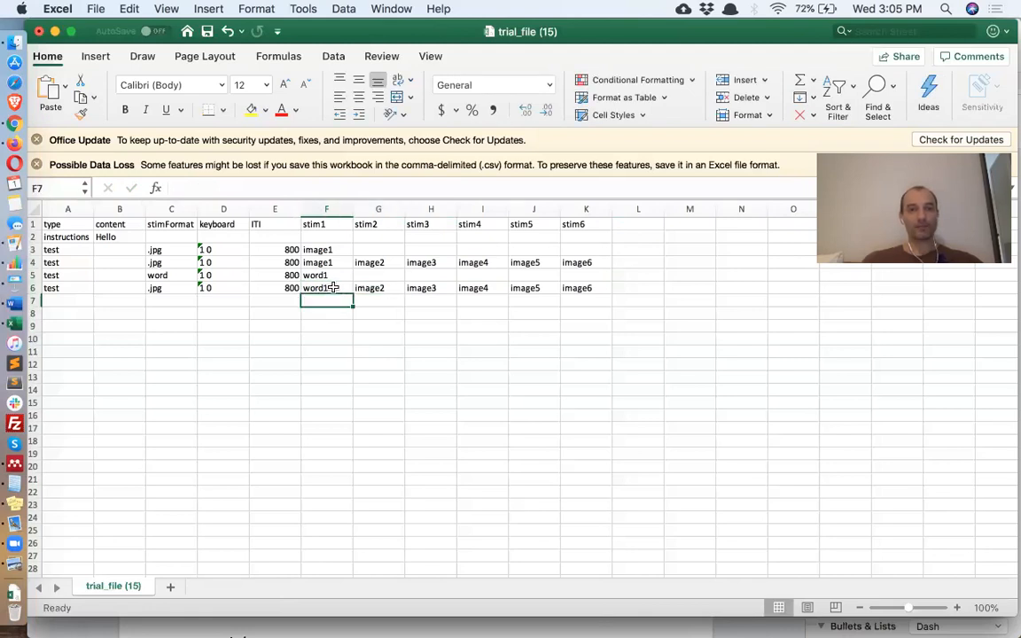
drag(352, 296, 598, 288)
click(387, 355)
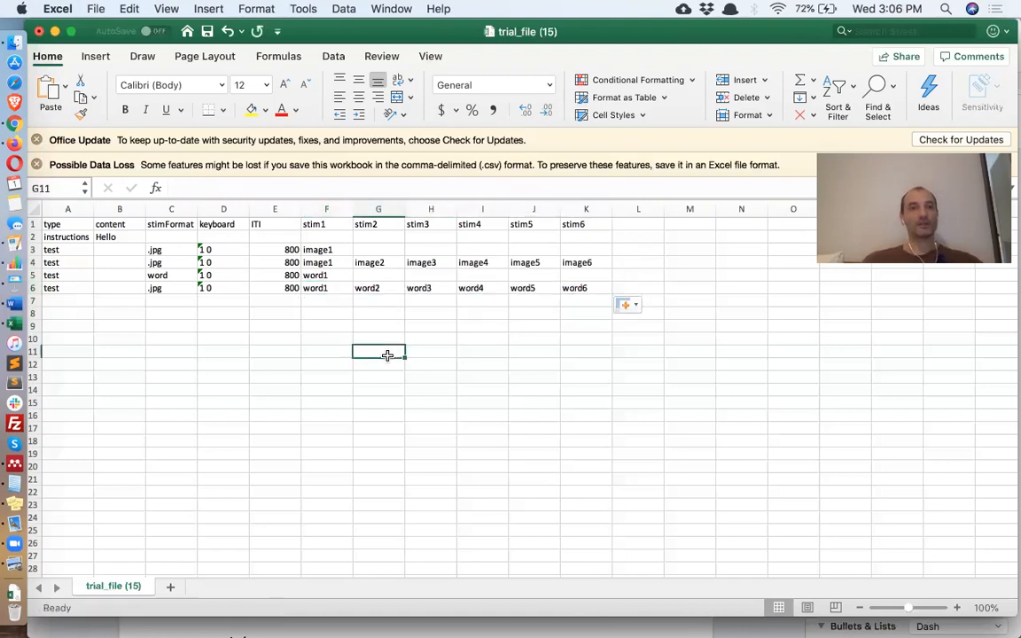
- Duplicate the word trial from row 5 into row 7
click(32, 274)
key(super+c)
click(32, 301)
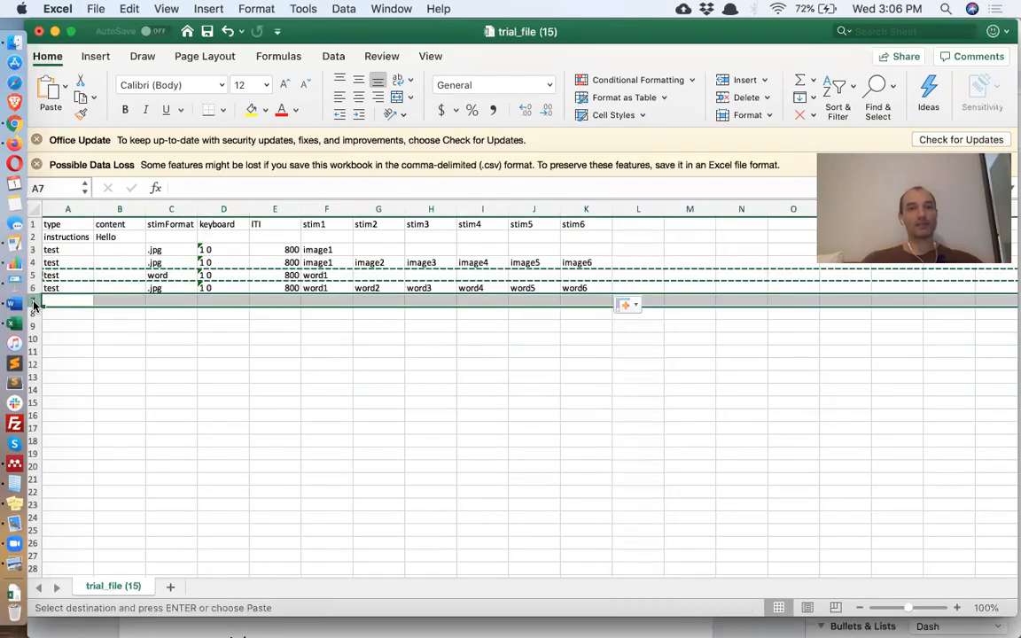
key(super+v)
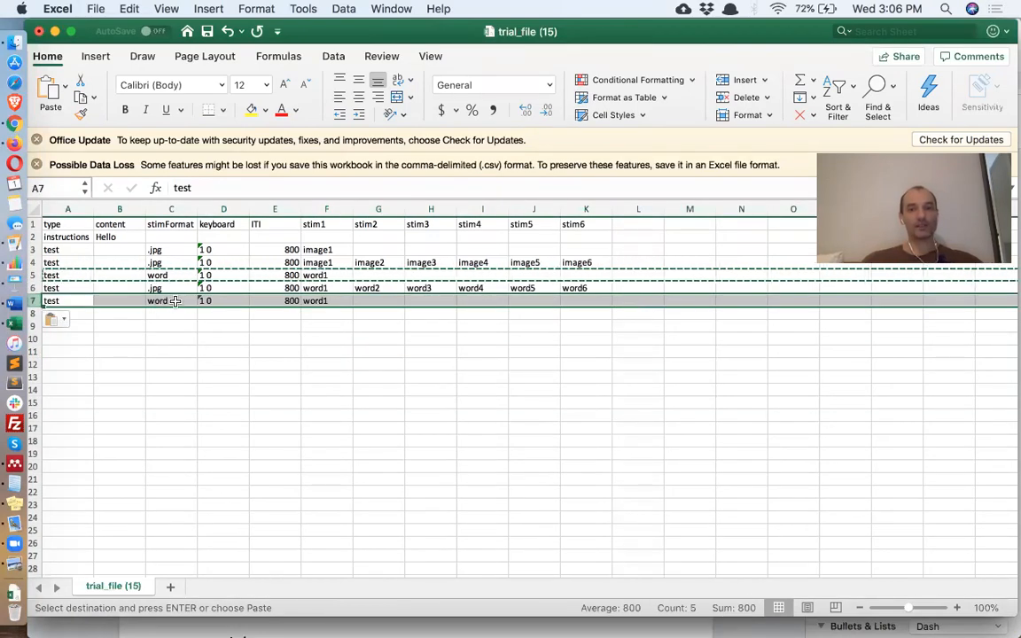
- Set row 7's stimFormat in C7 to .mp3 and its stim1 in F7 to audio1
click(159, 301)
text(.mp3)
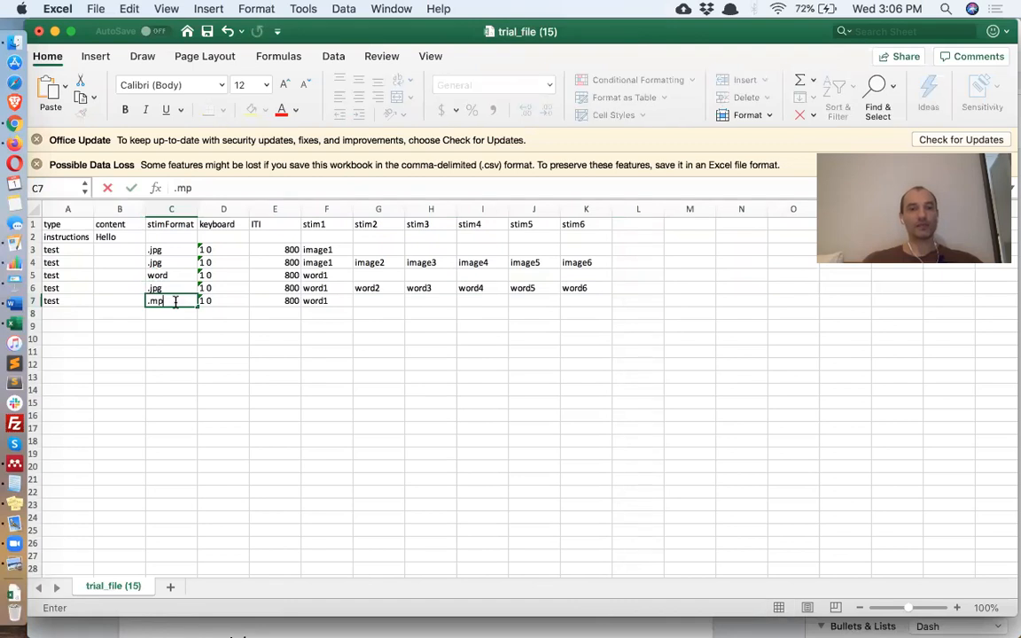
key(Return)
click(317, 300)
text(audio)
key(Return)
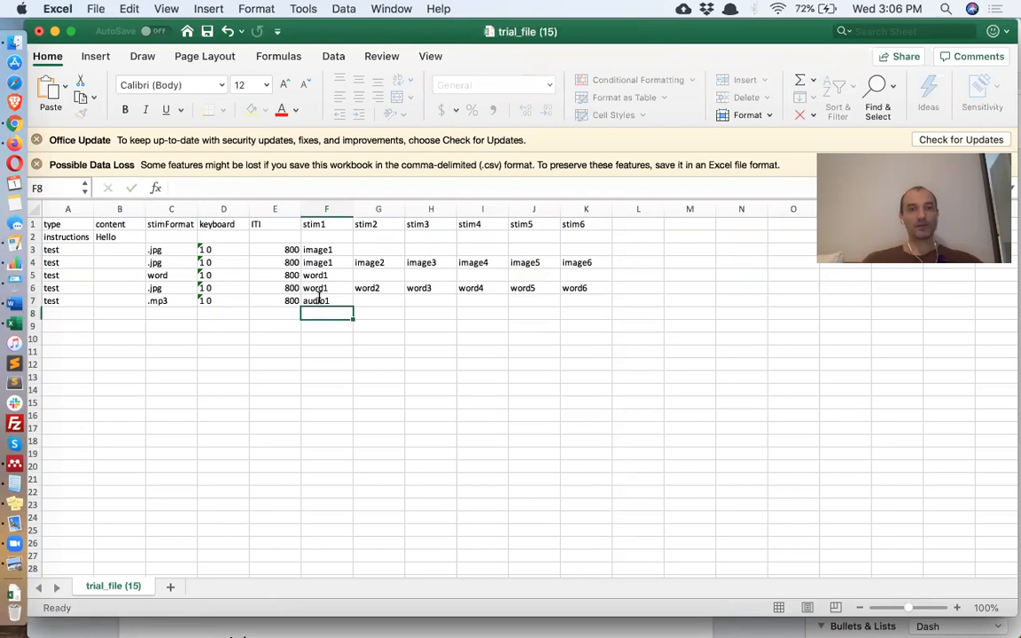
- Copy the audio trial row 7 into row 8
click(33, 301)
key(super+c)
click(34, 314)
key(super+v)
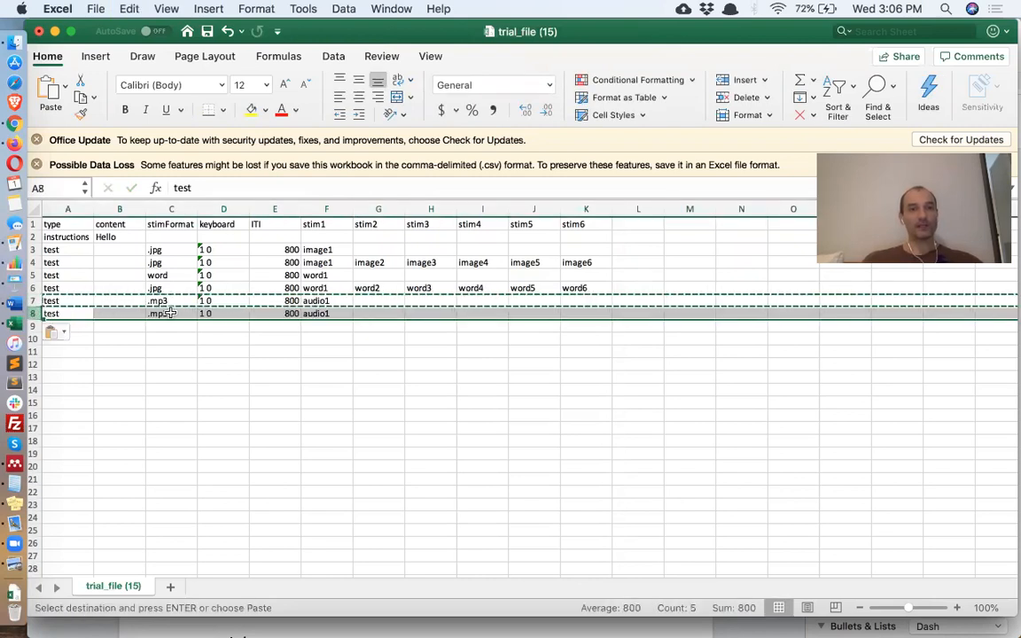
- Change row 8's format to .mp4 and its stimulus to video1
double_click(174, 313)
key(BackSpace)
text(4)
key(Return)
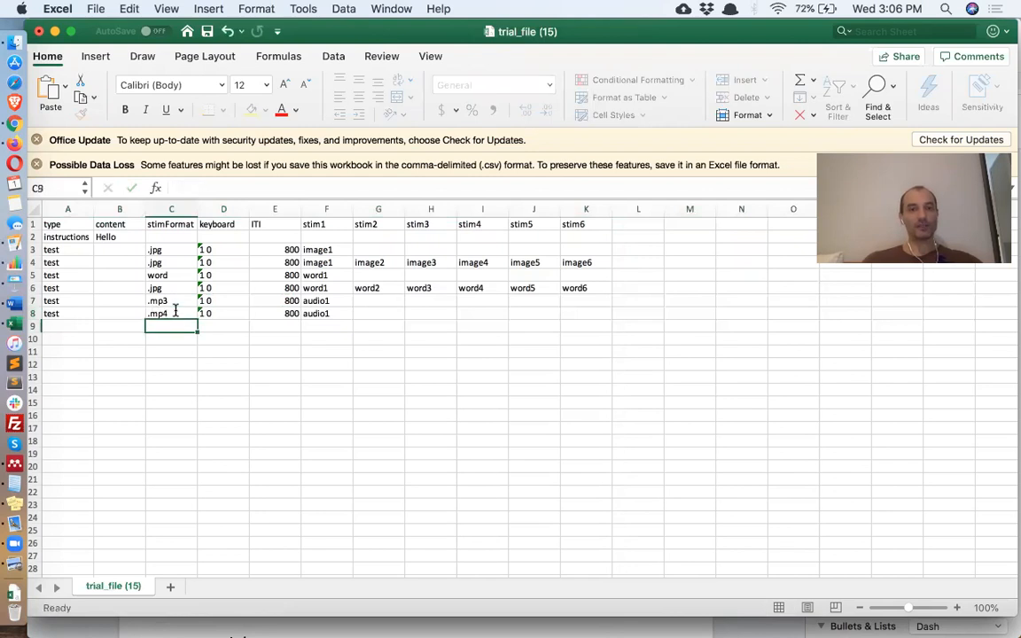
double_click(340, 314)
key(BackSpace)
key(BackSpace)
key(BackSpace)
key(BackSpace)
key(BackSpace)
key(BackSpace)
text(video)
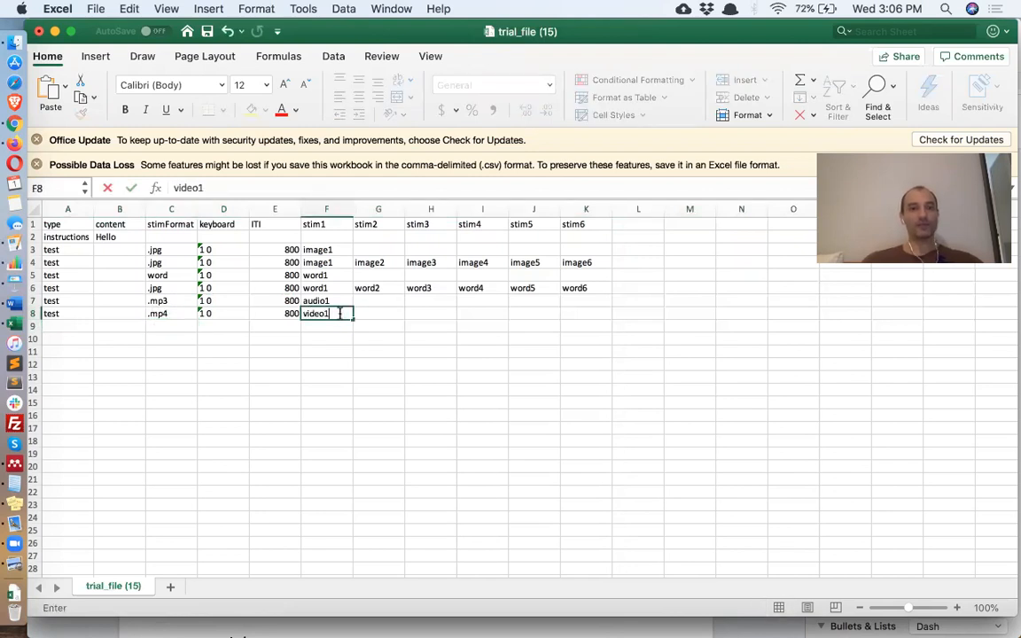
text(1)
key(Return)
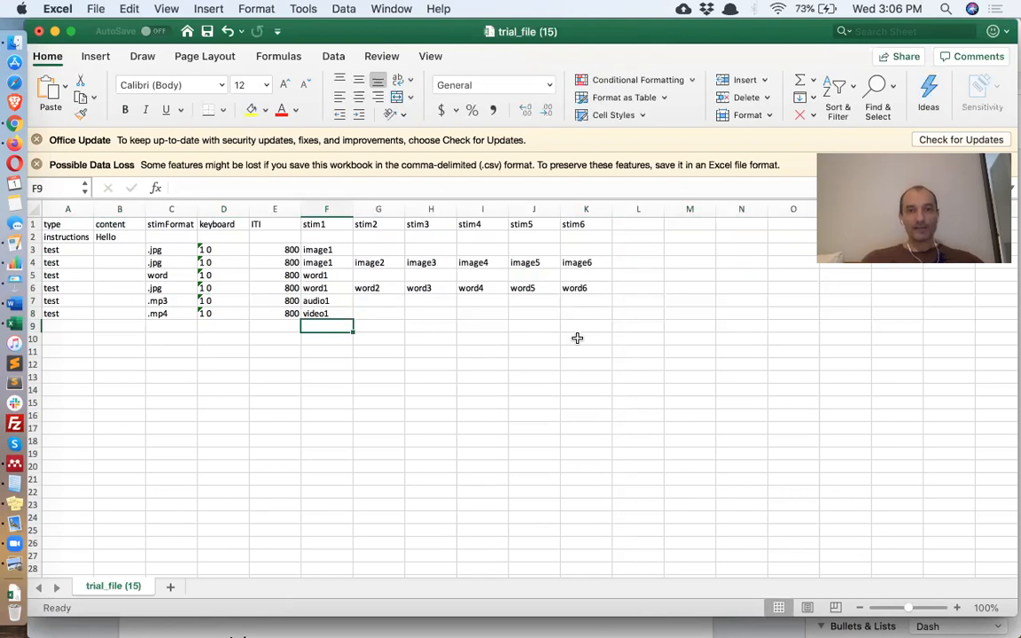
- Add a stimOptions header in L1, enter controls for the audio trial in L7, and save
click(642, 225)
text(st)
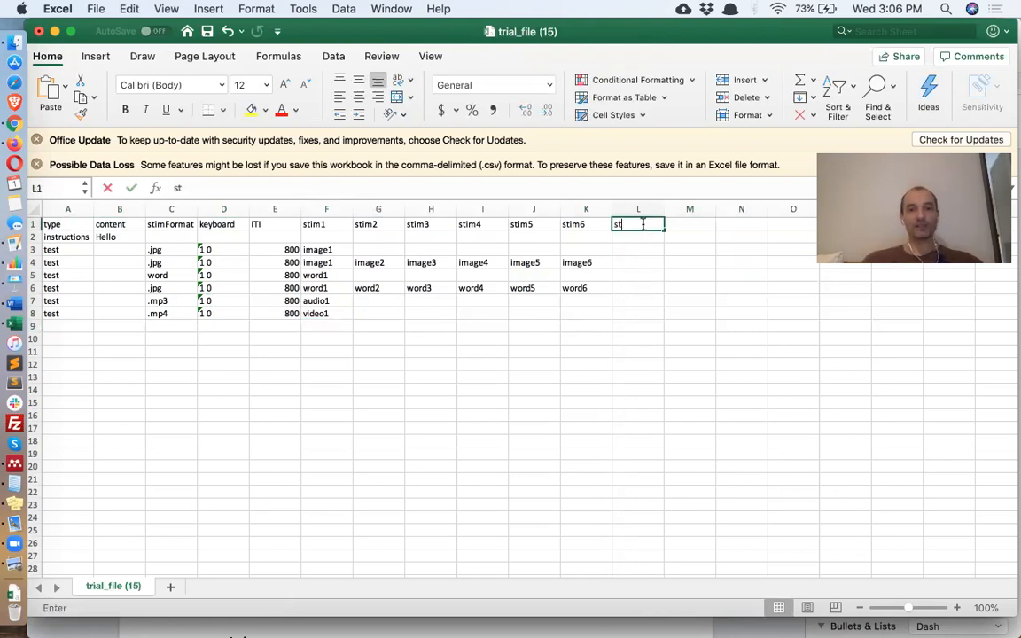
text(im)
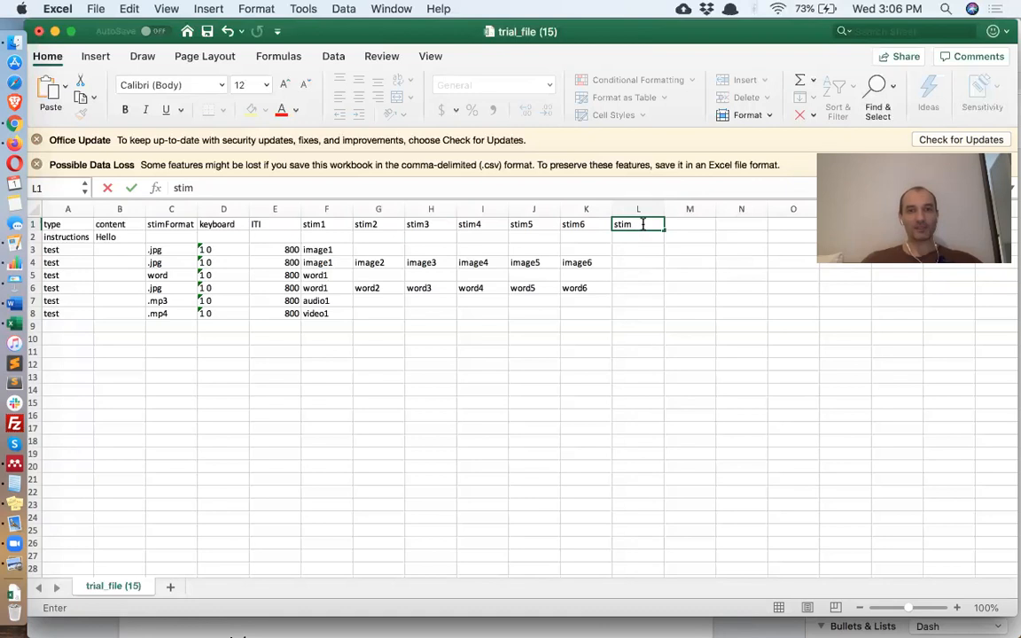
text(Op)
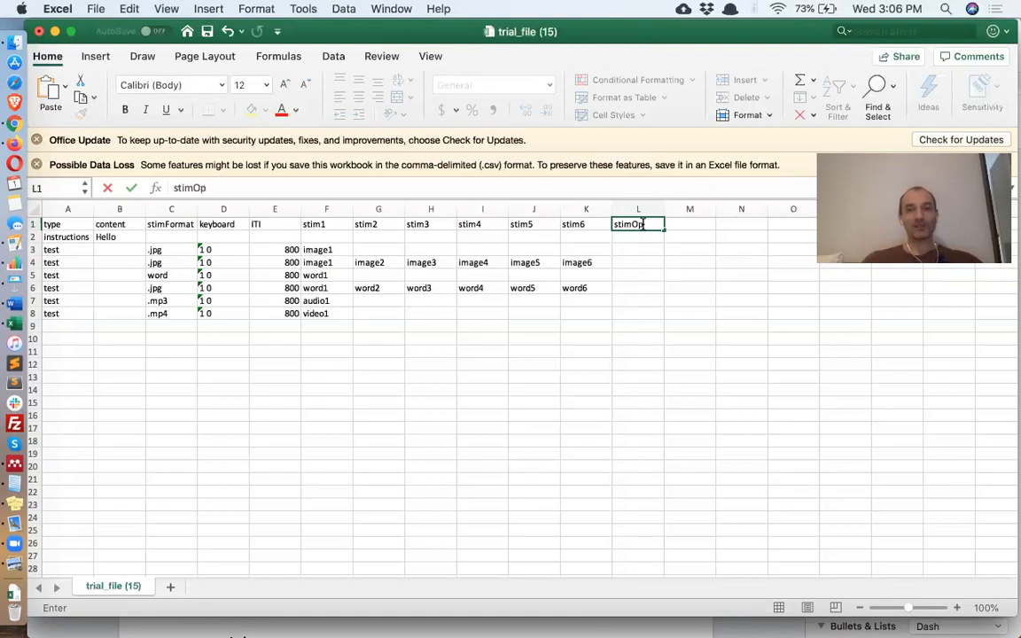
text(tions)
key(Return)
key(Return)
key(Return)
key(Return)
key(Return)
key(Return)
text(controls)
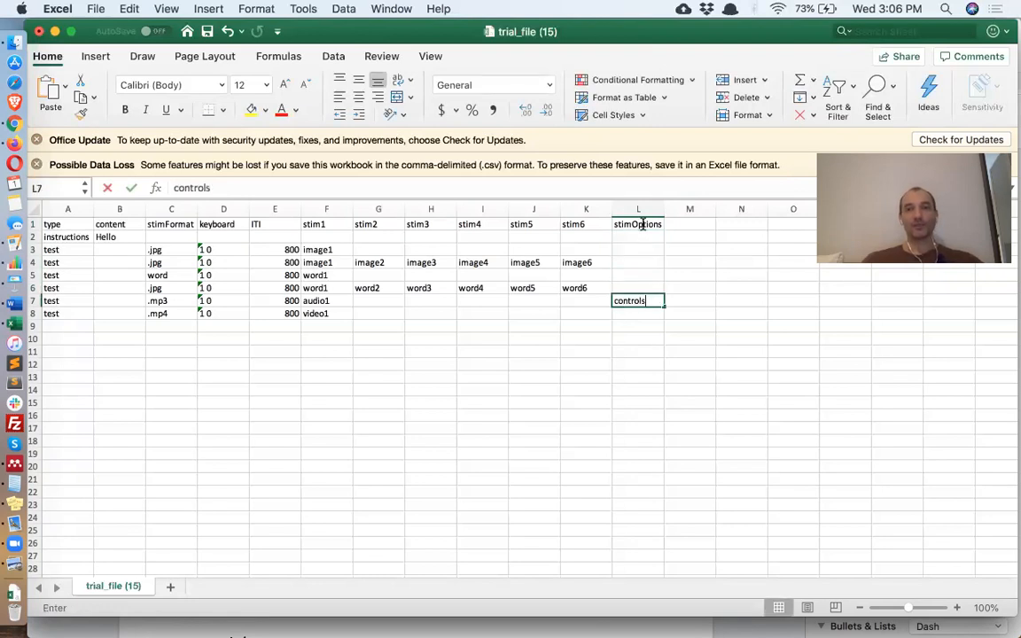
key(Return)
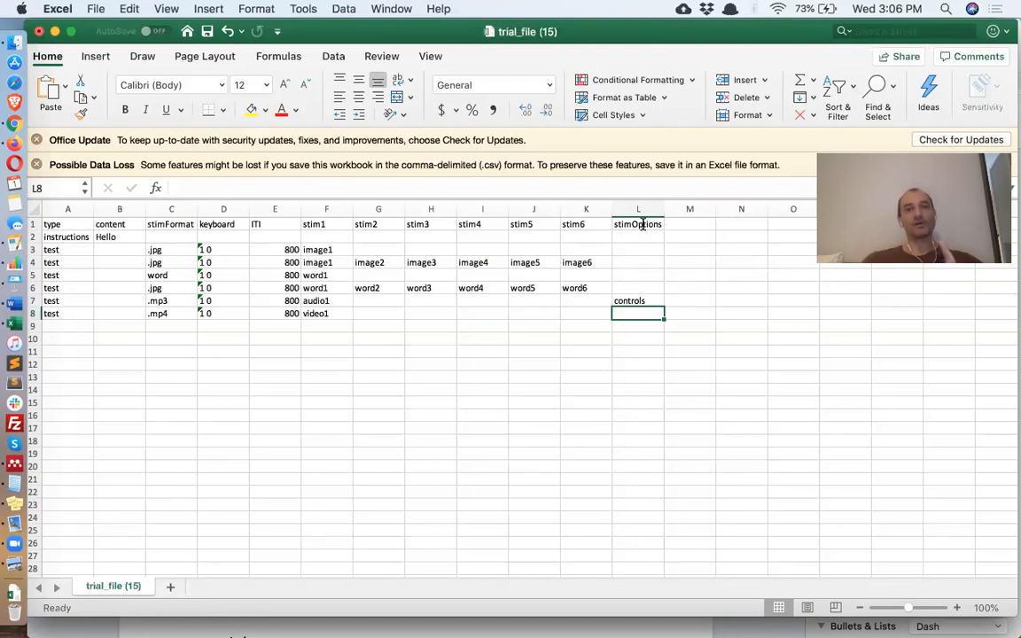
key(super+s)
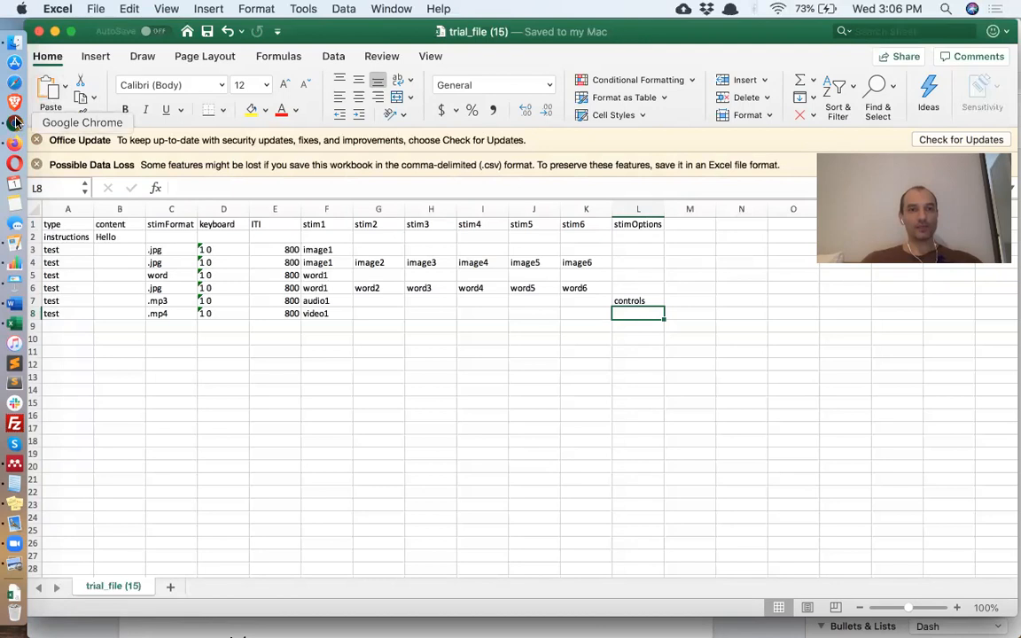
- Upload trial_file (15).csv from Downloads to Testable's Project Files, then go back to Excel
click(15, 122)
key(ctrl+shift+Tab)
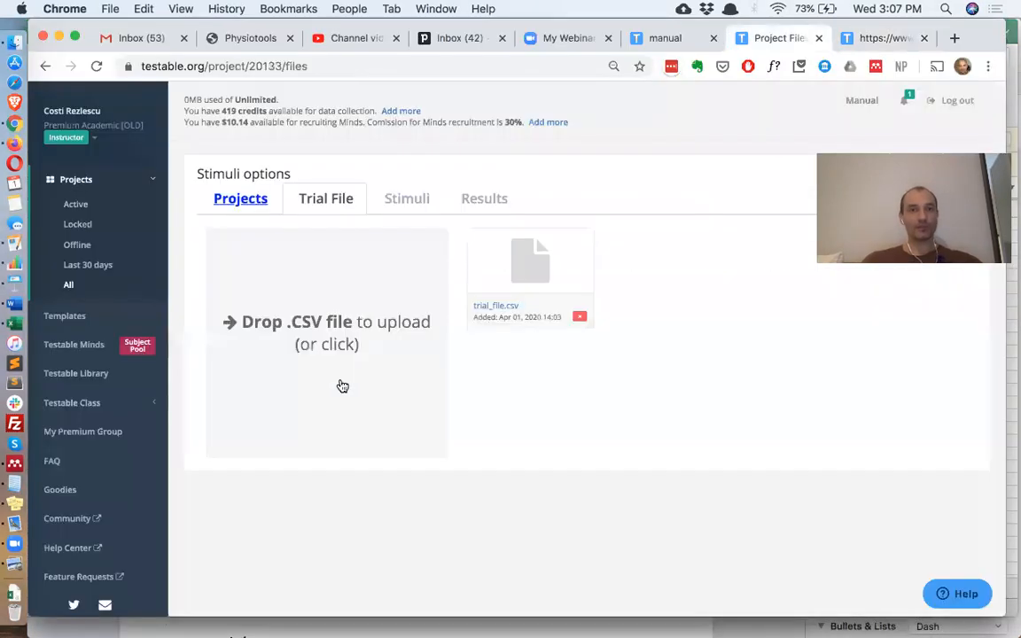
click(14, 591)
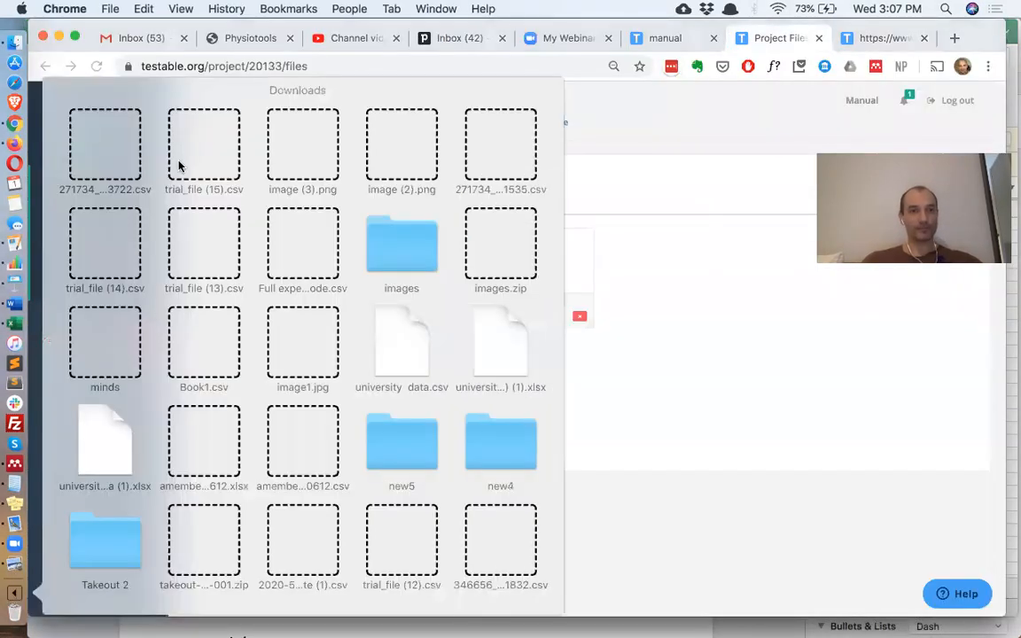
drag(213, 147, 337, 310)
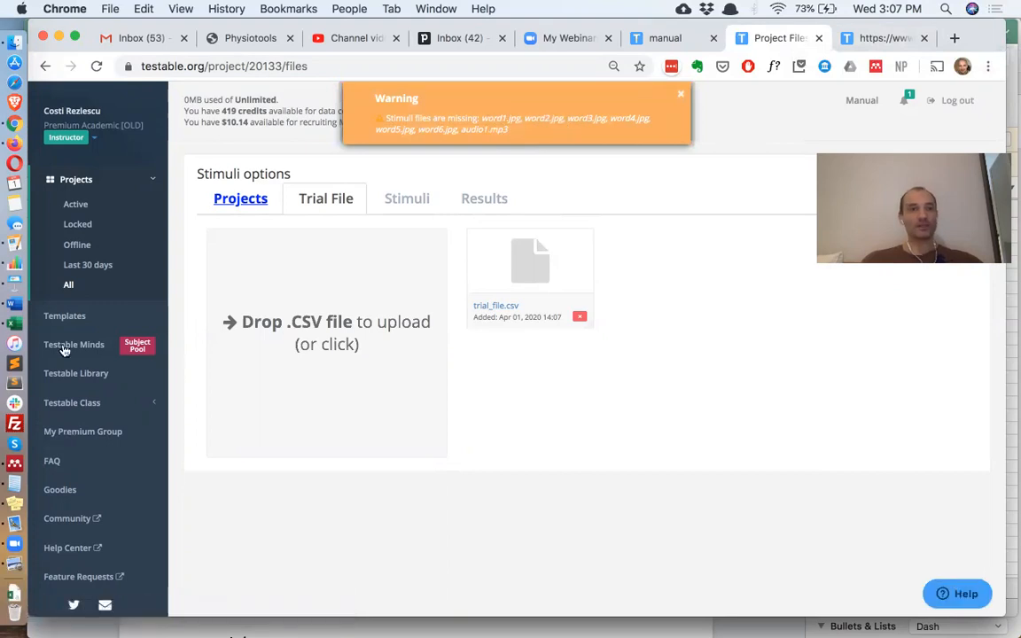
click(15, 326)
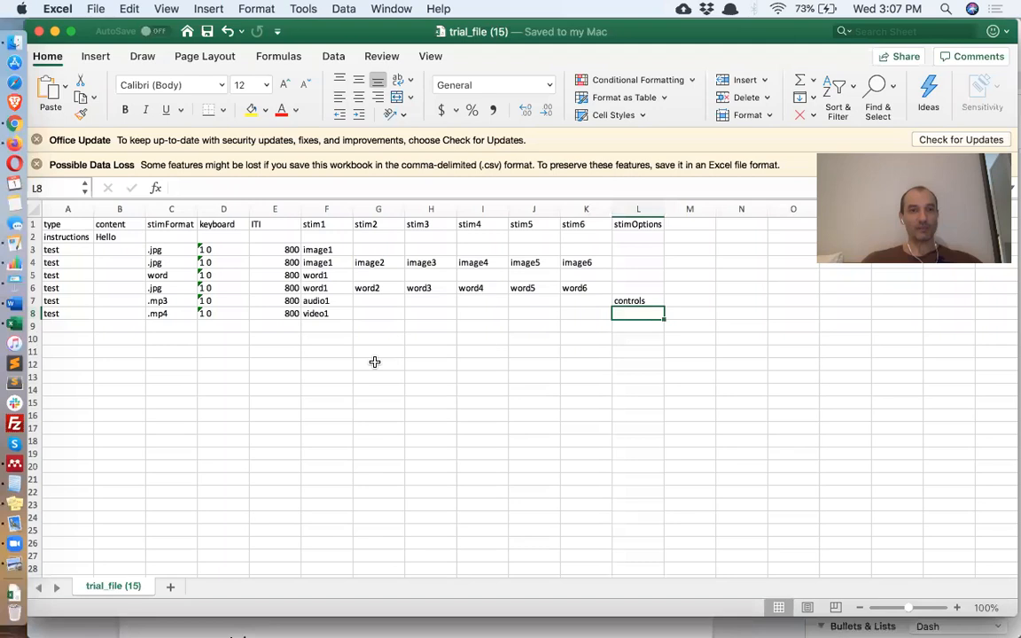
- Replace .jpg with word in C6 for the six-word trial
click(173, 288)
click(38, 284)
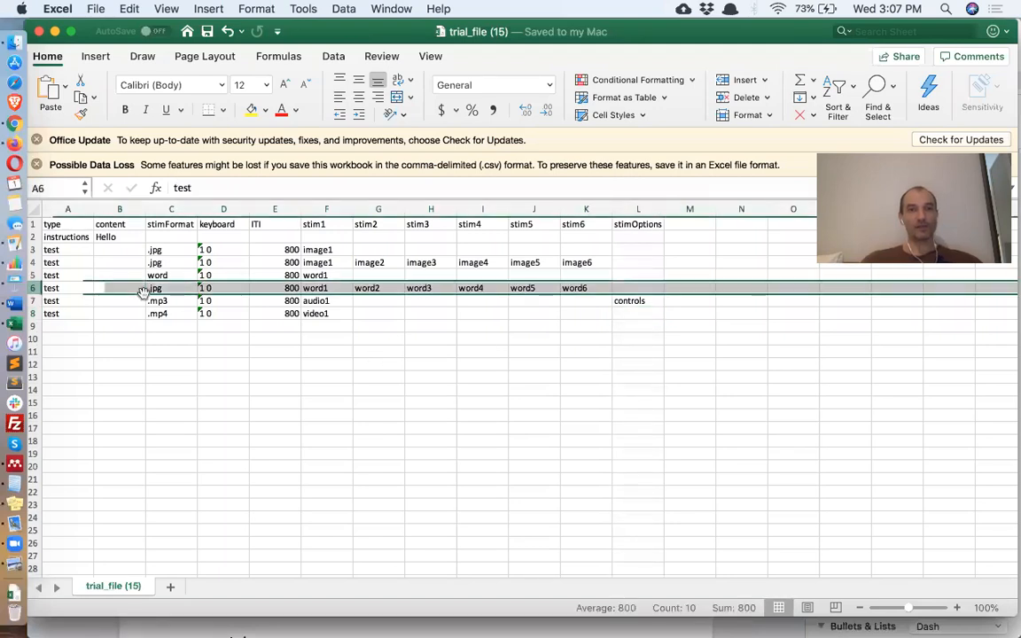
click(175, 290)
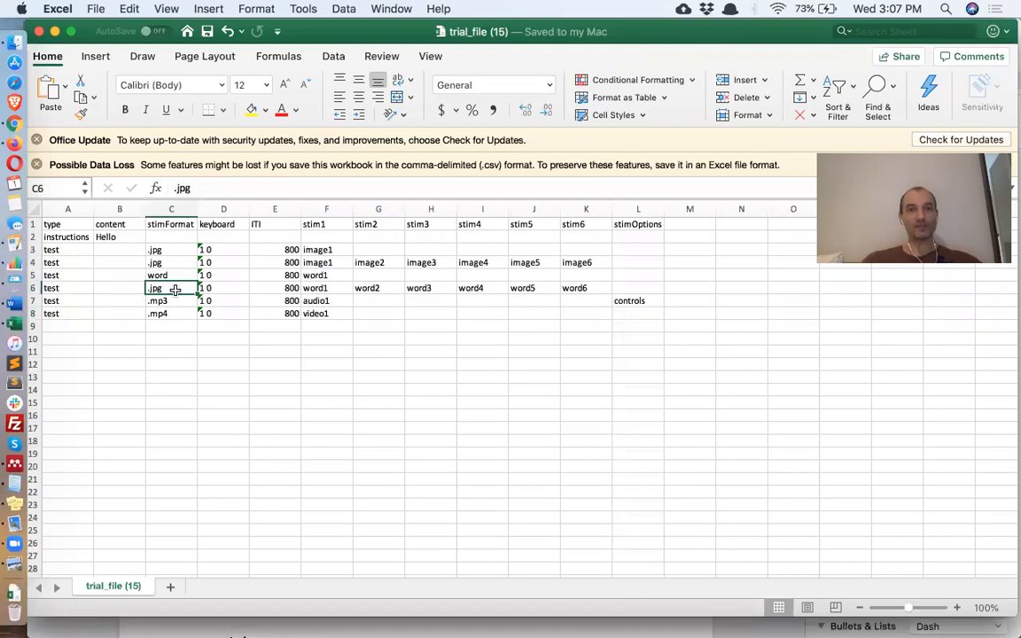
click(335, 292)
click(396, 289)
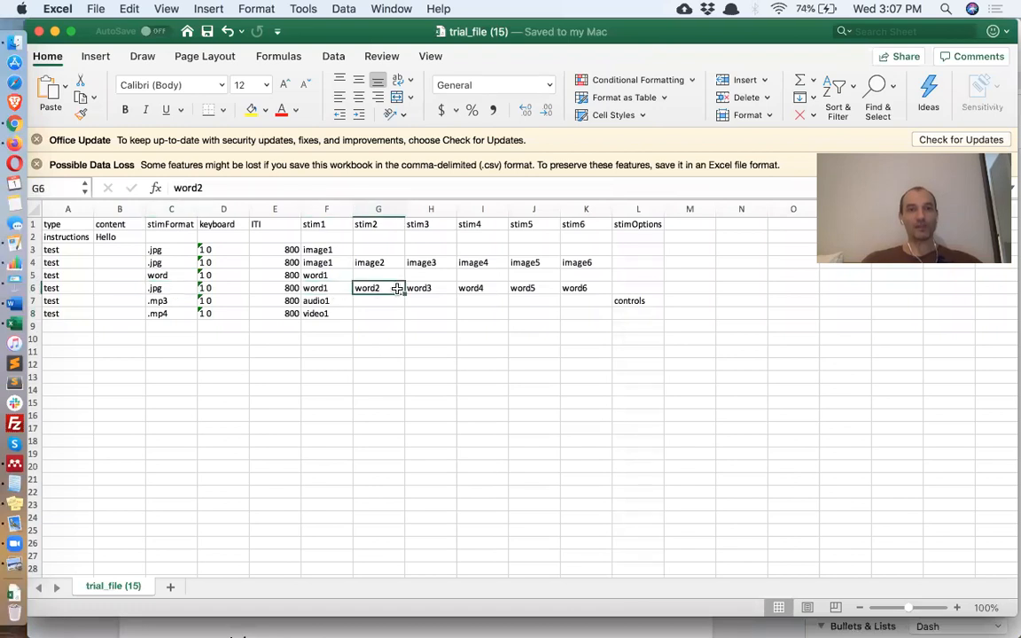
click(172, 292)
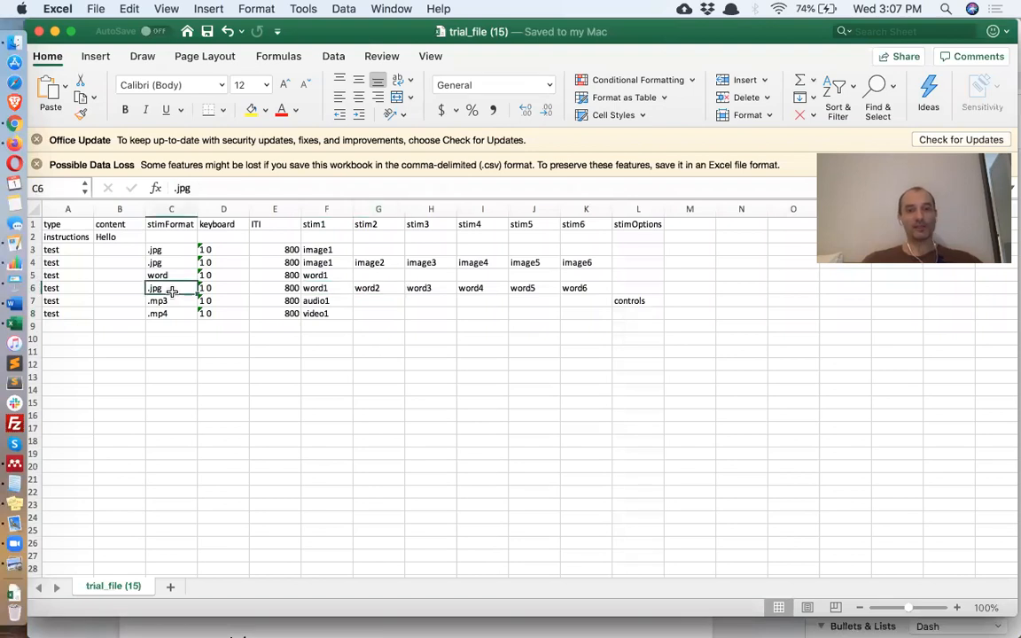
text(word)
key(Return)
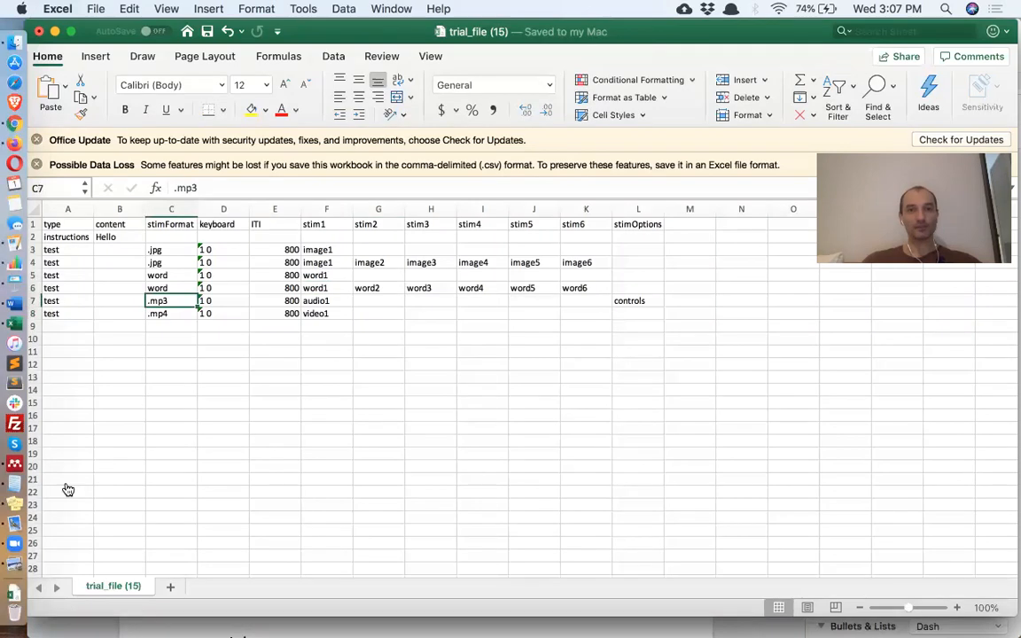
- Drag the trial CSV from Downloads onto Testable's Drop .CSV area to re-upload it
click(14, 123)
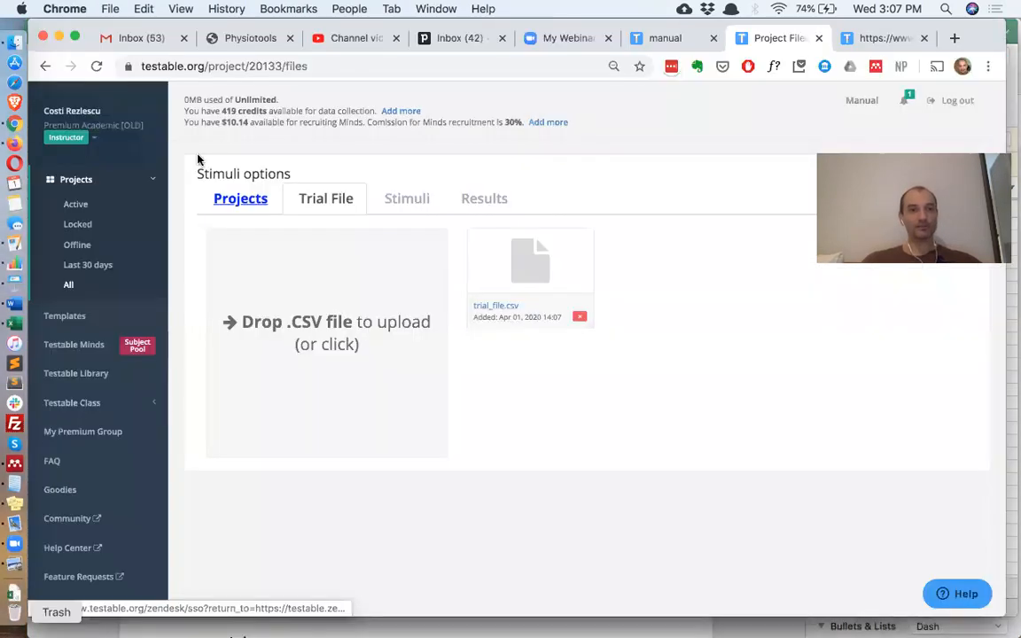
click(14, 592)
drag(196, 159, 609, 410)
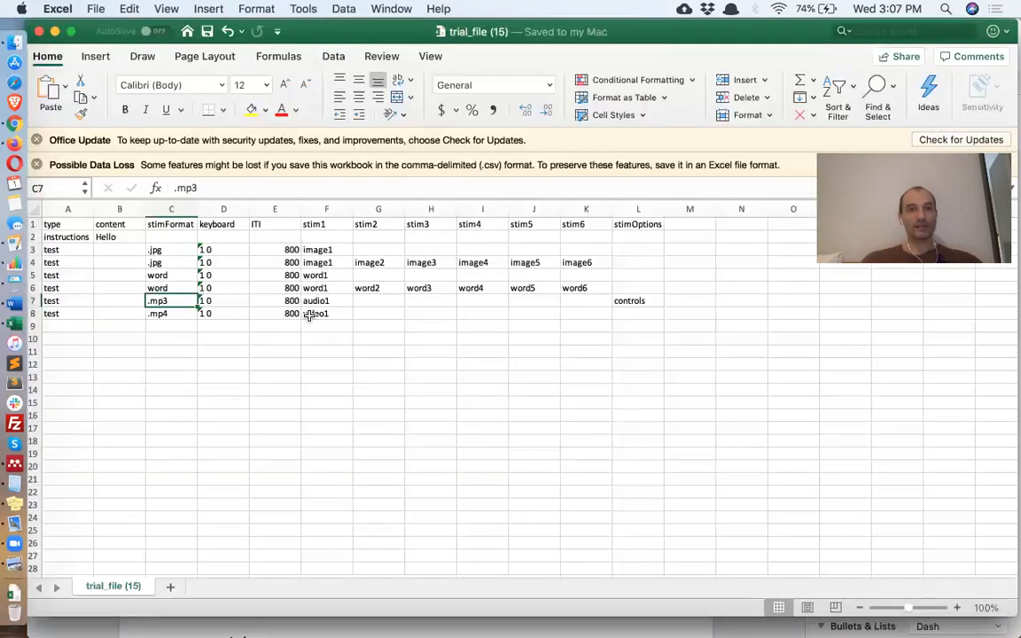
- Change F7 from audio1 to sound1, then return to the Testable project page
key(super+Tab)
click(326, 301)
text(so)
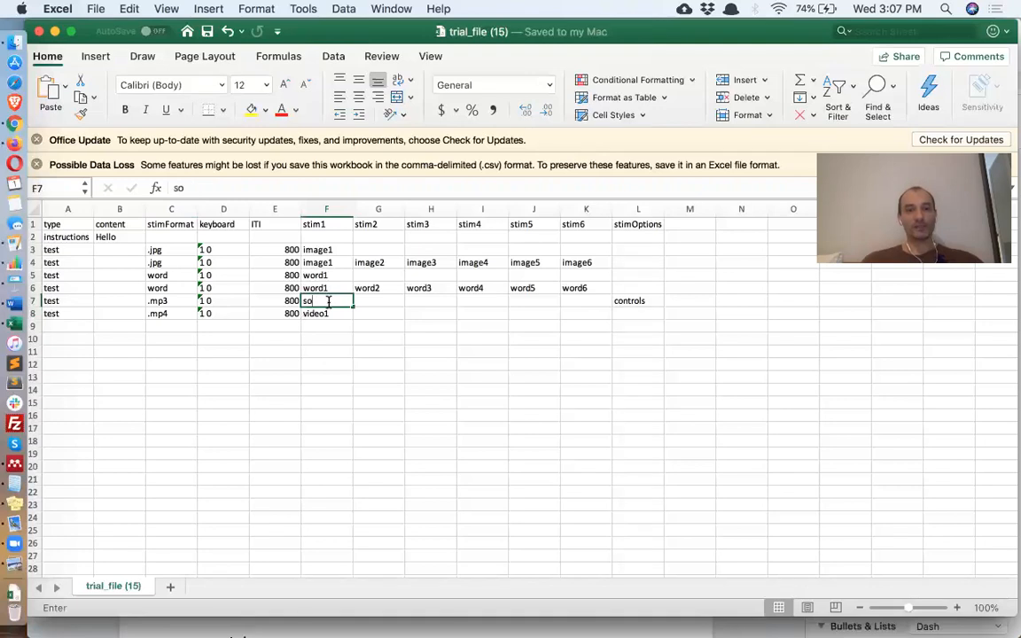
text(und1)
key(Return)
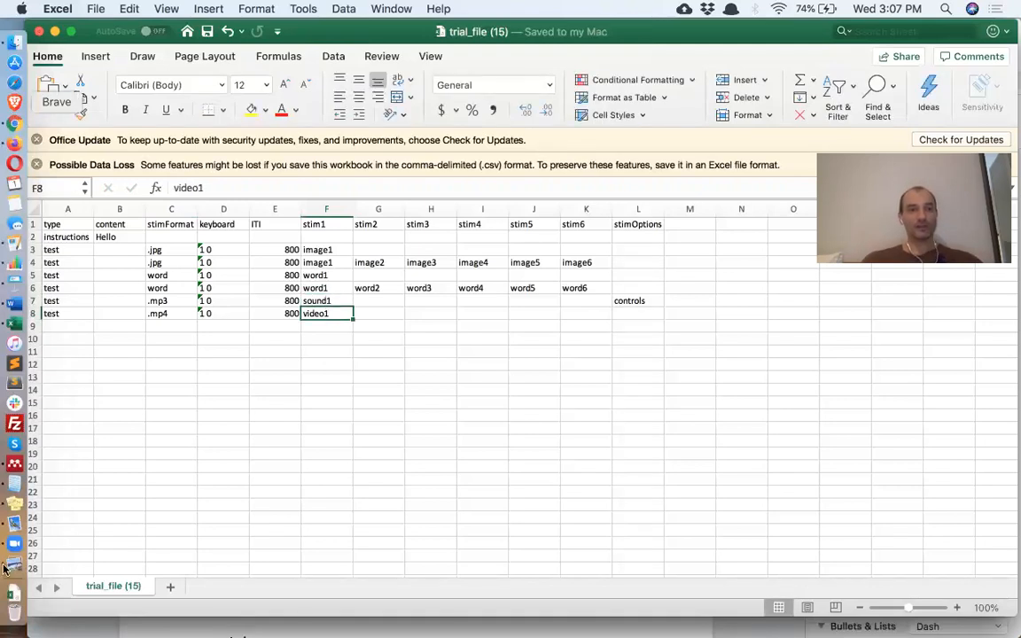
click(14, 122)
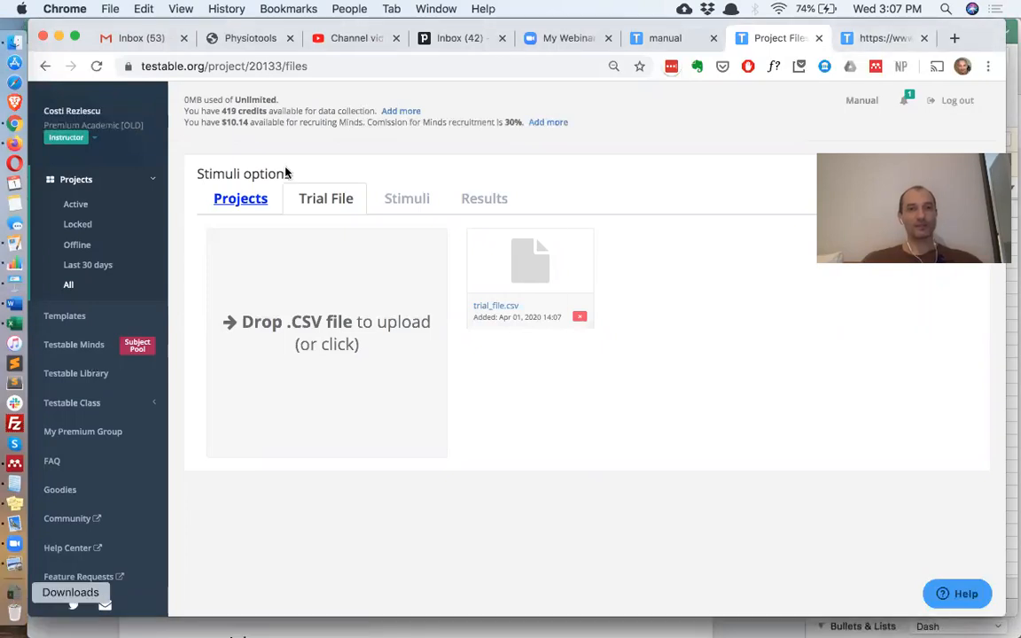
- Re-upload trial_file (15).csv to Testable and reload the experiment preview
click(14, 592)
drag(204, 144, 346, 331)
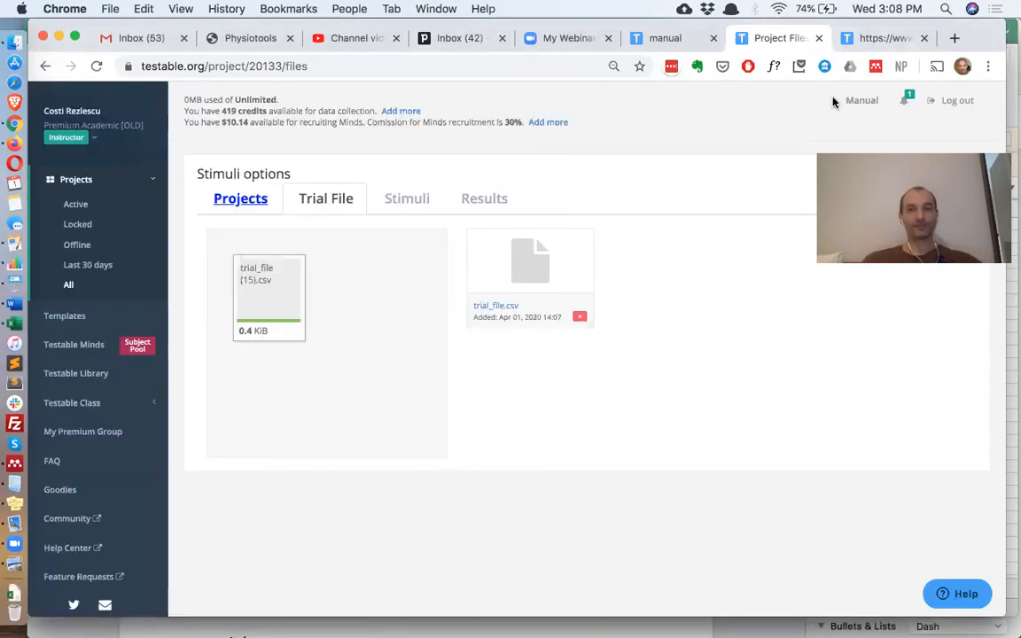
click(889, 39)
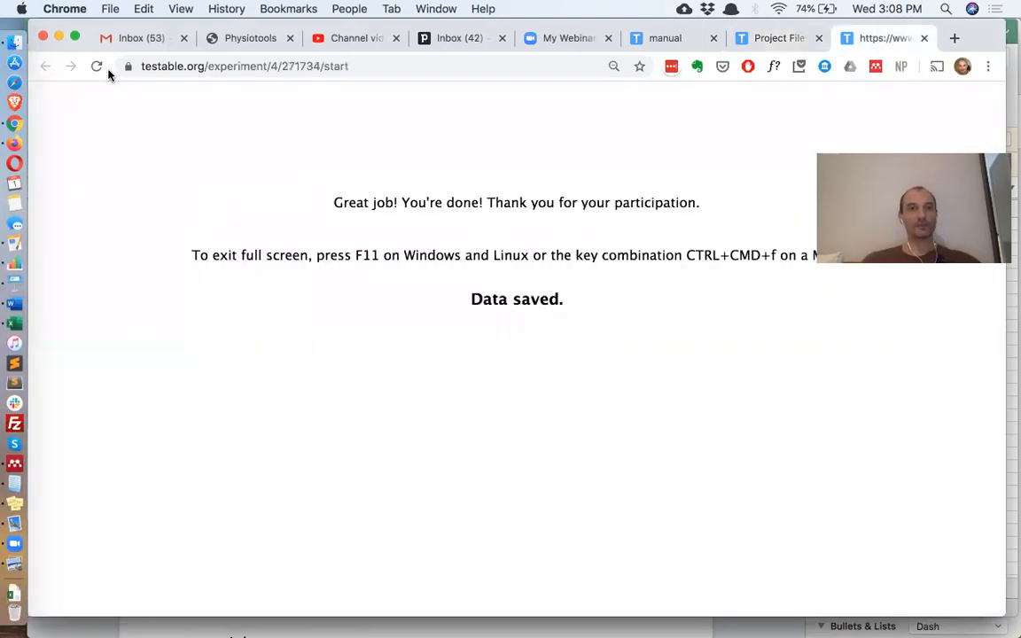
click(96, 66)
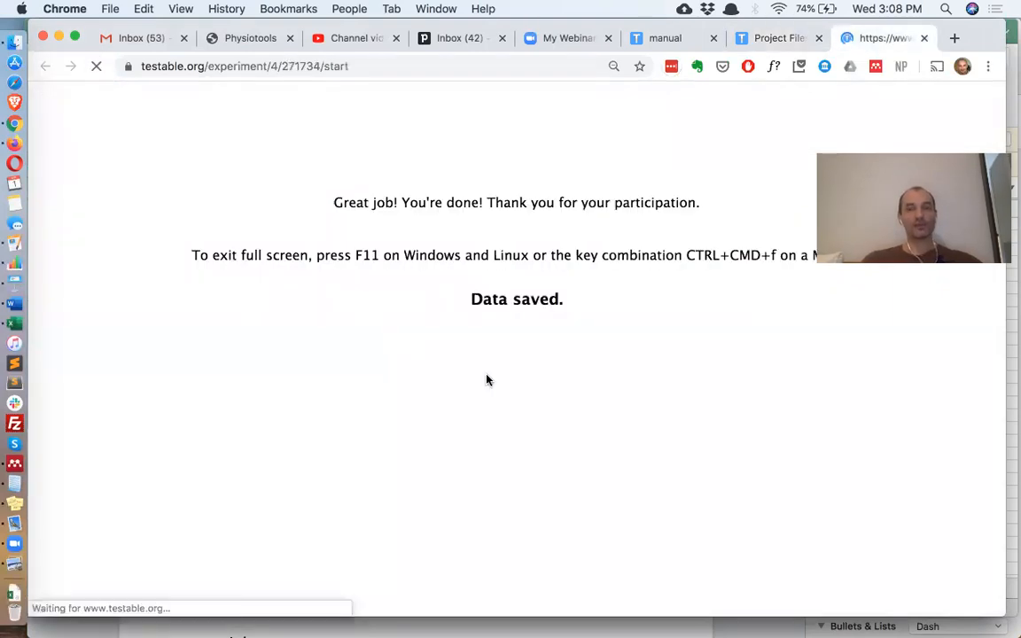
key(super+Tab)
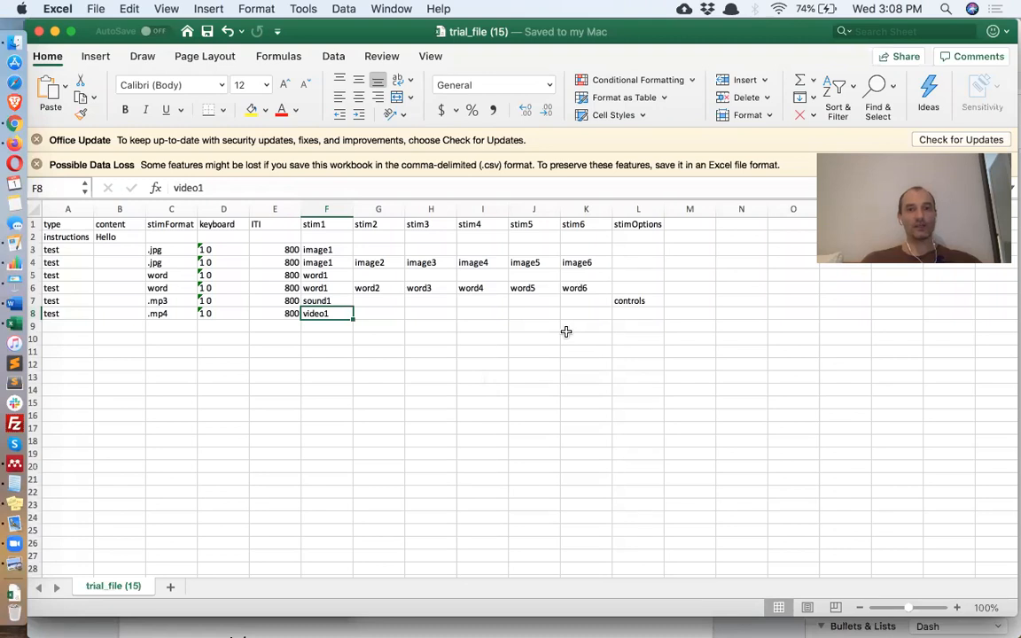
- Run the preview past Calibration and Hello, zooming out to see all six images in a row
key(super+Tab)
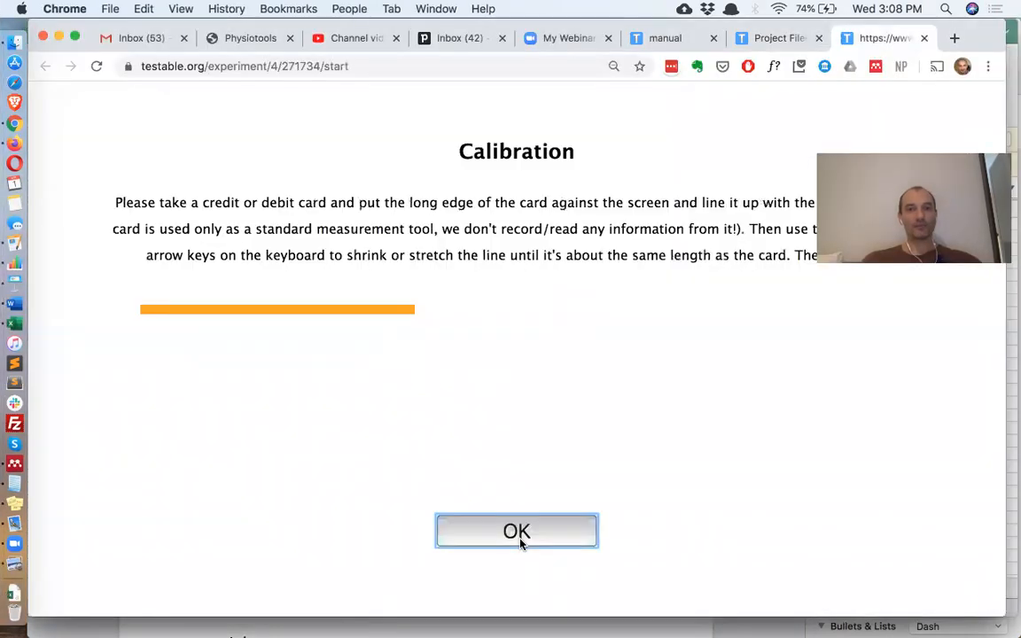
click(519, 541)
key(Return)
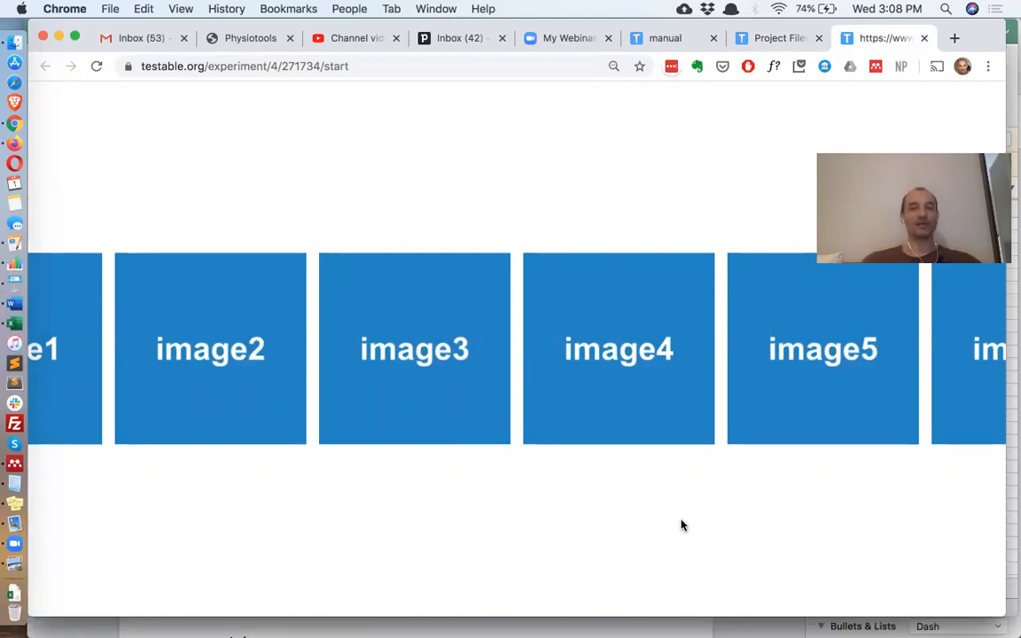
key(super+minus)
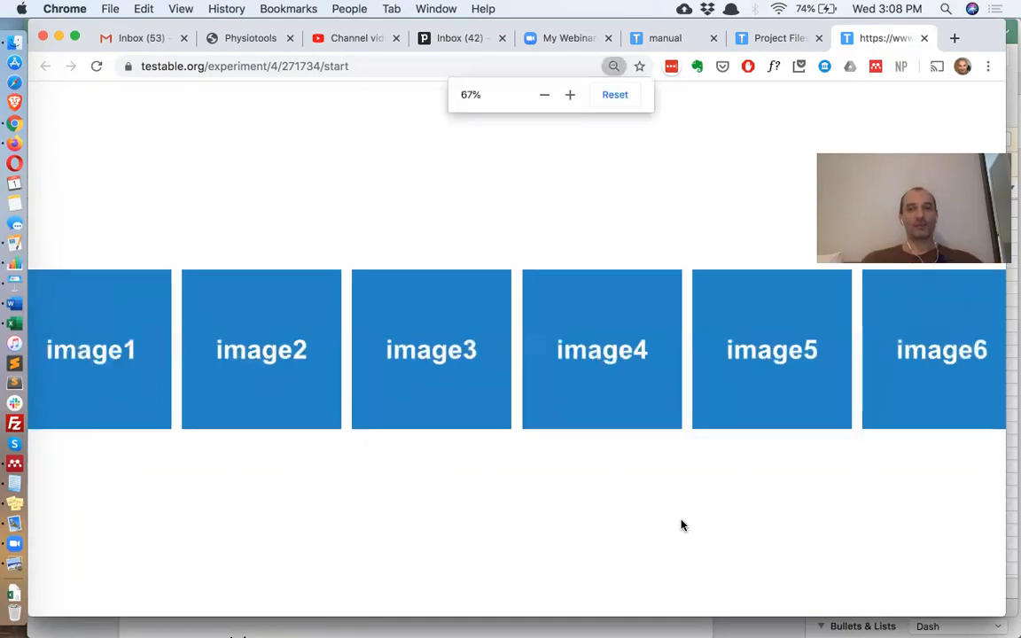
key(super+minus)
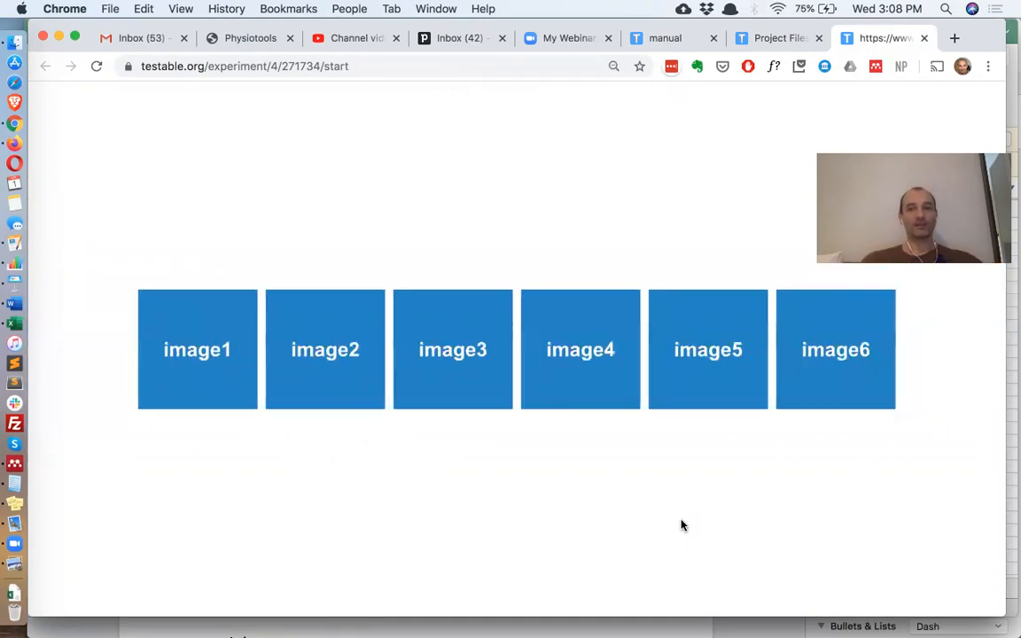
key(super+equal)
key(super+equal)
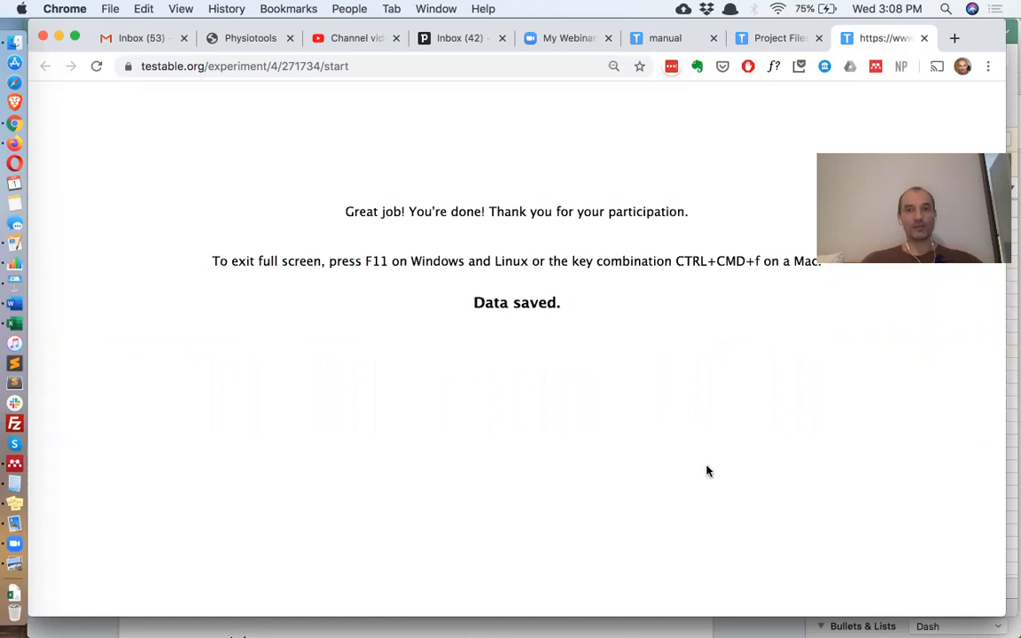
key(super+Tab)
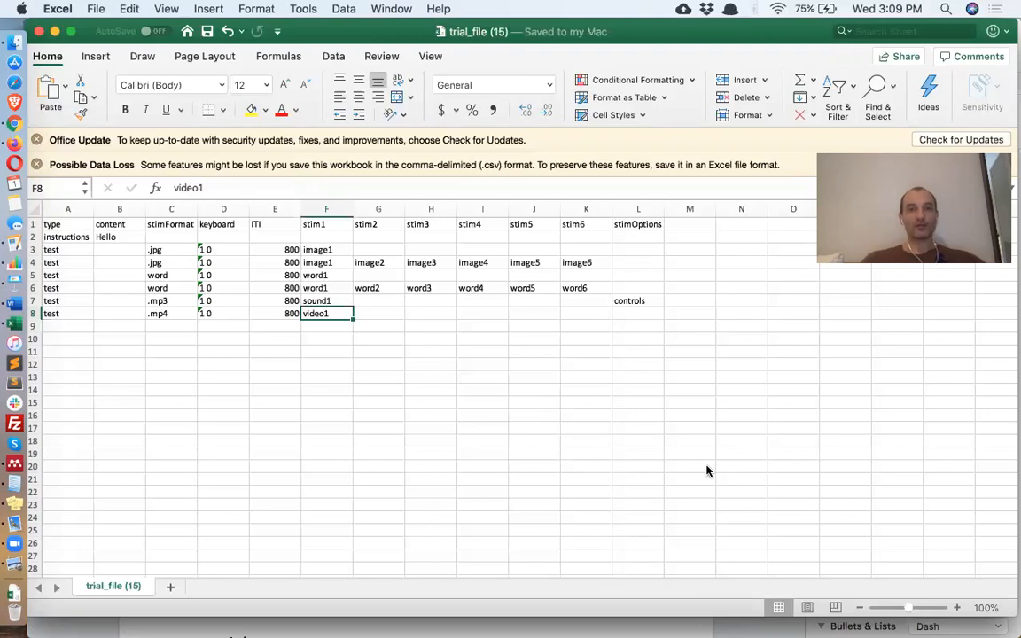
- Enter random as stimOptions in L4 for the image trial and L6 for the word trial
click(633, 259)
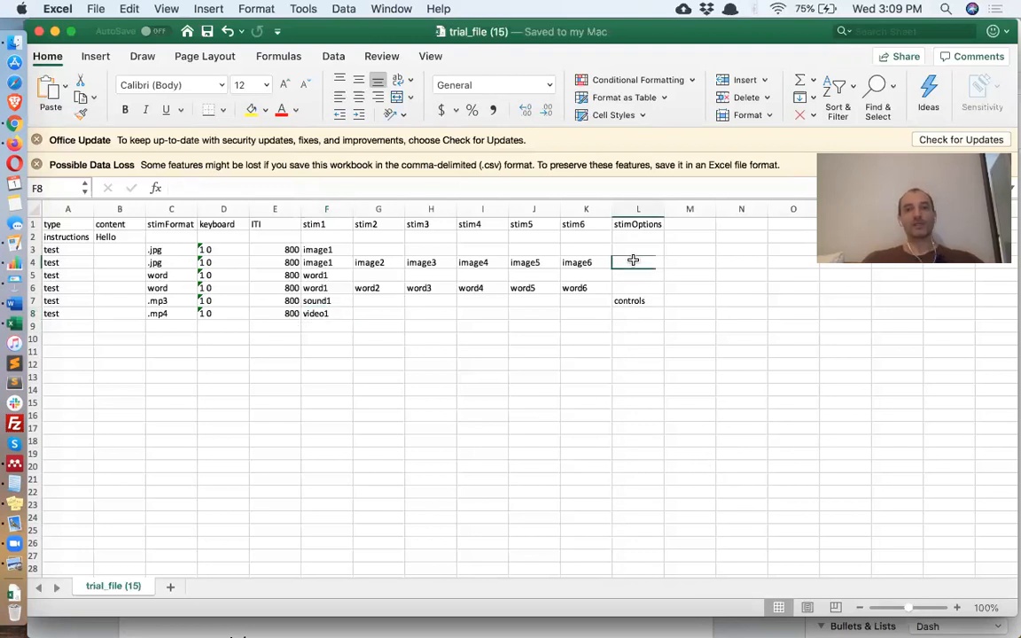
text(random)
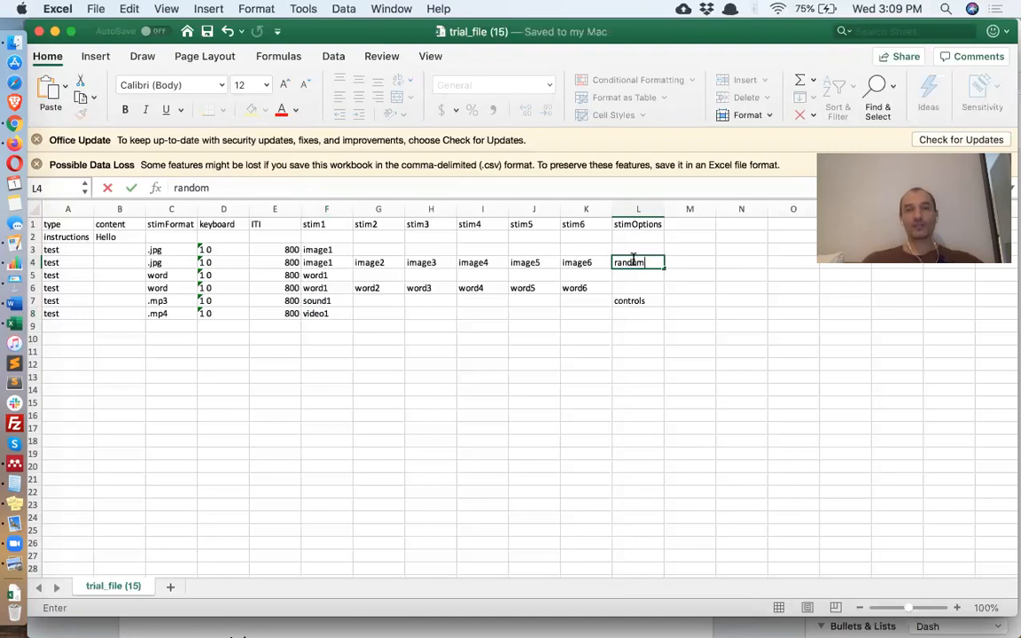
key(Return)
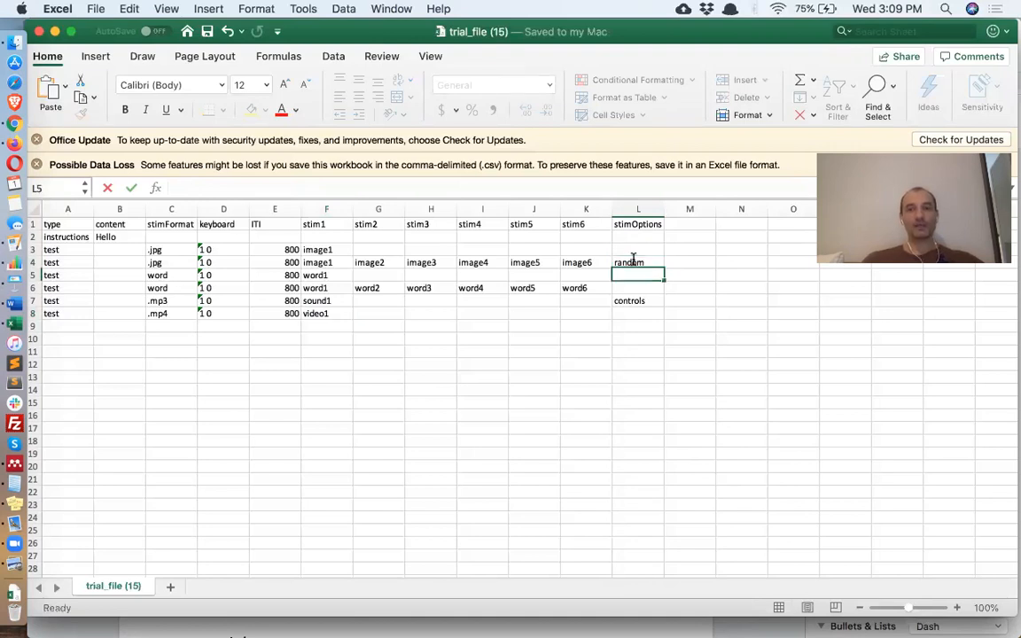
click(650, 262)
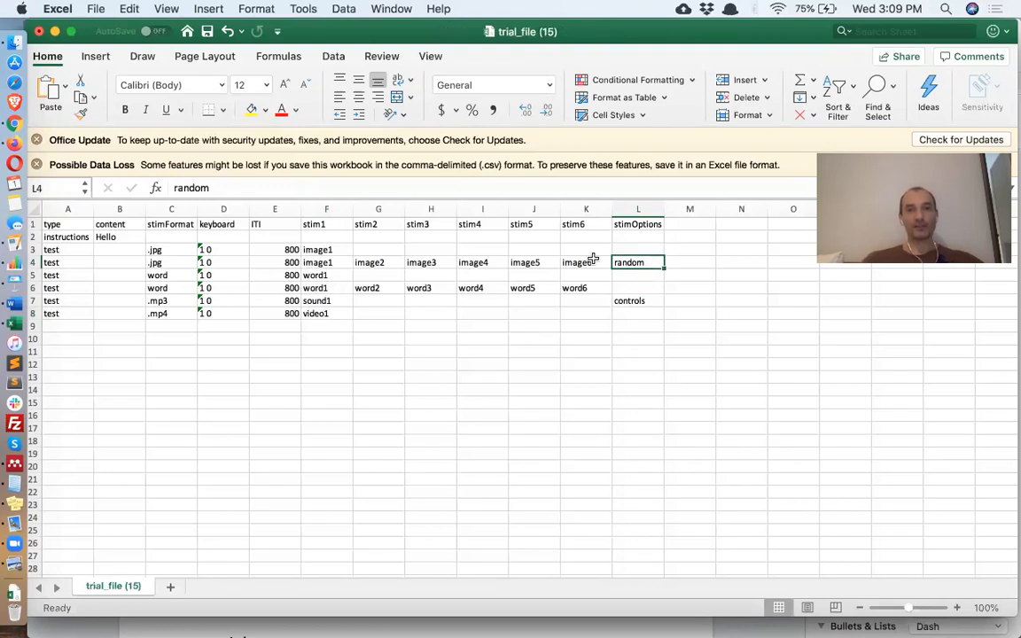
click(629, 288)
text(random)
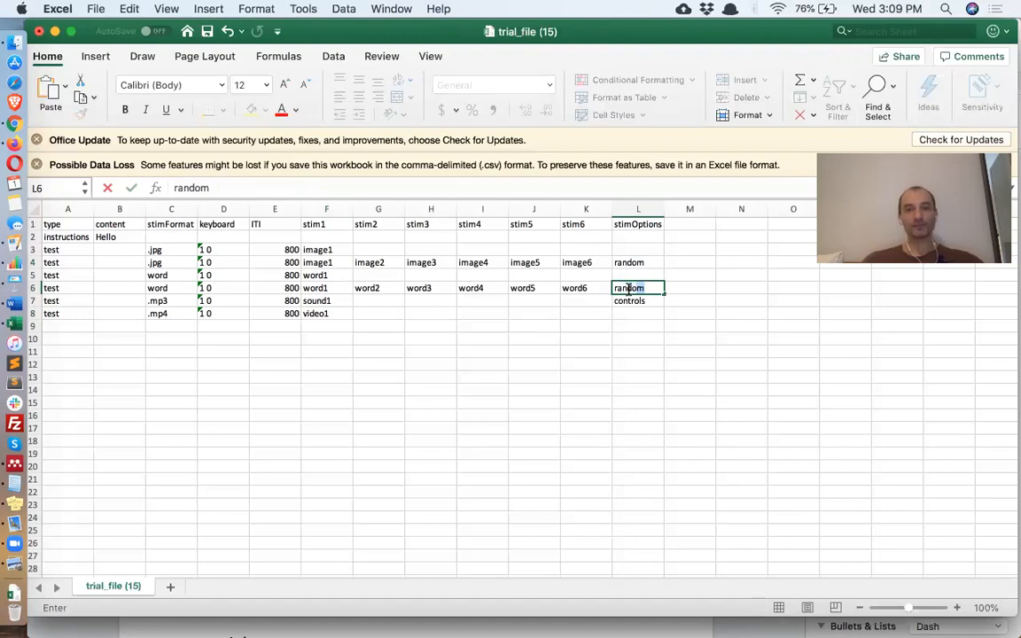
key(Return)
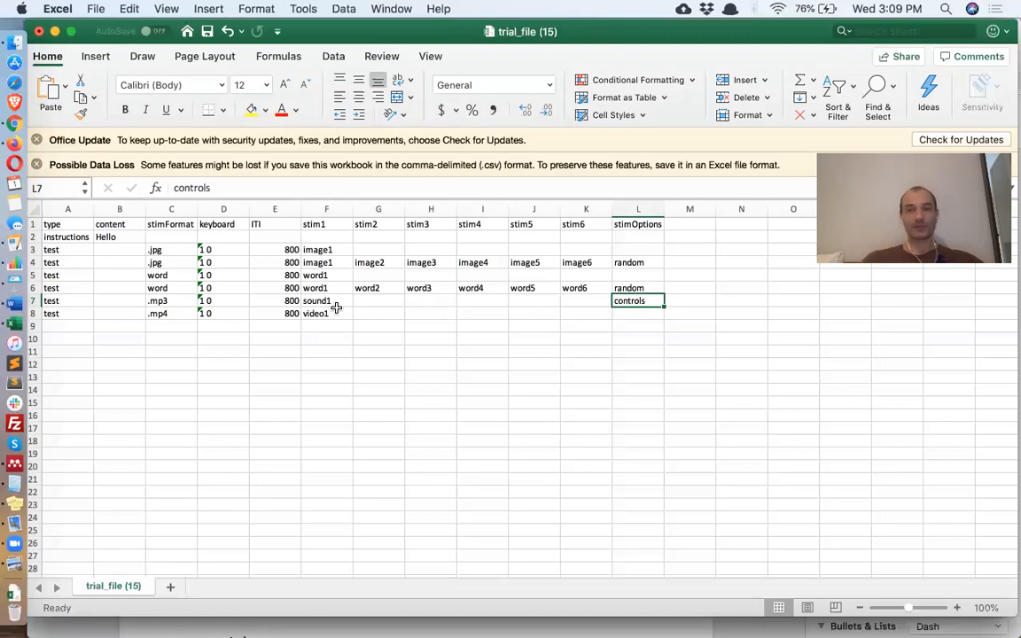
click(637, 312)
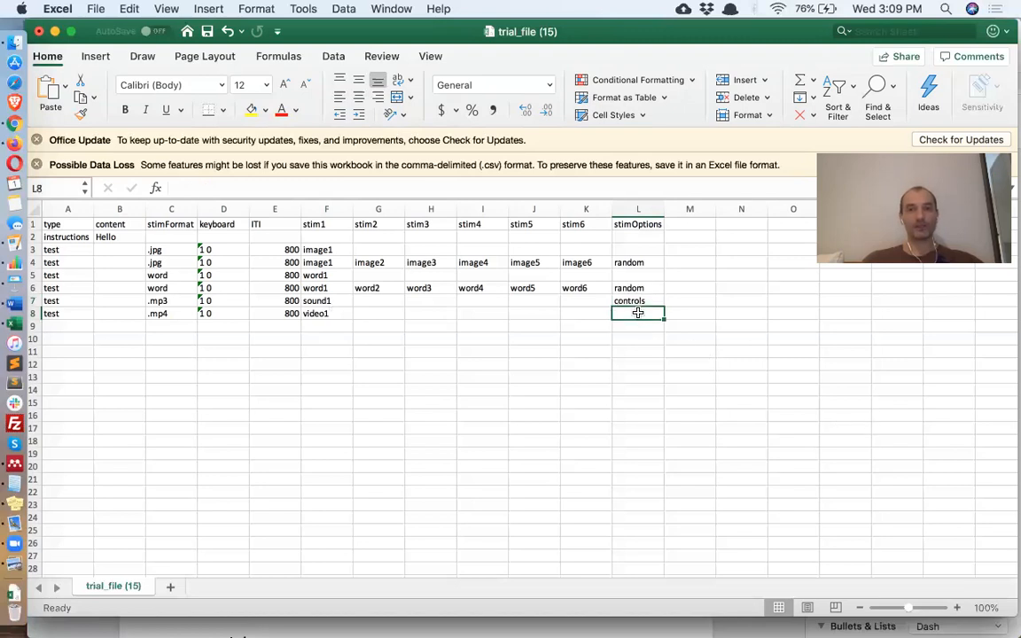
- Enter controls;muted;noAutoplay;keep in L8, fixing the keep typo, and save the CSV
text(controls)
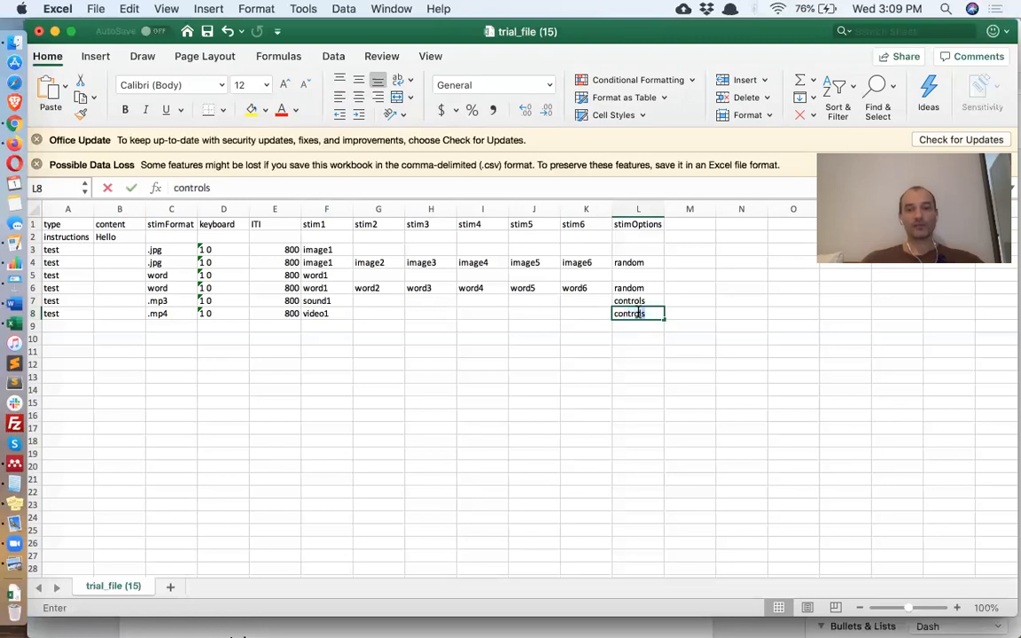
text(;)
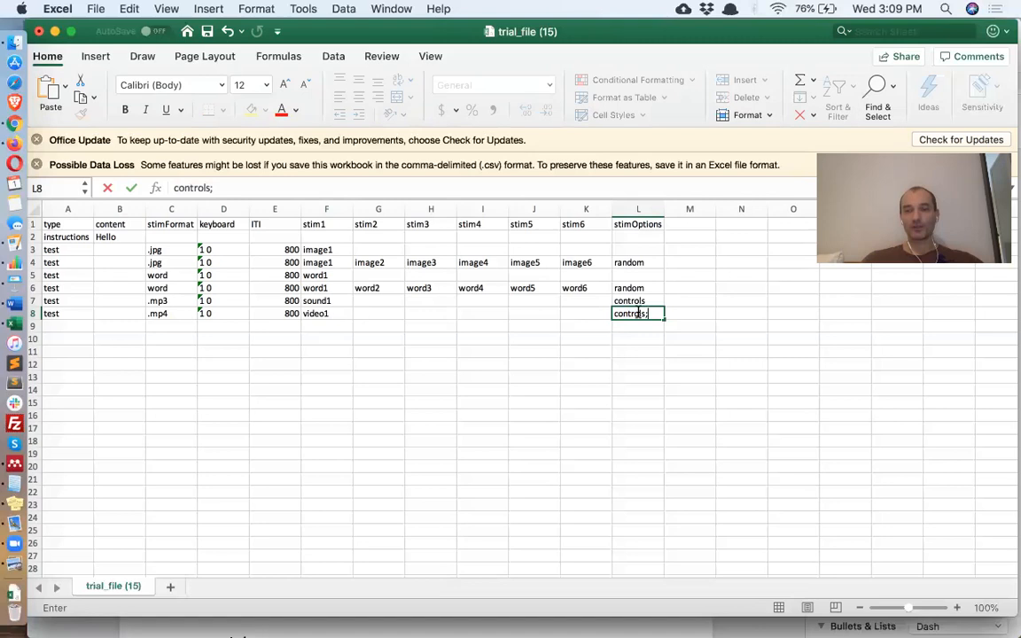
text(muted;)
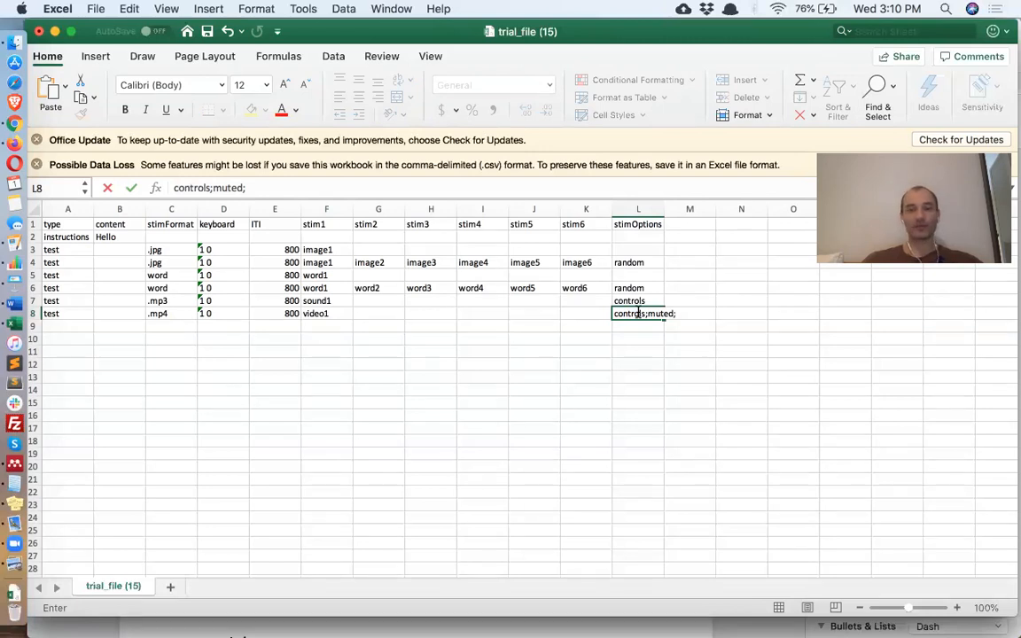
text(noA)
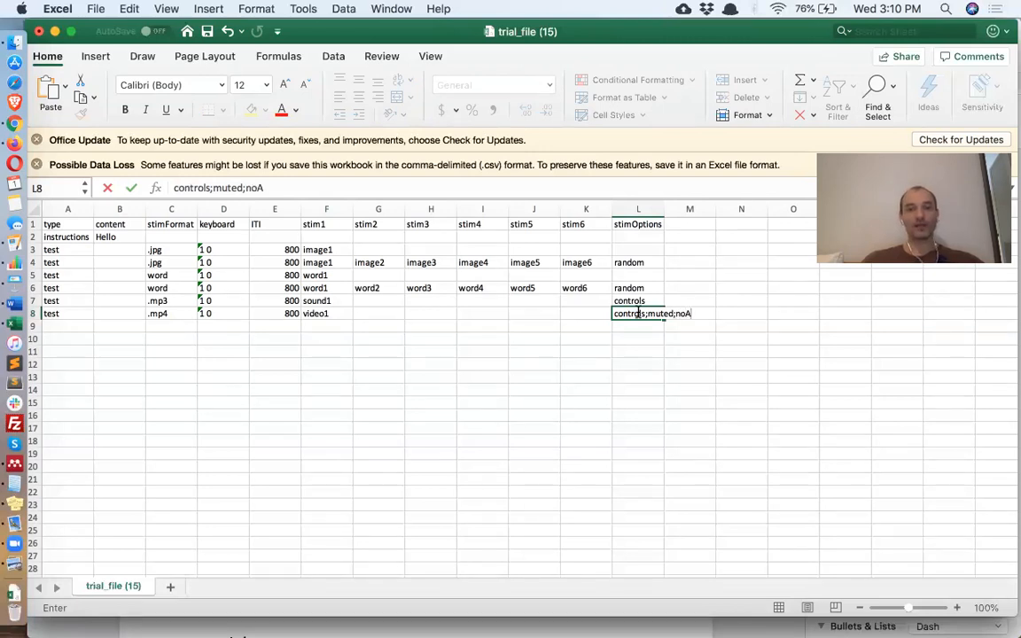
text(utoplay)
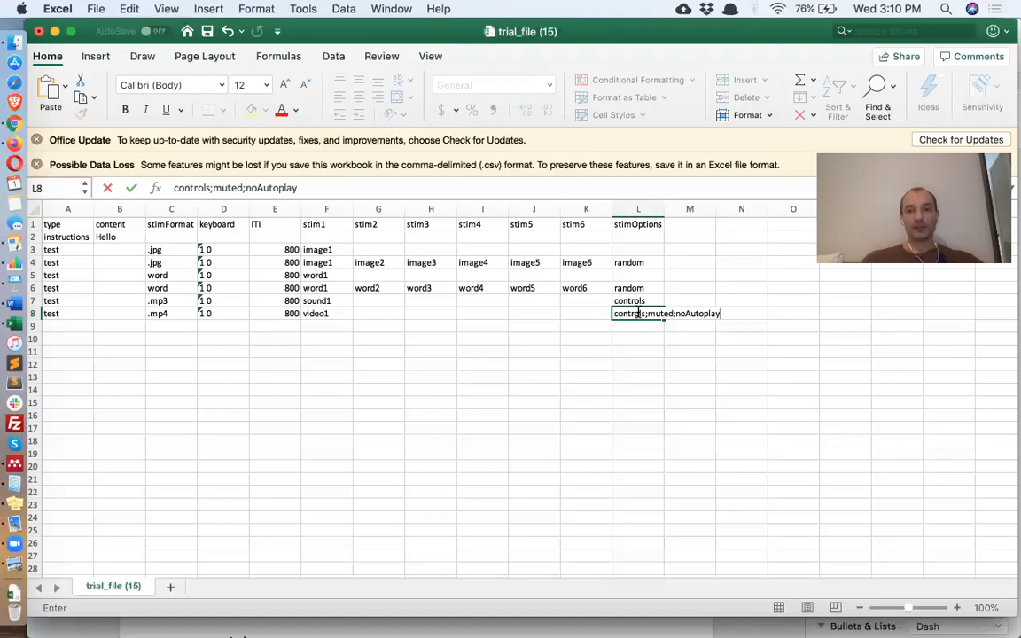
text(;)
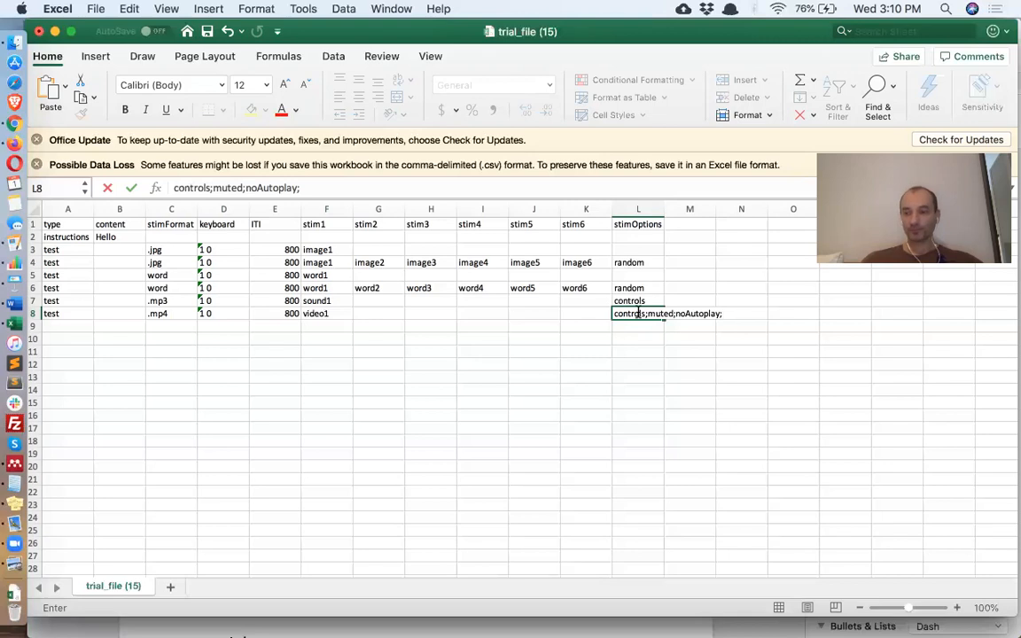
text(kepp)
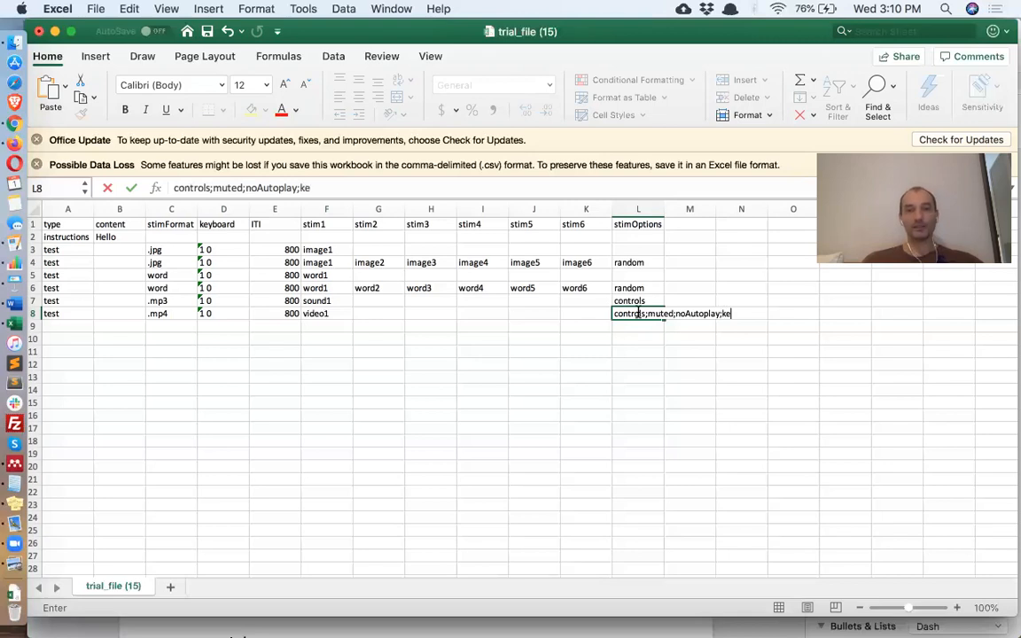
key(BackSpace)
key(BackSpace)
text(ep)
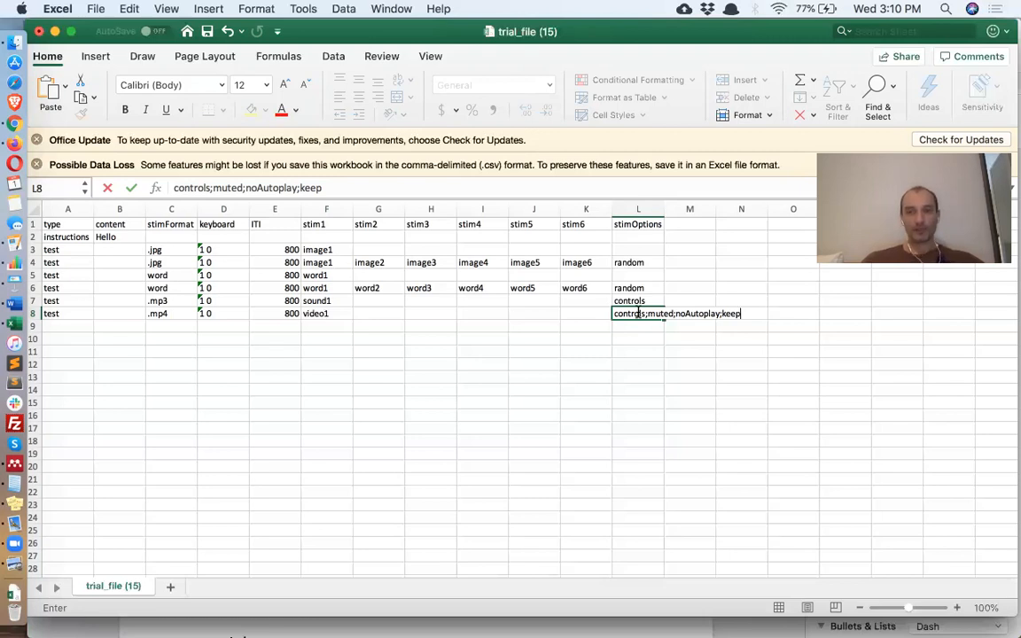
key(Return)
key(super+s)
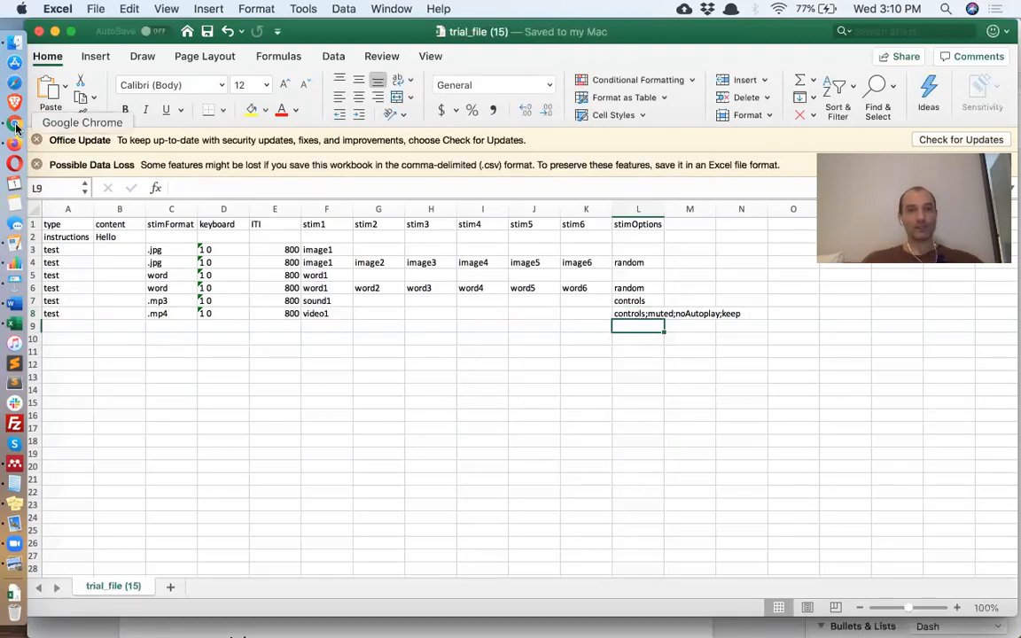
- Upload trial_file (15).csv from Downloads to the Testable project's trial file area, then return to the preview tab
click(16, 126)
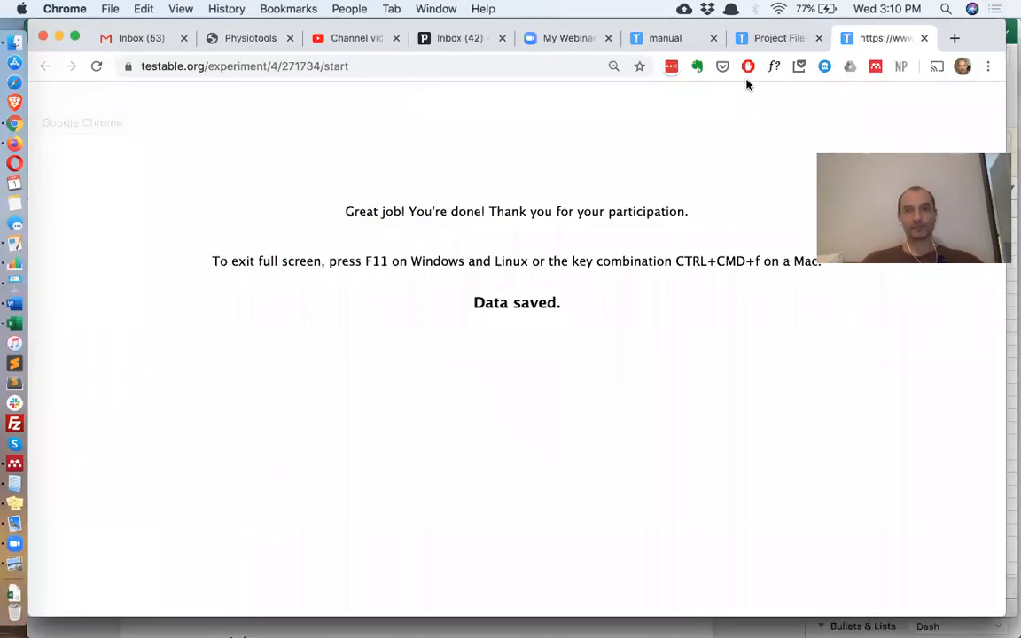
click(777, 40)
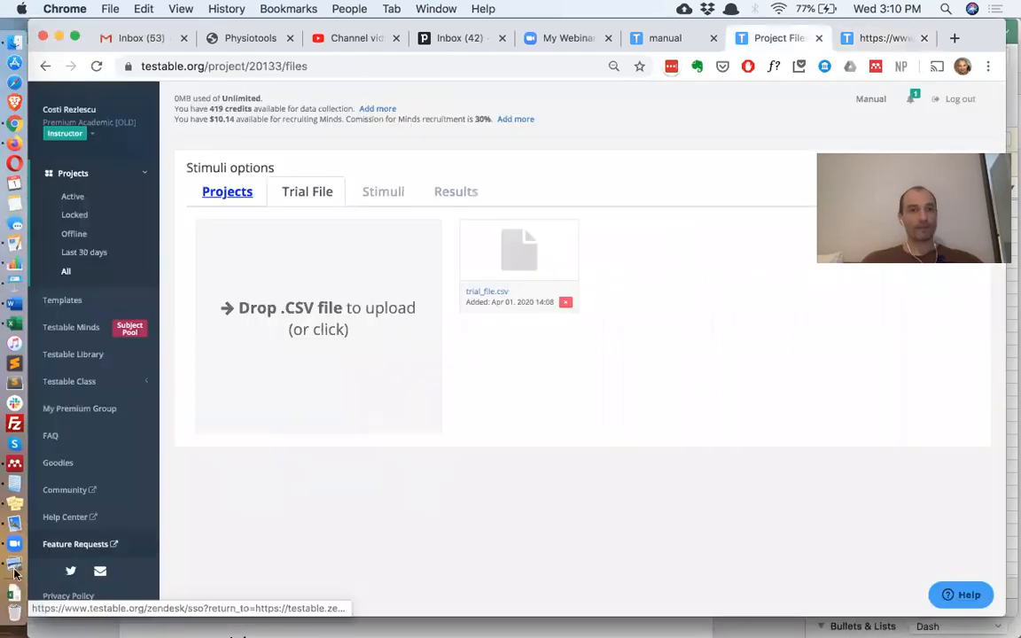
click(12, 592)
drag(241, 164, 342, 312)
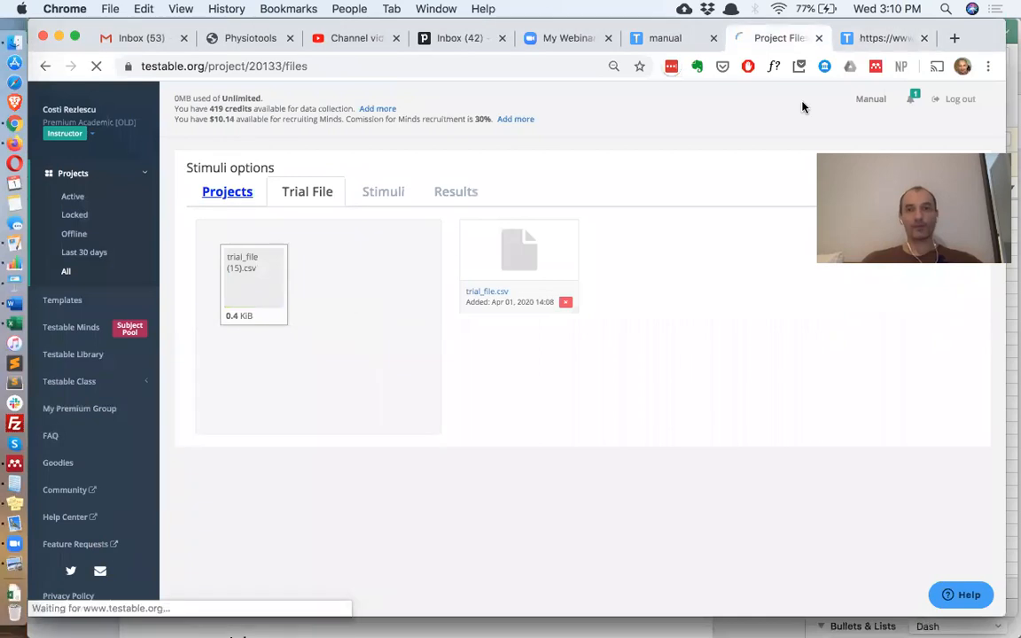
click(868, 44)
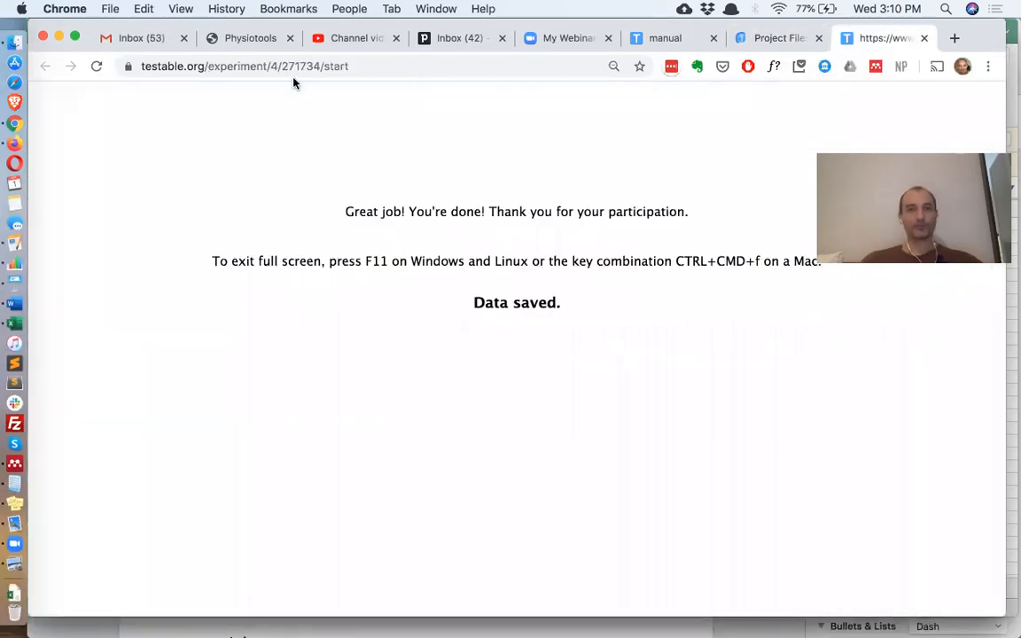
- Reload the preview, pass calibration, zoom out so all six images fit, and play the video trial
click(97, 66)
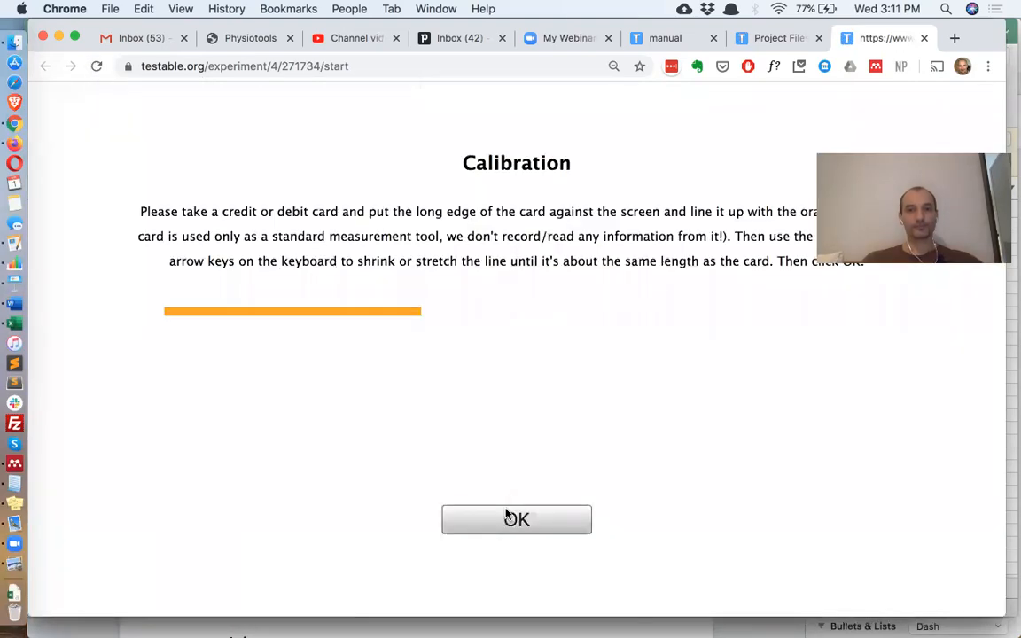
click(507, 516)
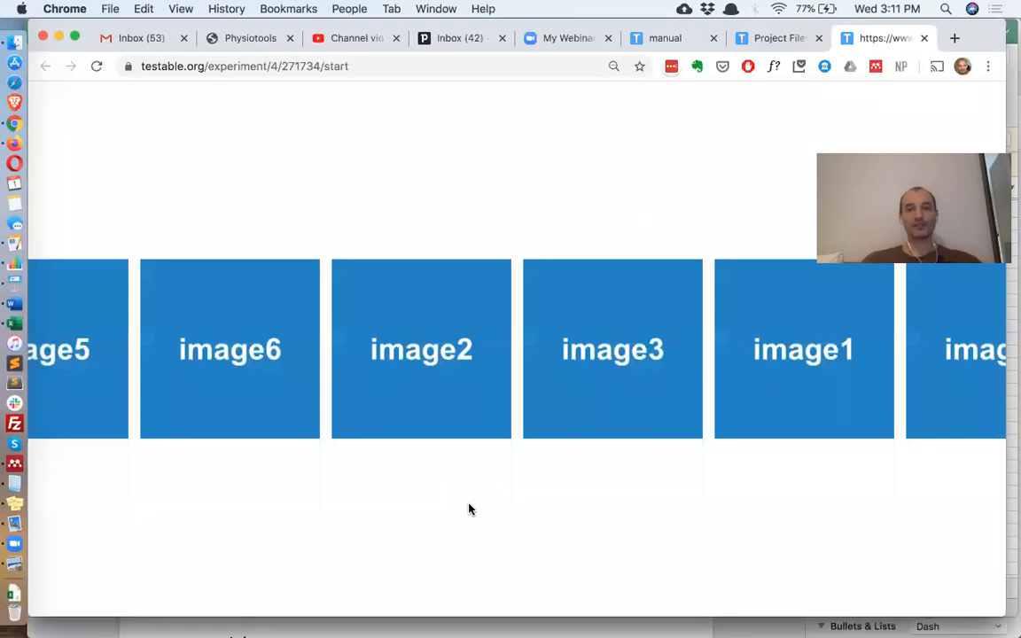
key(super+minus)
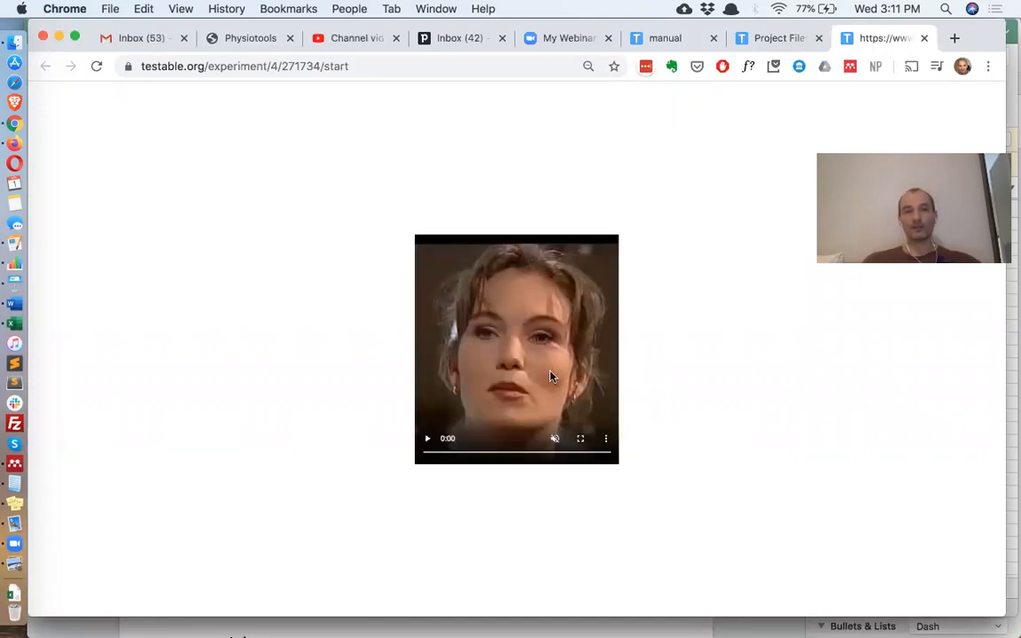
click(428, 440)
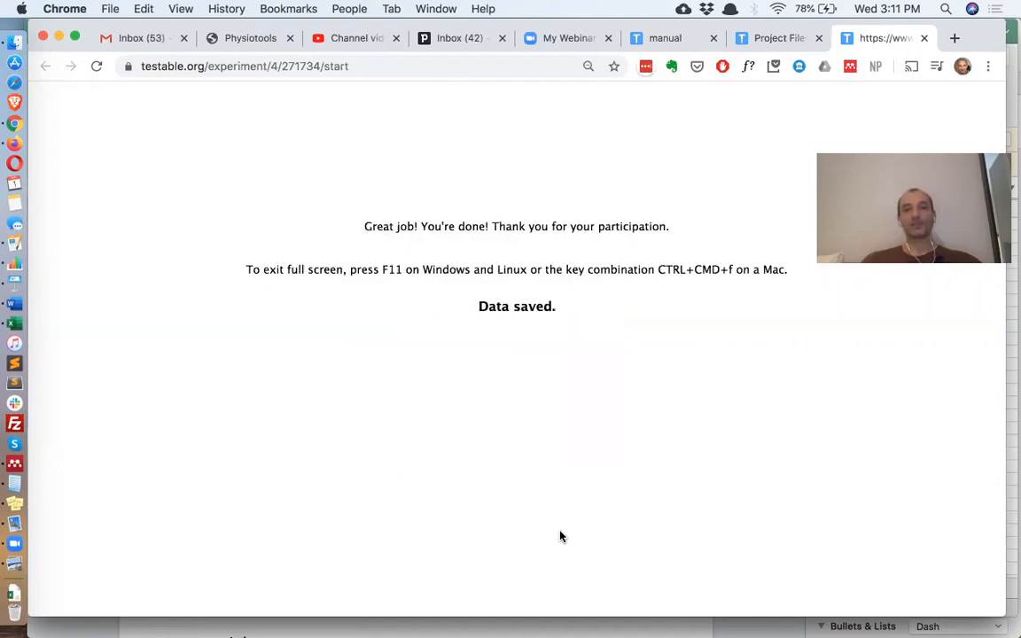
- Switch from Chrome back to the trial_file (15) spreadsheet in Excel
key(super+Tab)
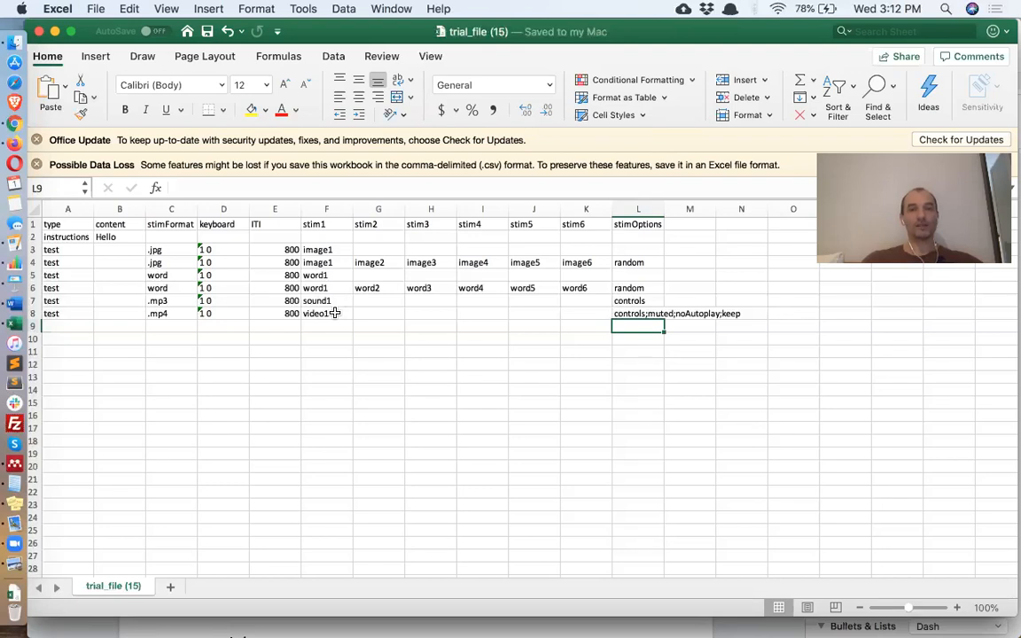
- Set the sound1 and video1 trials' stimOptions in L7 and L8 to loop
click(647, 301)
text(loop)
key(Return)
text(loop)
key(Return)
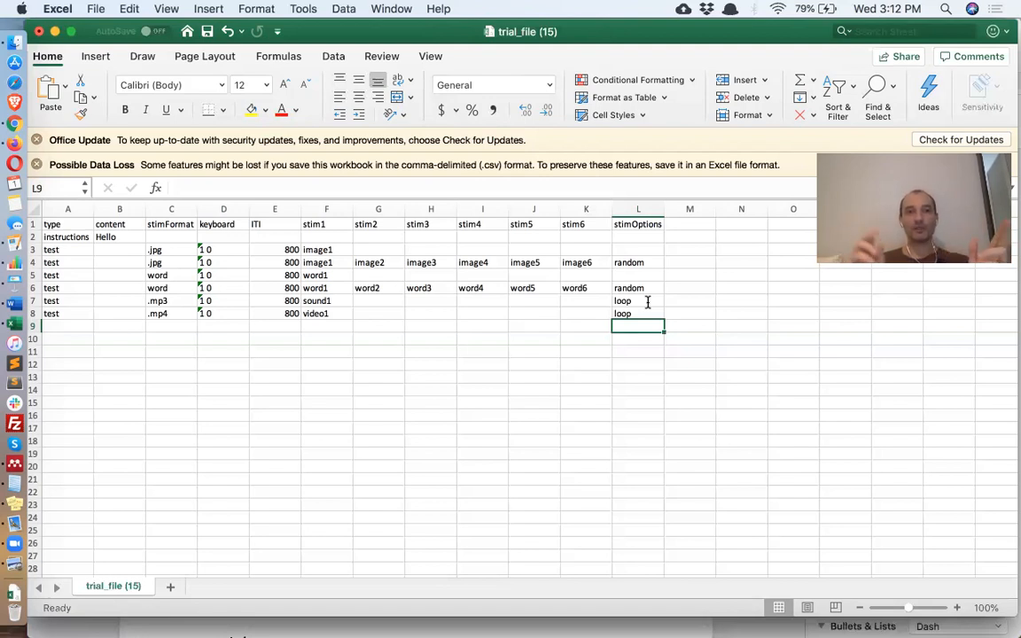
- Enter image2 as the stim2 value in cell G3
click(384, 249)
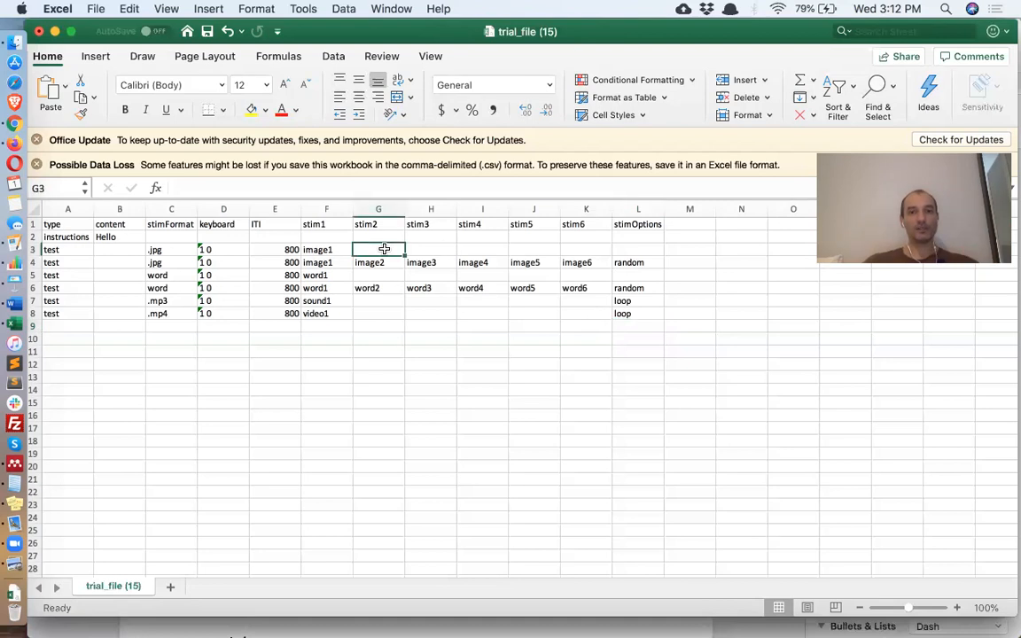
text(image2)
key(Return)
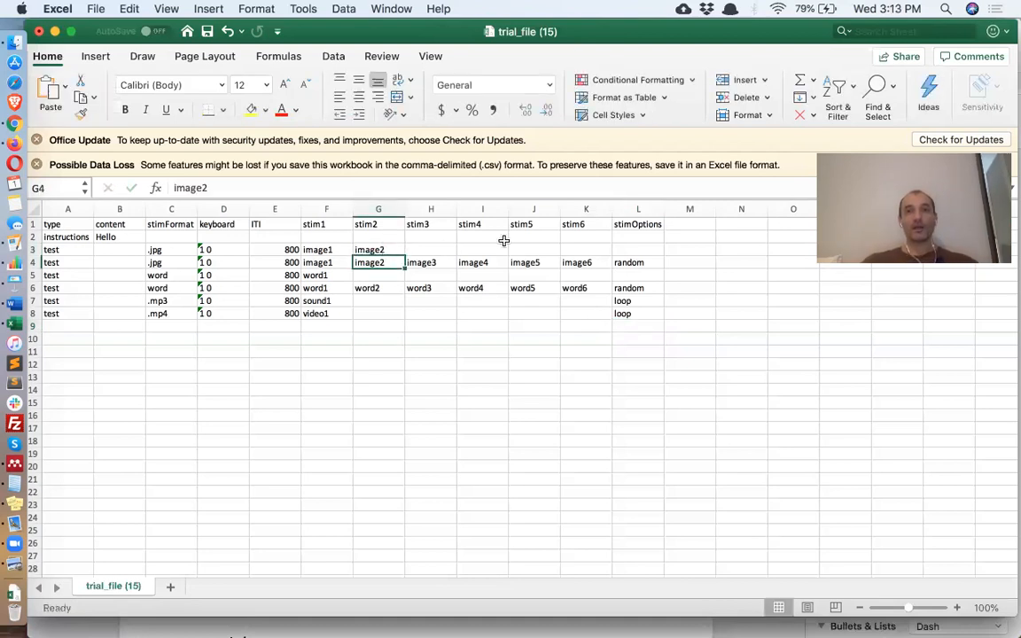
click(690, 223)
- Add presTime and ISI columns, giving the first image trial presTime 200;200 and ISI 100
text(presT)
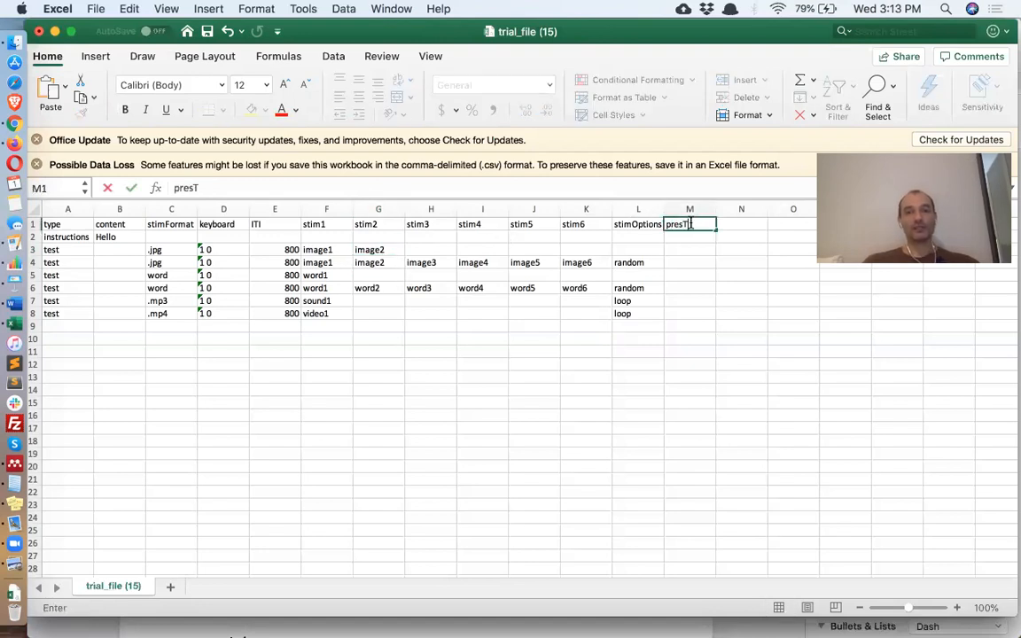
text(ime)
key(Return)
key(Return)
text(200;200)
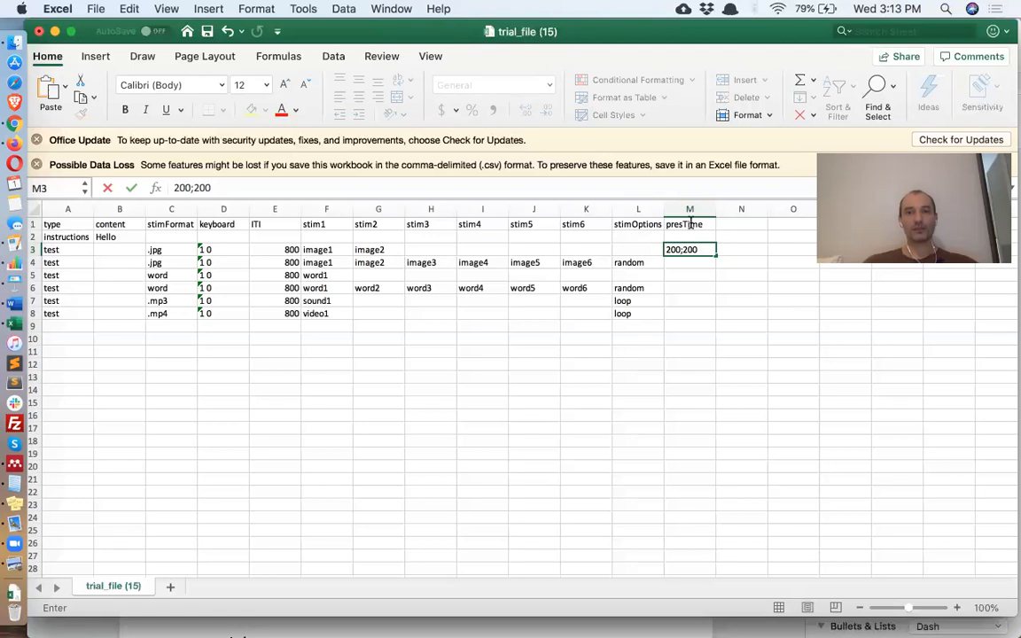
key(Return)
click(729, 224)
text(ISI)
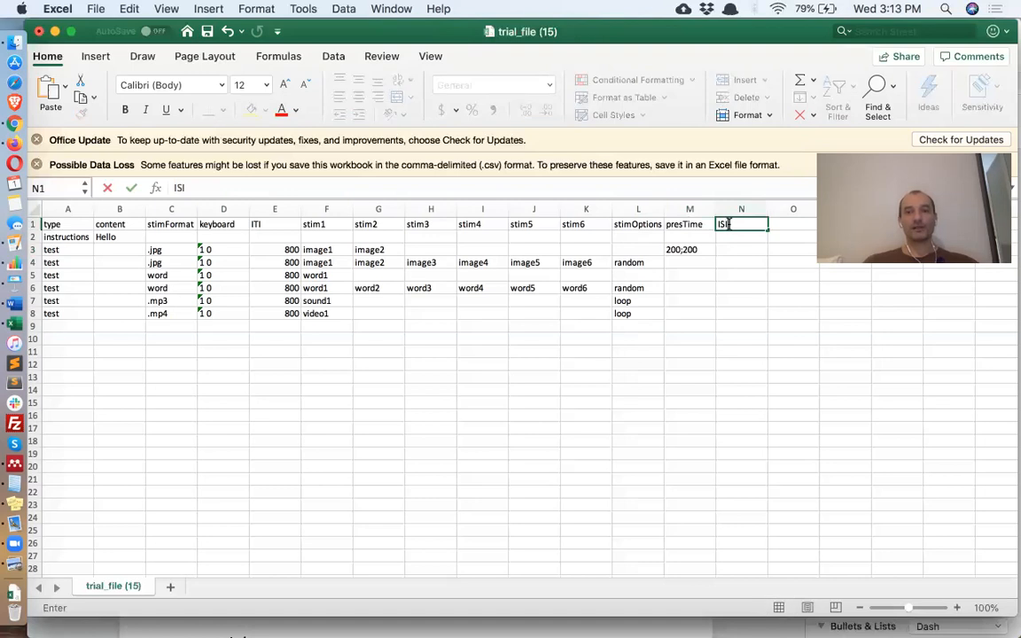
key(Return)
key(Return)
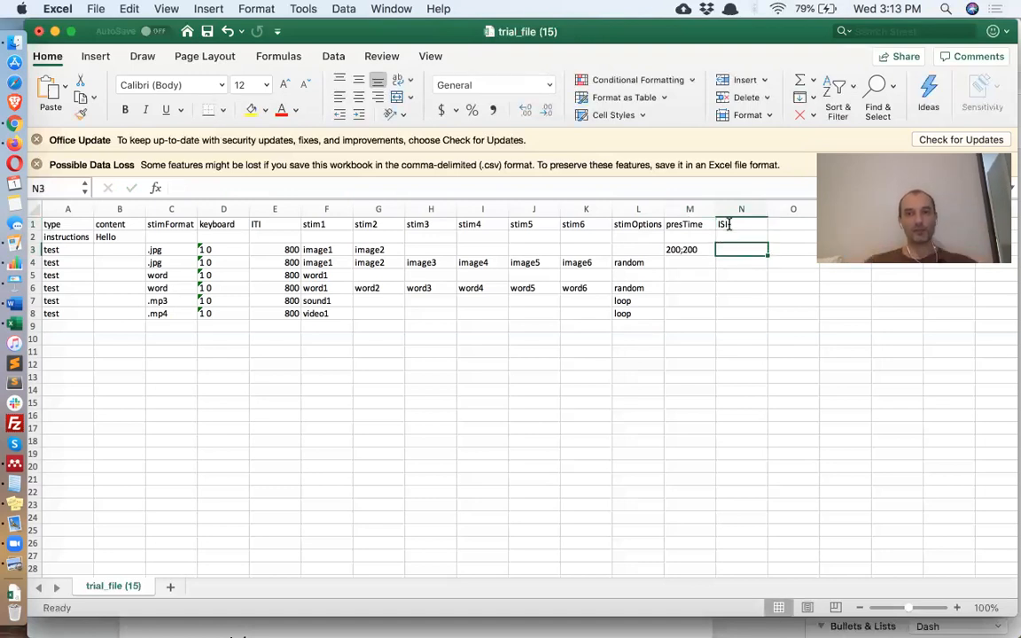
text(100)
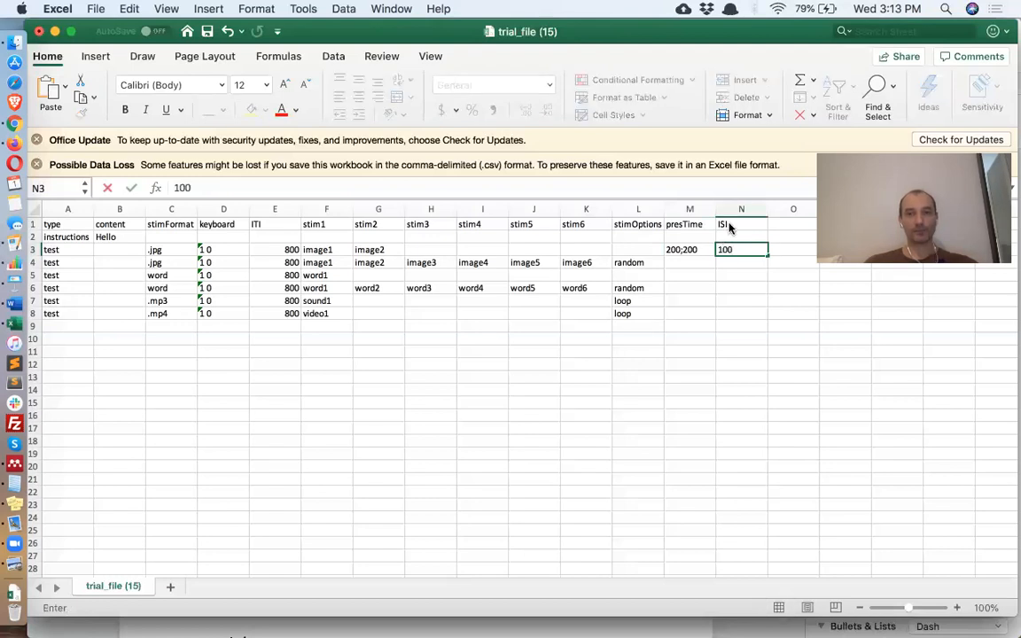
key(Return)
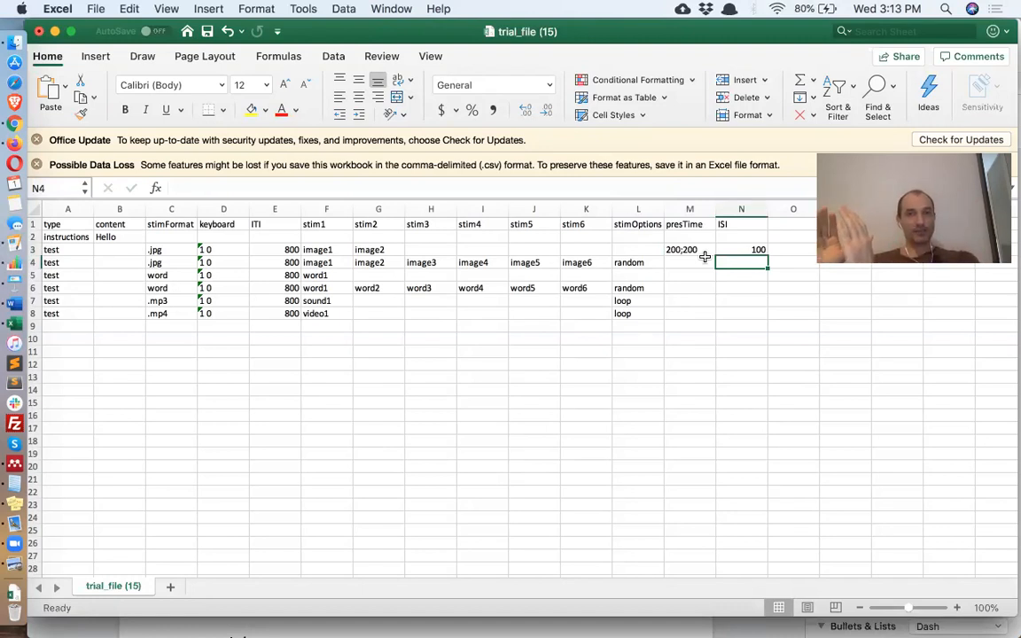
- Set the first image trial's stimOptions in L3 to loop
click(798, 224)
click(645, 246)
text(loop)
key(Return)
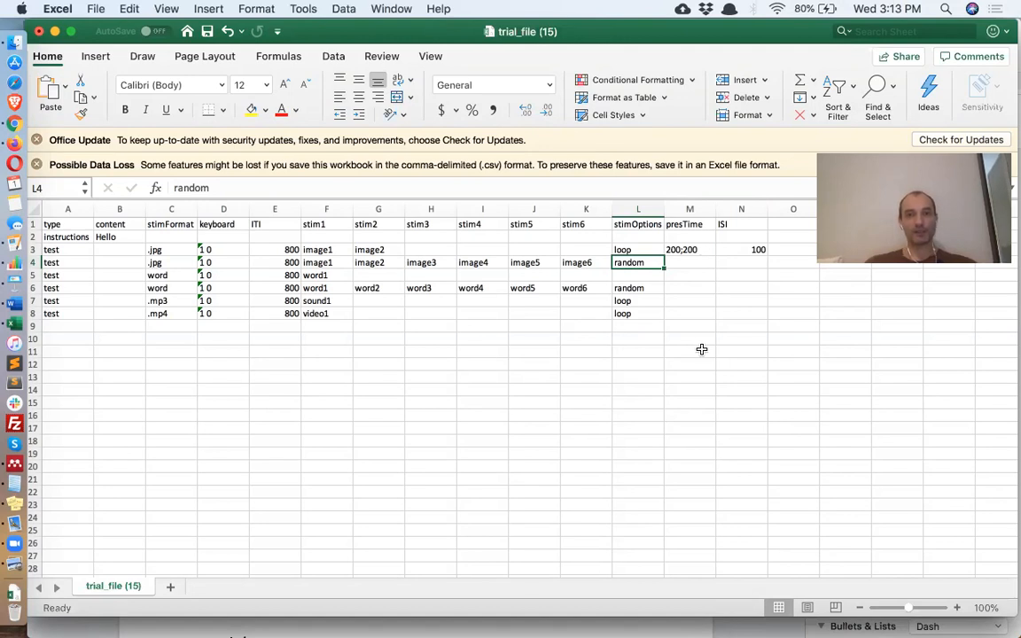
- Delete rows 4–7 and save the trial file
click(32, 263)
drag(34, 263, 35, 301)
right_click(35, 302)
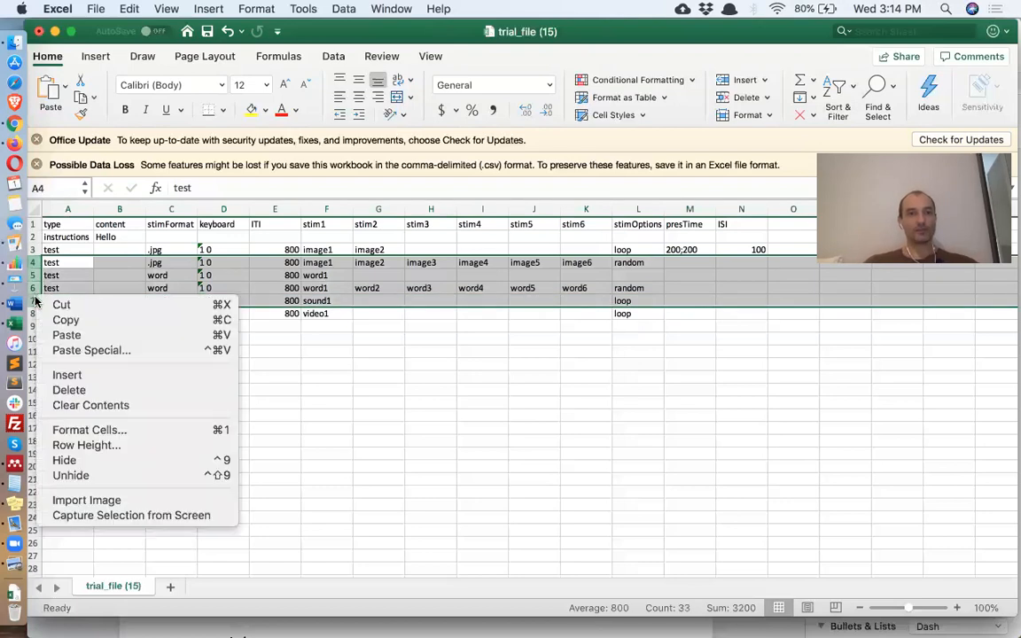
click(124, 390)
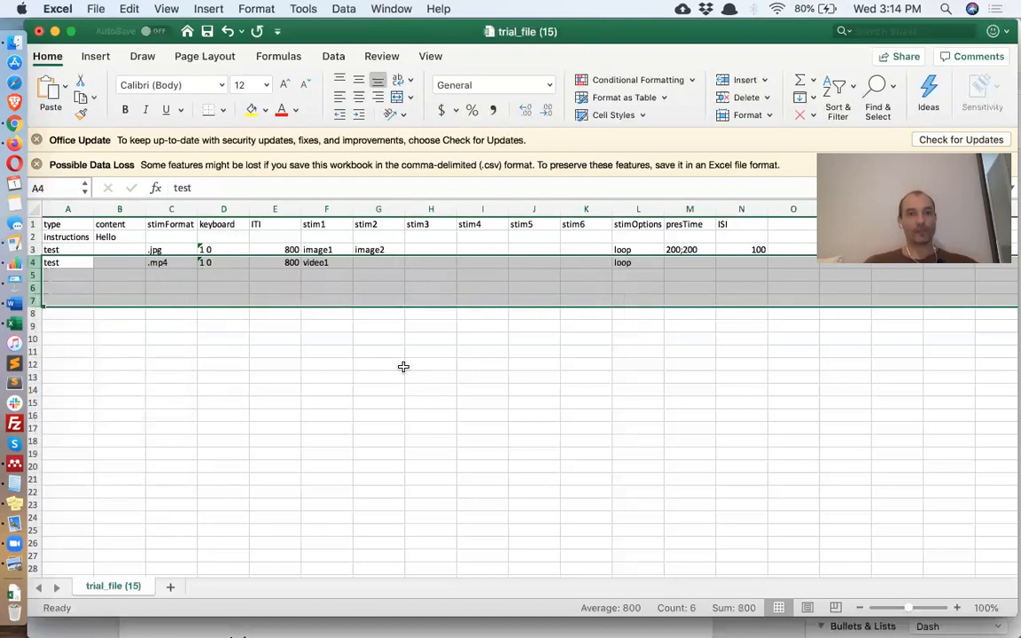
key(super+s)
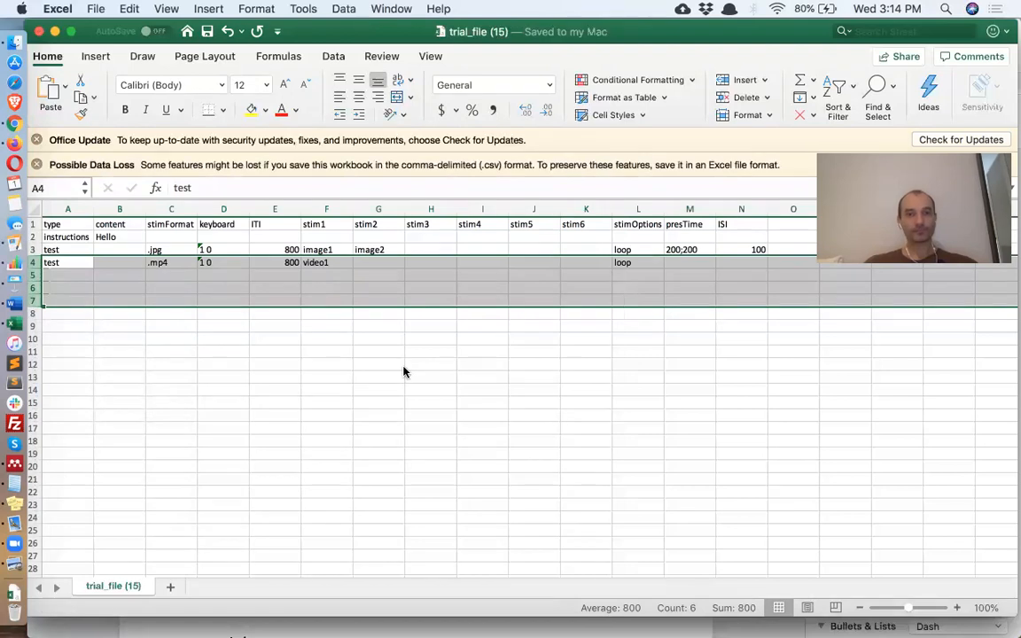
click(15, 125)
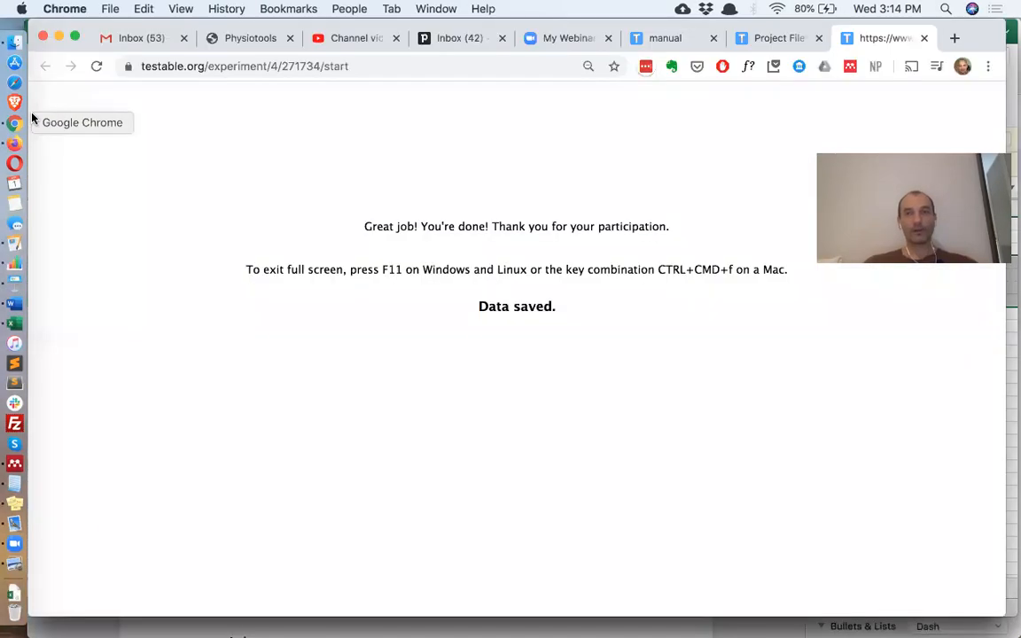
- Re-upload trial_file (15).csv from Downloads to the project's trial file area
key(ctrl+shift+Tab)
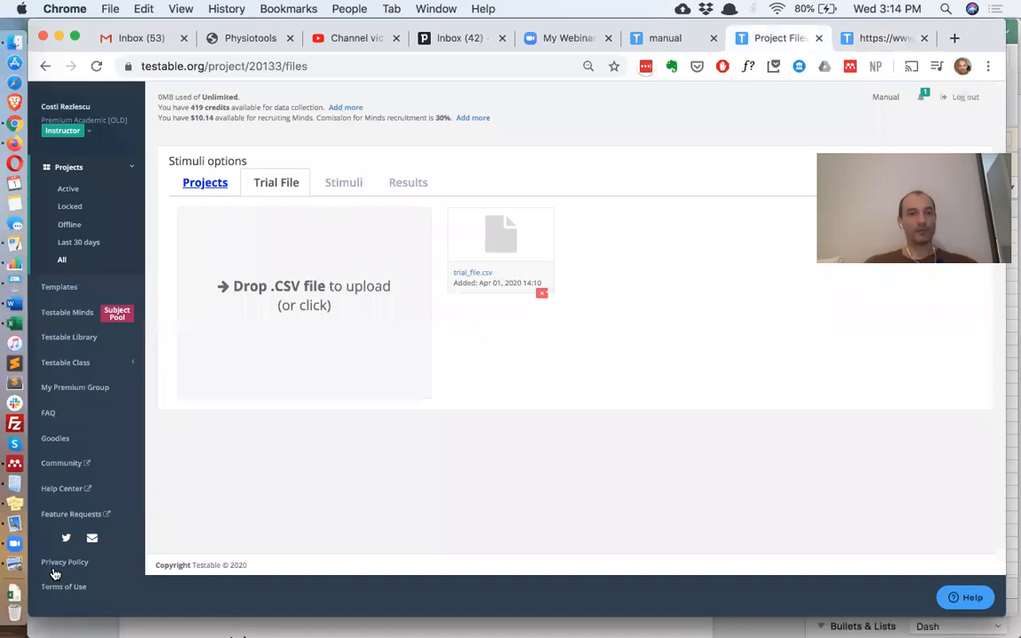
click(15, 591)
drag(207, 145, 342, 296)
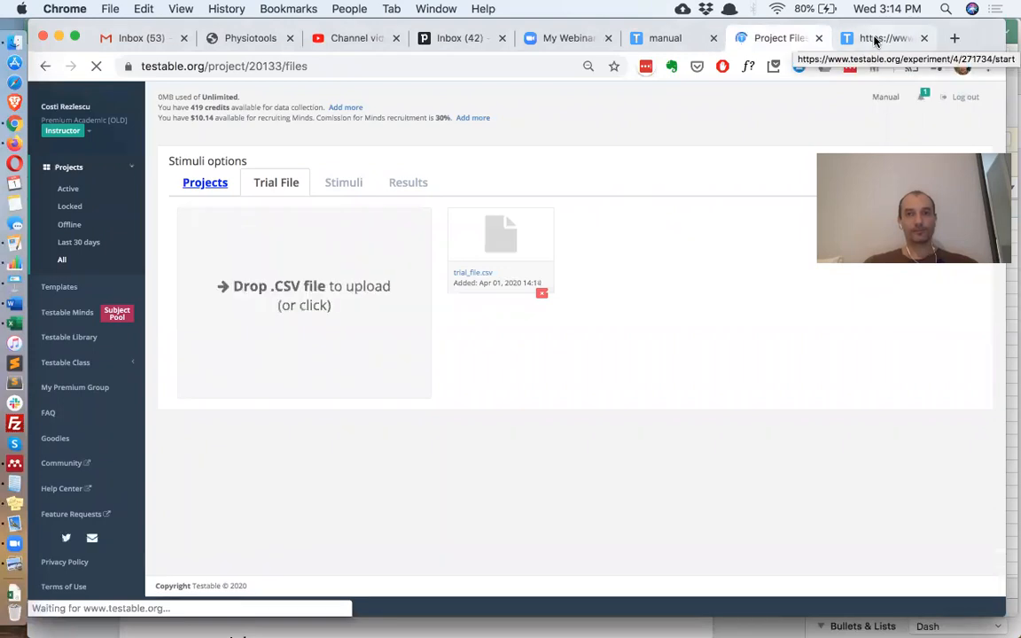
click(873, 40)
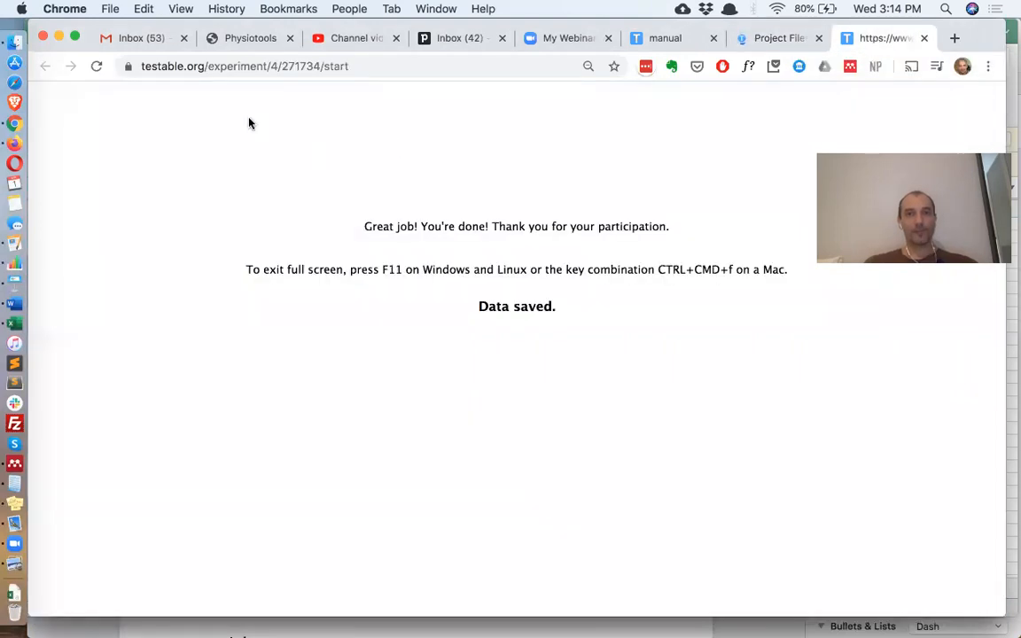
- Rerun the preview at 80% zoom through calibration and Hello to the video, then return to Excel
click(97, 67)
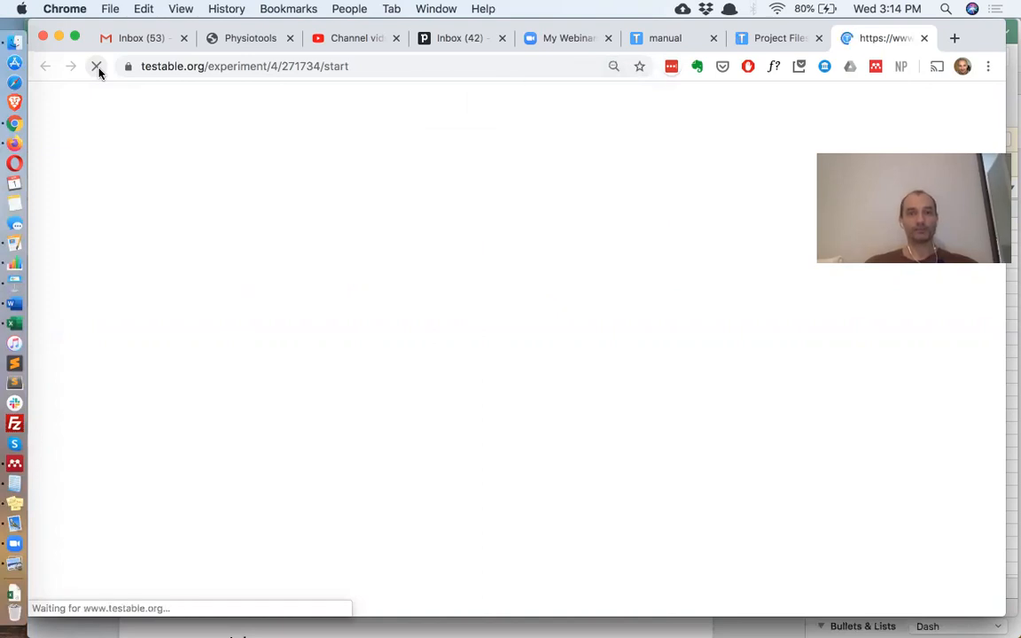
key(super+equal)
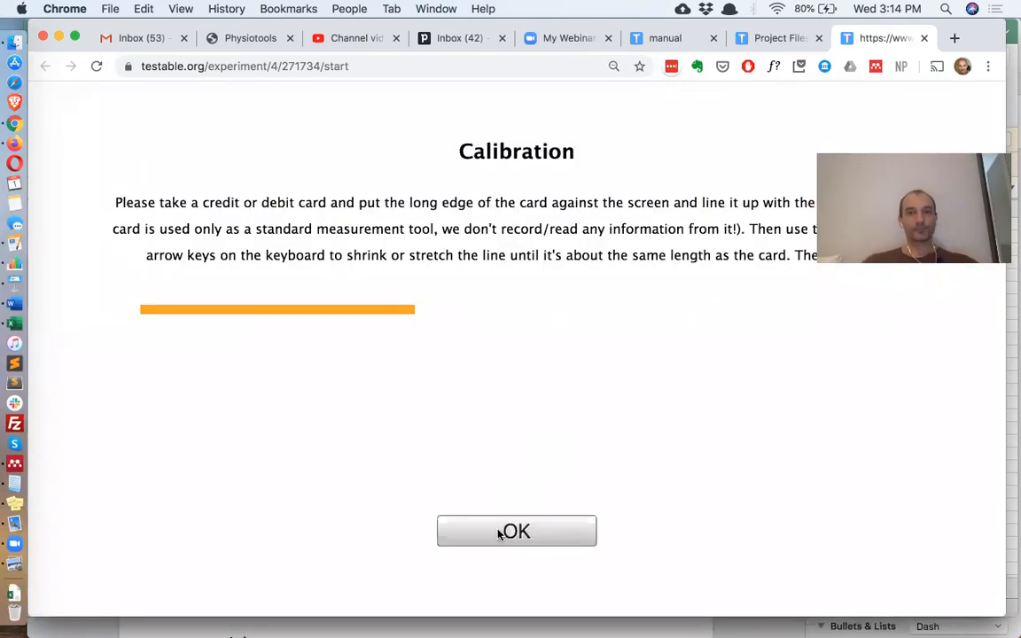
click(500, 532)
click(533, 534)
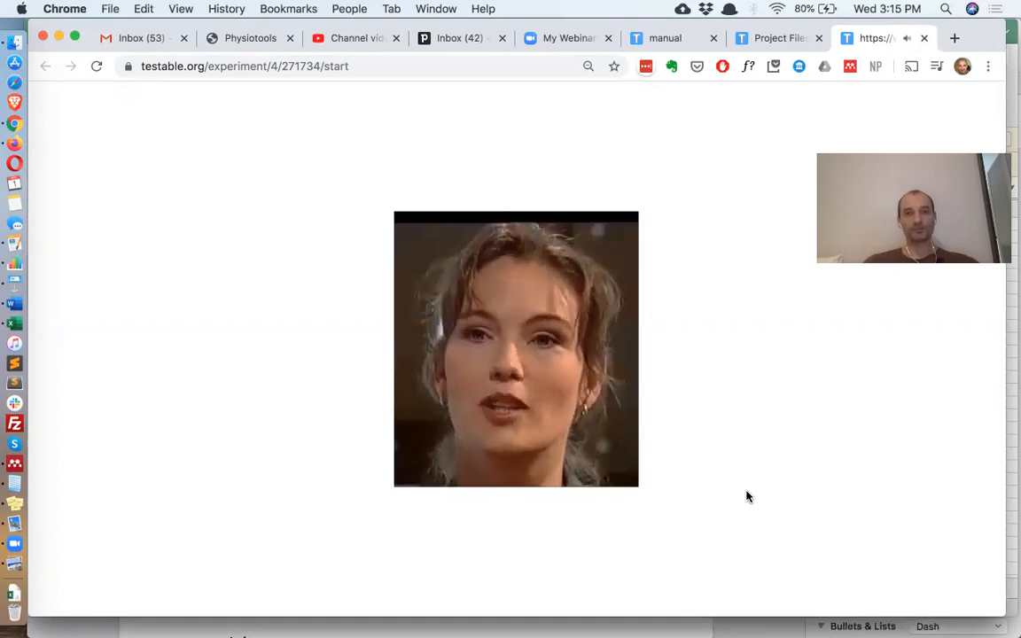
key(super+Tab)
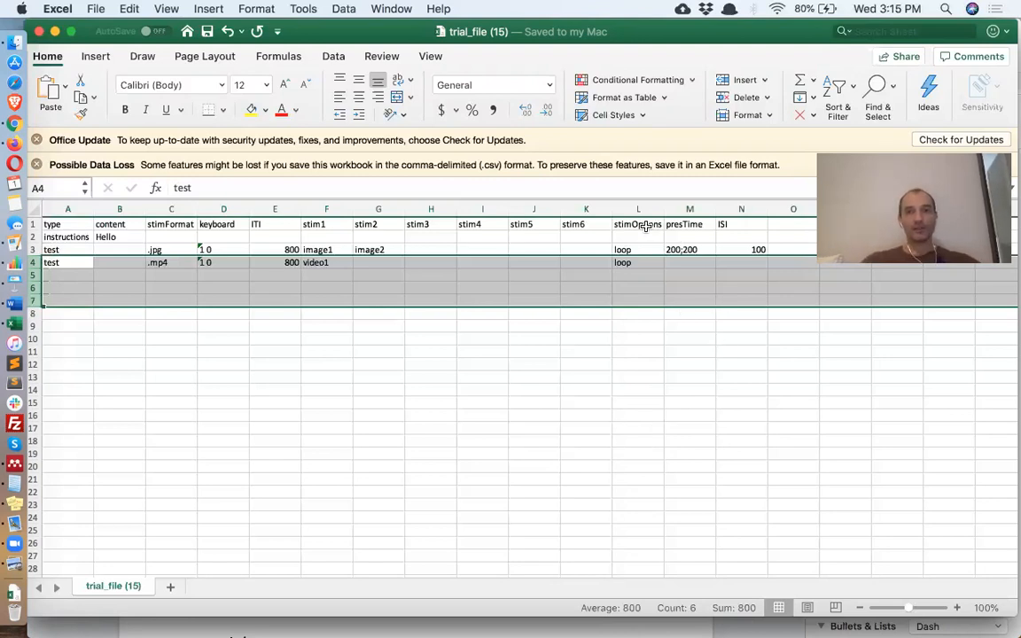
- Clear the stimOptions, presTime and ISI block L1:N6 and name L1 stimPos
drag(635, 223, 738, 278)
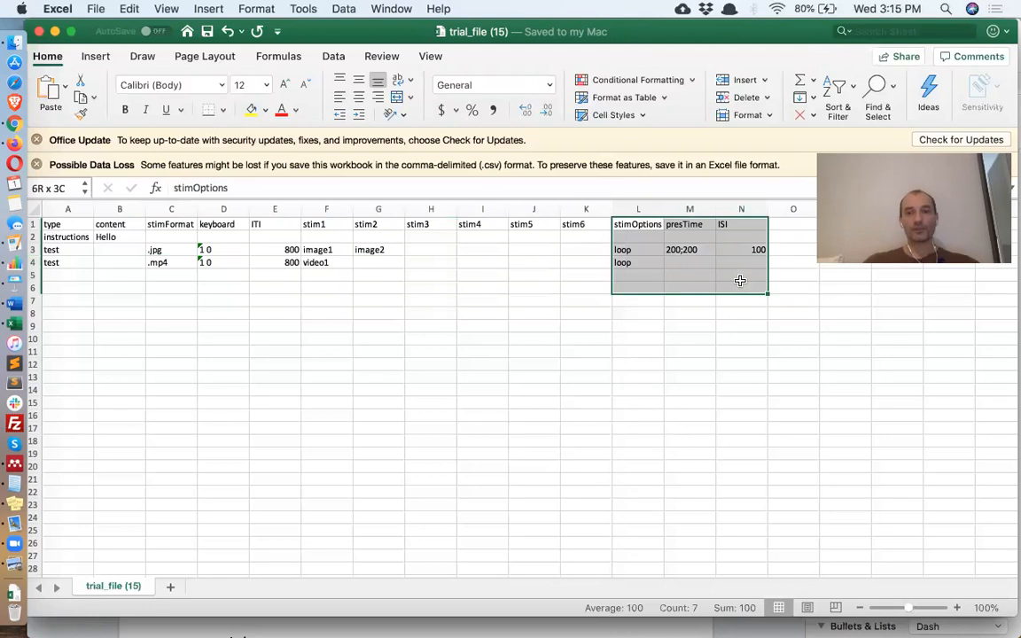
key(Delete)
click(639, 225)
text(stimPos)
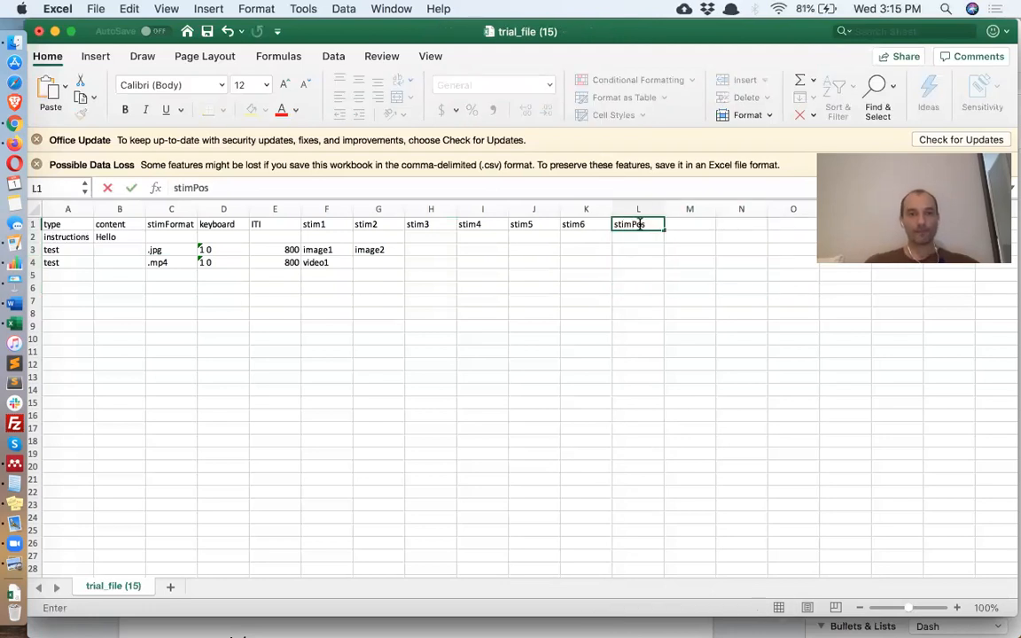
key(Return)
key(Return)
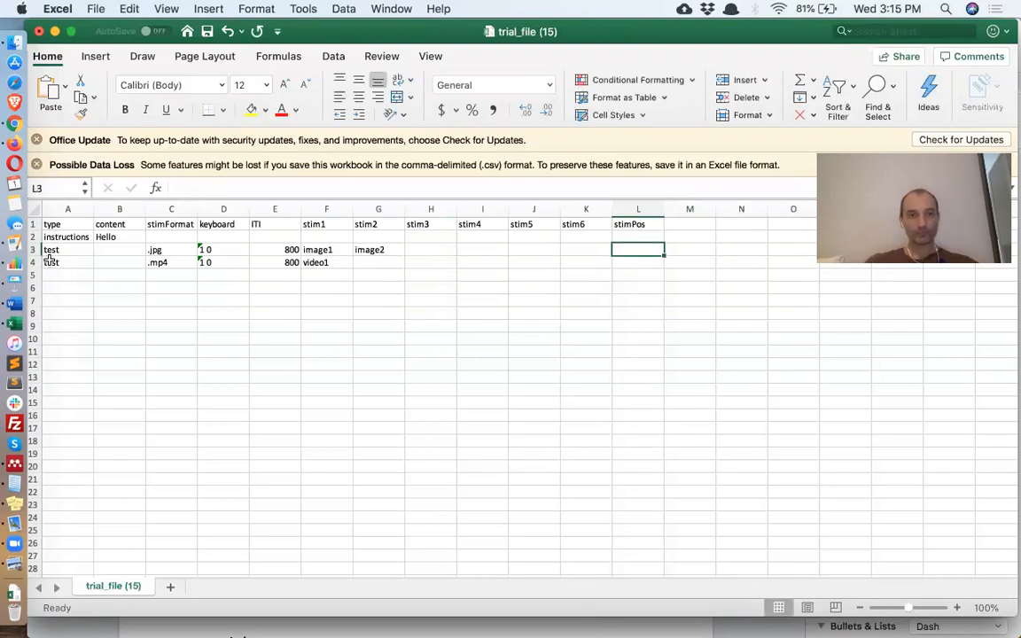
- Remove the video trial row and start entering 0 0 as the image trial's stimPos
click(33, 262)
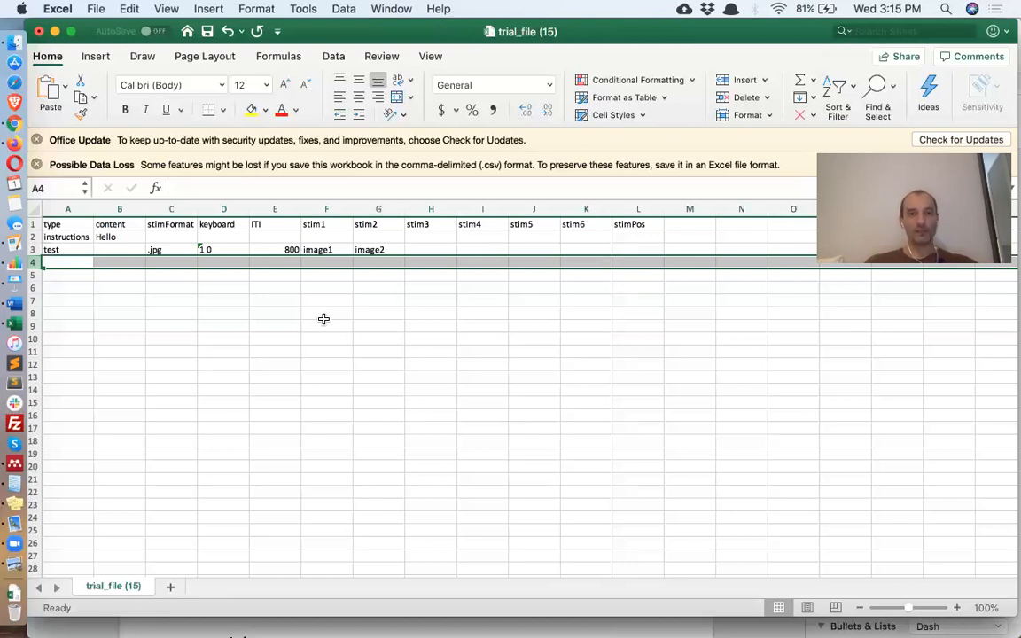
click(629, 250)
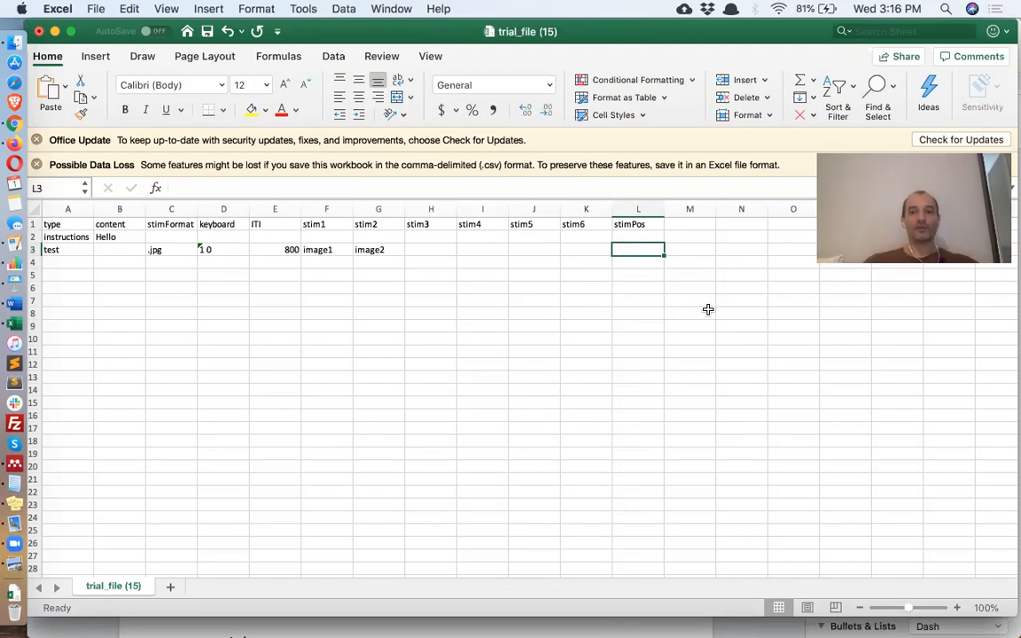
text(0 0)
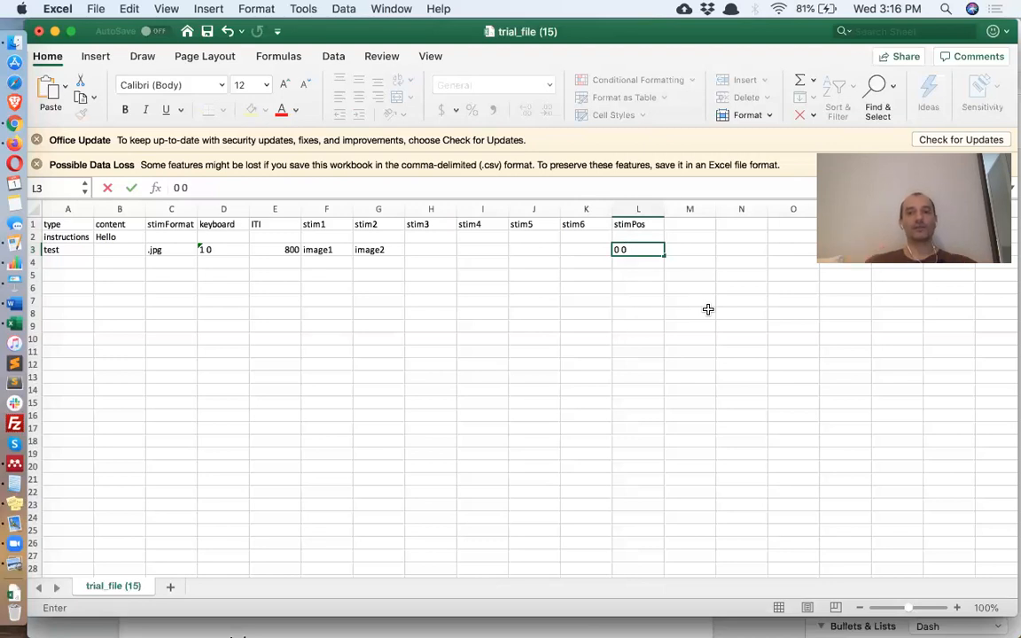
- Change the stimPos in L3 to -100 -100, kept as text rather than a formula
key(Left)
key(Left)
key(Left)
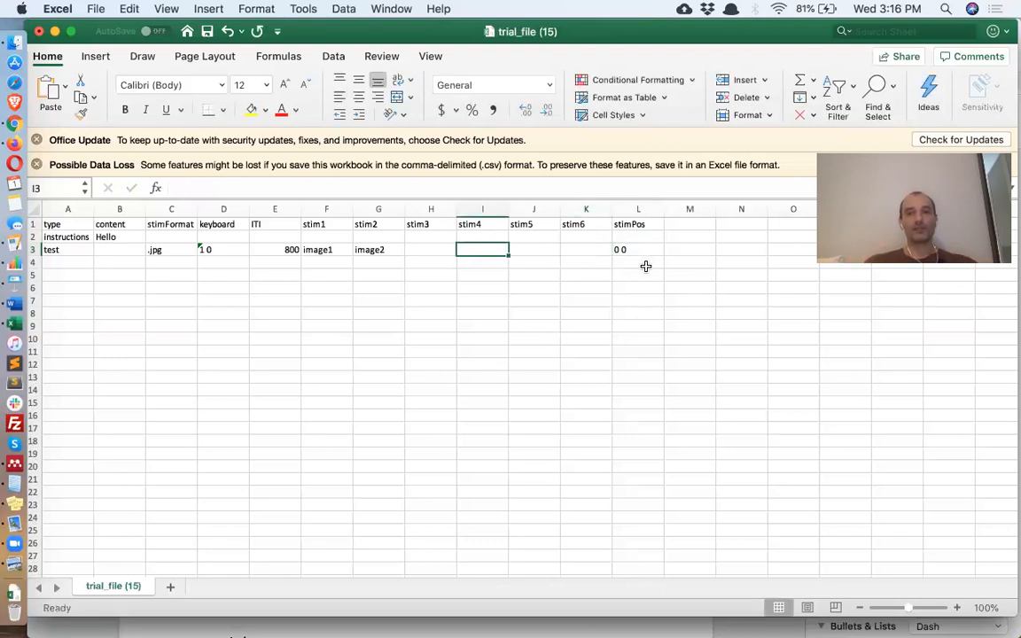
click(646, 254)
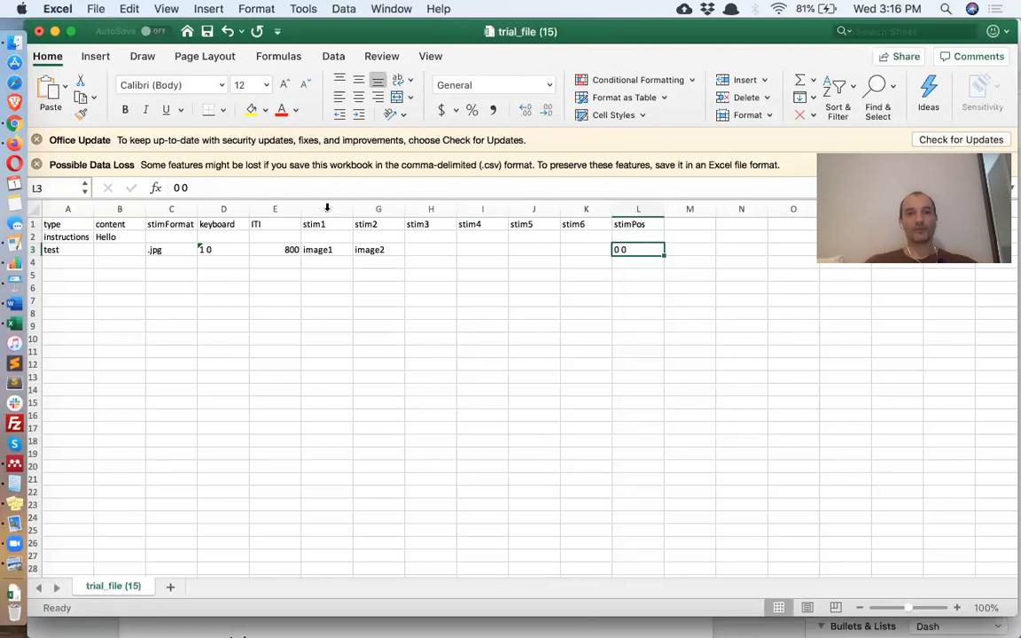
click(174, 188)
text(-10)
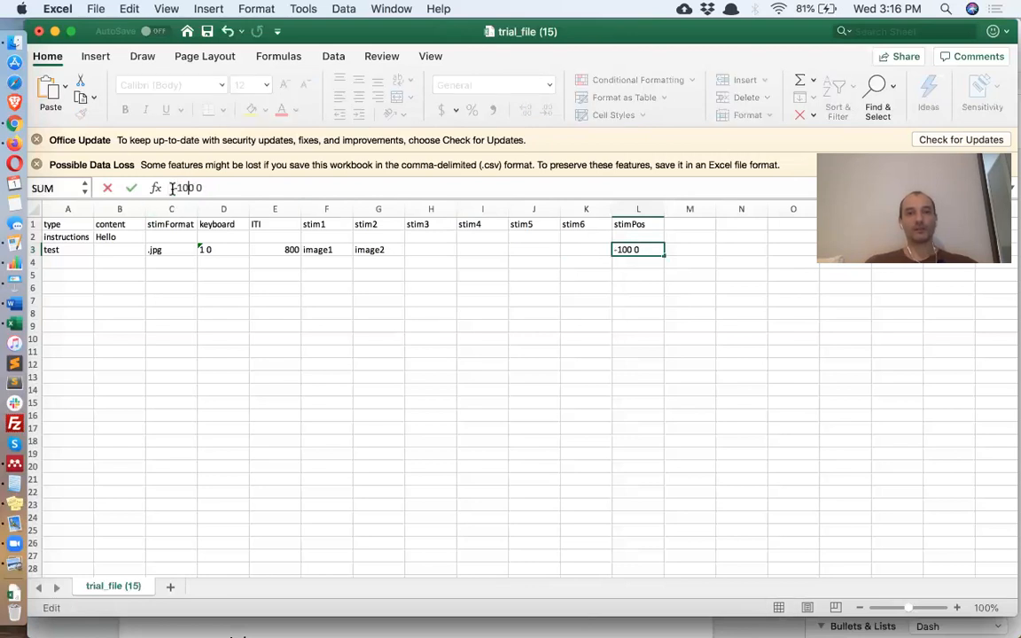
key(Right)
key(Right)
text(-10)
key(BackSpace)
key(BackSpace)
text(10)
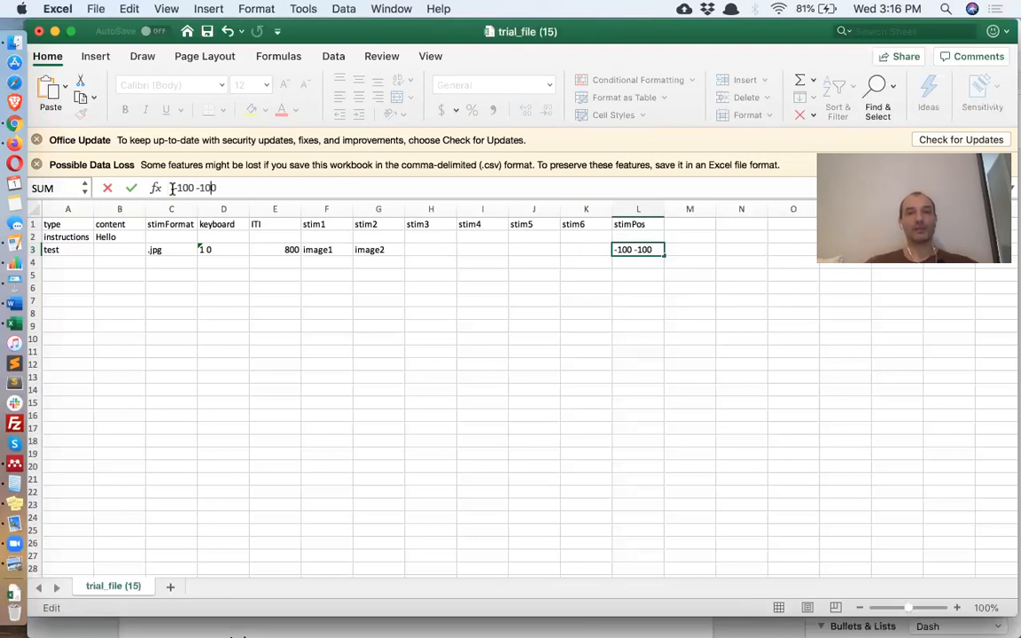
click(173, 188)
text(=)
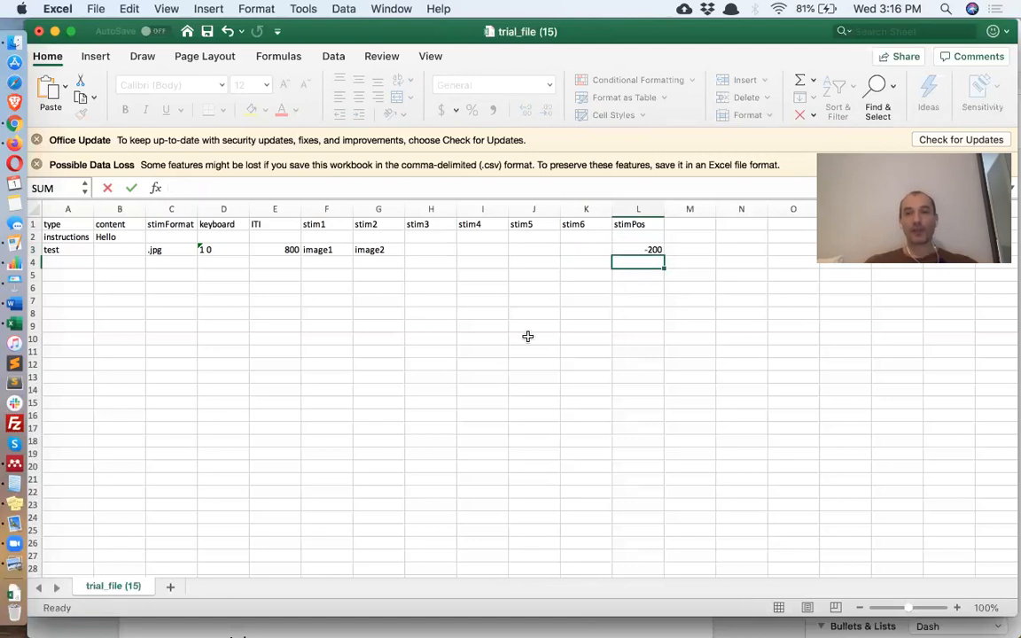
key(Return)
click(178, 188)
key(BackSpace)
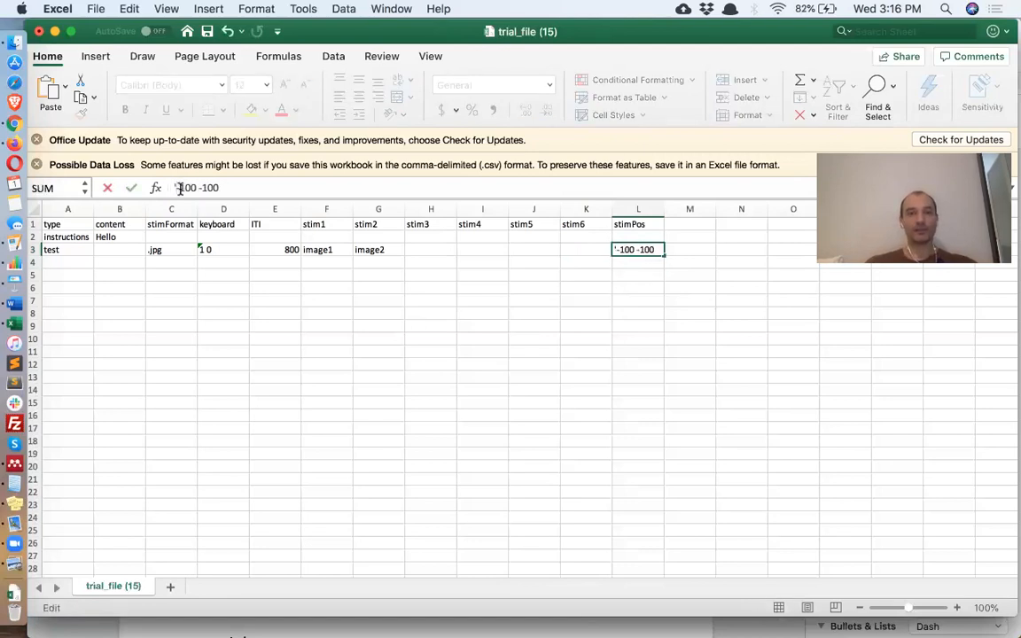
key(Return)
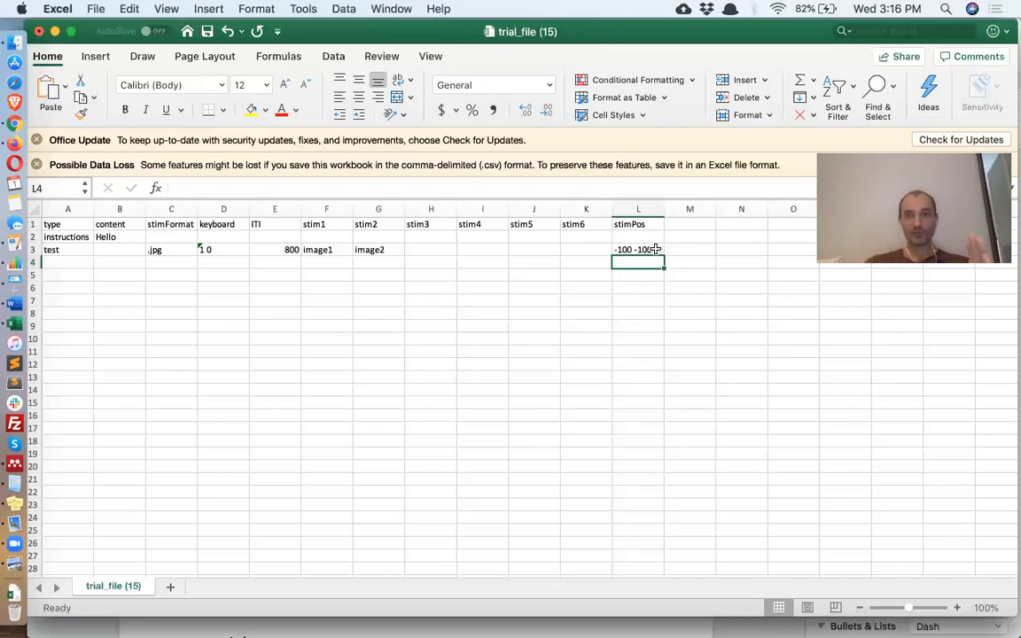
- Append ;300 300 to the stimPos list and save the trial file
key(Up)
click(371, 184)
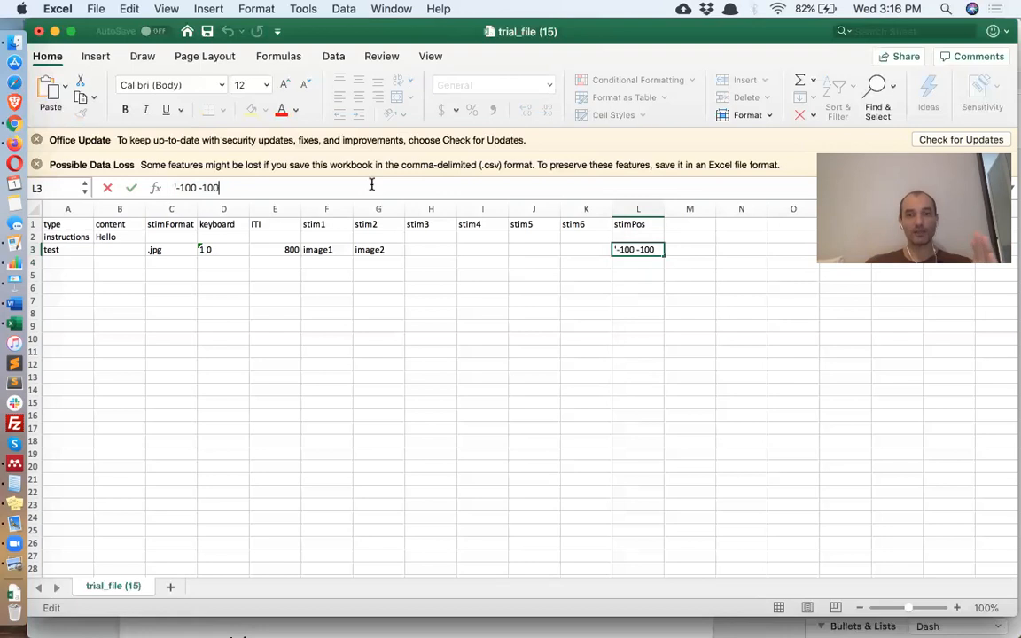
text(;)
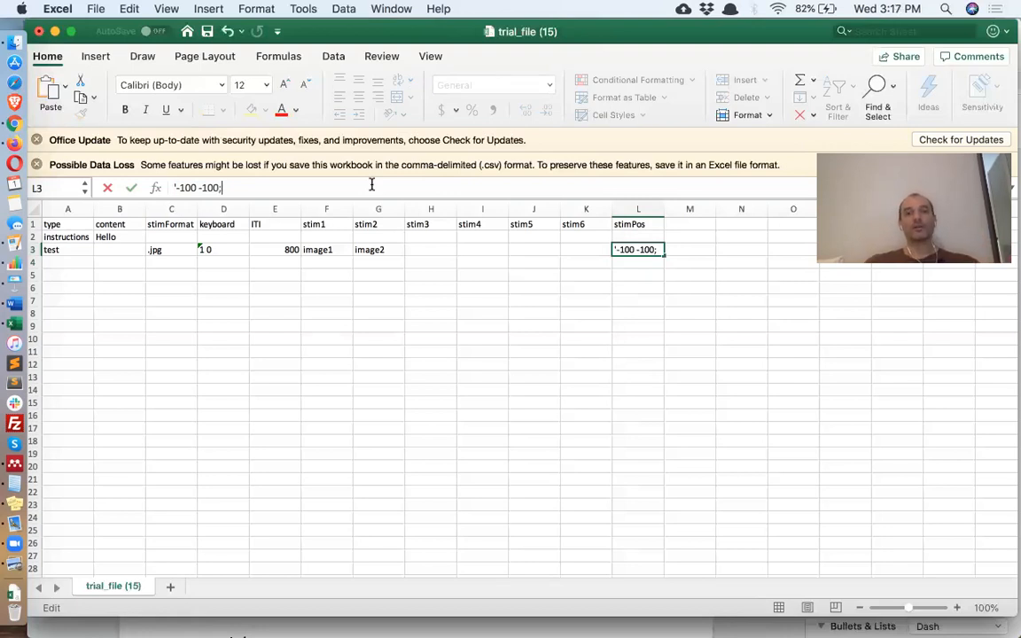
text(300 )
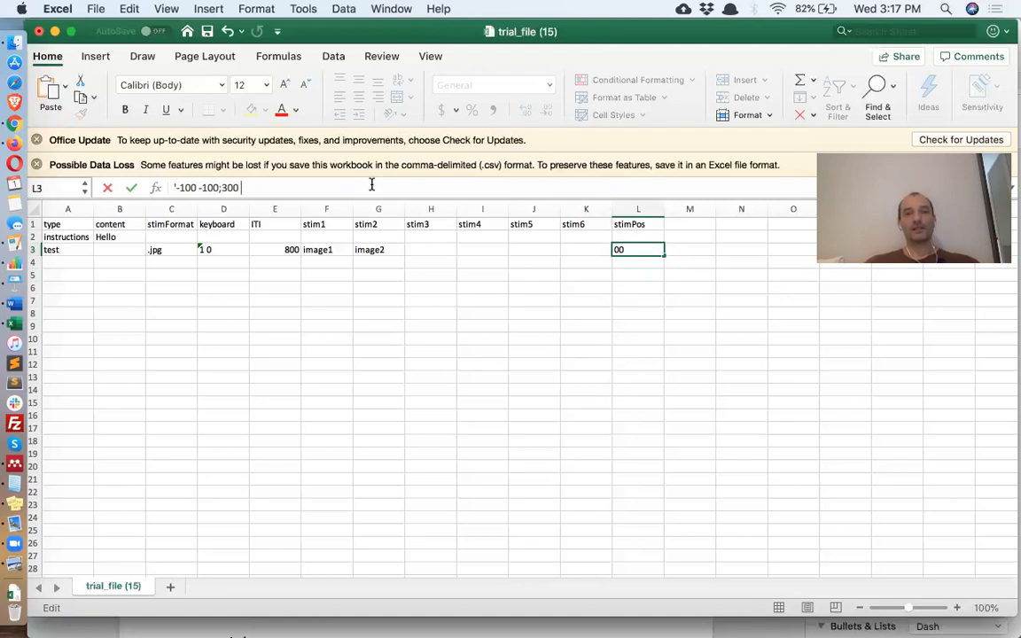
text(300)
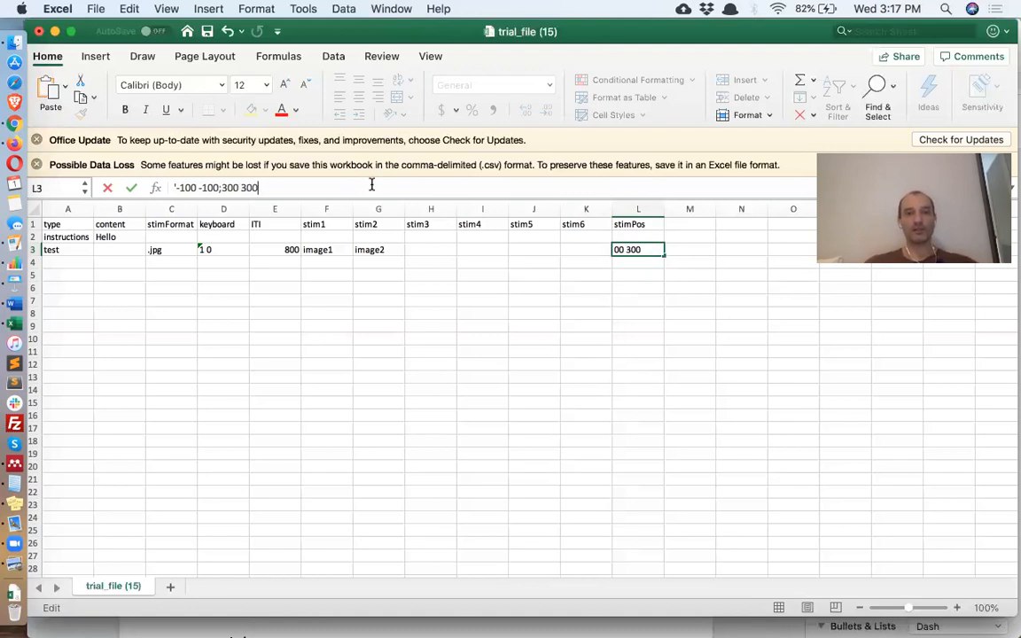
key(Return)
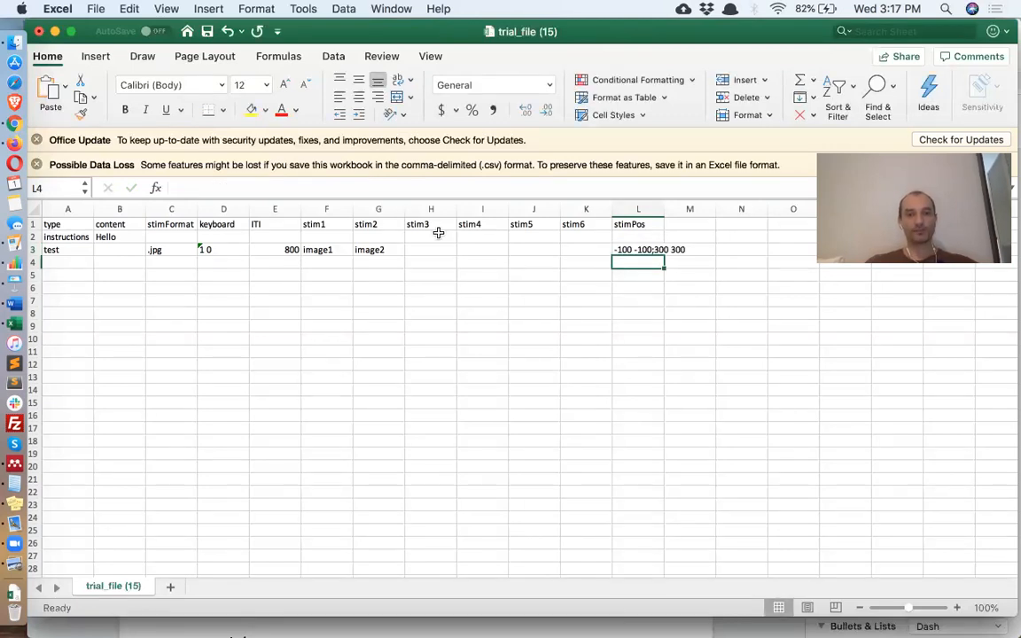
key(super+s)
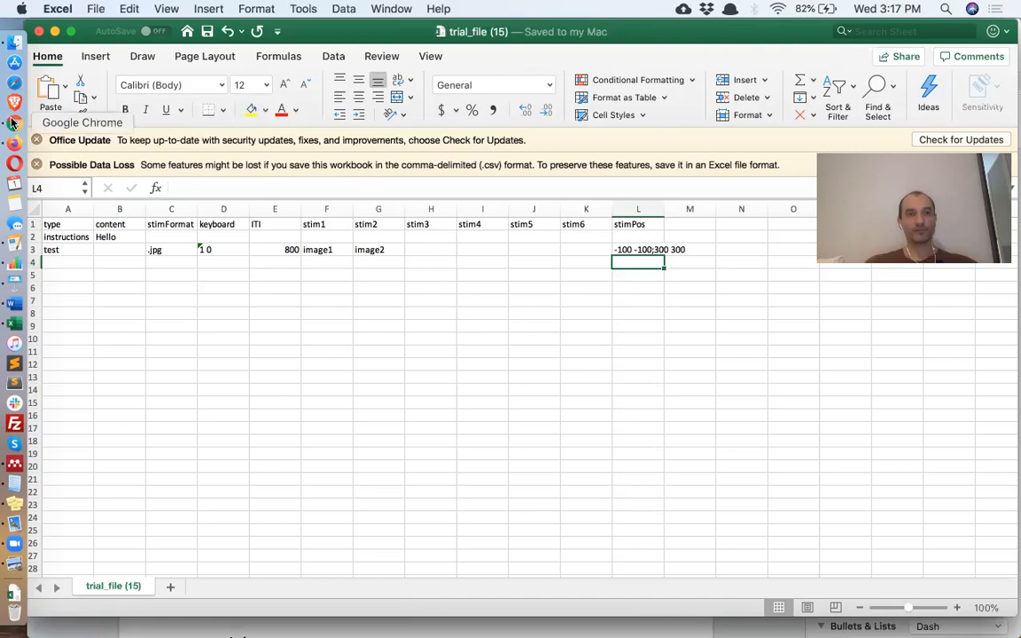
- Upload trial_file (15).csv from Downloads as the Testable project's trial file
click(12, 123)
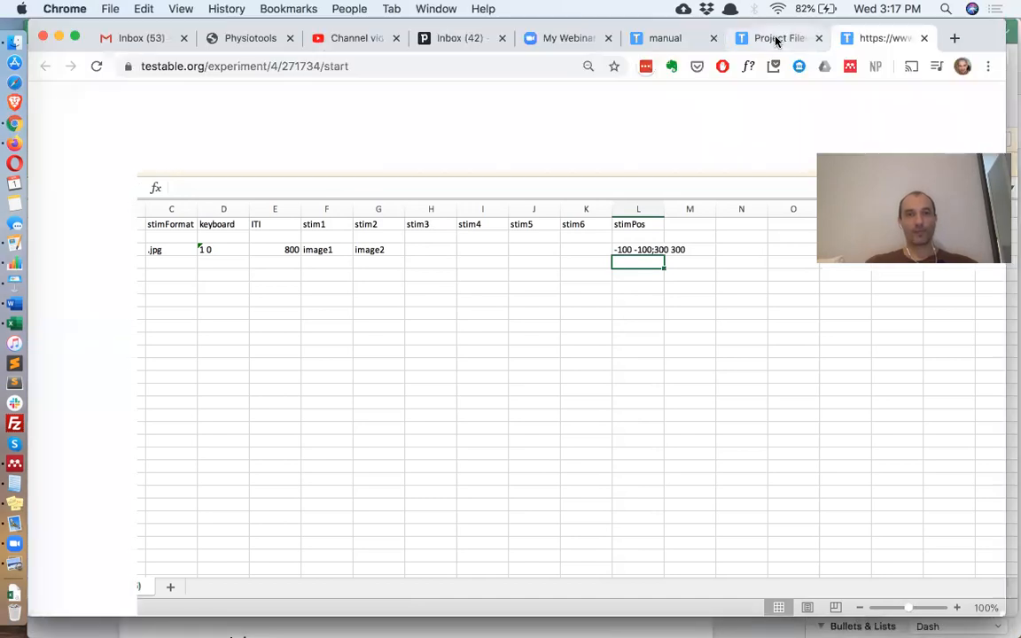
click(769, 41)
click(15, 591)
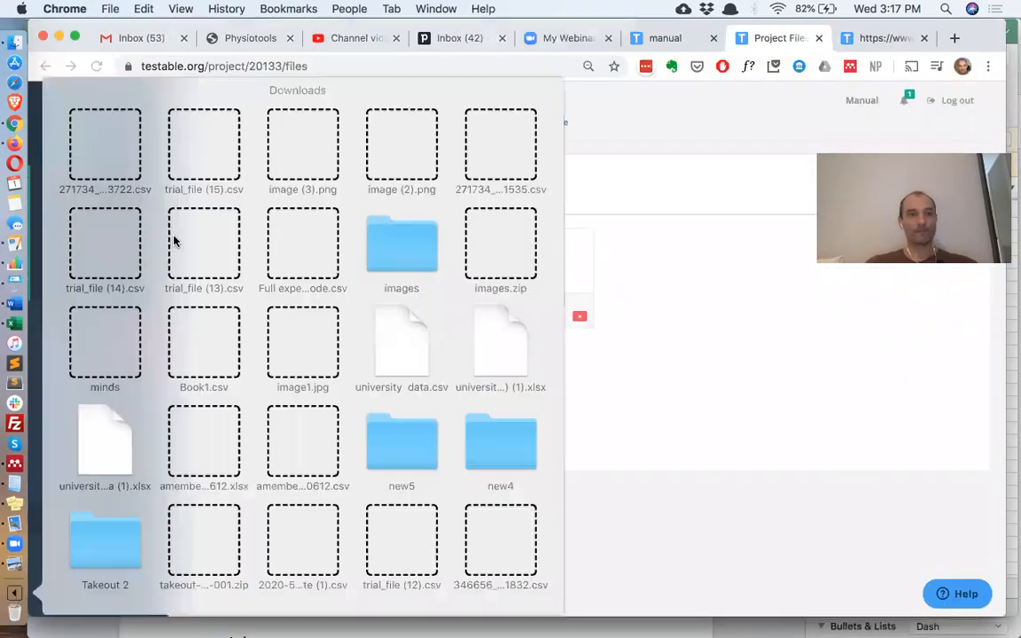
drag(211, 160, 323, 303)
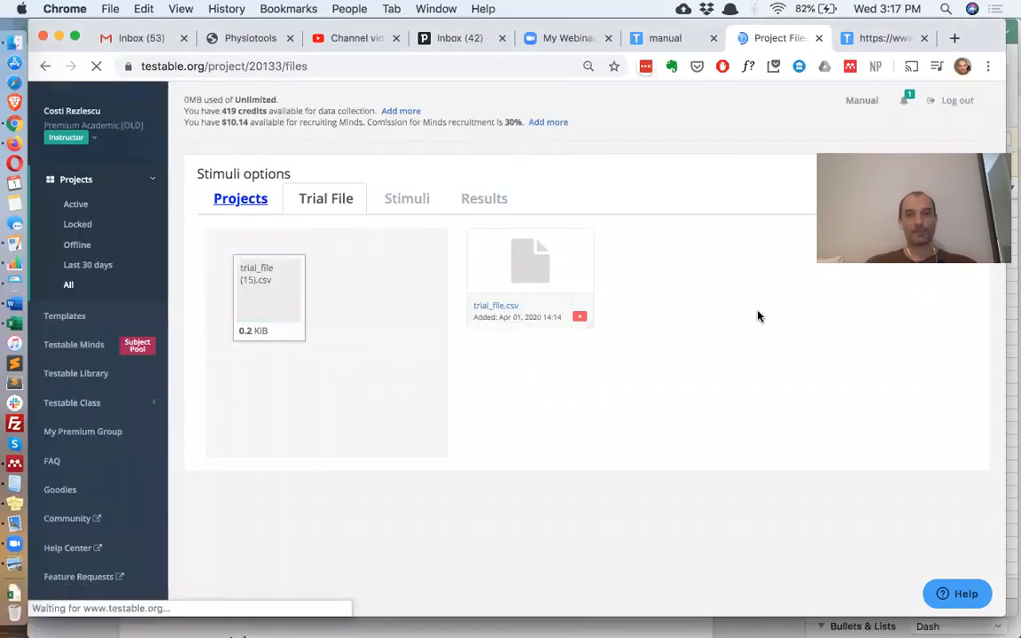
click(891, 39)
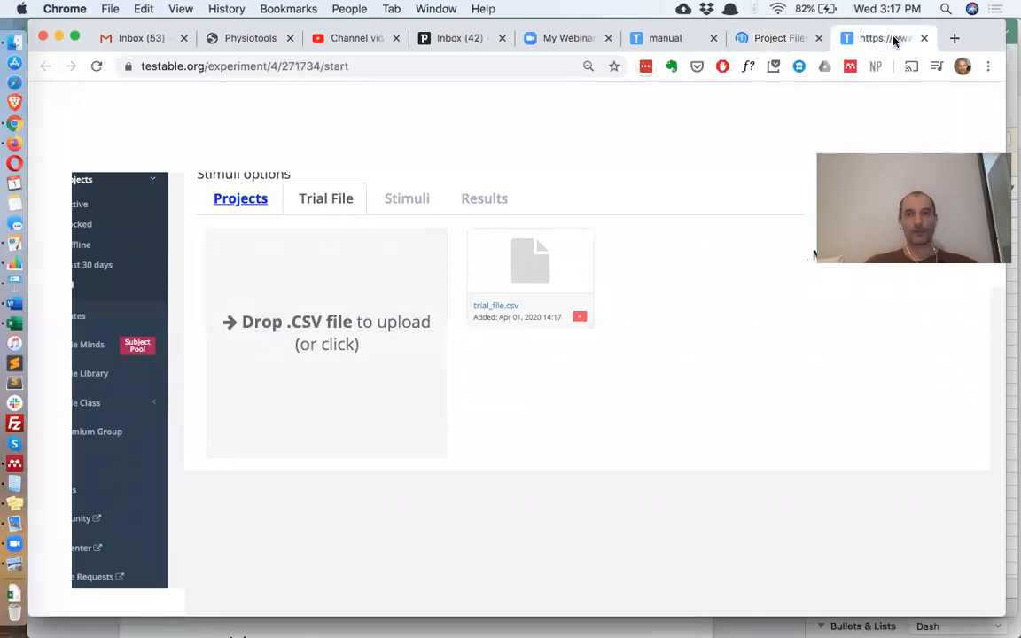
- Restart the experiment past calibration and Hello to view the positioned images, then return to Excel
click(95, 66)
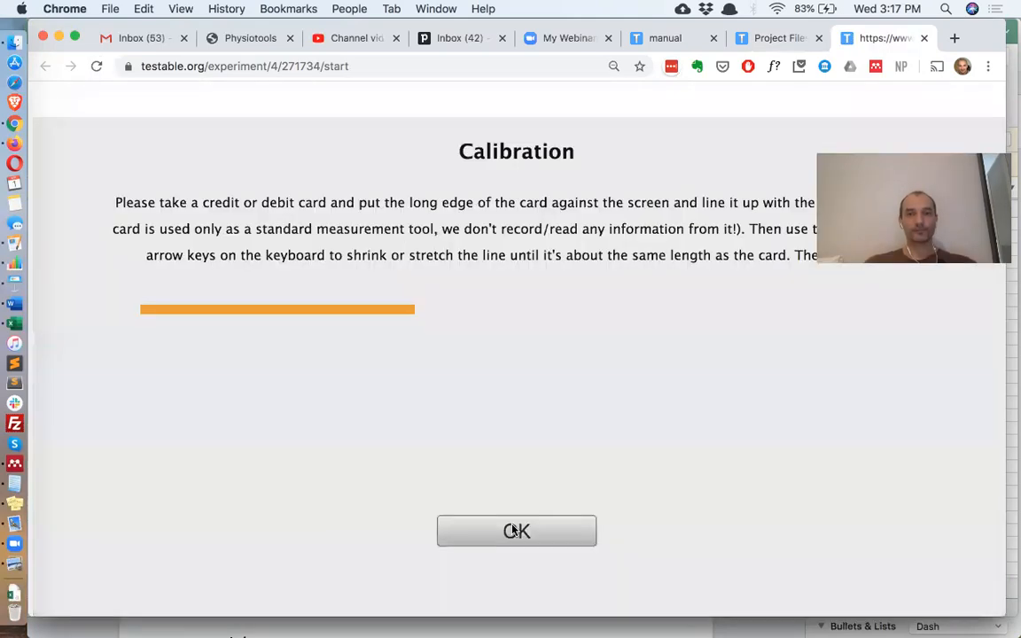
click(514, 529)
click(512, 529)
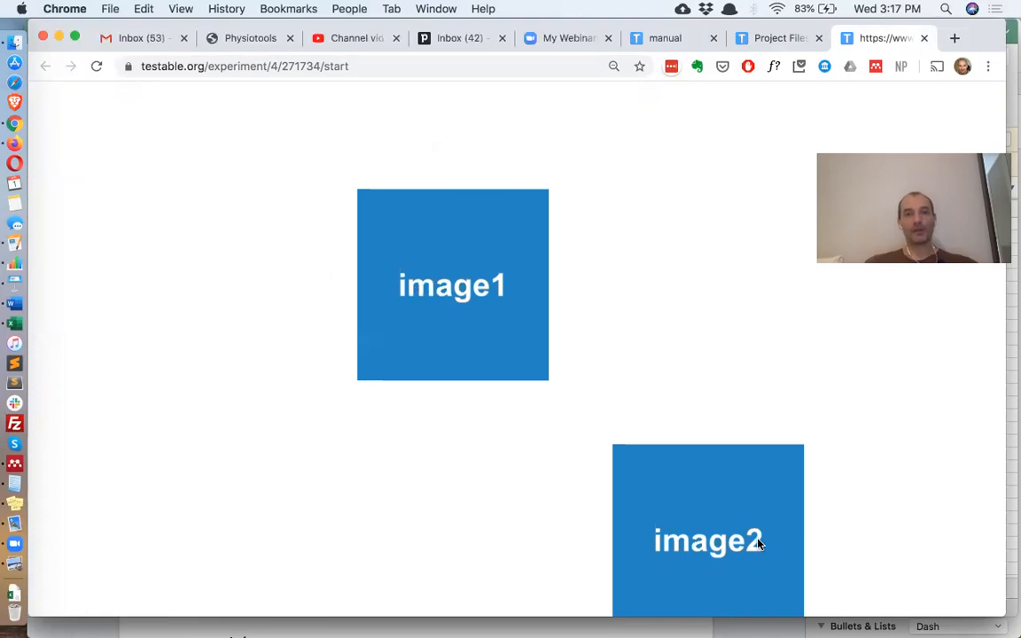
key(super+Tab)
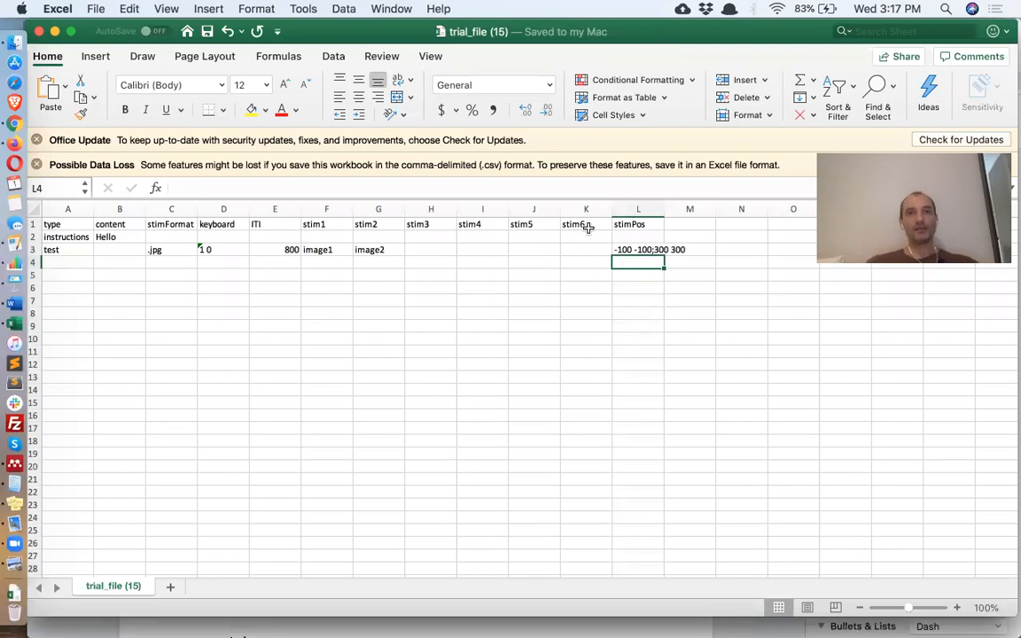
- Fill stim3–stim6 of the test trial with image3, image4, image5 and image6
drag(586, 224, 328, 225)
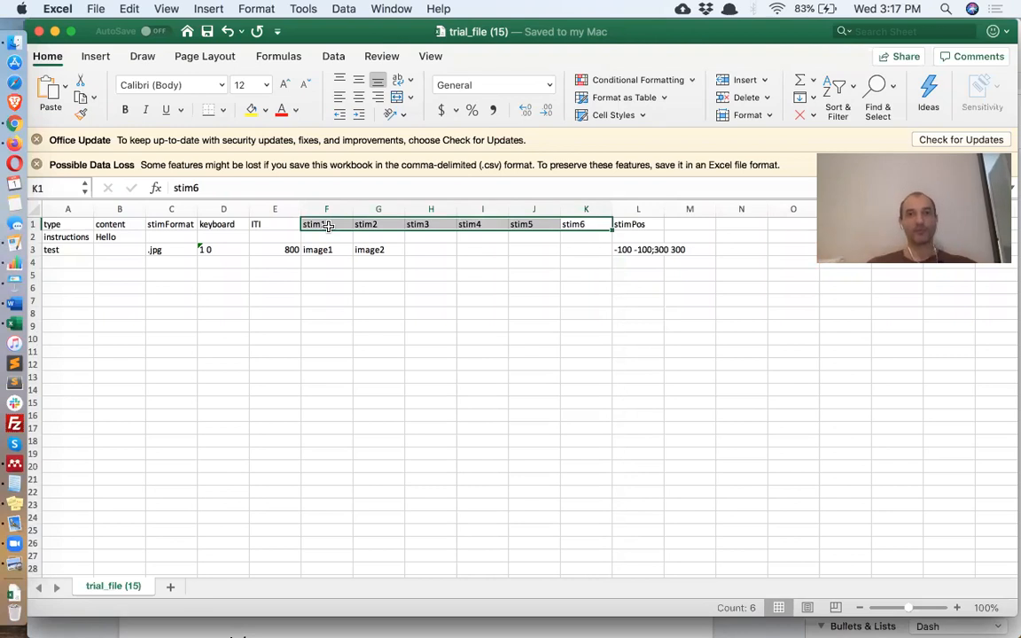
click(636, 254)
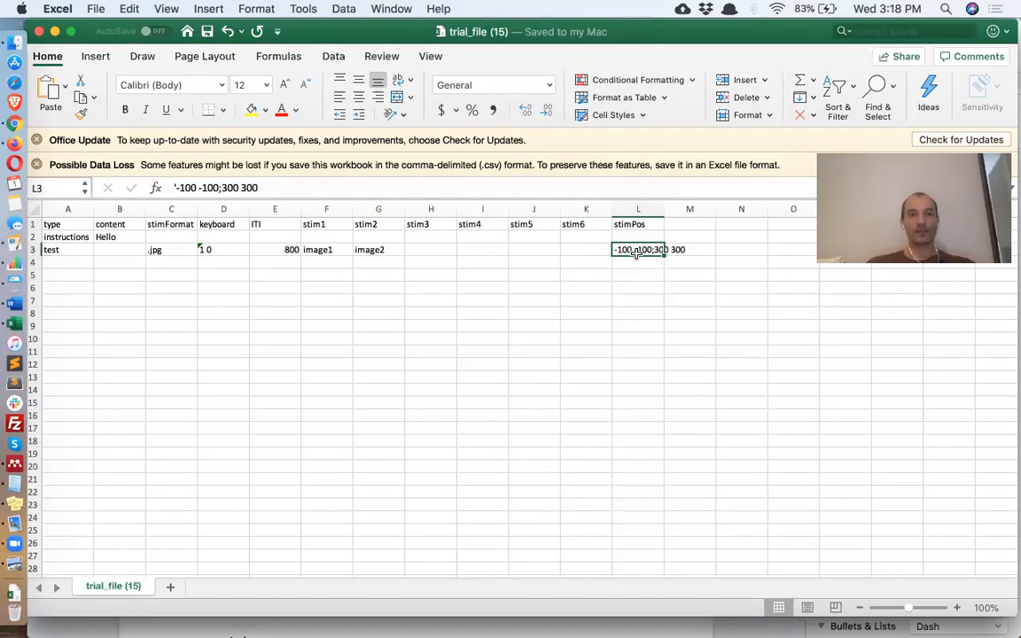
click(435, 251)
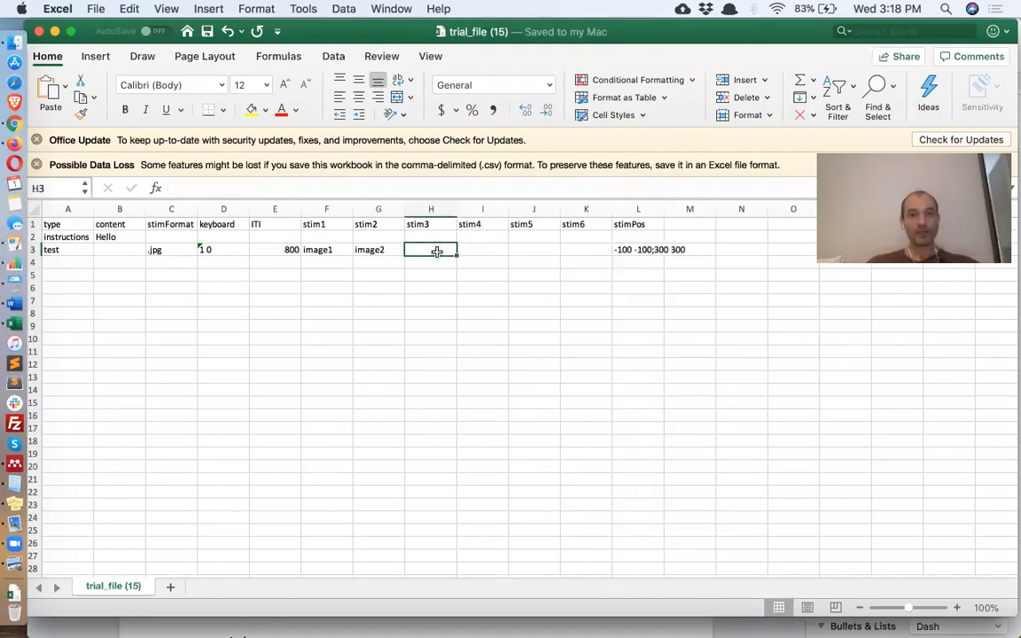
text(image)
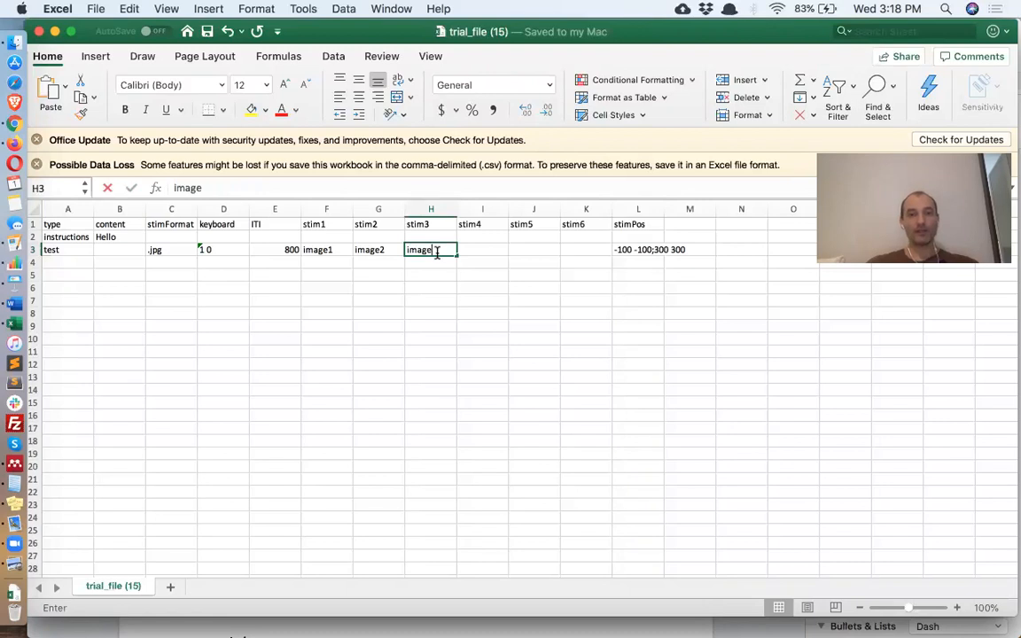
text(3)
key(Tab)
text(image)
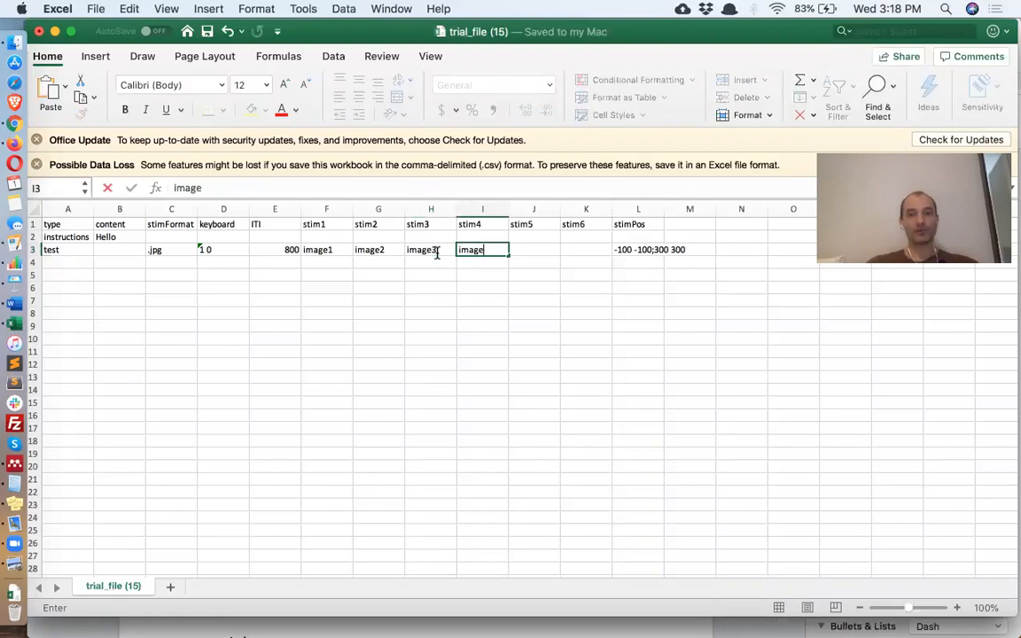
text(4)
key(Tab)
text(image5)
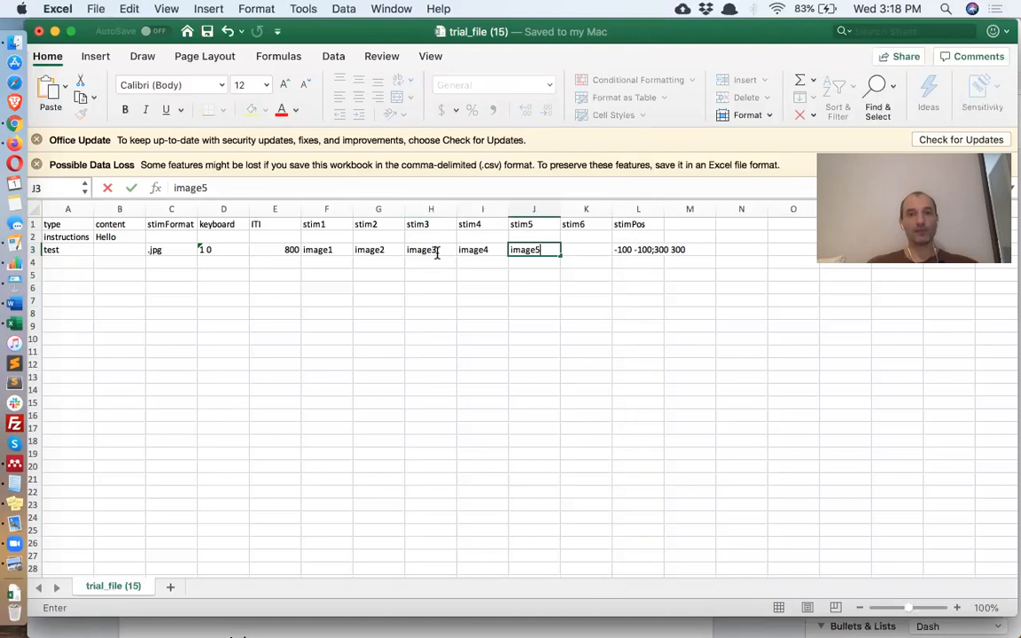
key(Tab)
text(image)
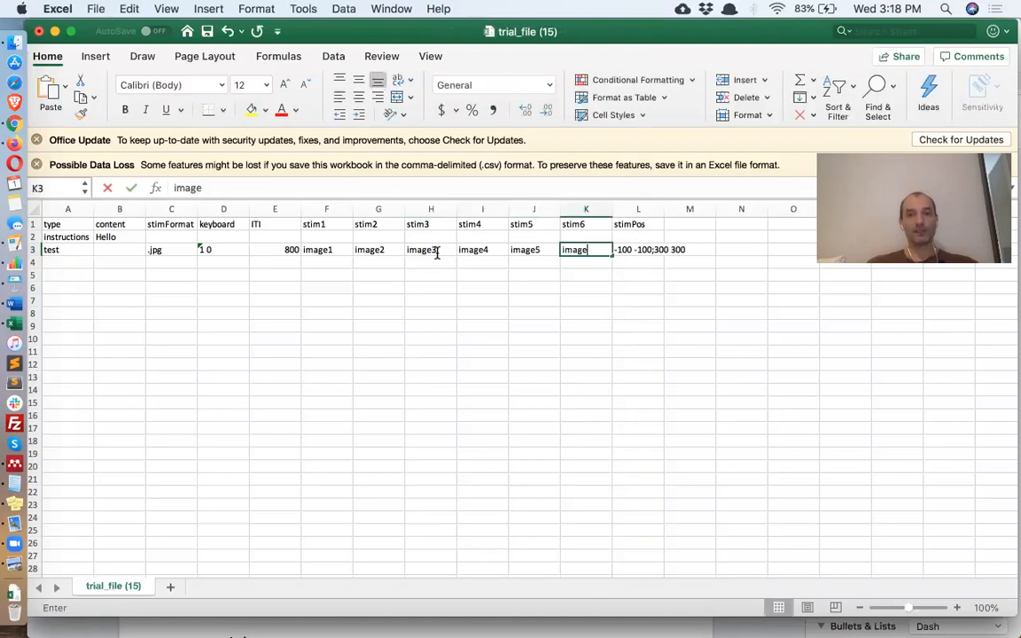
text(6)
click(600, 266)
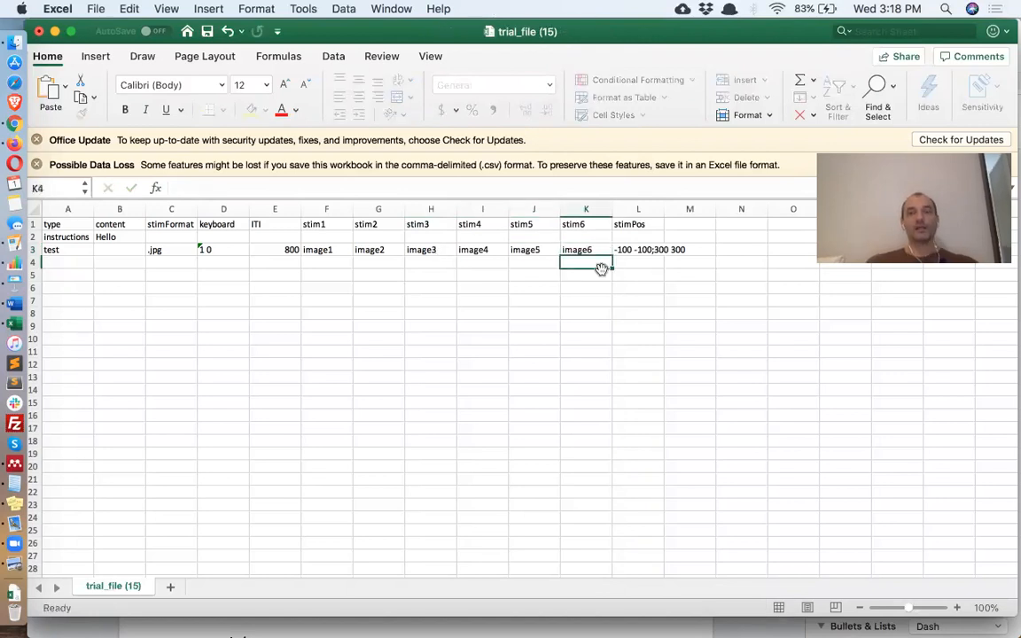
- Edit the stimPos list so it reads -100 -100;100 100
click(634, 252)
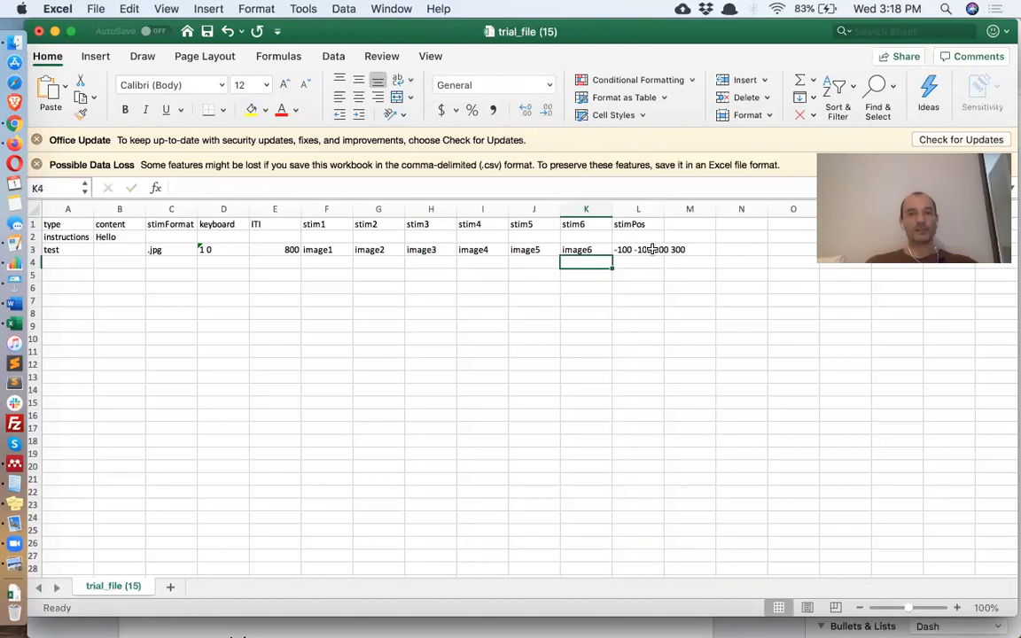
click(225, 189)
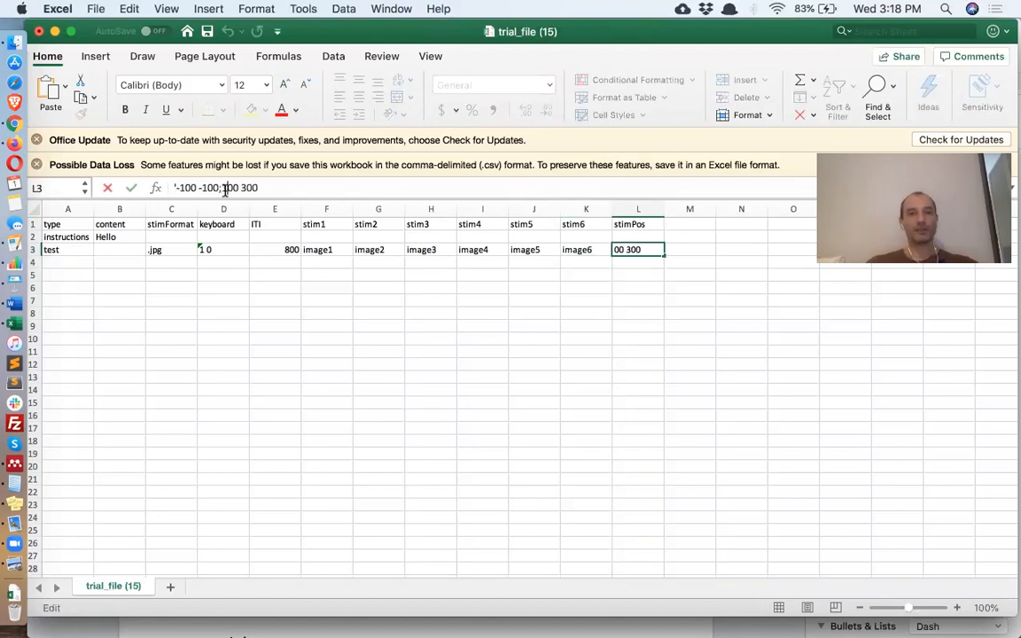
key(Delete)
text(1)
key(Return)
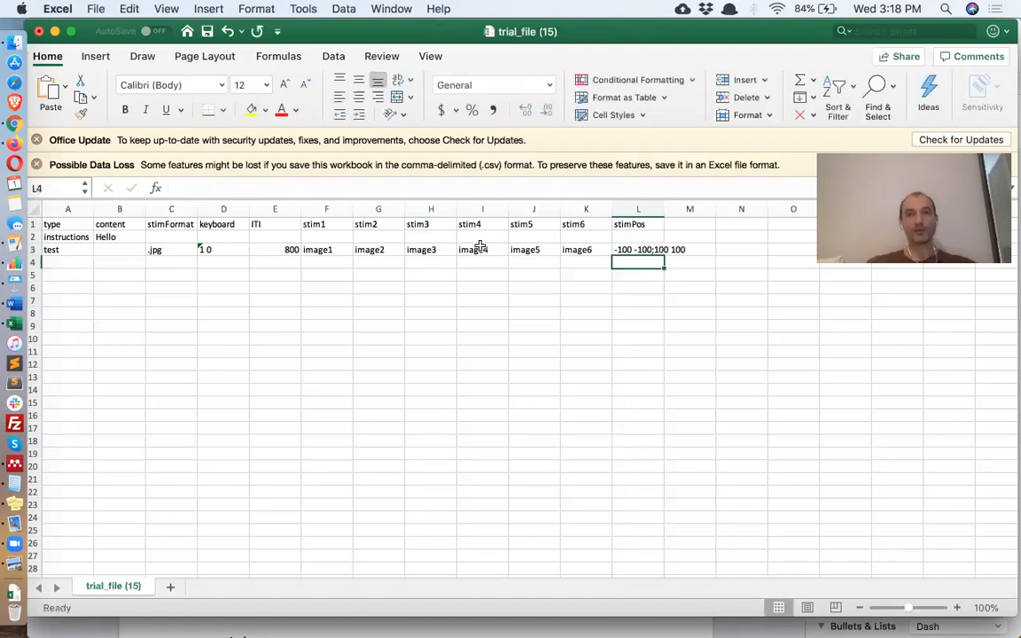
click(324, 249)
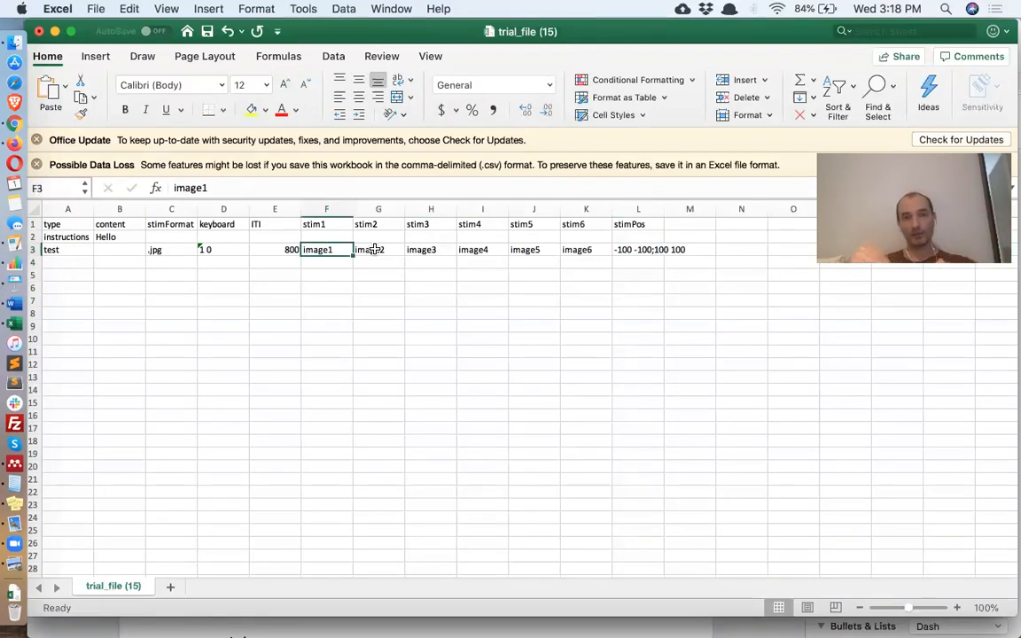
click(648, 249)
drag(431, 251, 585, 251)
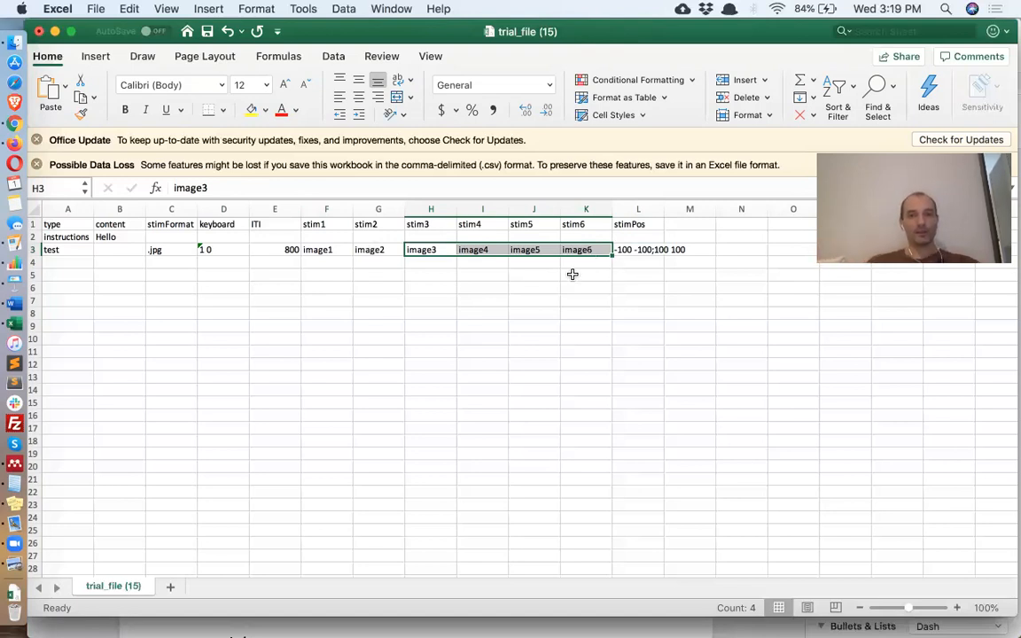
- Copy the test trial row 3 into row 4 and append ;0 0 to its stimPos list
click(33, 249)
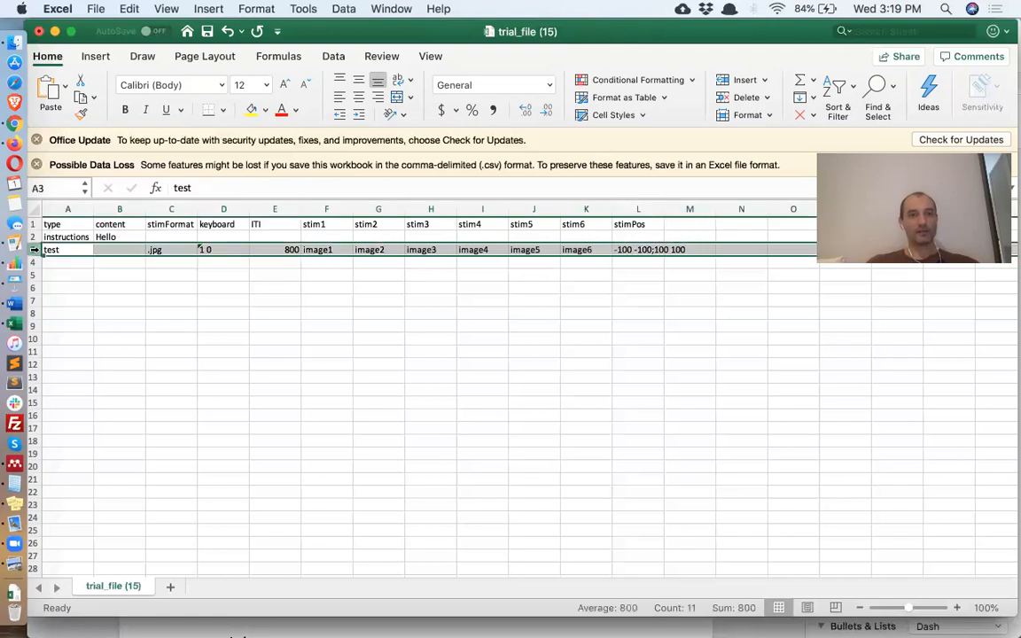
key(super+c)
click(33, 261)
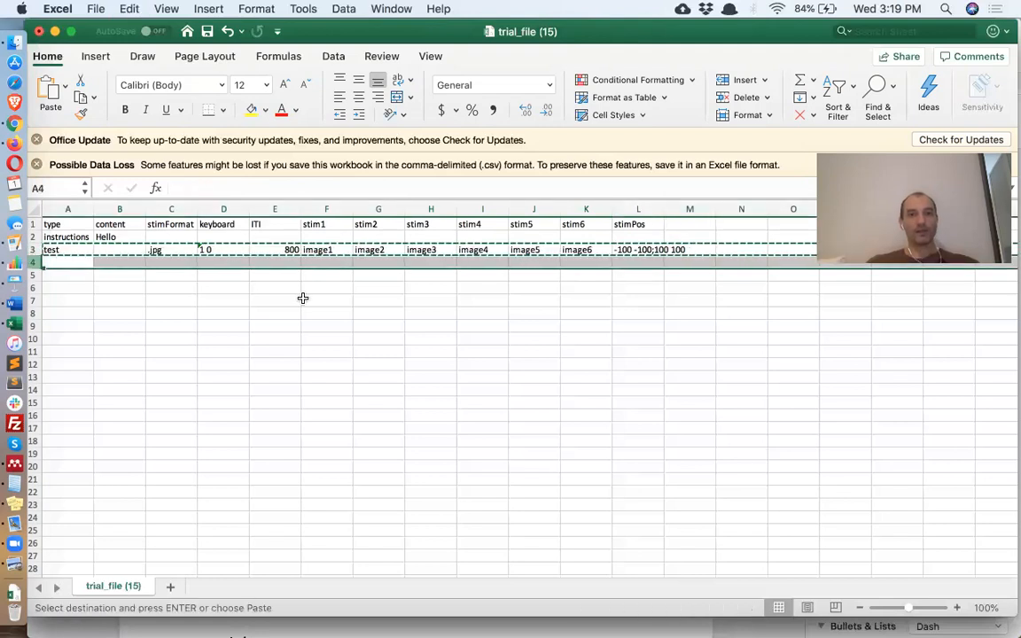
key(super+v)
click(636, 260)
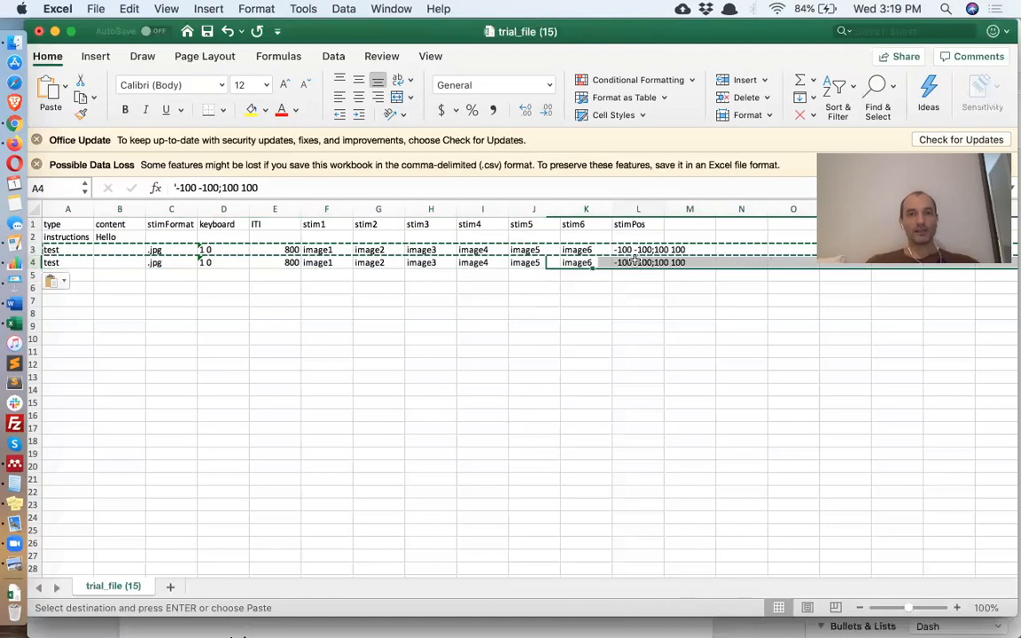
click(295, 188)
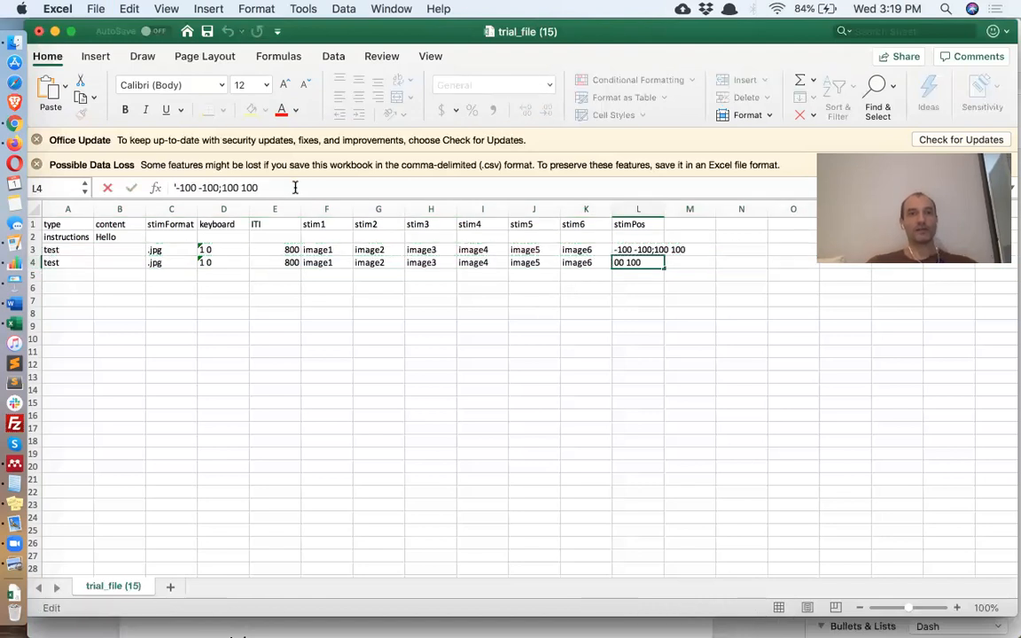
text(;0 0)
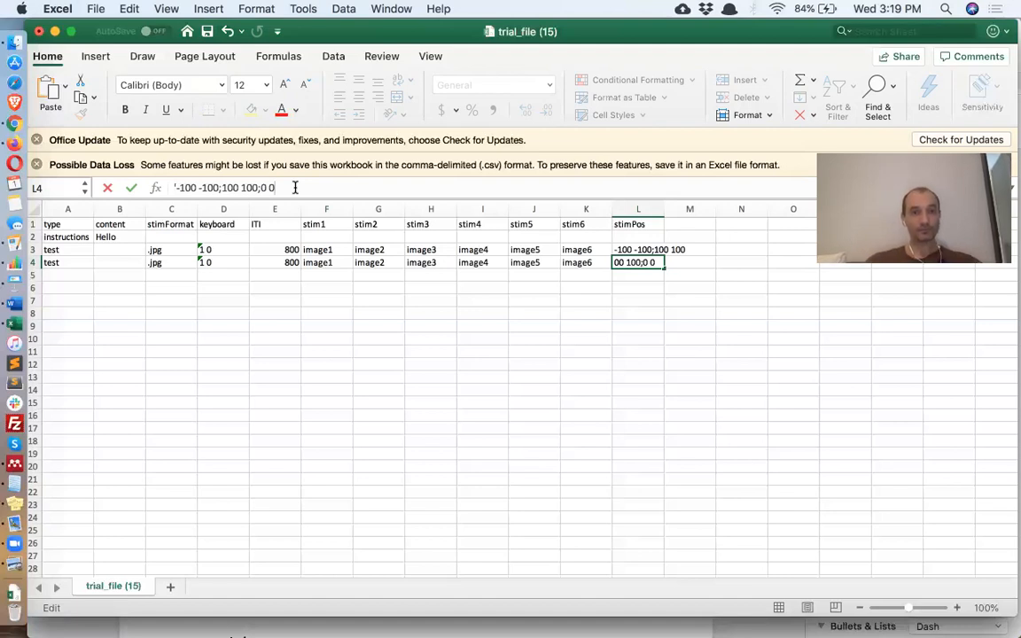
key(Return)
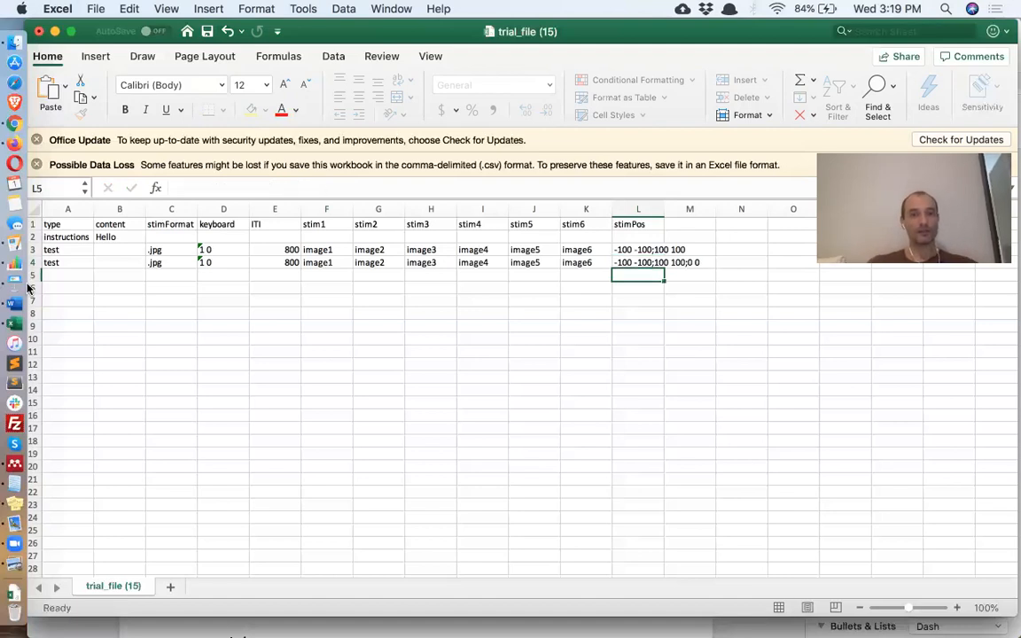
- Copy row 4 into row 5, change its stimPos ending to ;;;;, and save the file
click(34, 263)
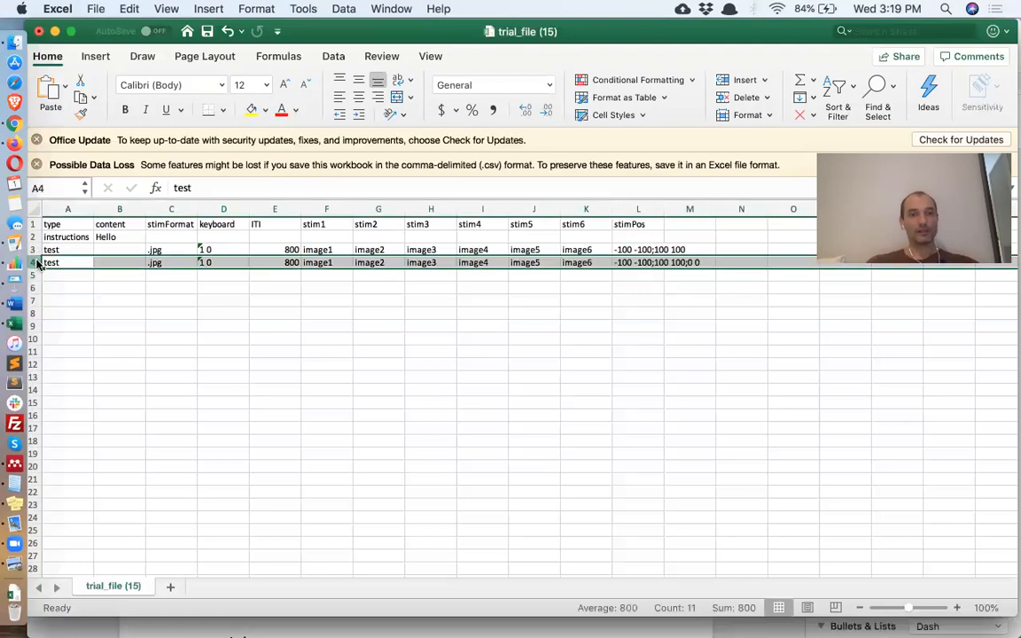
key(super+c)
click(33, 276)
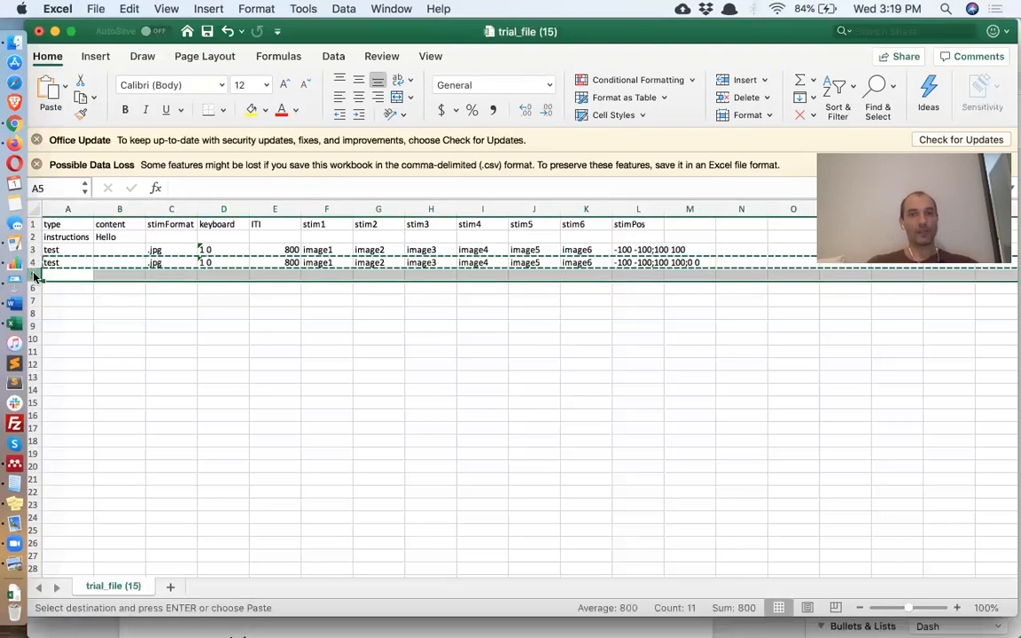
key(super+v)
key(super+Right)
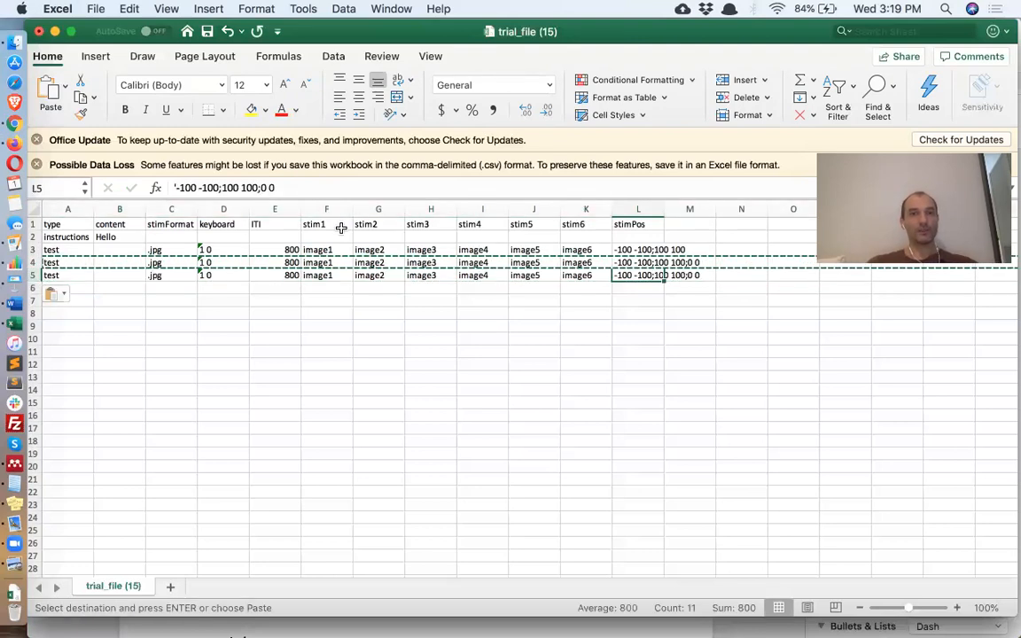
drag(261, 188, 291, 189)
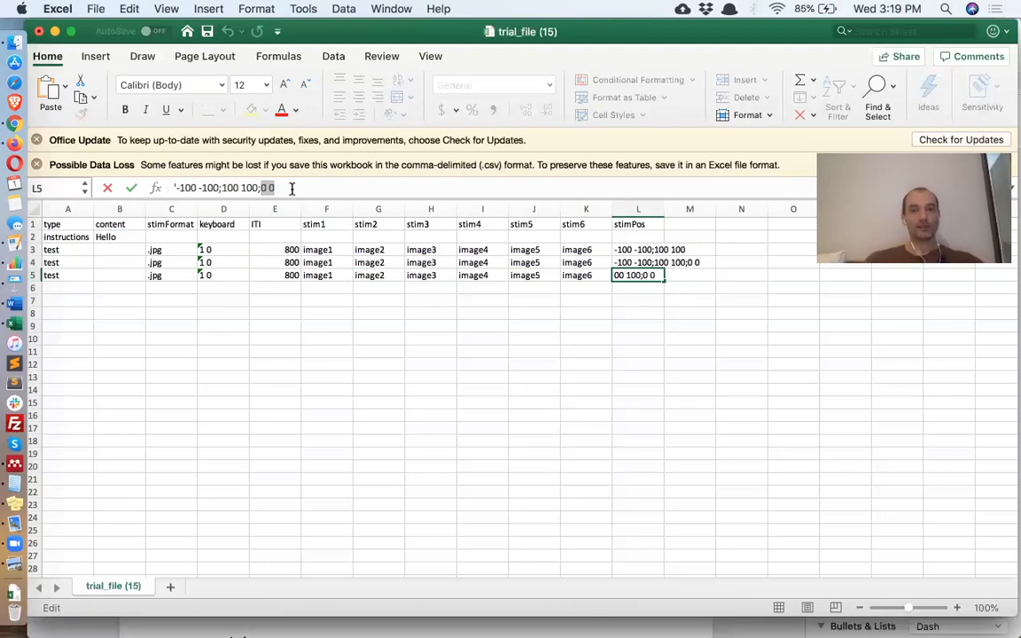
key(BackSpace)
text(;;;;)
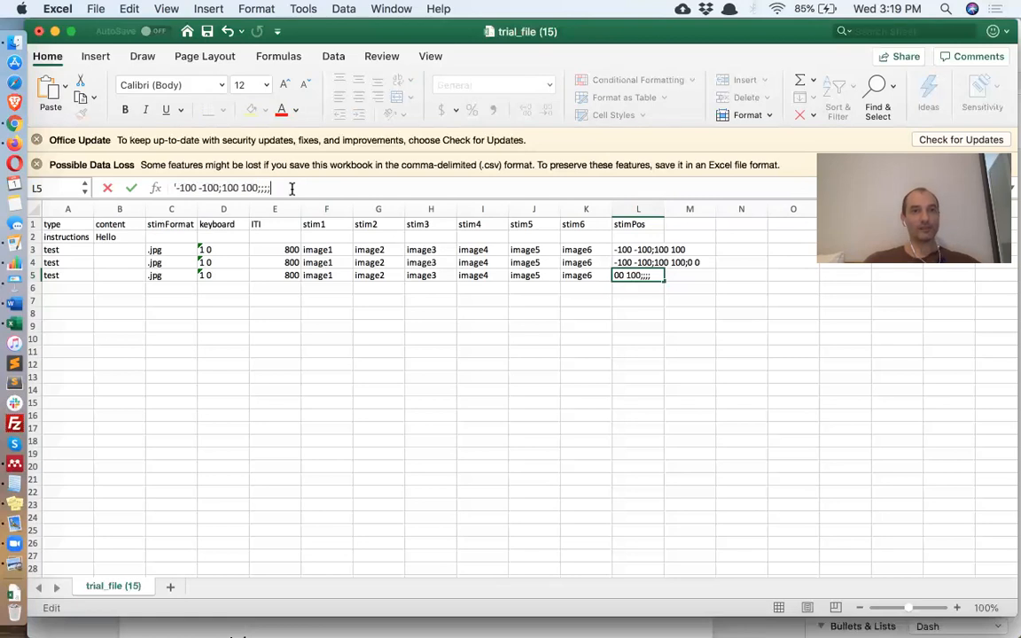
key(Return)
key(super+s)
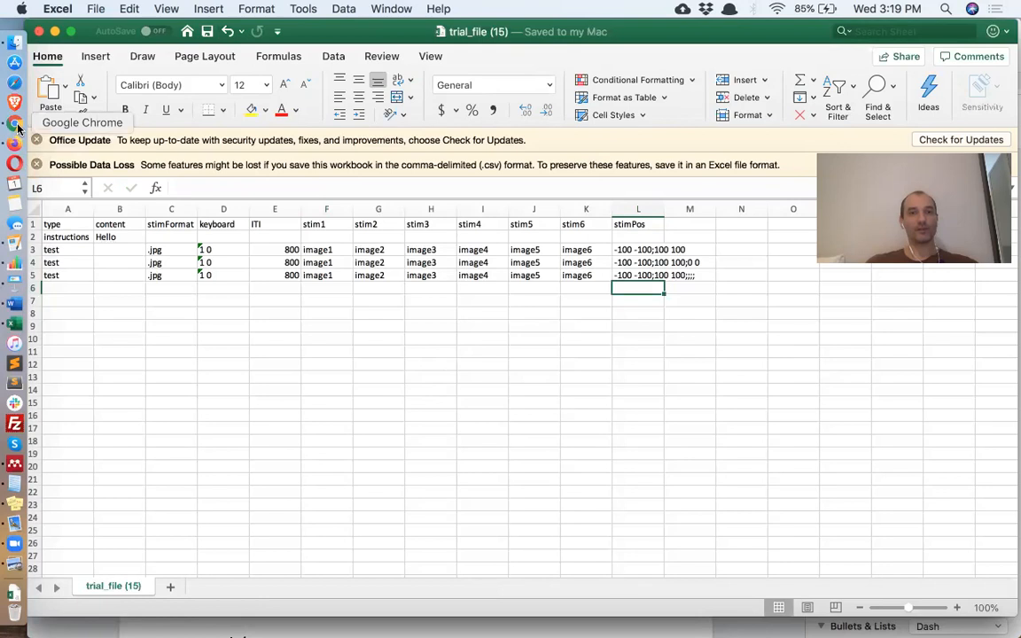
- Upload trial_file.csv from Downloads to the Testable project's Drop .CSV zone
click(17, 126)
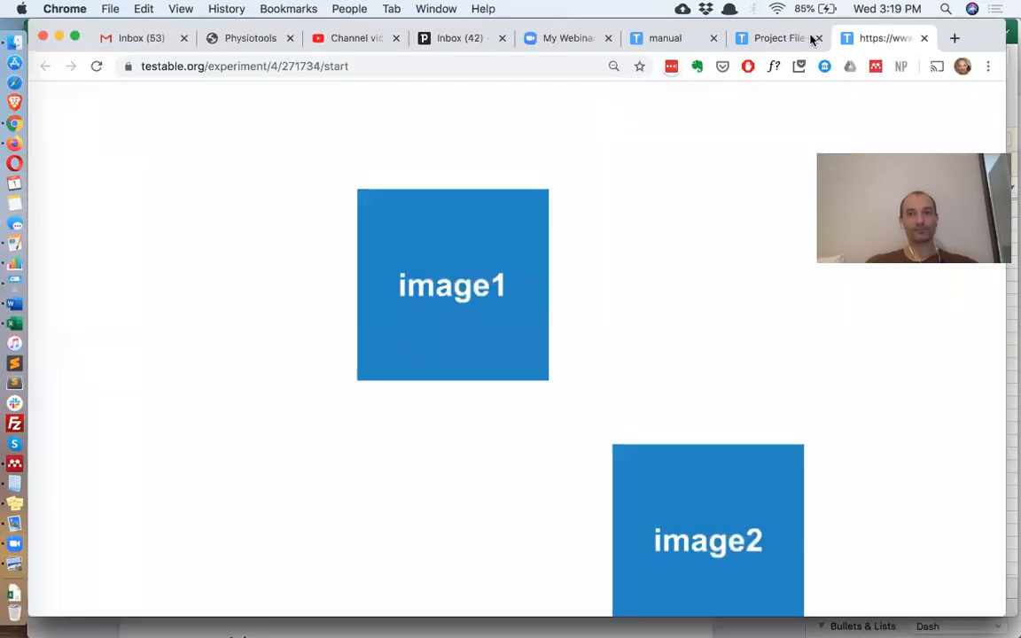
click(776, 38)
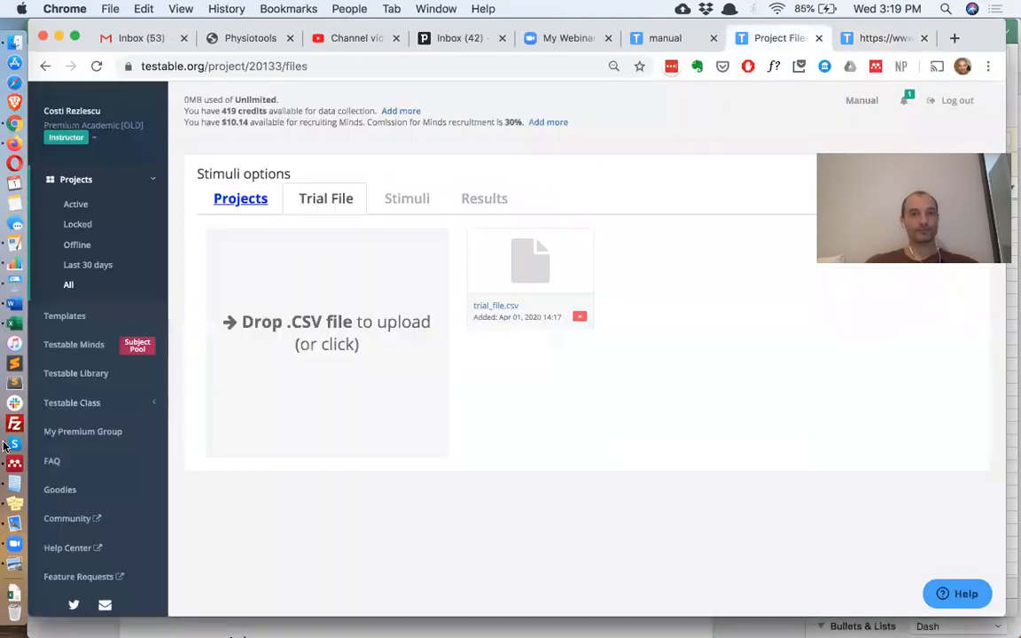
click(13, 595)
drag(196, 157, 335, 306)
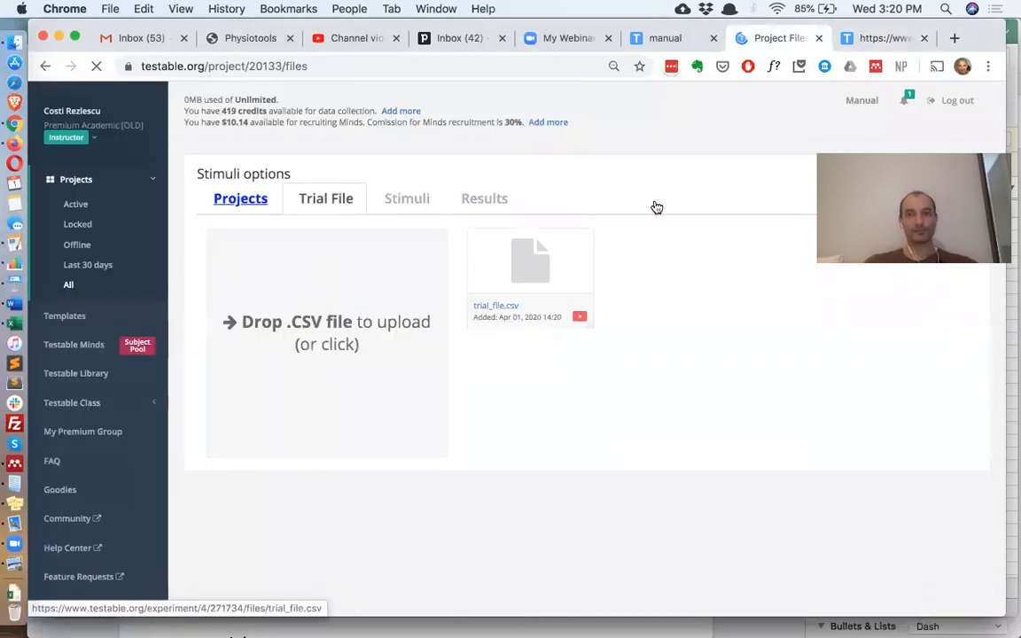
- Run the experiment preview past calibration and Hello, zooming out to see all six images
click(866, 40)
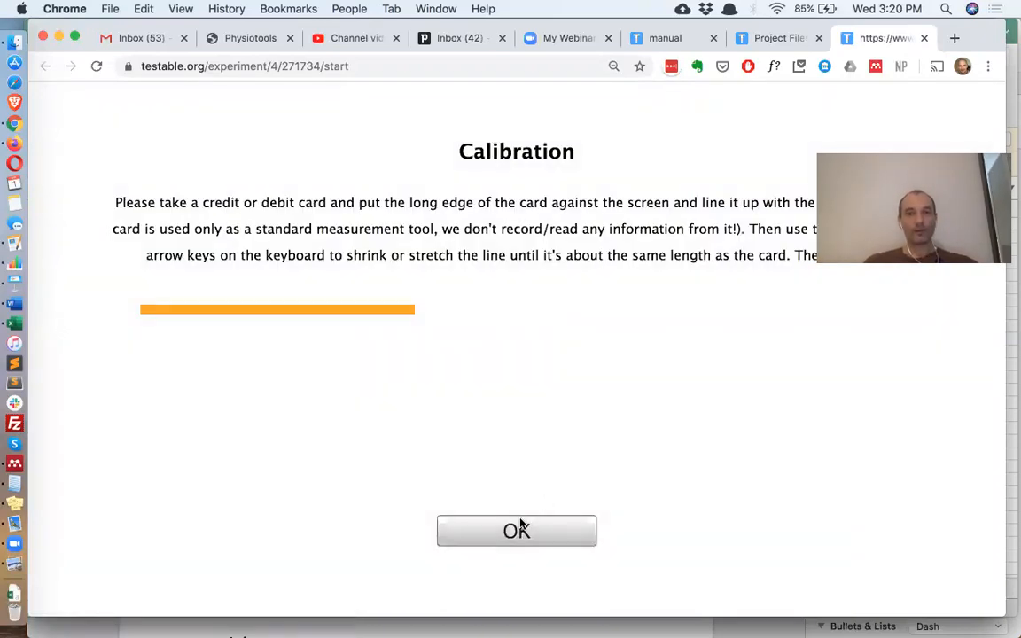
click(517, 529)
click(522, 525)
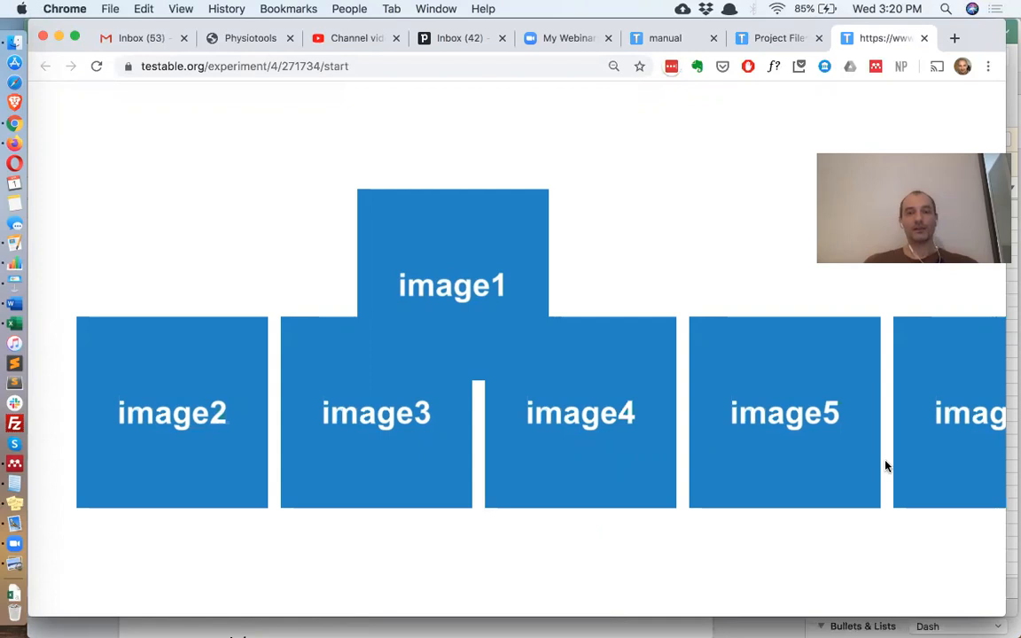
key(super+minus)
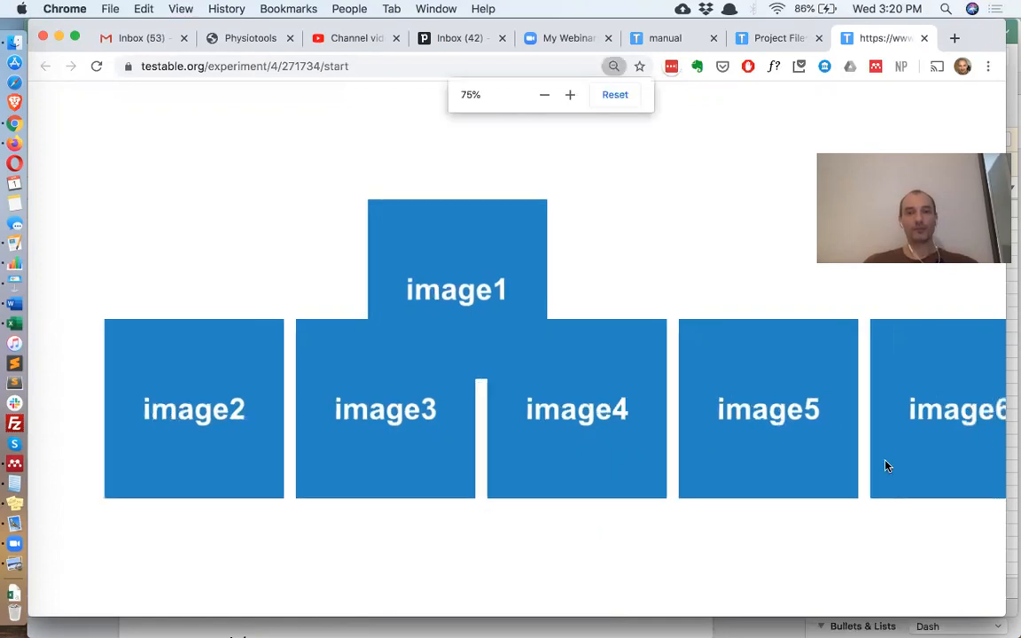
key(super+minus)
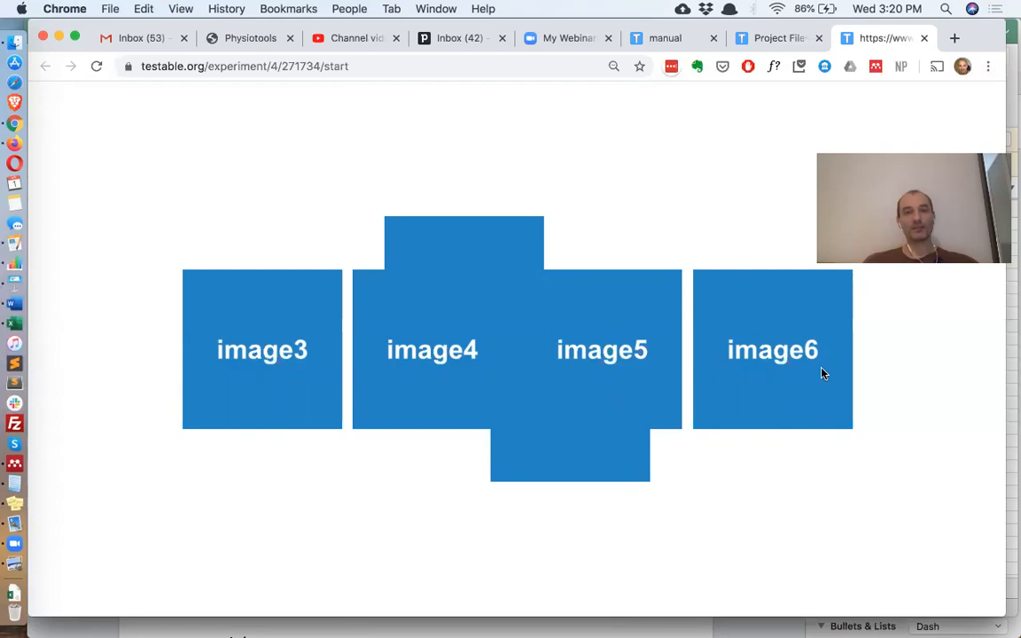
key(super+Tab)
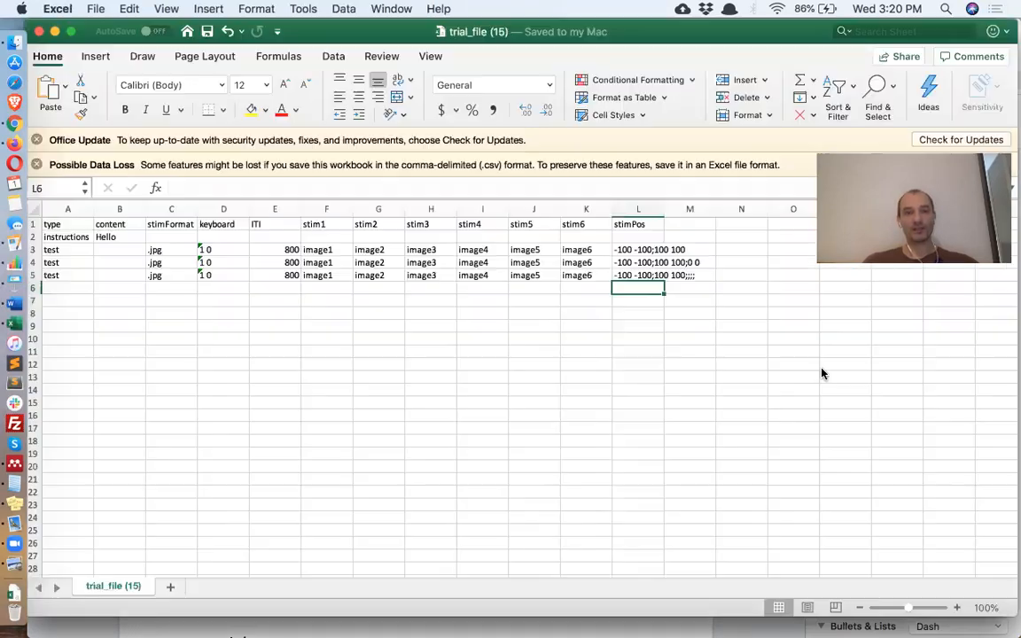
click(630, 263)
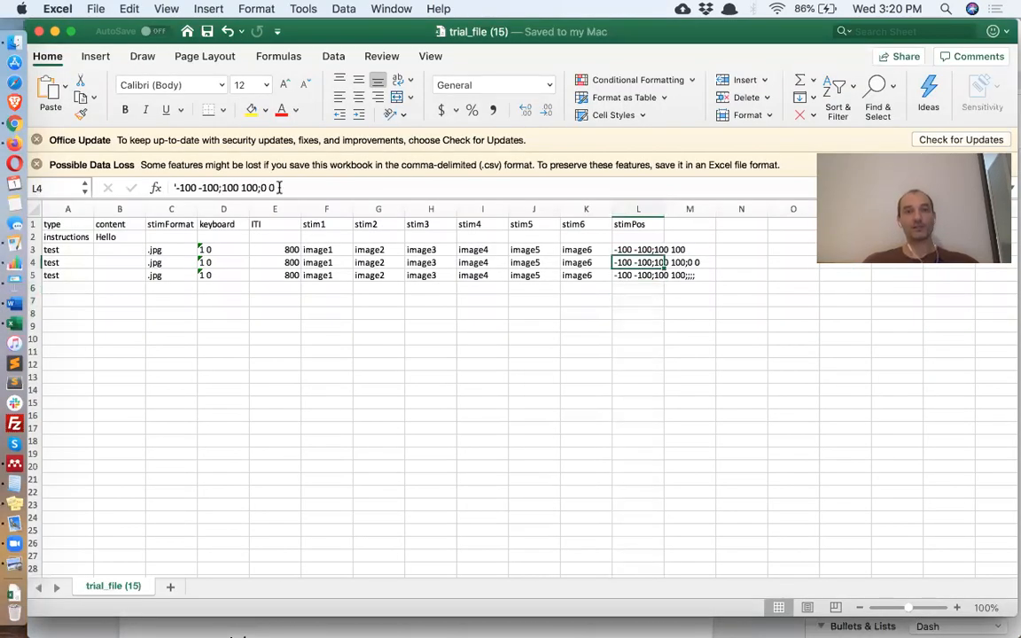
double_click(279, 188)
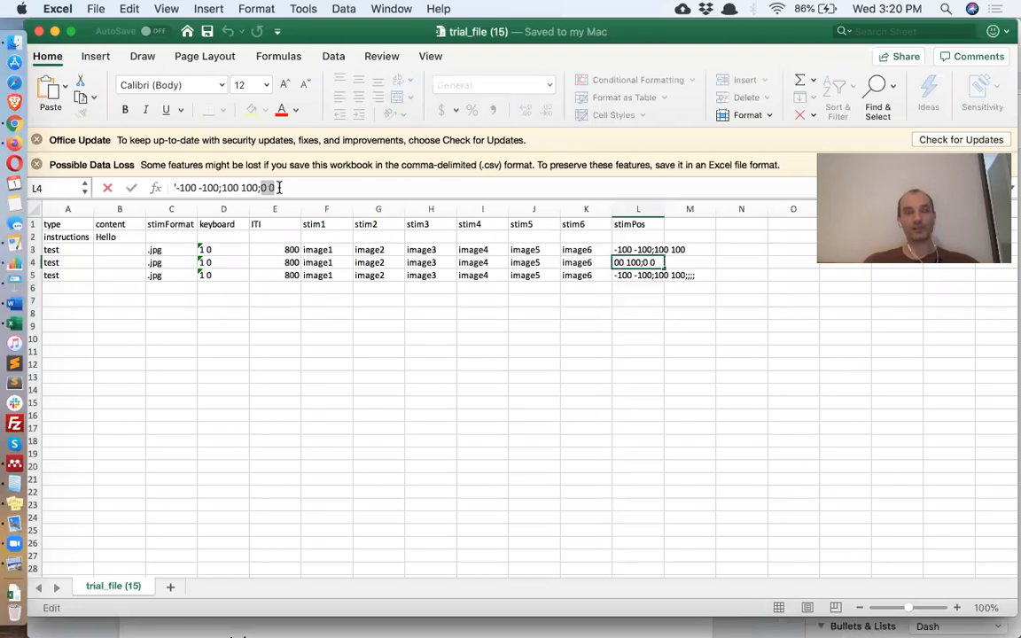
click(413, 428)
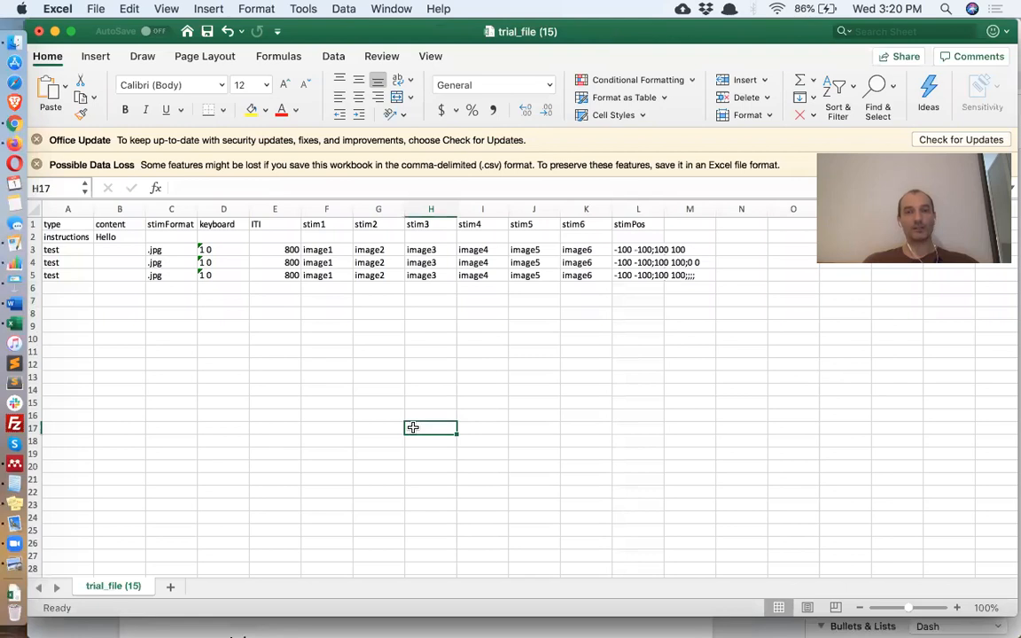
key(super+Tab)
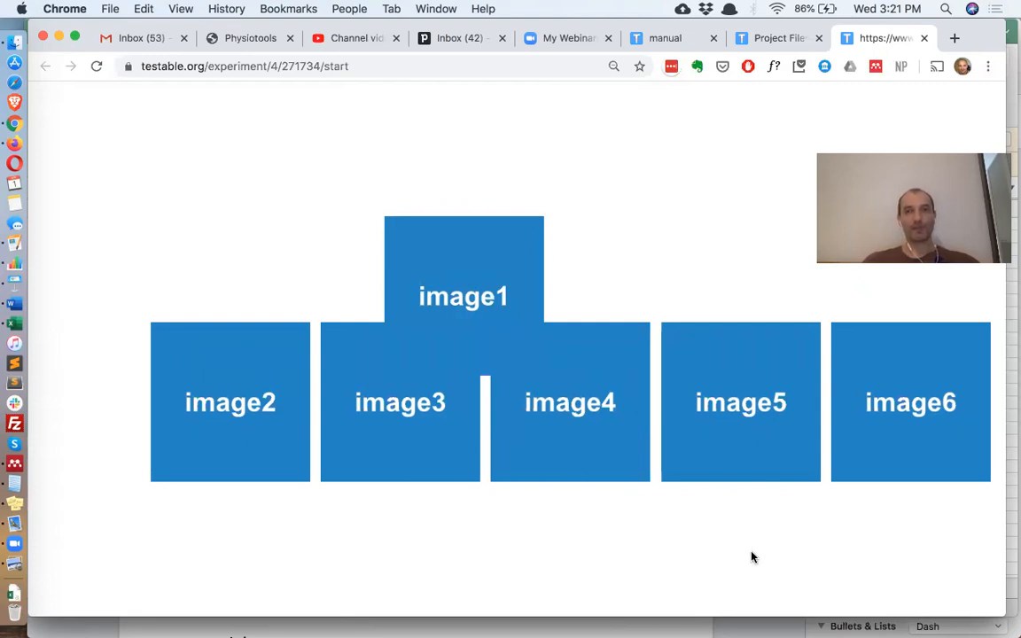
key(super+Tab)
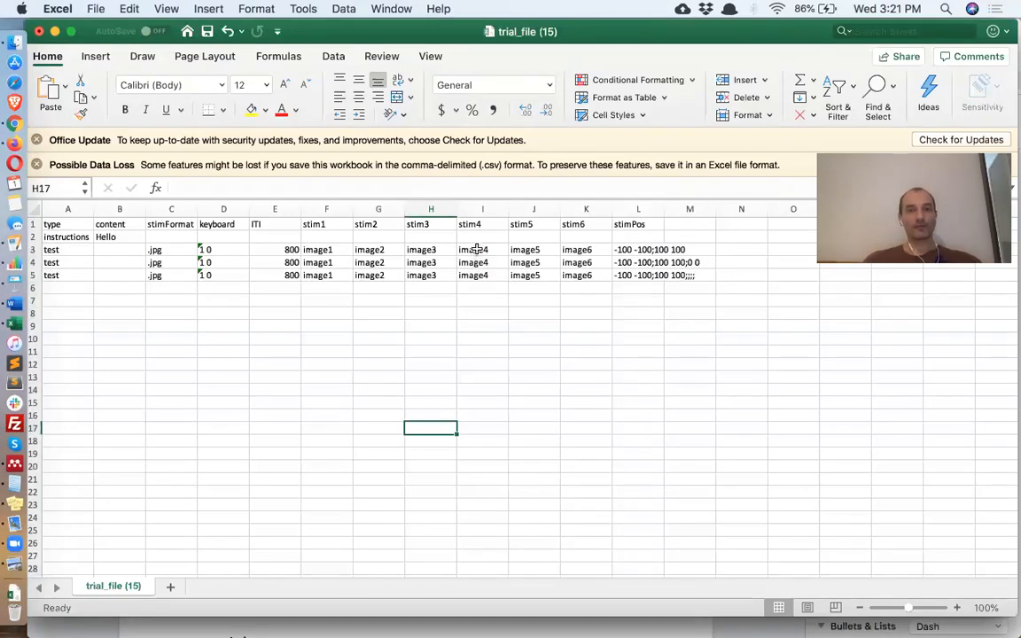
- Clear the extra trial rows 4 and 5
drag(387, 251, 599, 274)
click(364, 290)
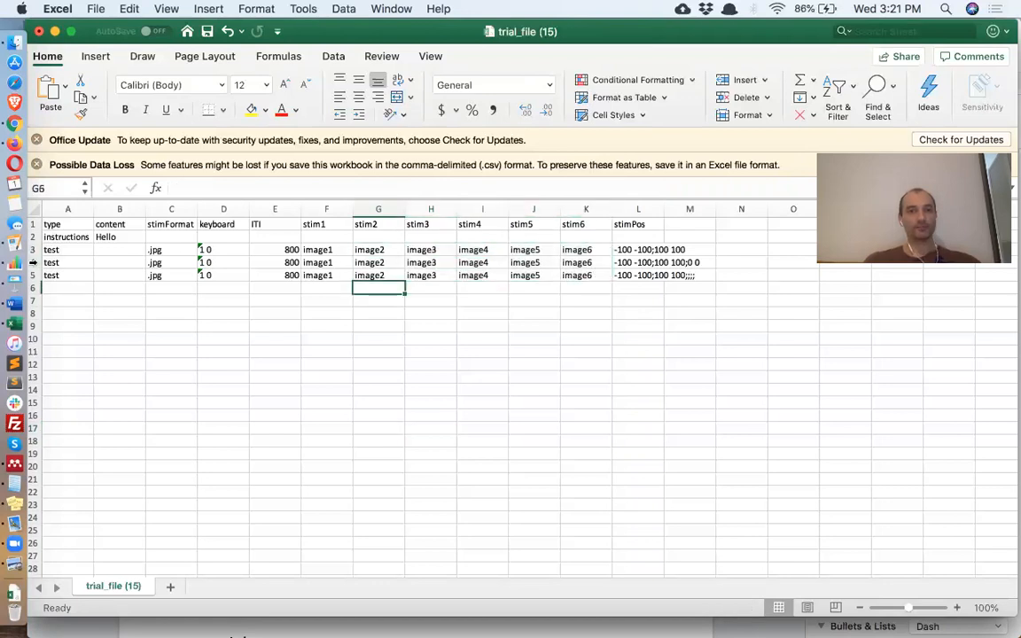
drag(33, 262, 32, 276)
key(Delete)
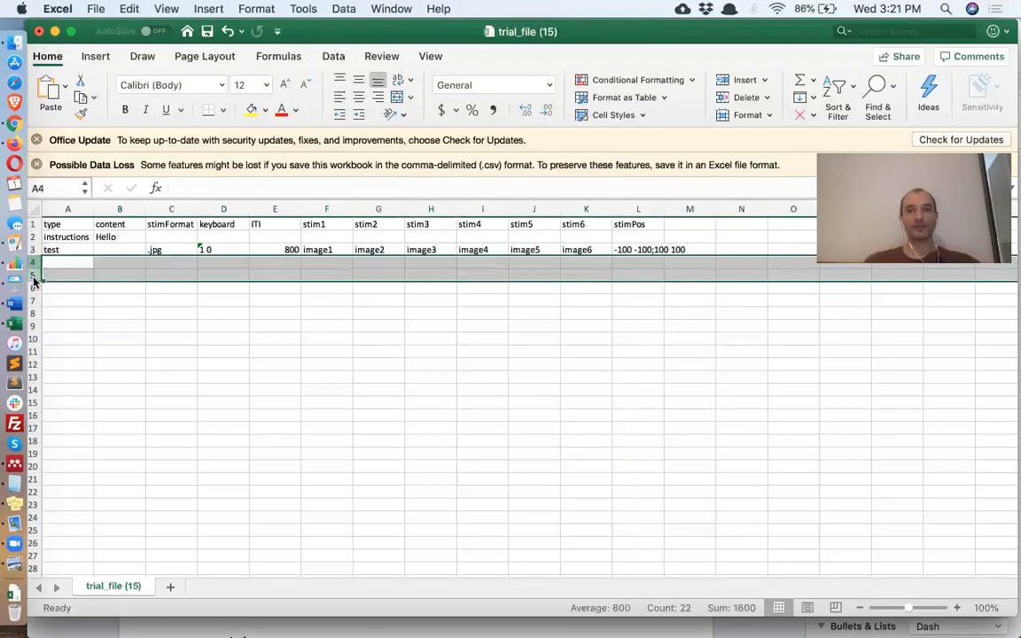
- Empty image2 through image6 from row 3 so only image1 remains
click(640, 250)
drag(388, 251, 565, 255)
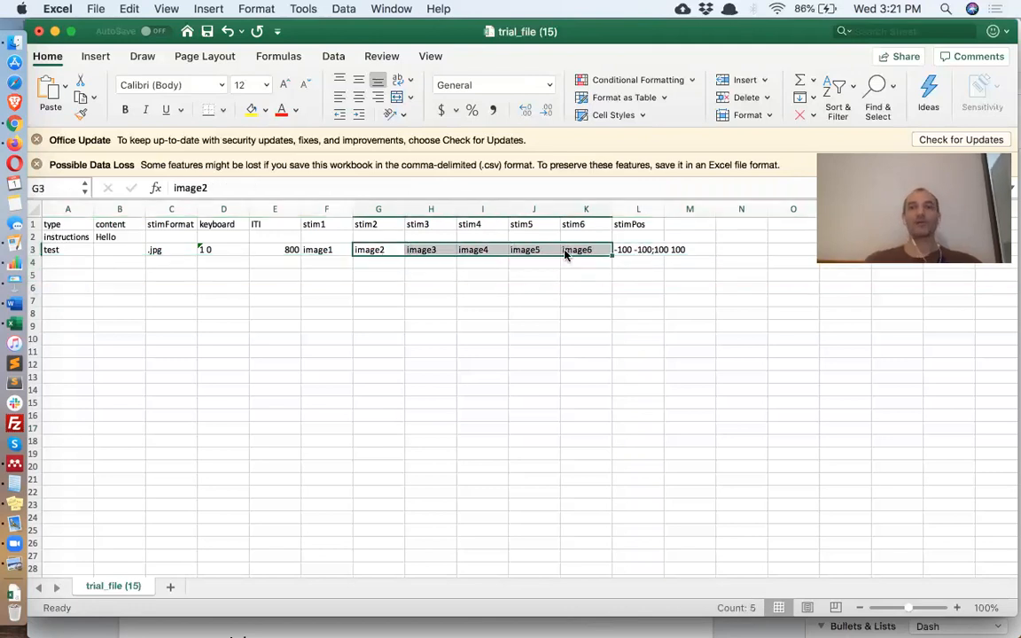
key(Delete)
click(638, 249)
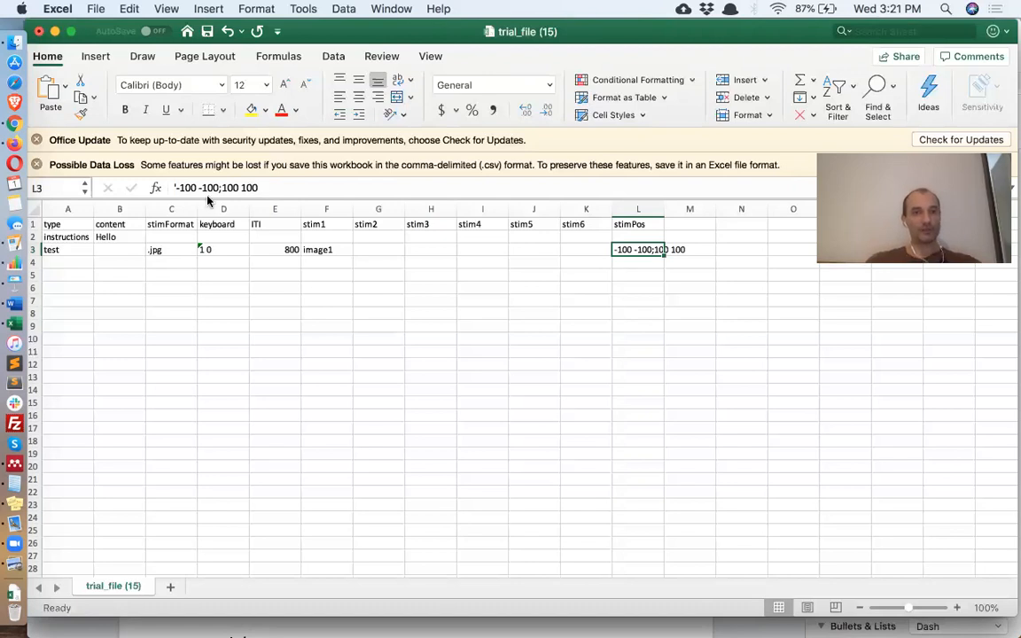
- Rewrite row 3's stimPos coordinates with 200 values and | separators instead of semicolons
click(198, 188)
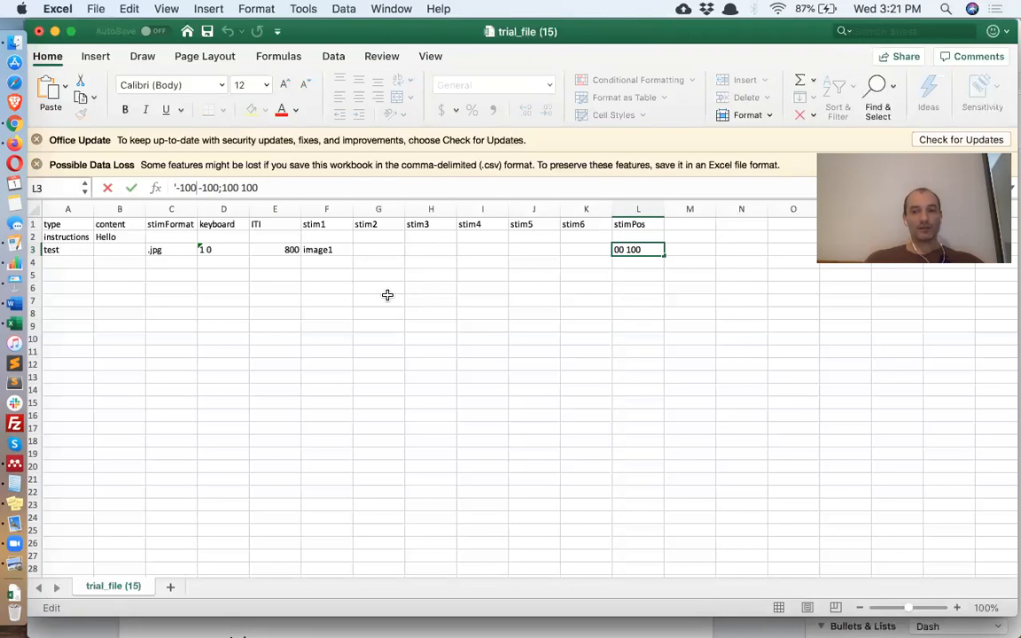
text(|-200)
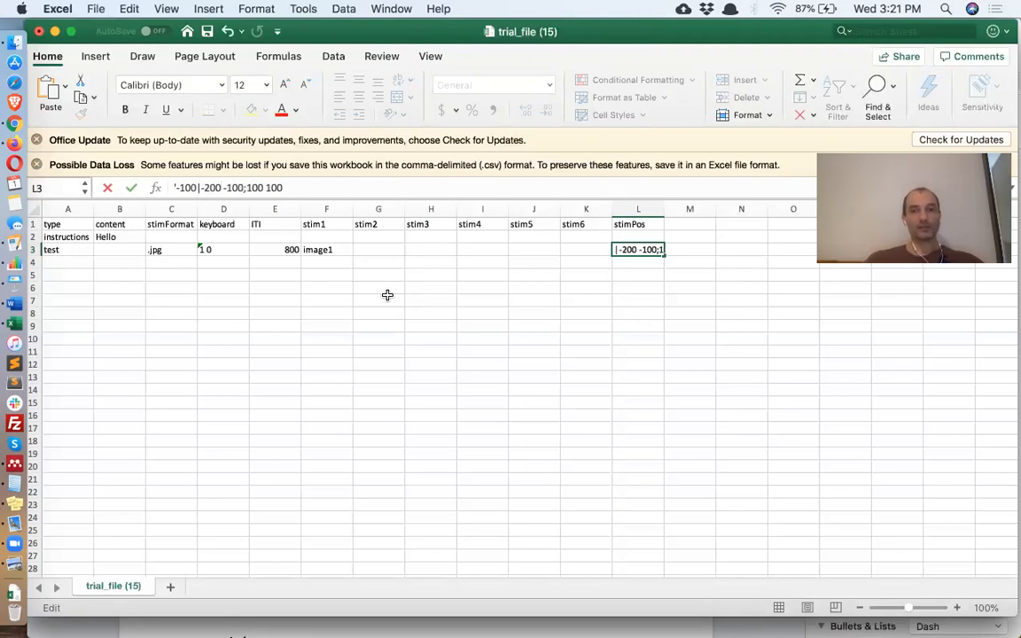
key(BackSpace)
key(BackSpace)
key(BackSpace)
key(BackSpace)
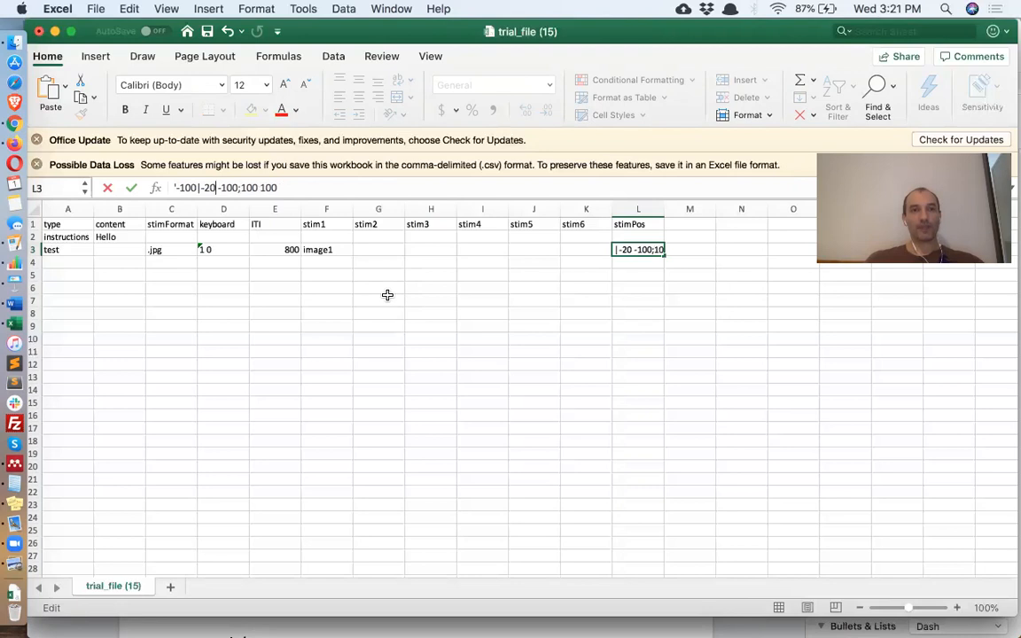
text(200)
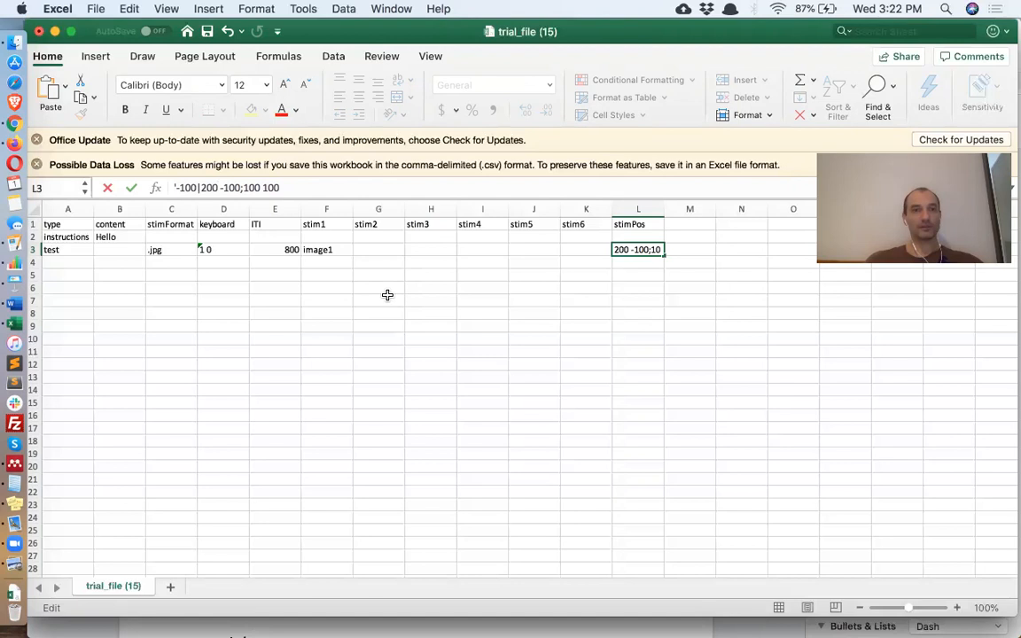
key(BackSpace)
text(2)
key(BackSpace)
text(2)
key(BackSpace)
text(|)
key(Right)
key(Right)
key(Right)
key(Delete)
key(Delete)
key(Delete)
key(Delete)
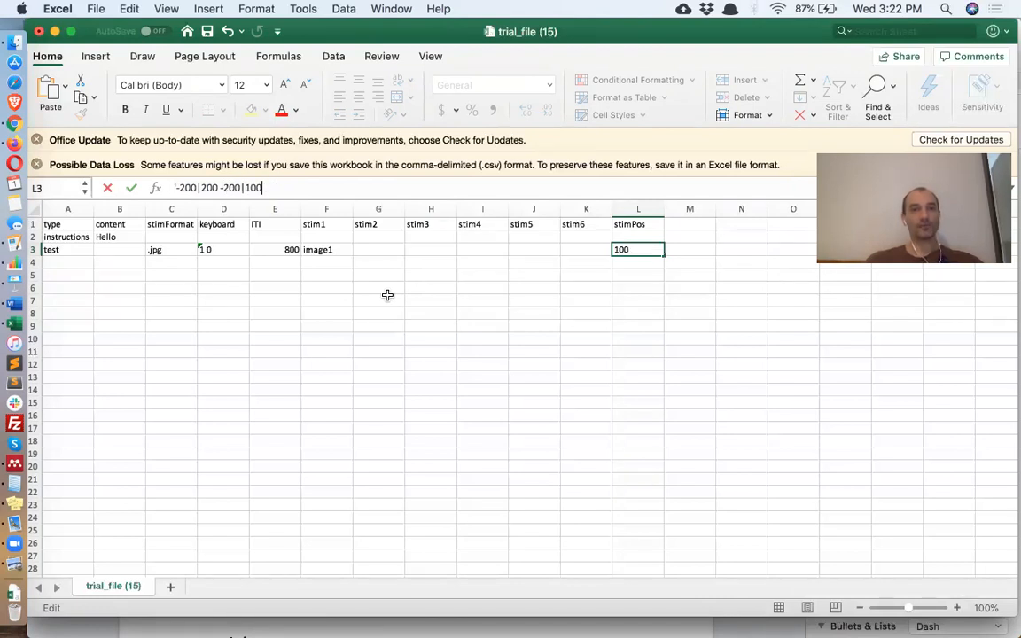
key(Return)
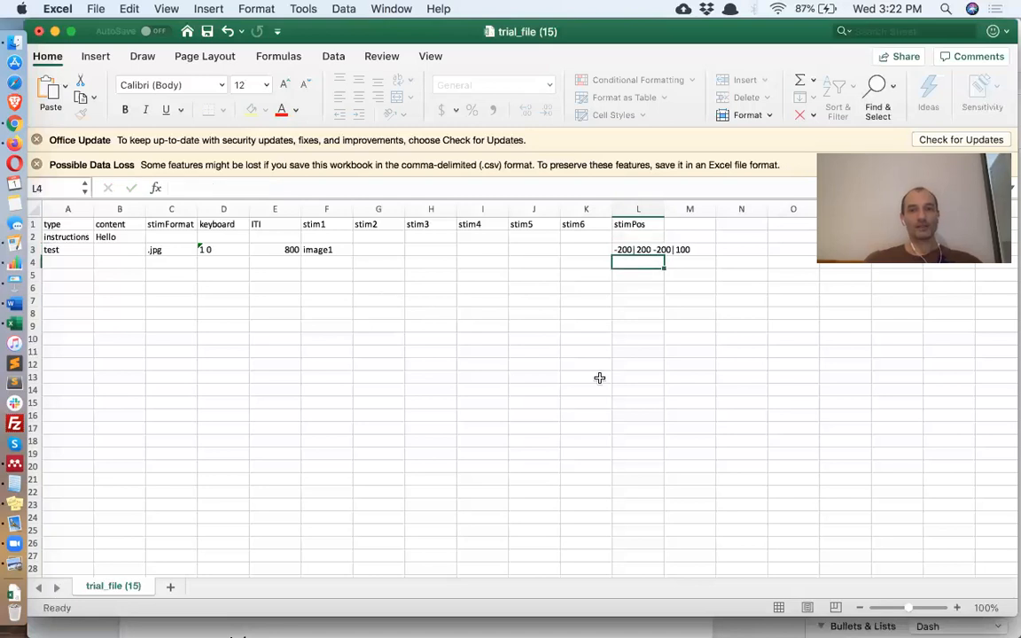
- Fix the last coordinate so stimPos reads -200|200 -200|200, then enlarge the sheet zoom
click(649, 251)
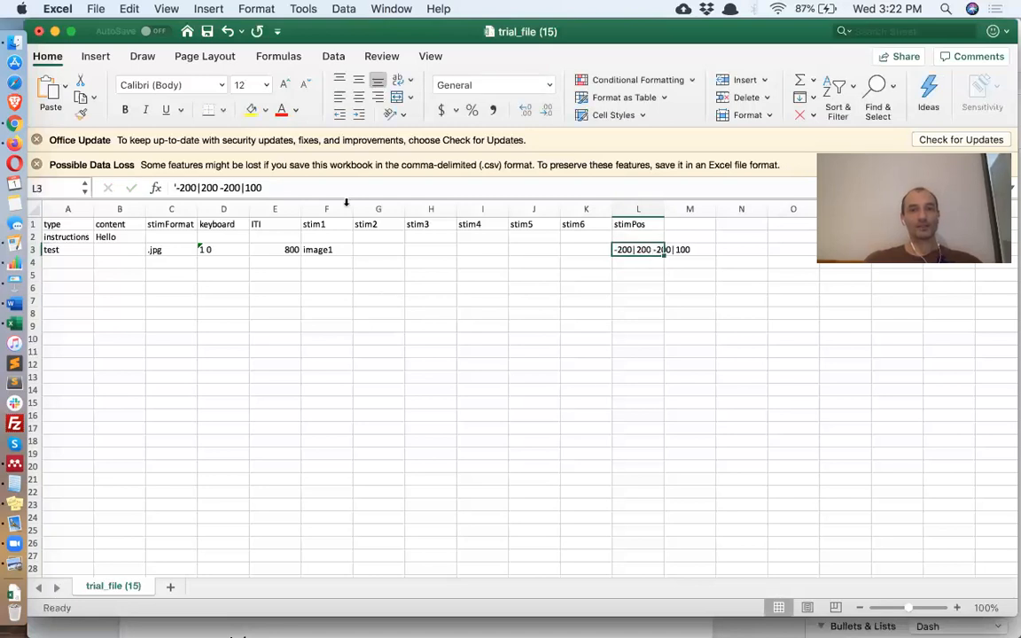
click(213, 187)
double_click(213, 188)
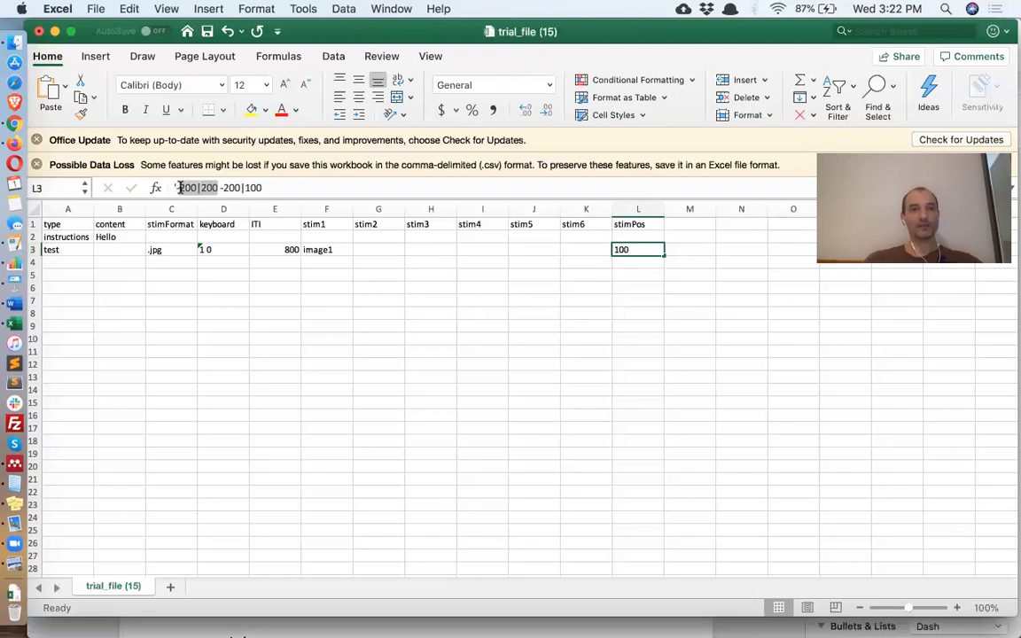
drag(264, 187, 221, 187)
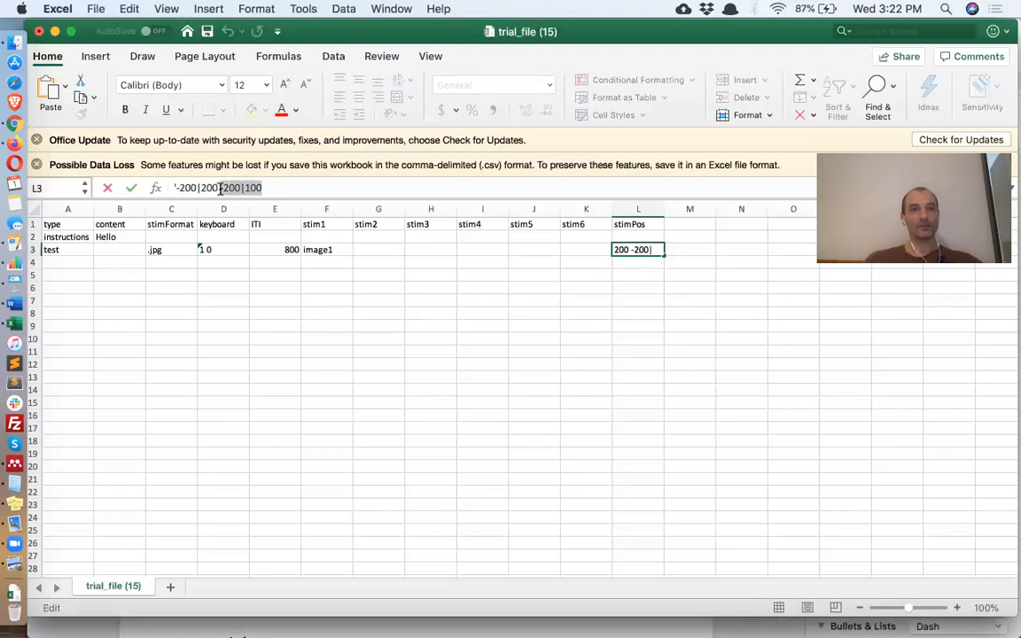
click(250, 188)
key(BackSpace)
text(2)
key(Return)
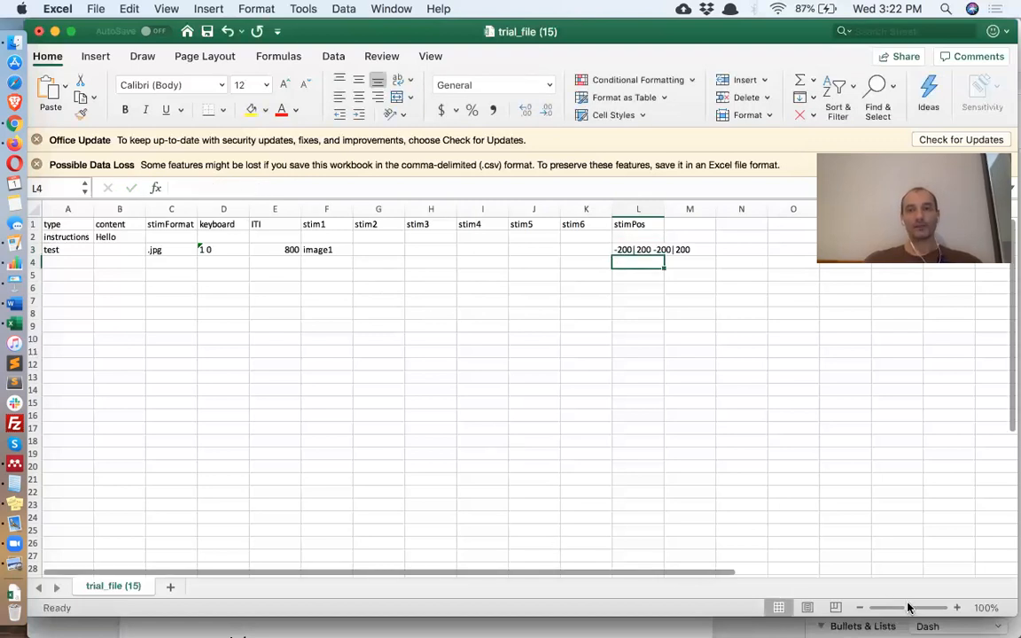
scroll(907, 607, up, 5)
scroll(902, 608, down, 6)
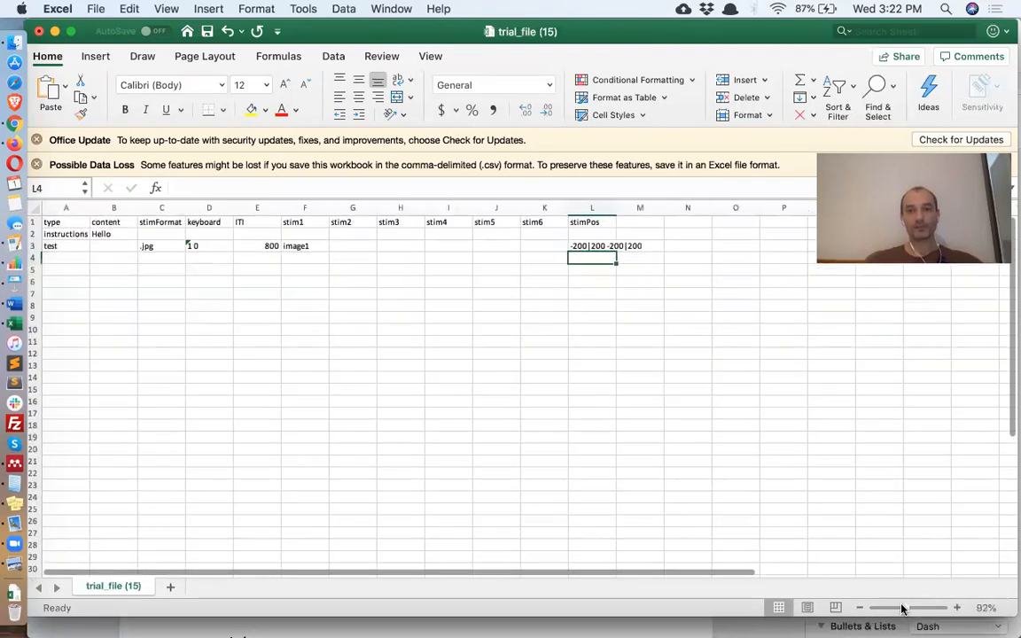
click(911, 608)
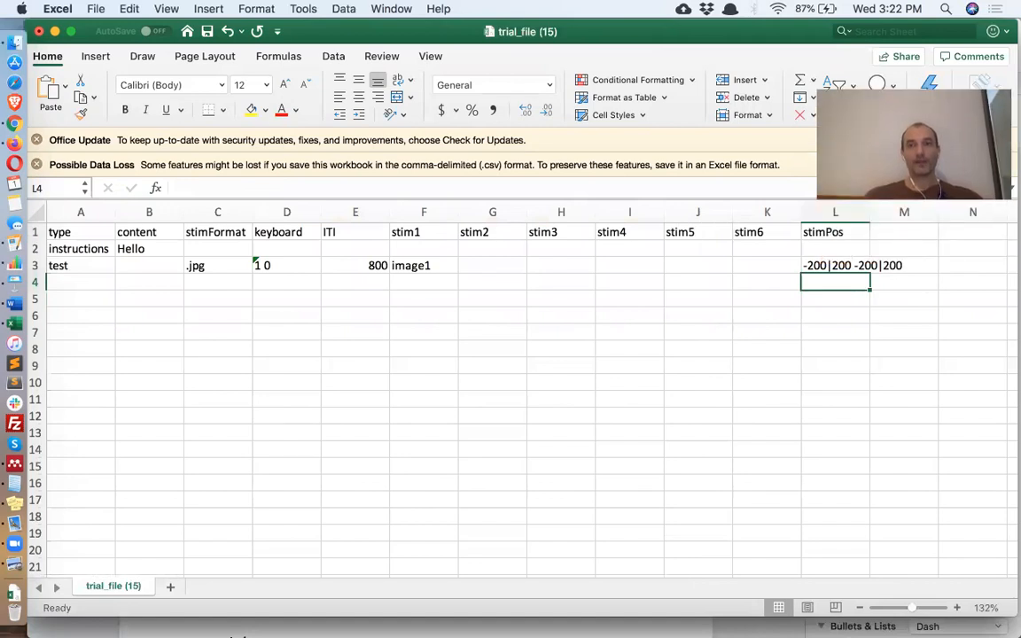
- Duplicate test row 3 into row 4
click(36, 265)
key(super+c)
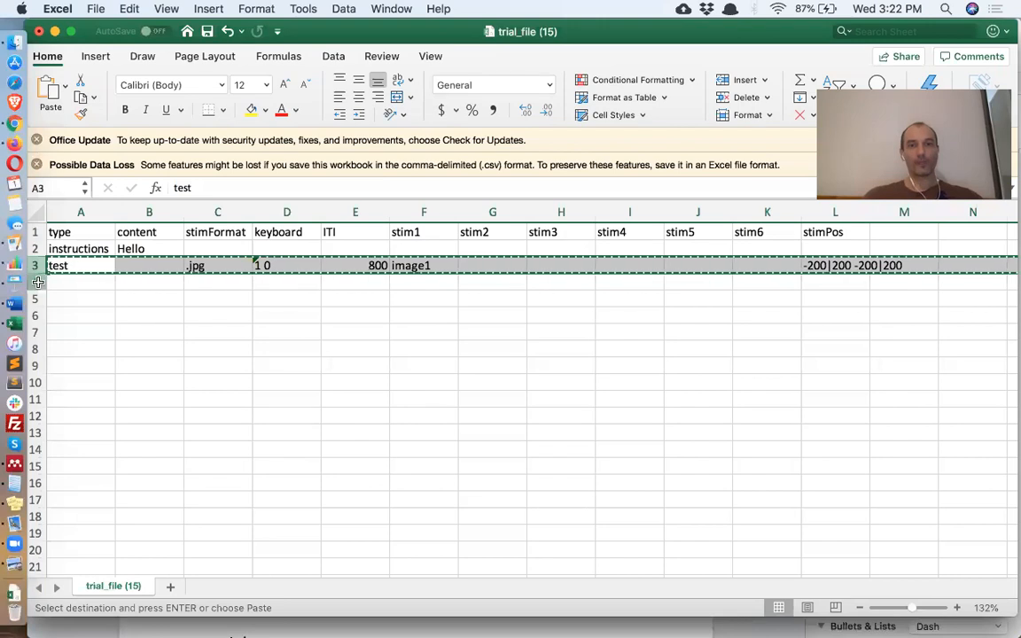
click(35, 282)
key(super+v)
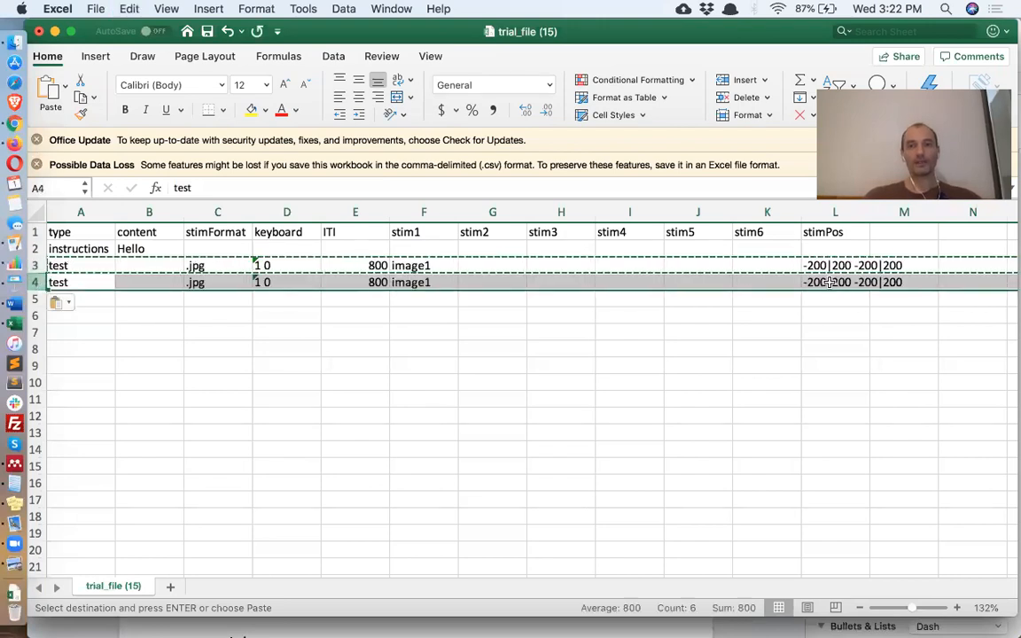
- Change row 4's stimPos to -200_200 -200_200 and save the trial file
click(829, 281)
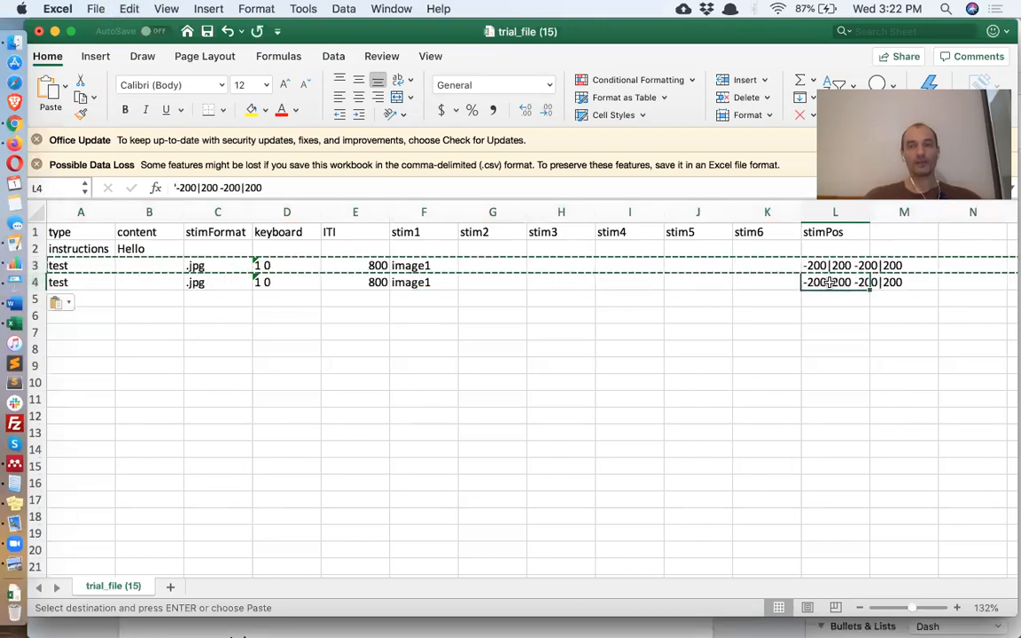
click(200, 188)
key(BackSpace)
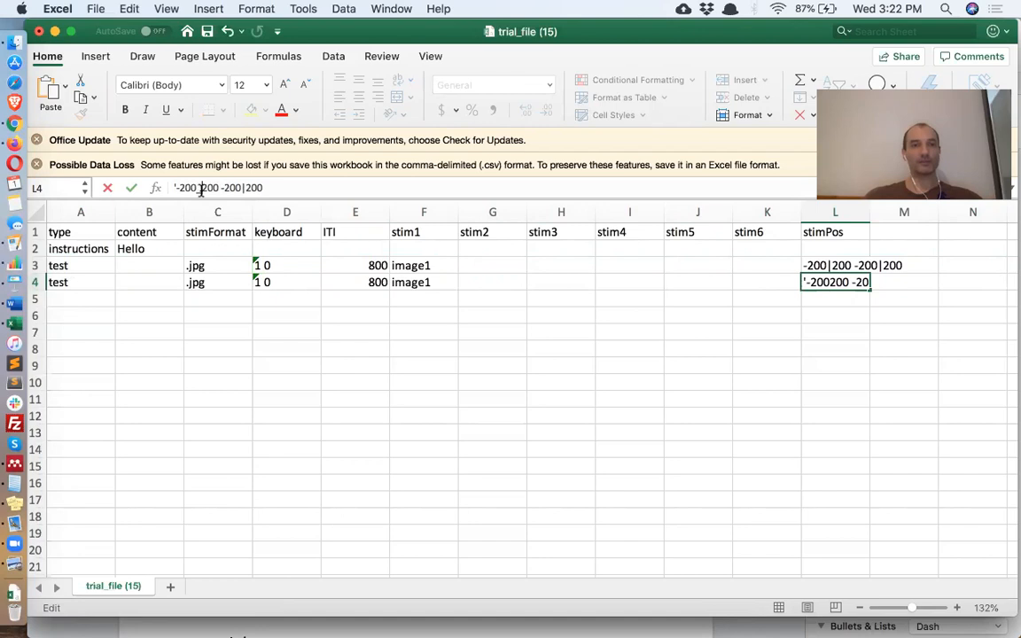
click(246, 187)
key(BackSpace)
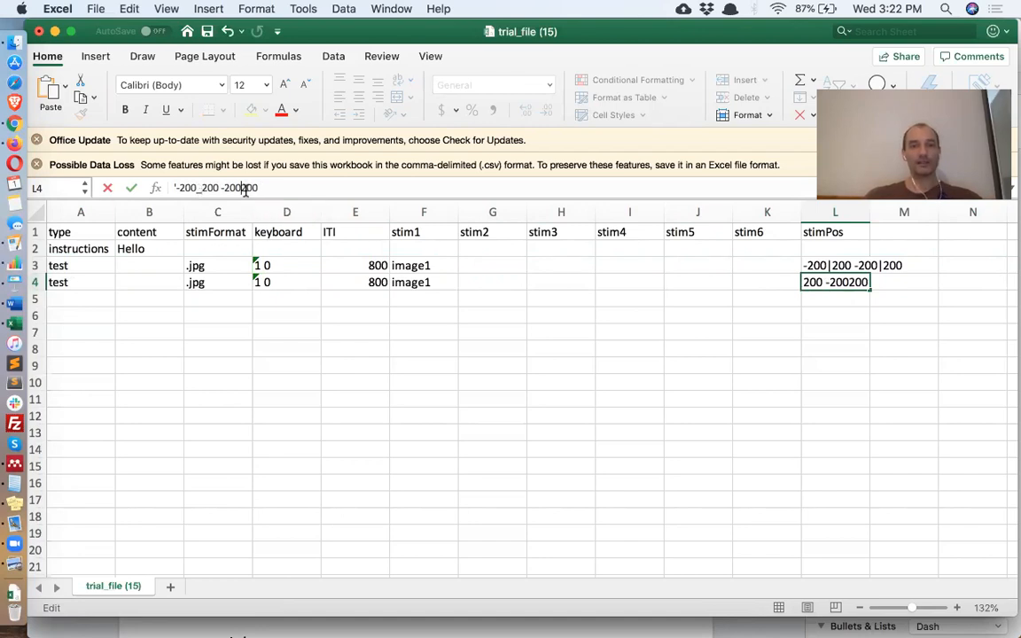
text(_)
key(Return)
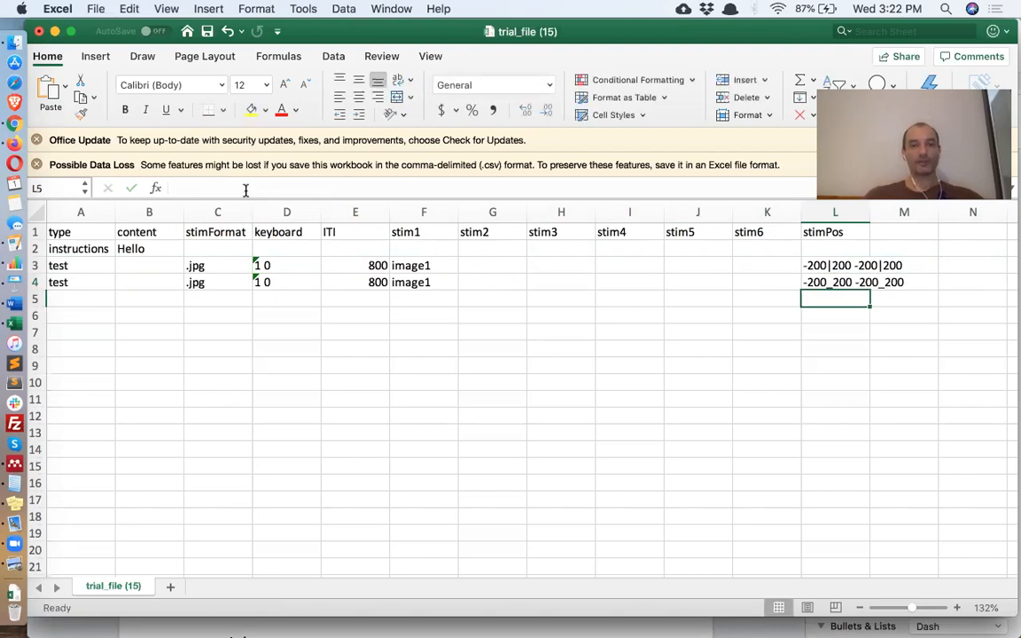
key(super+s)
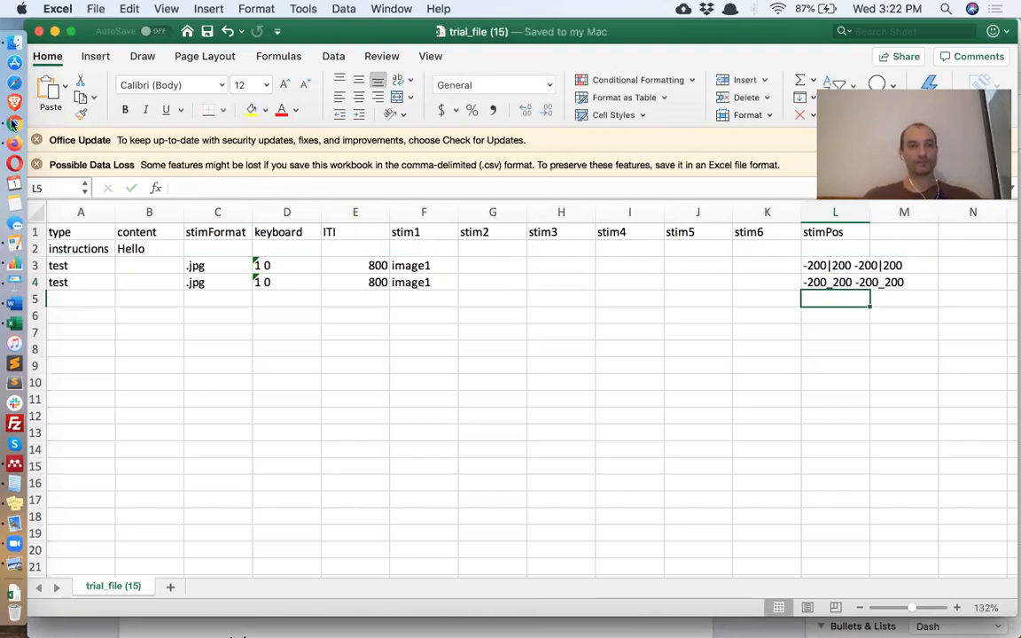
- Re-upload the saved trial CSV to the Testable project files
click(14, 122)
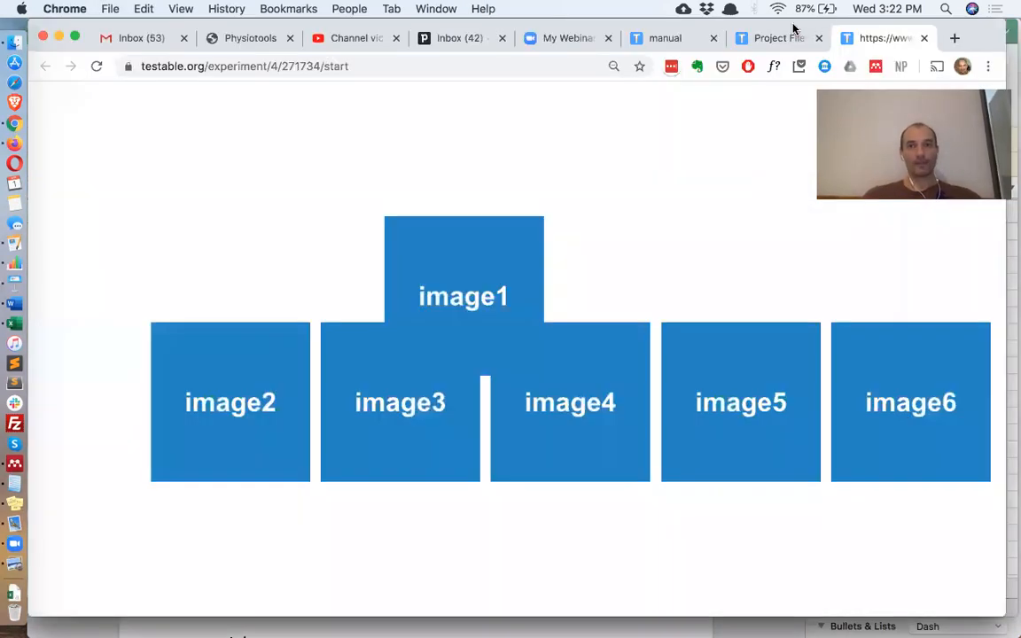
click(770, 40)
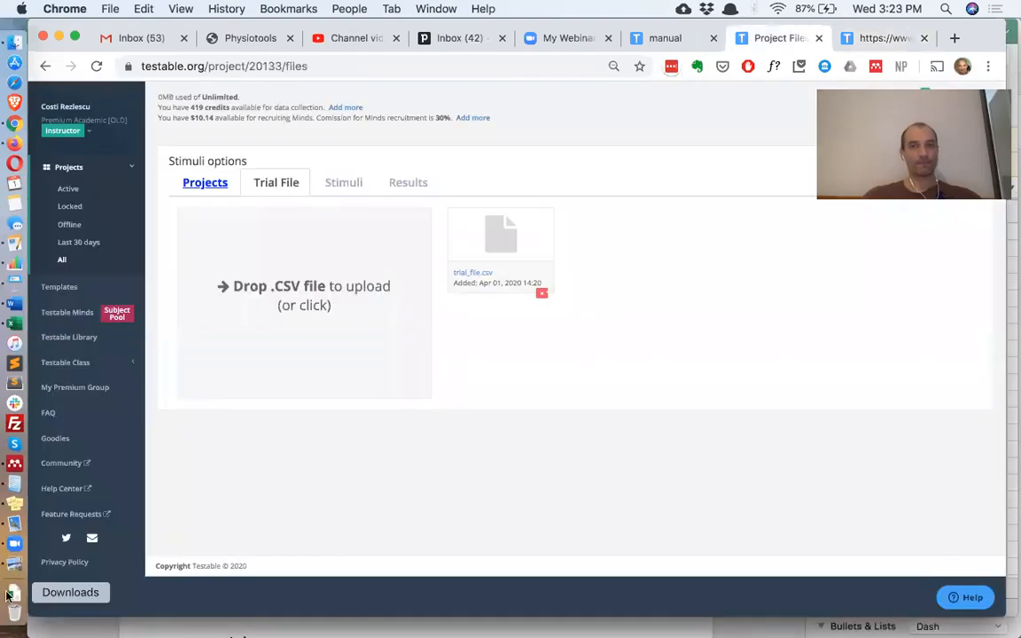
click(14, 593)
drag(208, 145, 331, 300)
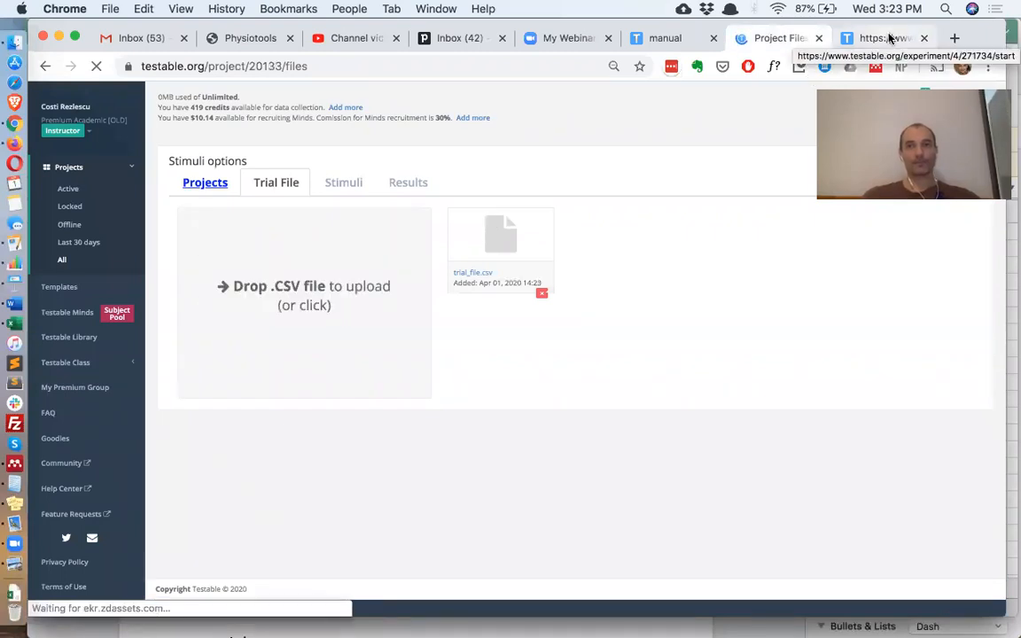
- Reload the experiment preview and advance past Hello to the image1 trial
click(886, 39)
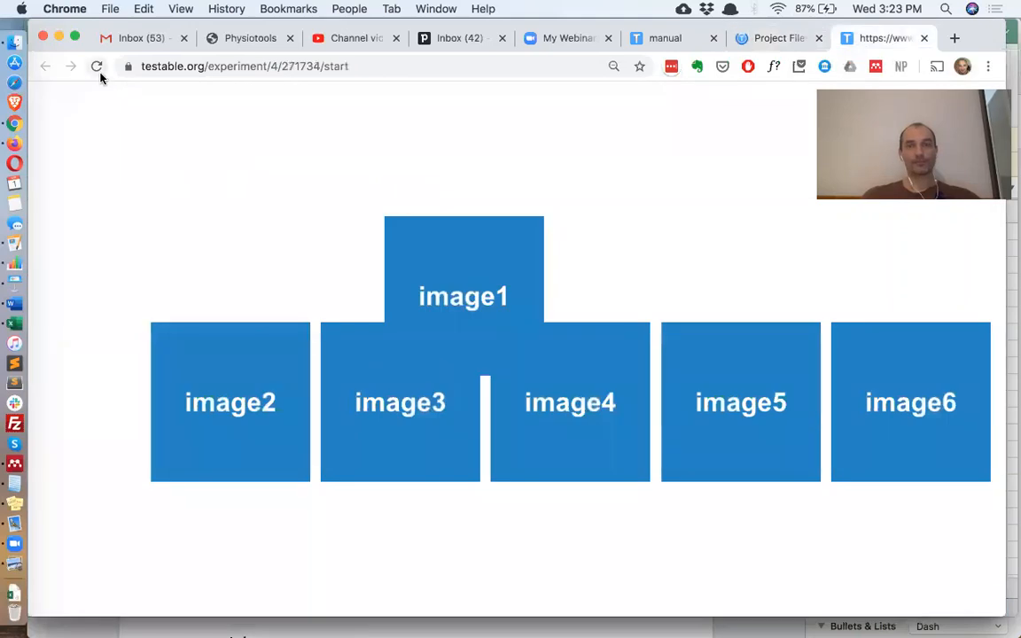
click(97, 67)
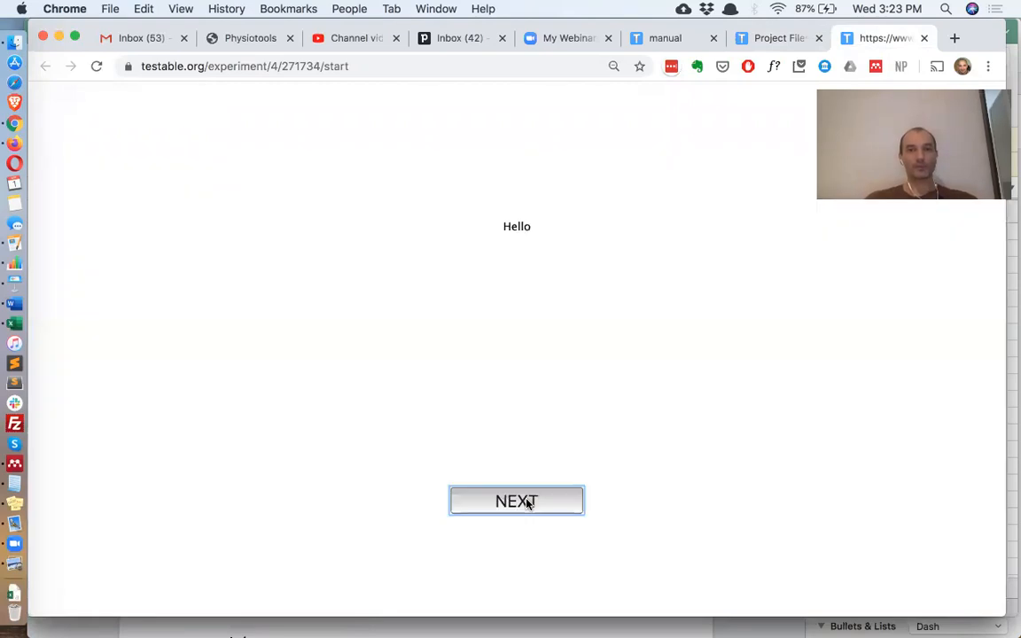
click(527, 502)
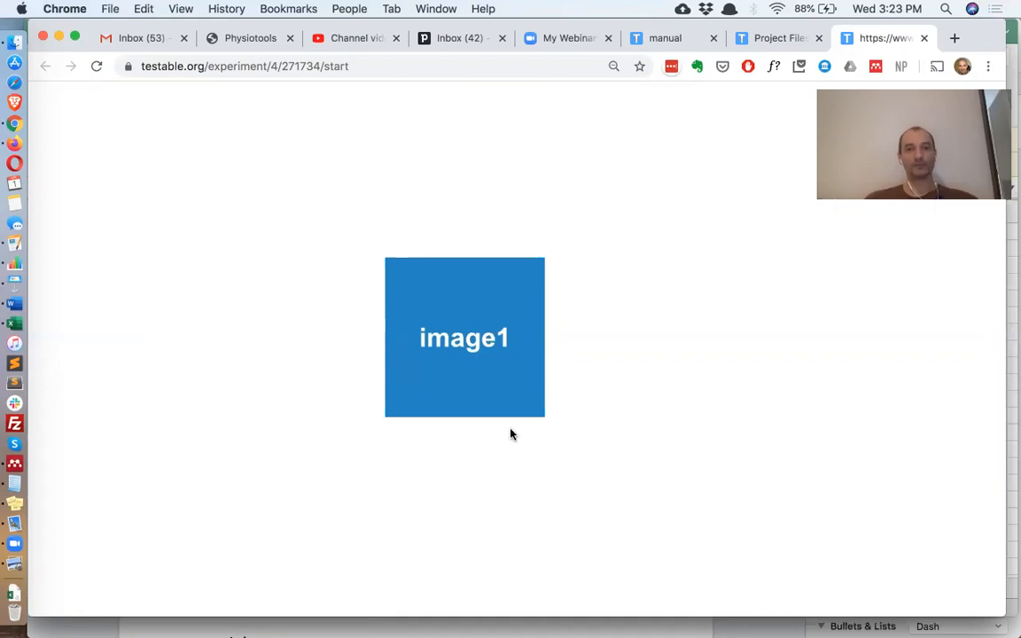
key(super+Tab)
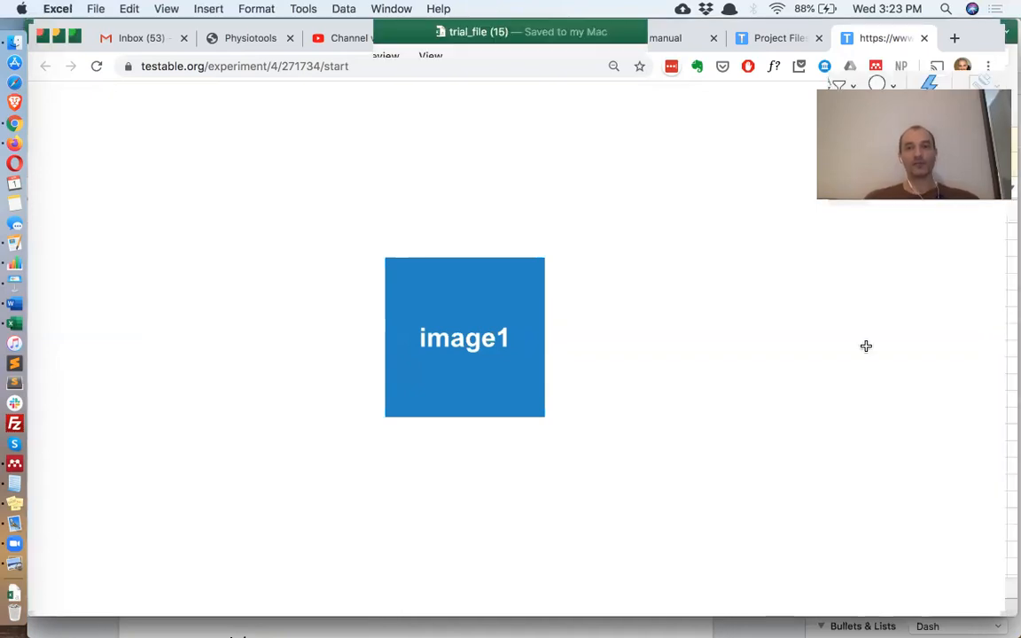
- Extend row 3's stimPos to '-200|200 -200|200;-200|200 -200|200'
click(840, 268)
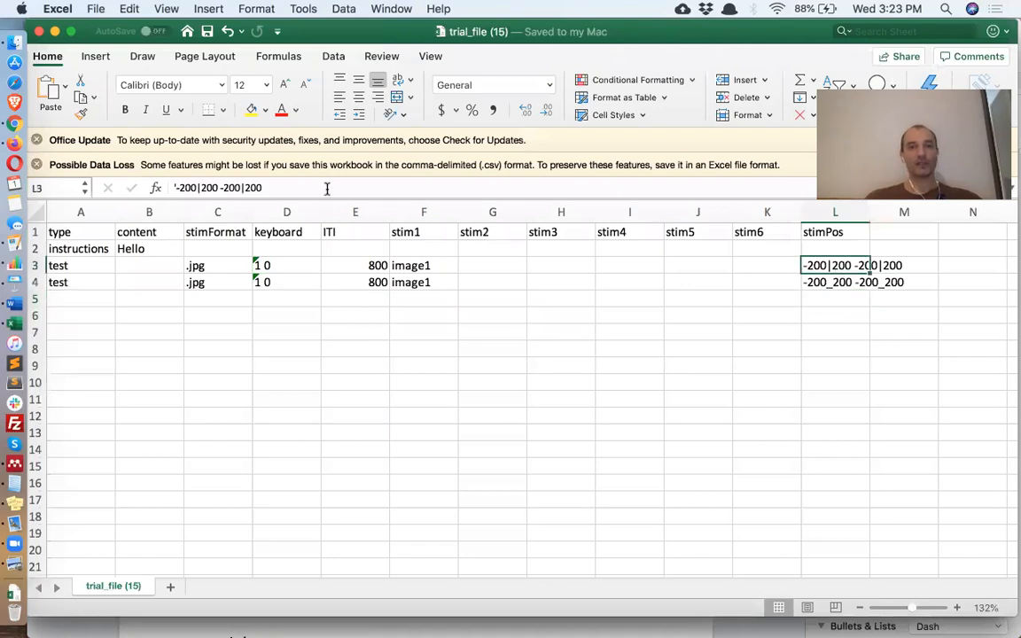
click(327, 189)
text(;)
drag(179, 188, 291, 193)
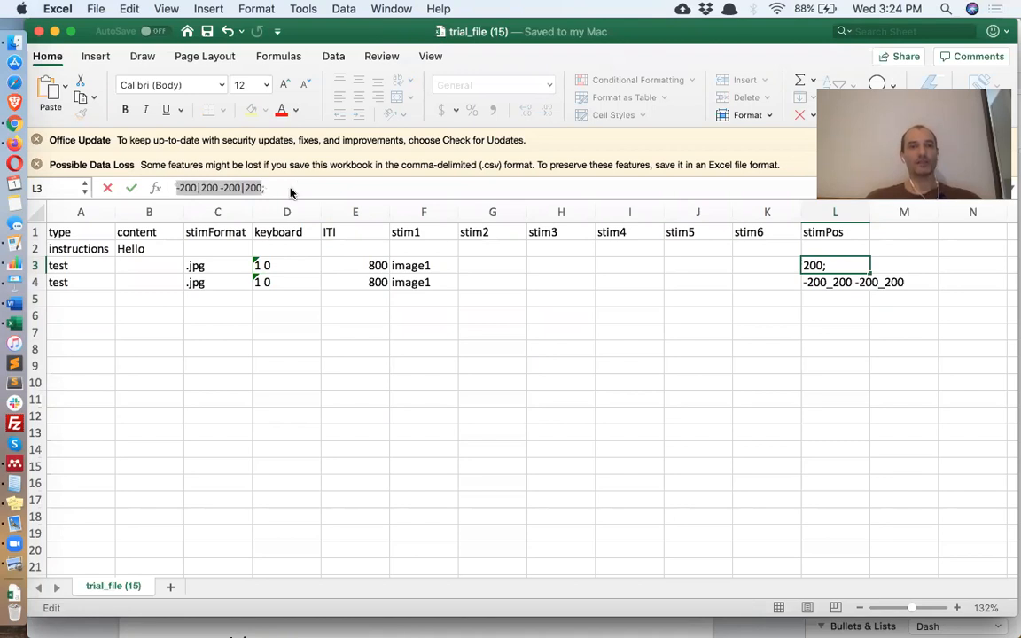
key(super+c)
click(290, 193)
key(super+v)
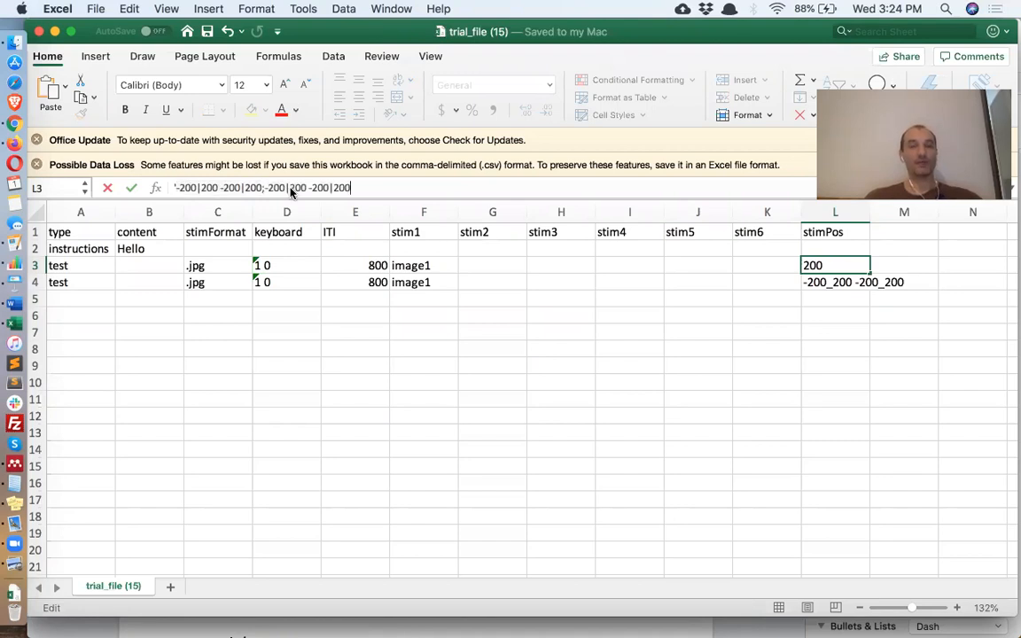
key(Return)
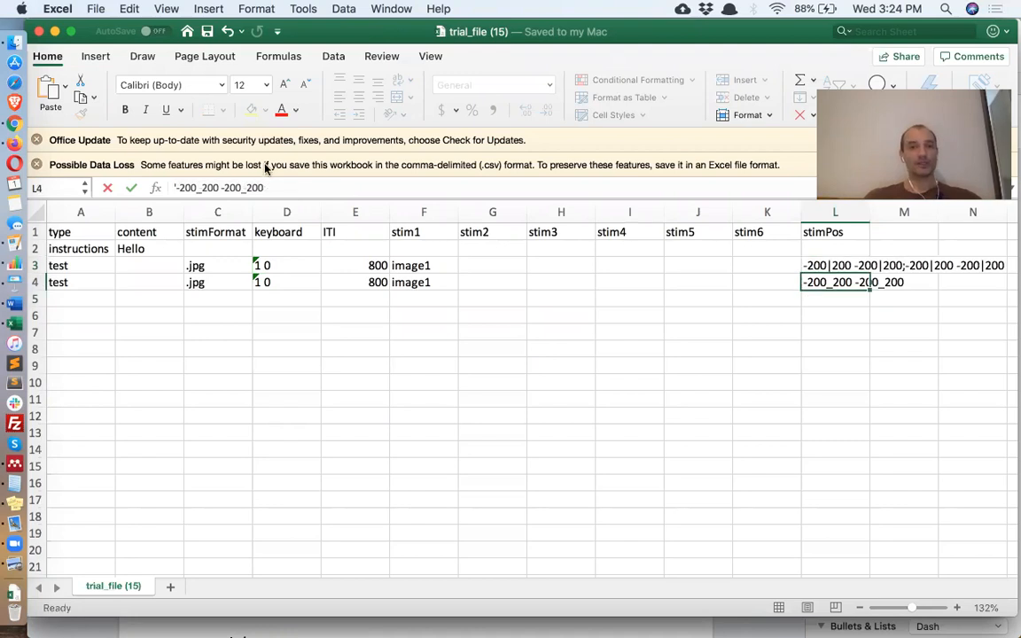
- Set row 4's stimPos to '-200_200_50 -200_200_50'
click(278, 187)
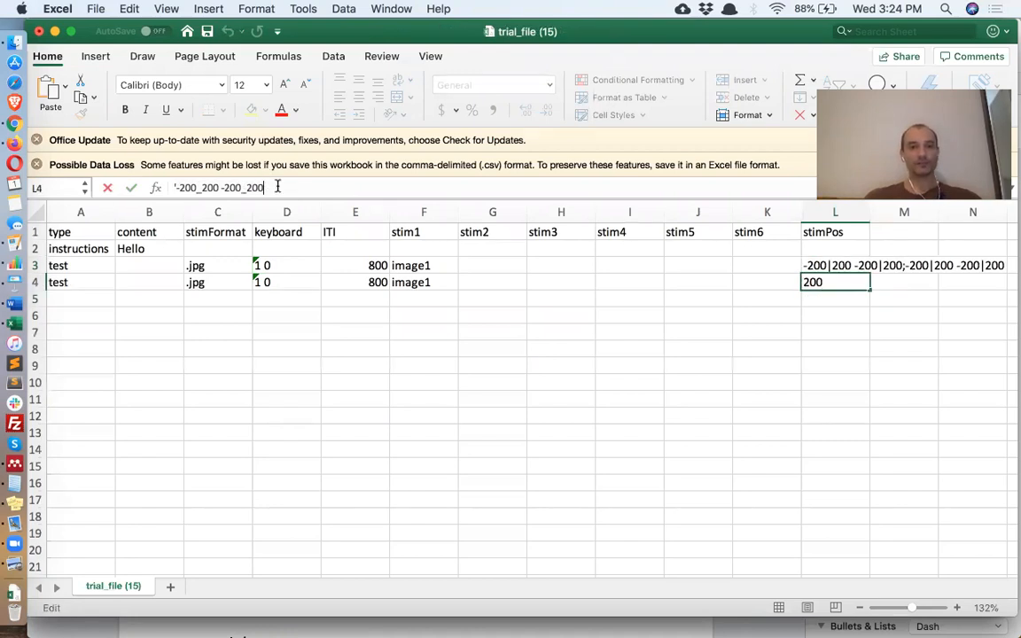
text(;)
drag(264, 188, 176, 193)
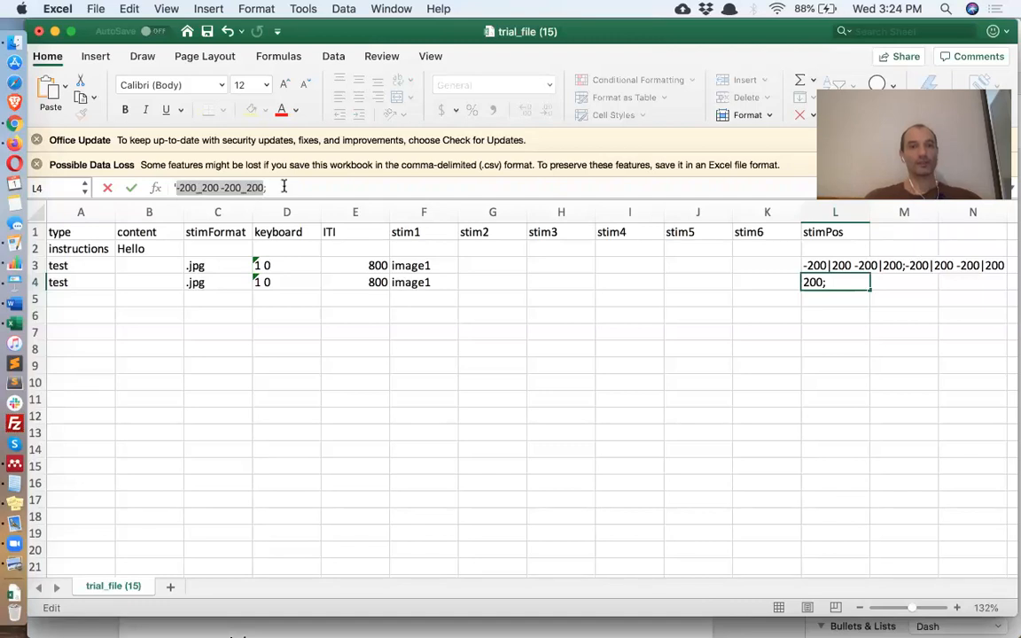
click(284, 187)
key(super+v)
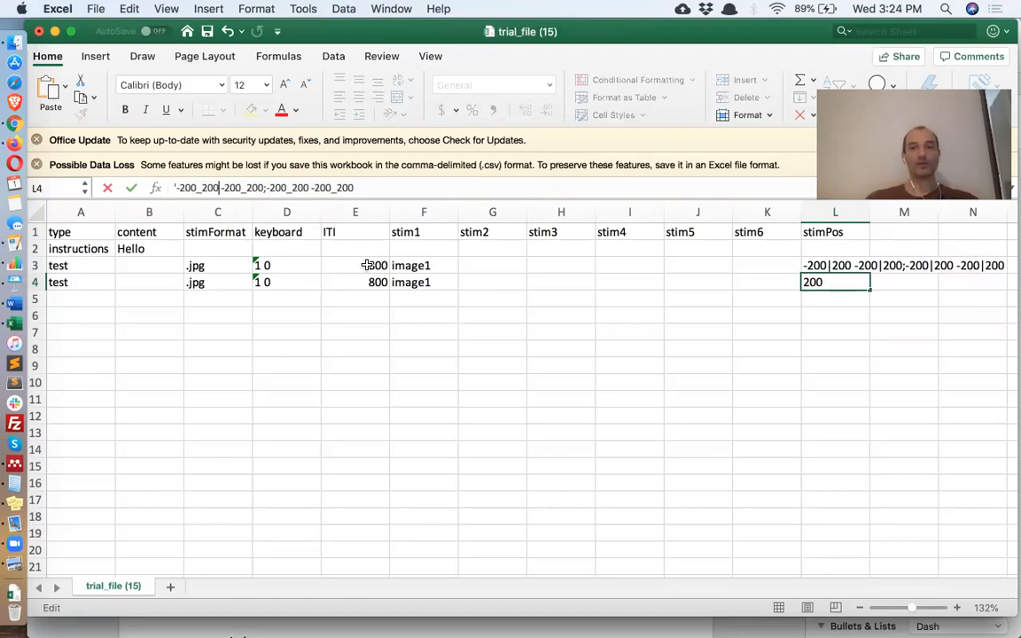
text(_50)
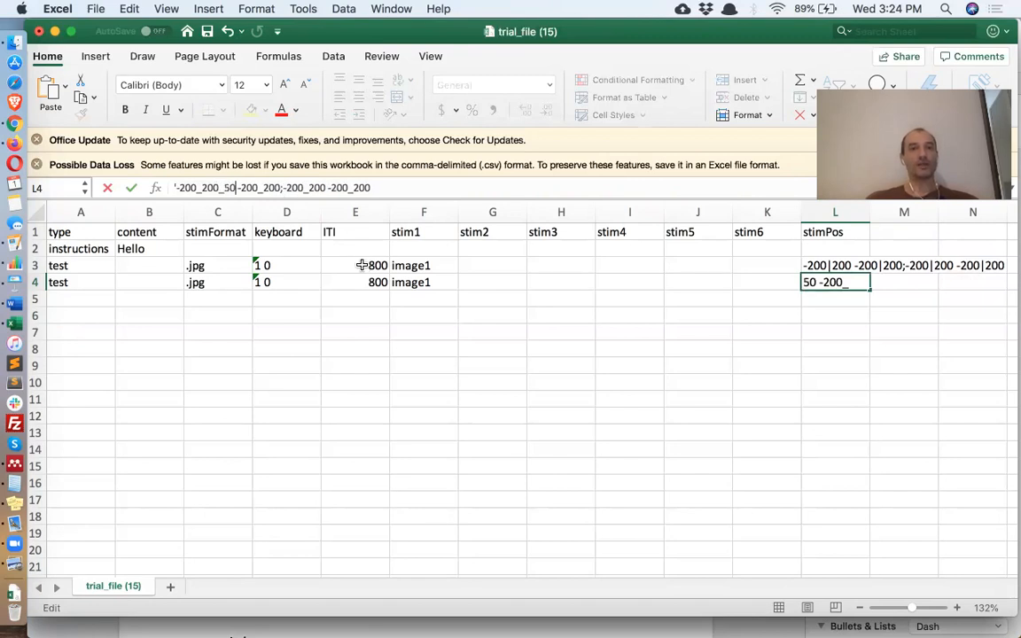
click(278, 188)
text(_50)
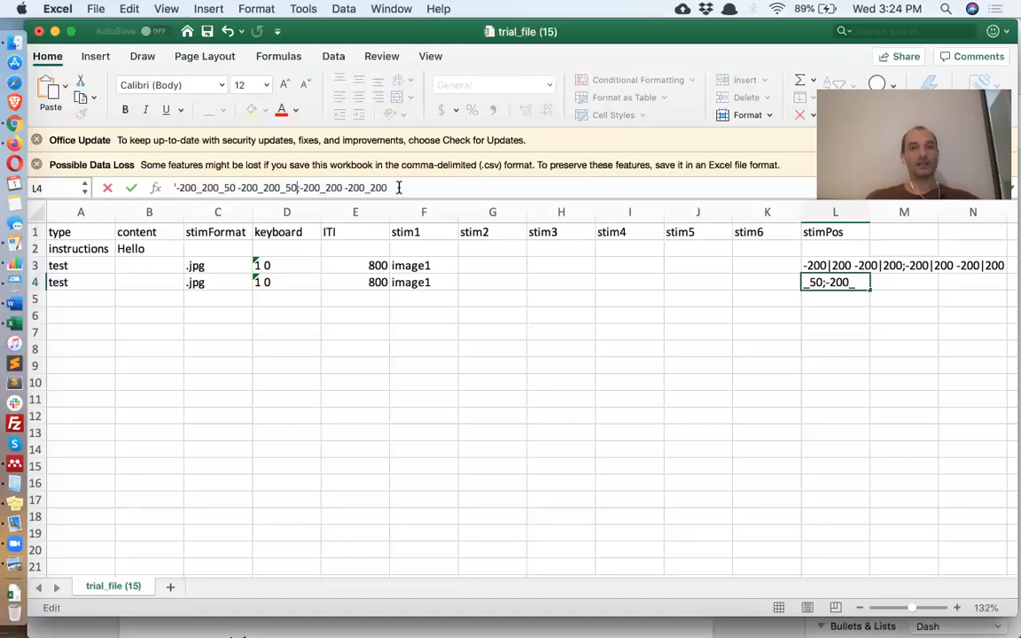
drag(398, 187, 298, 188)
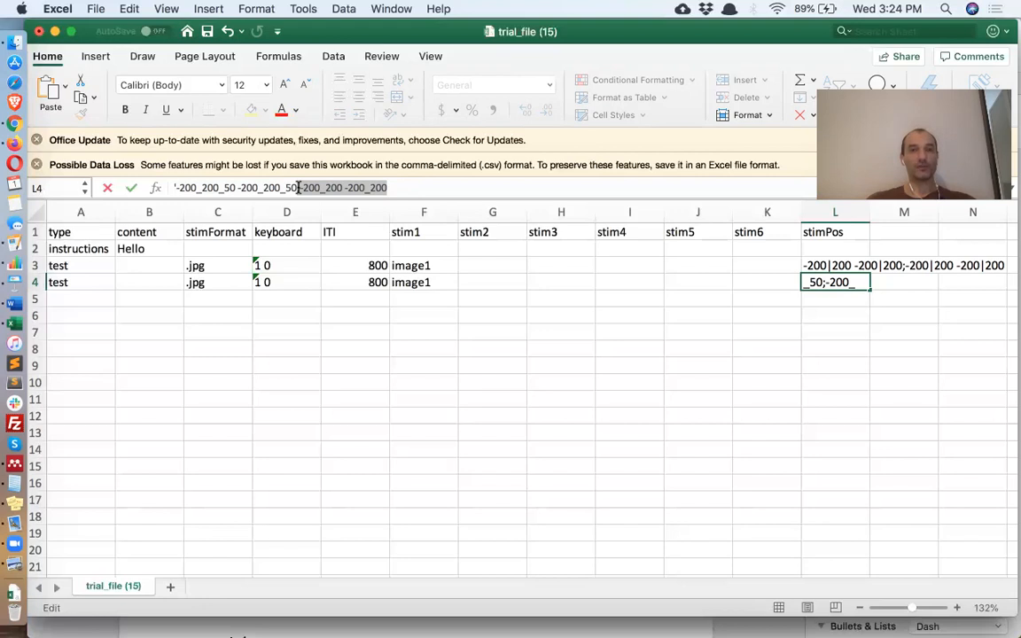
key(BackSpace)
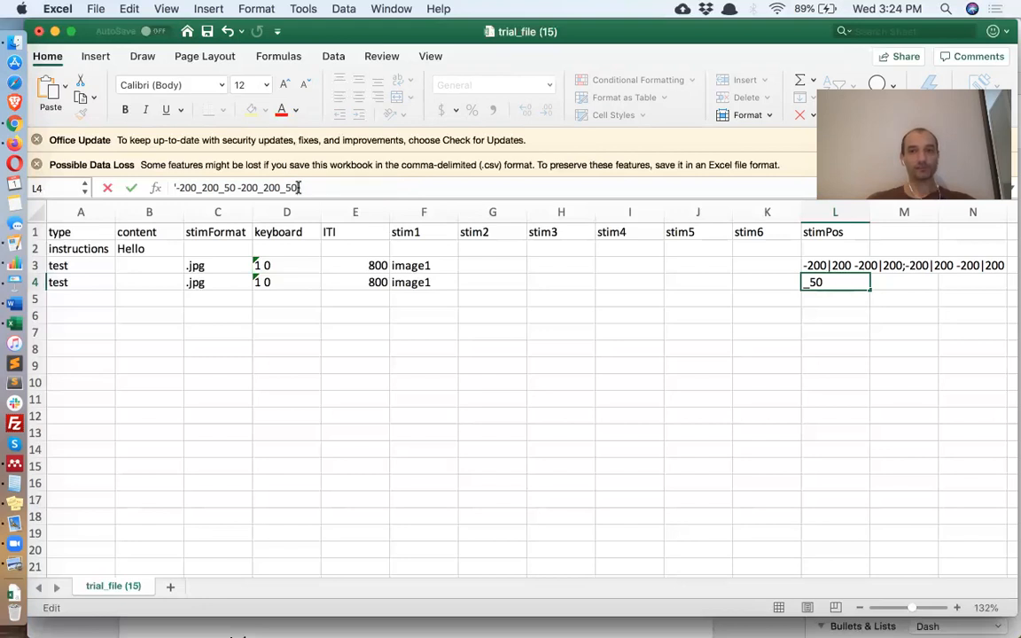
key(Return)
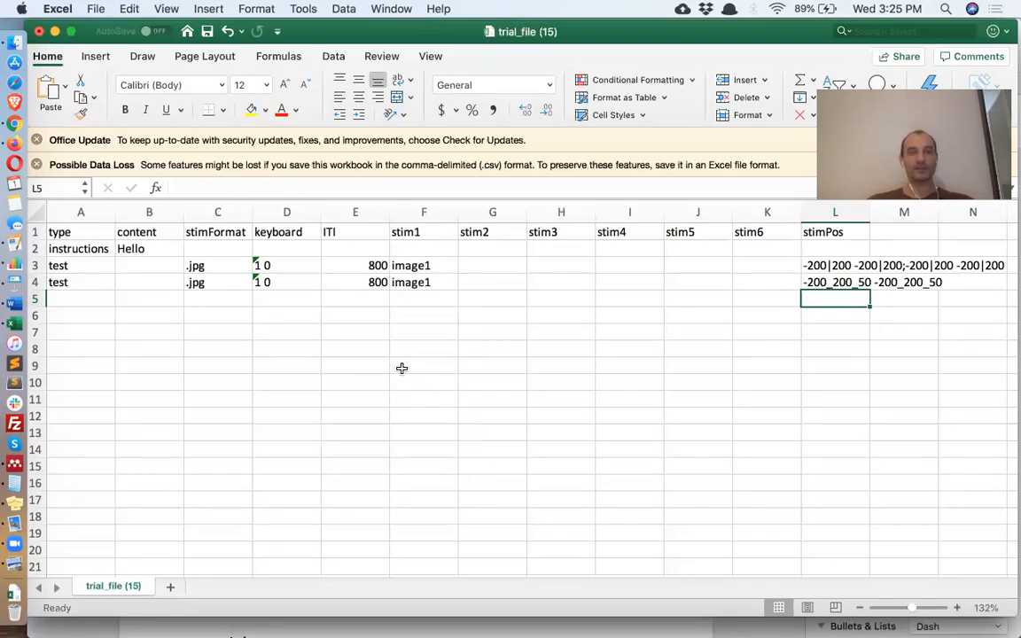
click(829, 232)
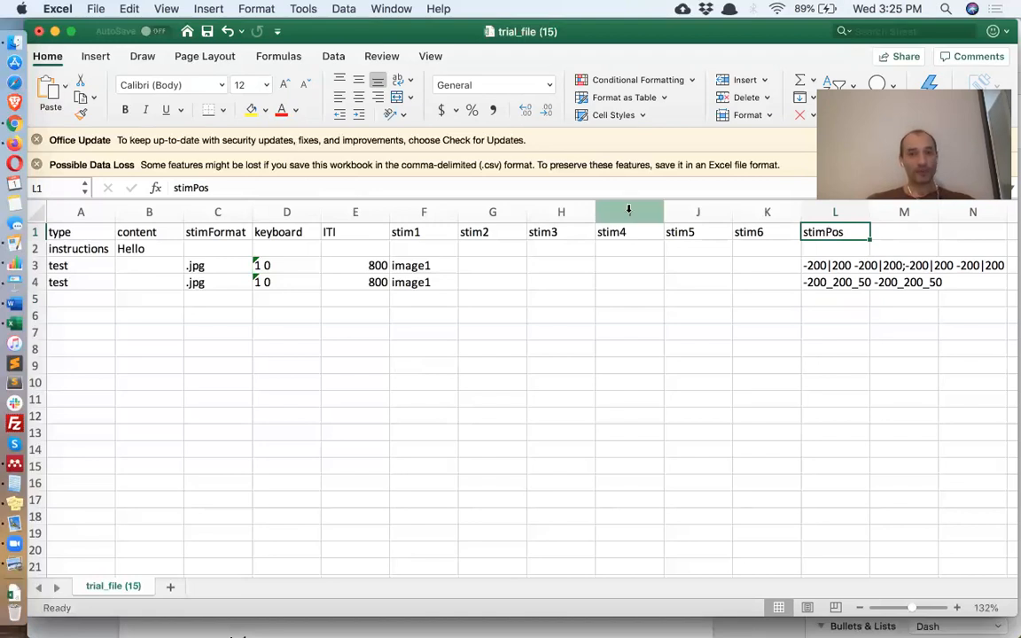
- Clear the stimPos and stim2–stim6 columns and add an 'audio' header after stim1
drag(841, 293, 834, 228)
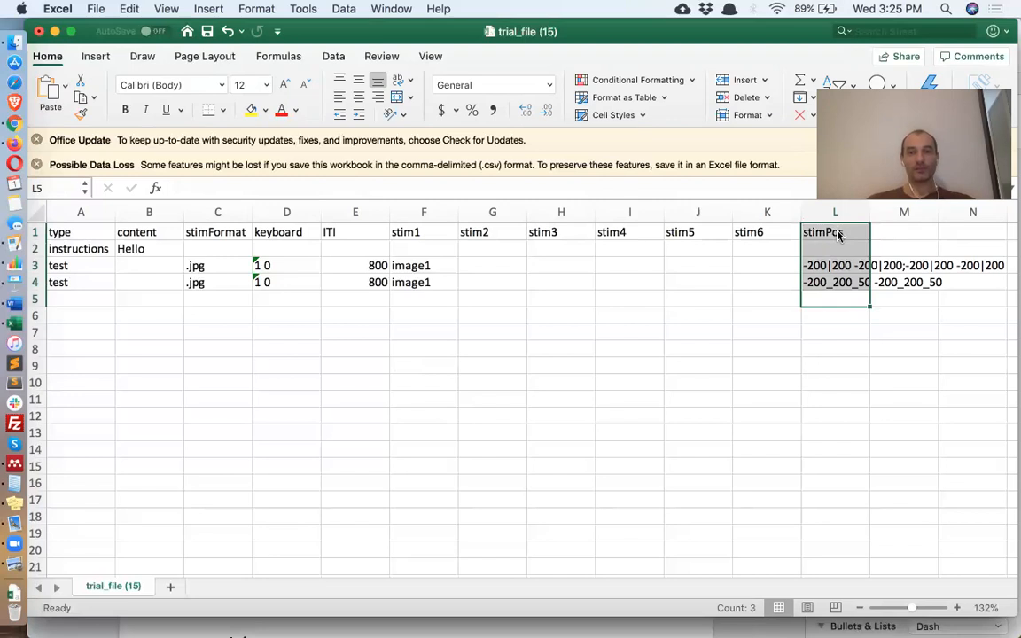
key(Delete)
drag(516, 232, 762, 303)
key(Delete)
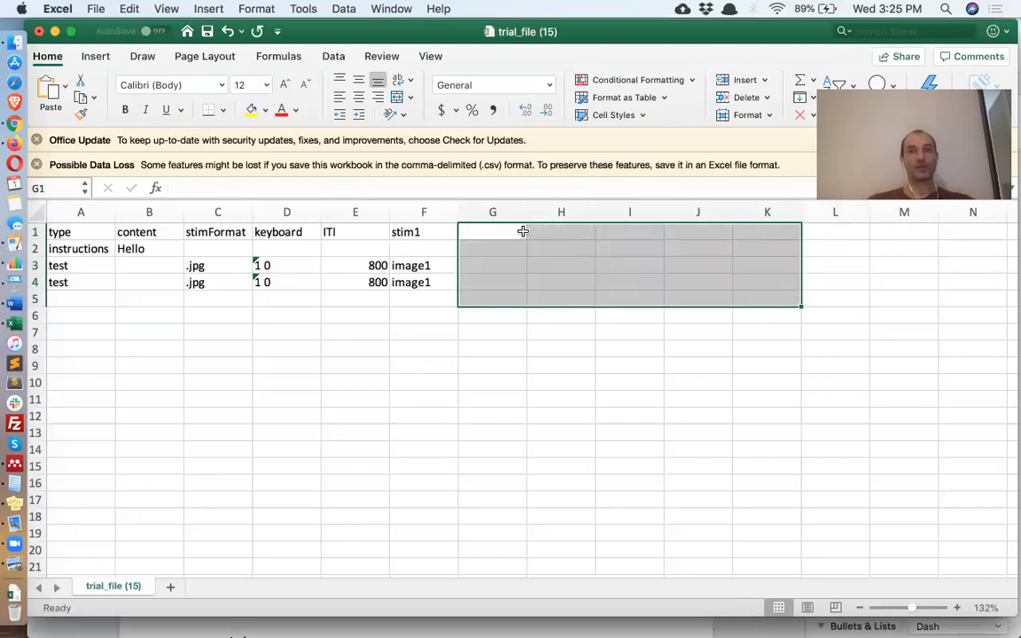
click(499, 233)
text(audio)
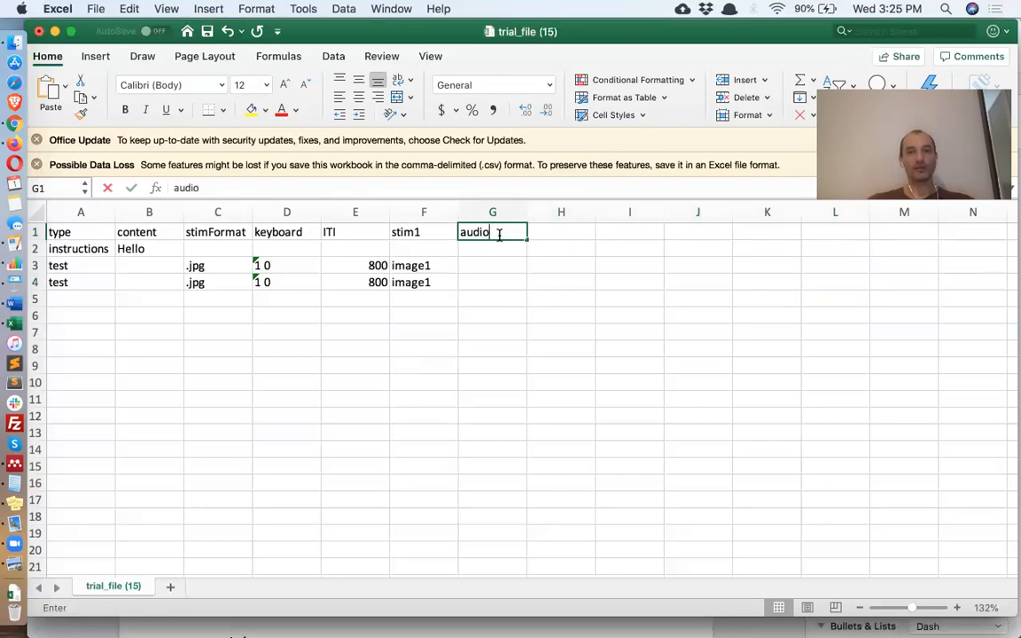
key(Return)
key(Return)
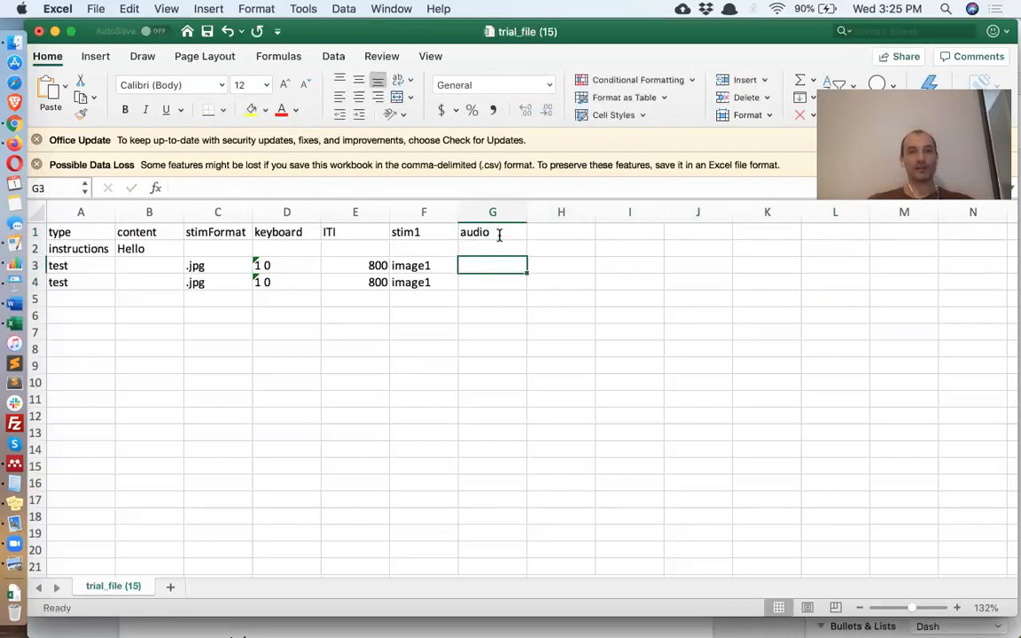
- Make row 4 a word trial with stimulus word1
click(212, 284)
text(word)
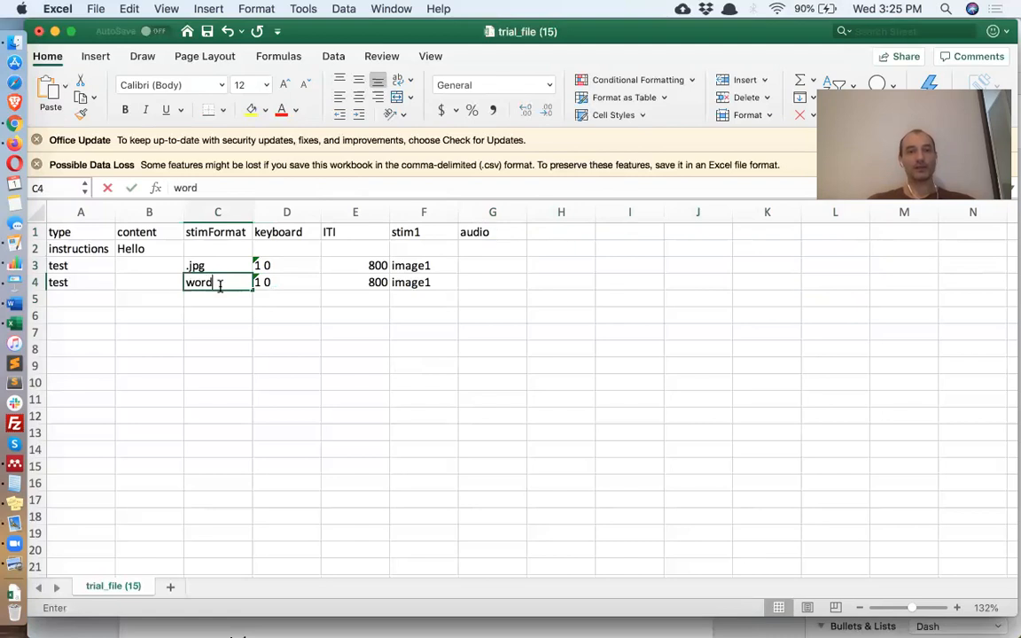
key(Return)
click(413, 268)
click(226, 269)
click(421, 284)
text(word1)
key(Return)
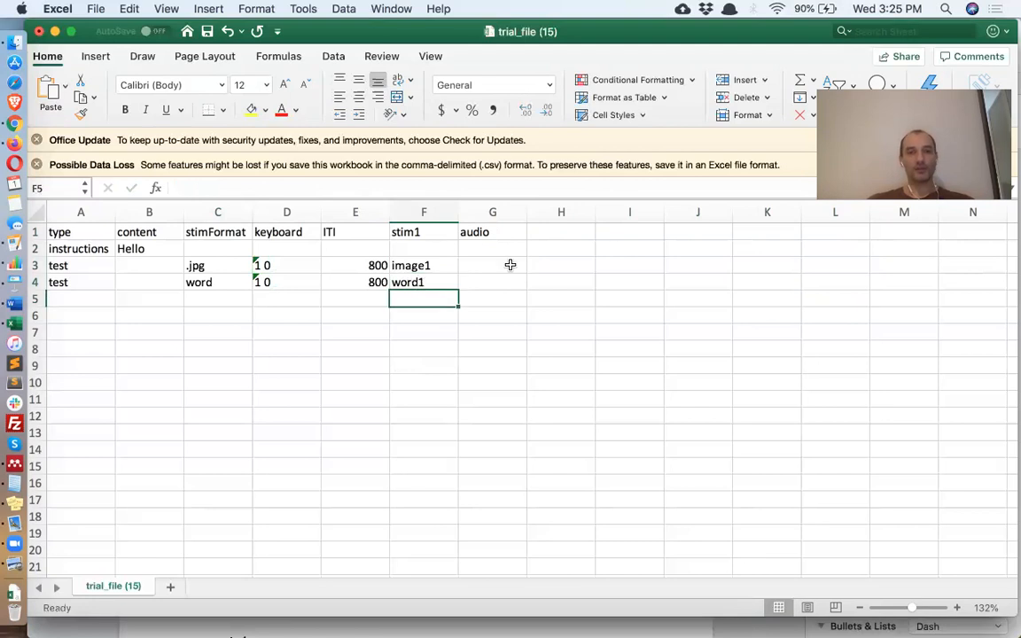
- Enter sound1.mp3 as the audio for both row 3 and row 4
click(508, 265)
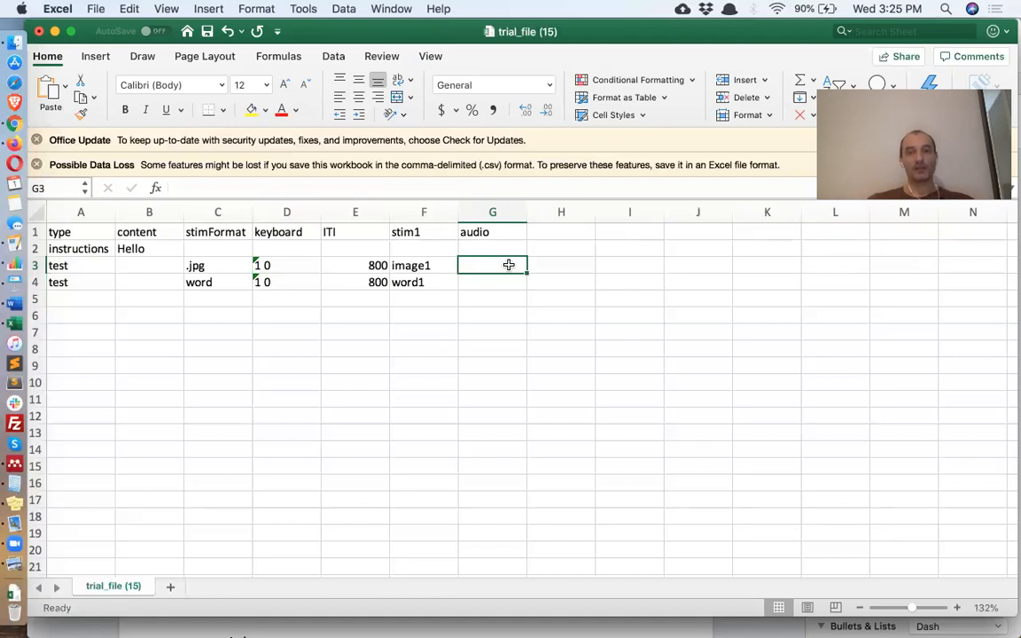
text(sound1.mp3)
click(523, 283)
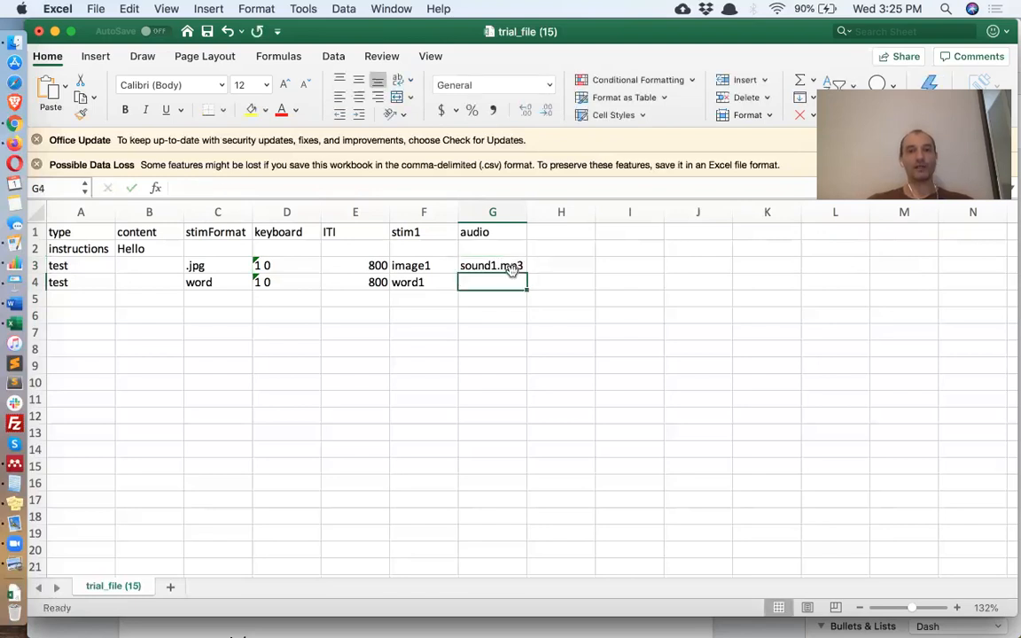
click(514, 265)
key(super+c)
click(506, 283)
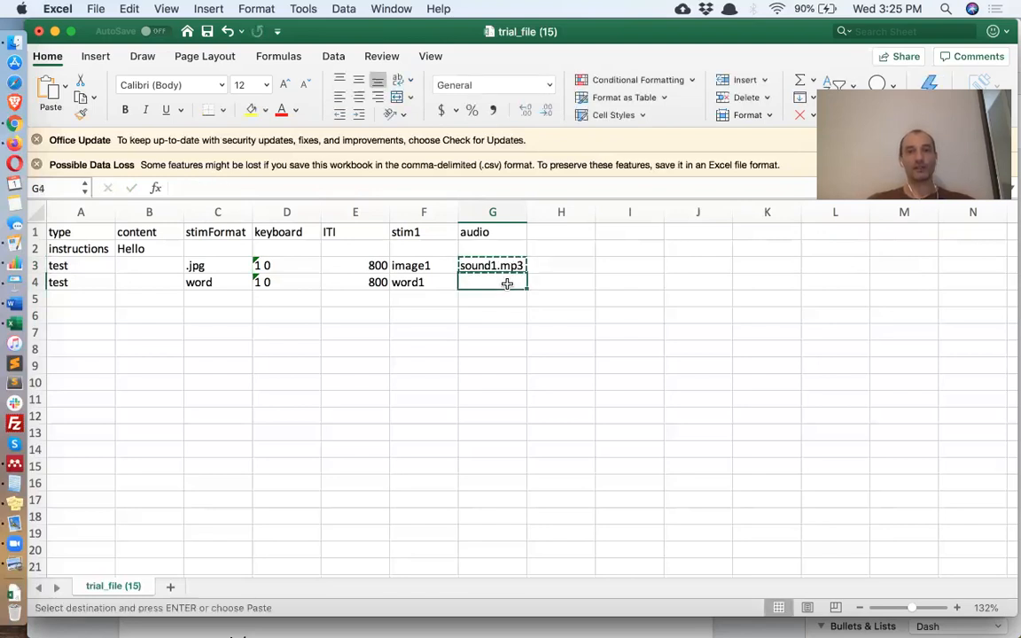
key(super+v)
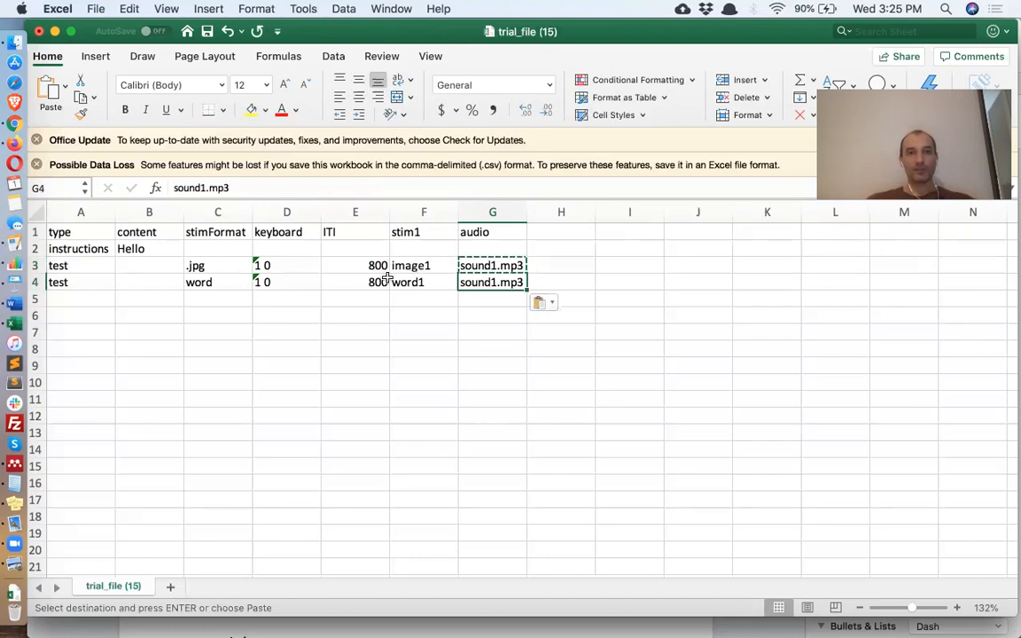
click(501, 332)
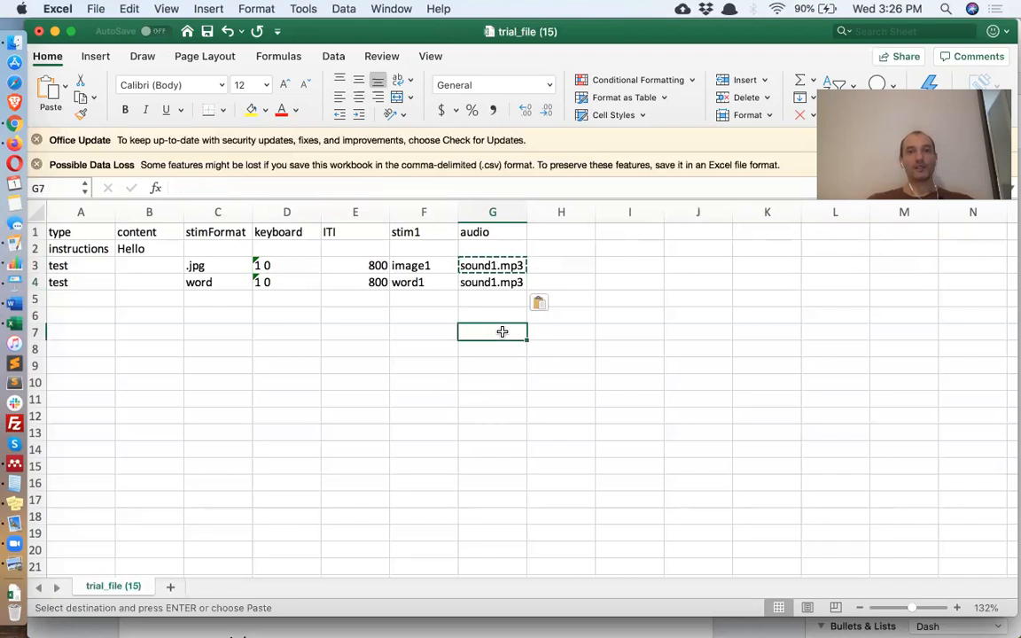
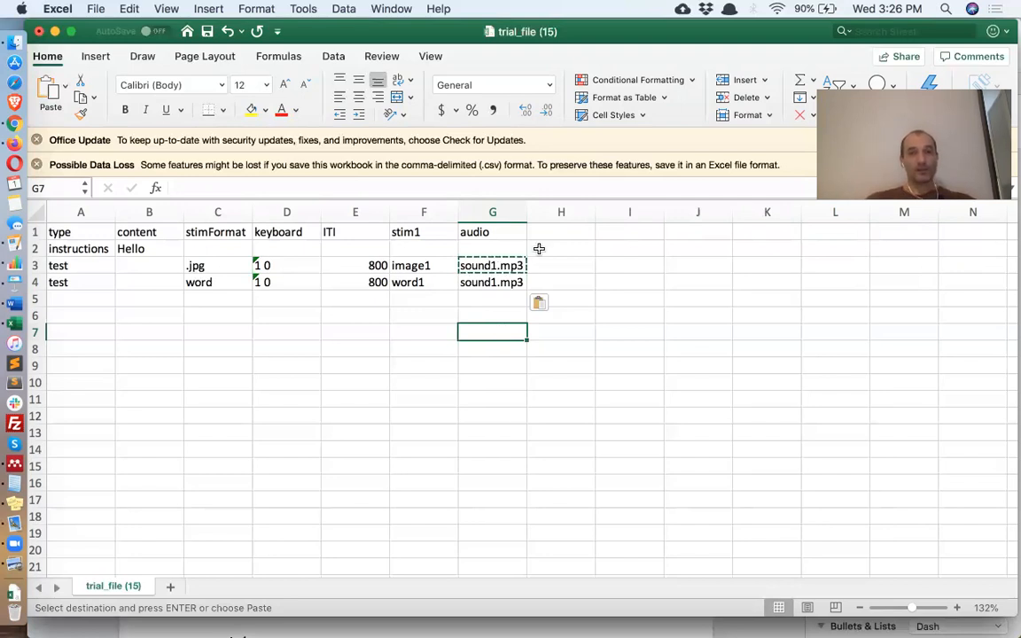
- Retype the audio header in G1 and clear both sound1.mp3 entries in G3:G4
click(492, 229)
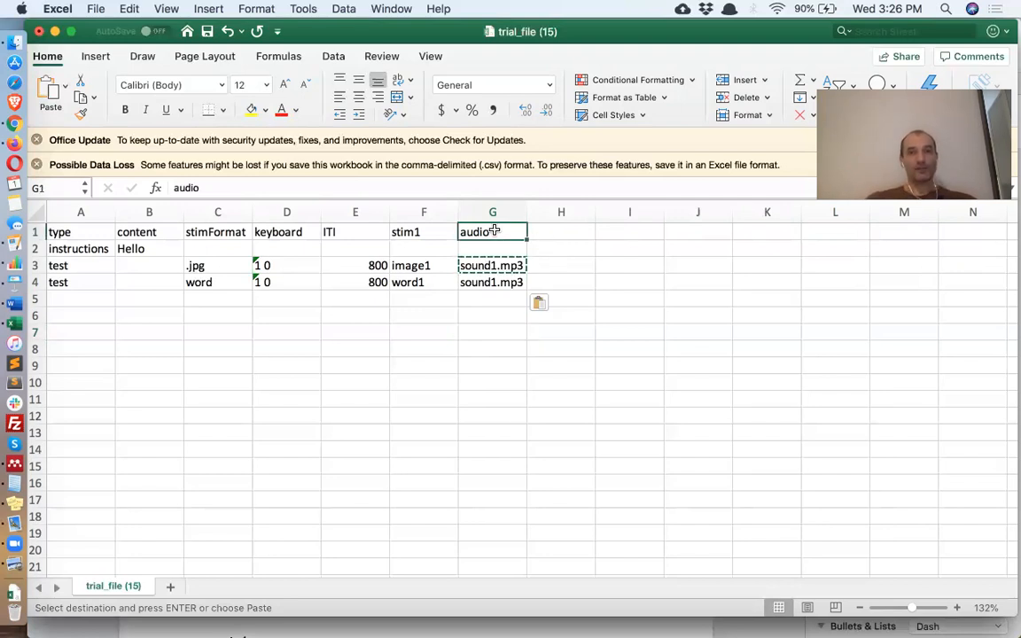
text(lSI)
key(Return)
drag(494, 266, 512, 282)
key(Delete)
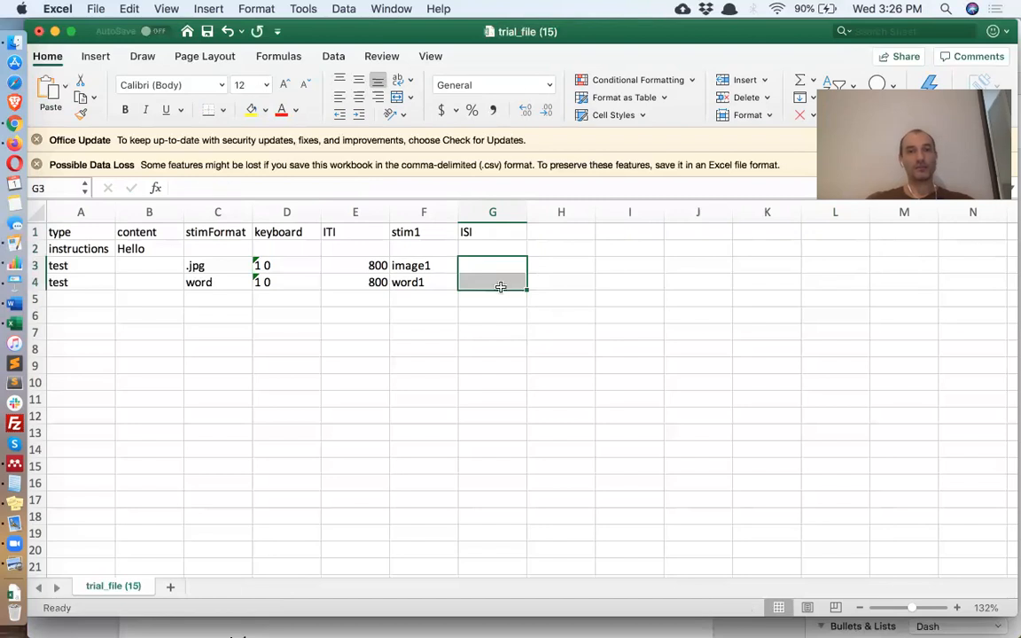
click(492, 264)
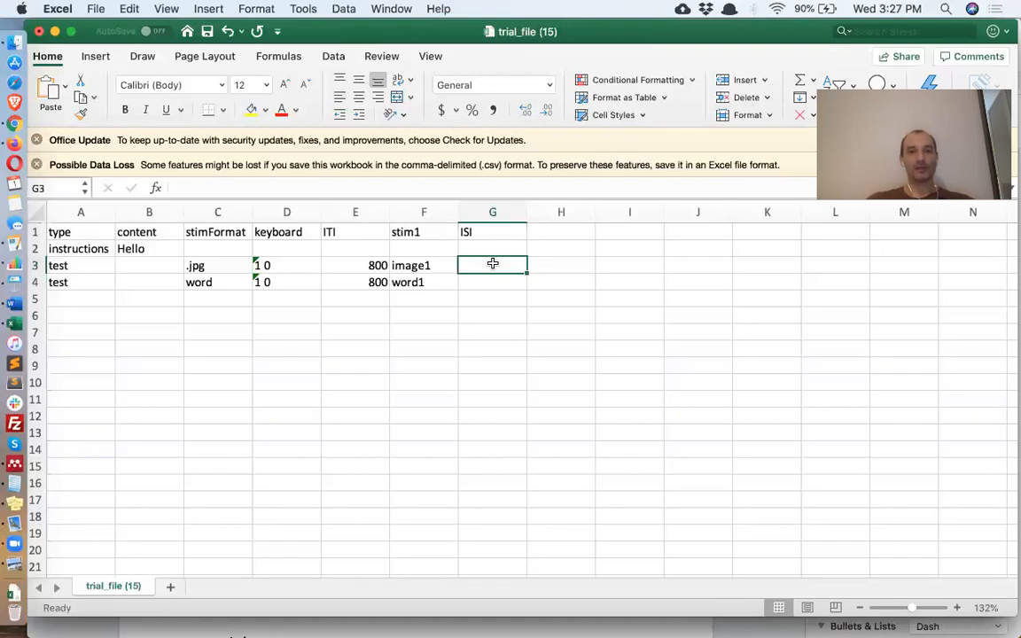
- Extend stim1 into stim2–stim4 across G1:I1 and image1 into image2–image4 across G3:I3
click(425, 232)
drag(458, 240, 651, 244)
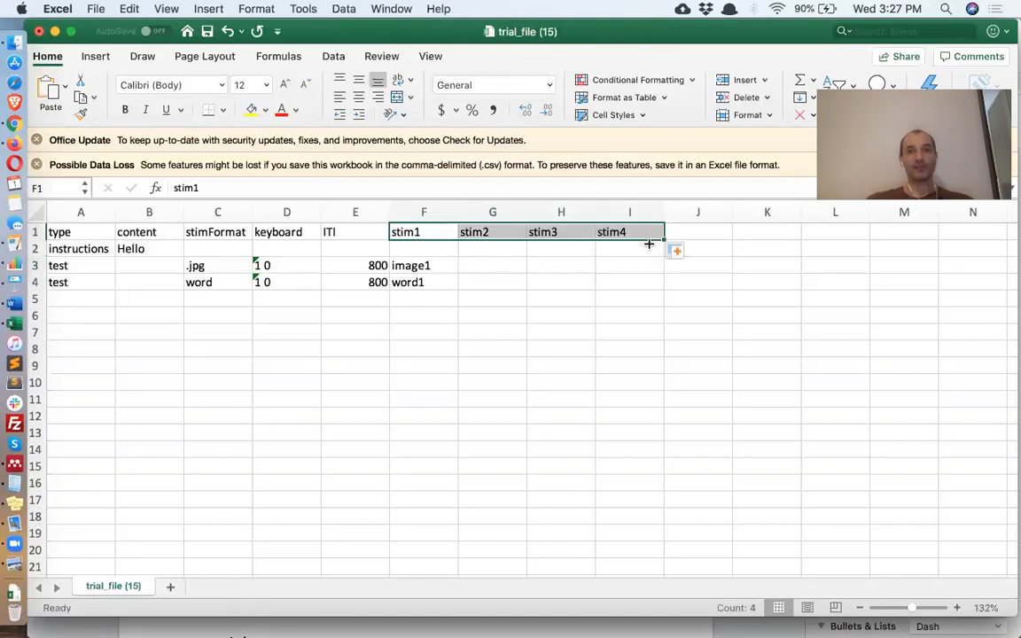
click(438, 270)
drag(457, 273, 633, 272)
- Delete word1 from F4 and add an ISI header in J1
click(426, 279)
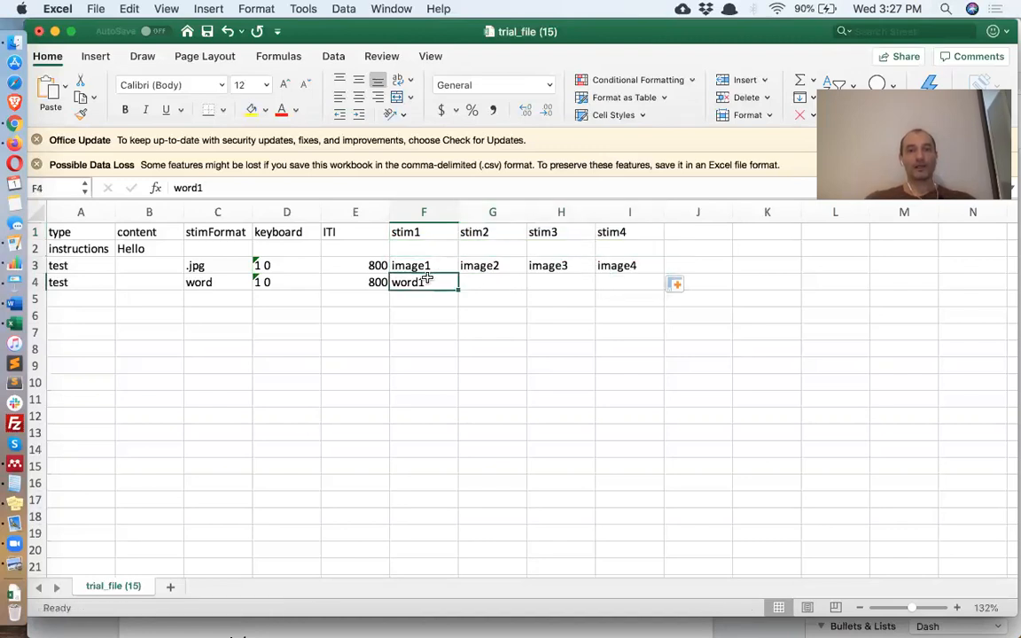
key(Delete)
click(698, 231)
text(ISI)
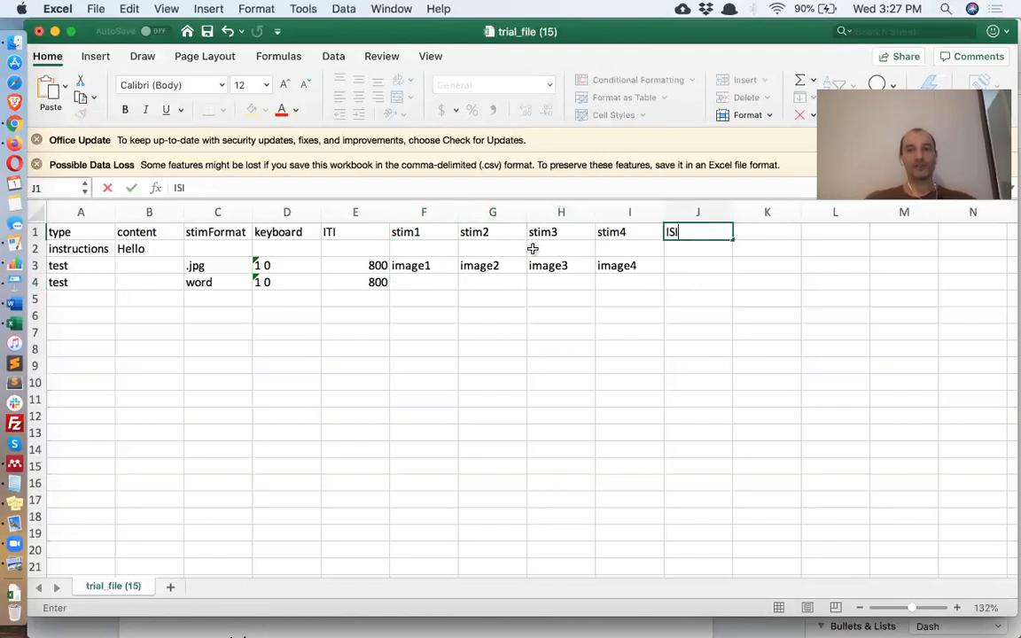
key(Down)
key(Down)
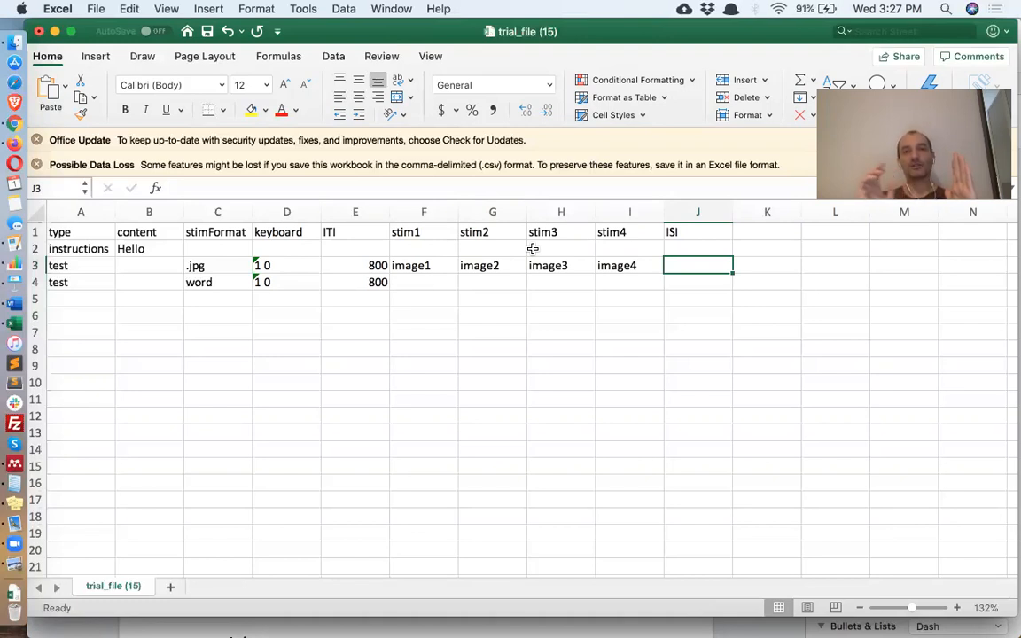
- Enter the ISI list 200;200;200 in J3
text(200;200;200)
key(Return)
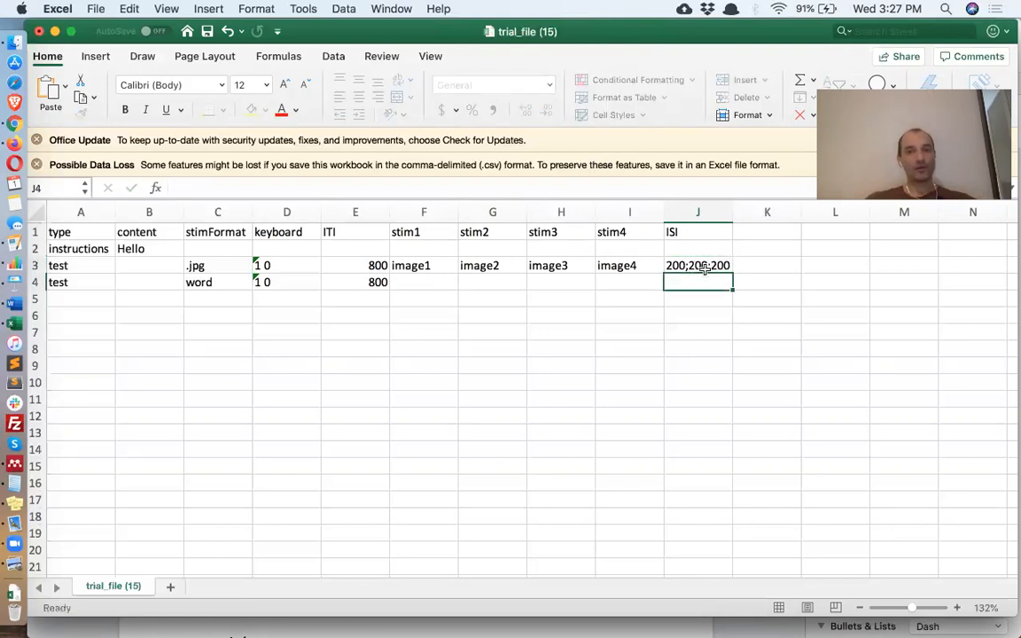
key(Up)
text(200*)
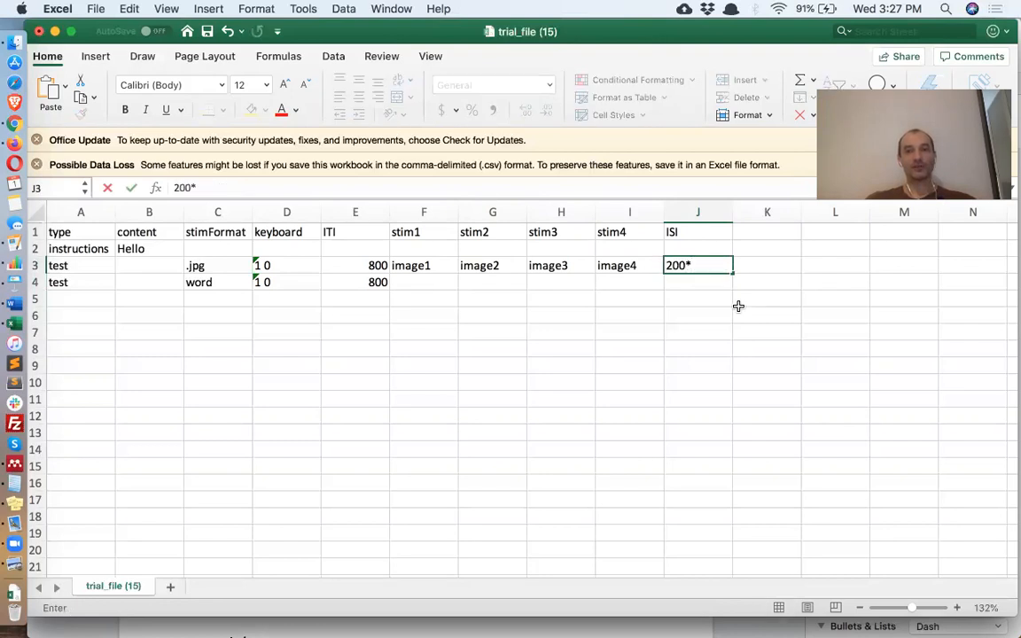
text(3)
key(Return)
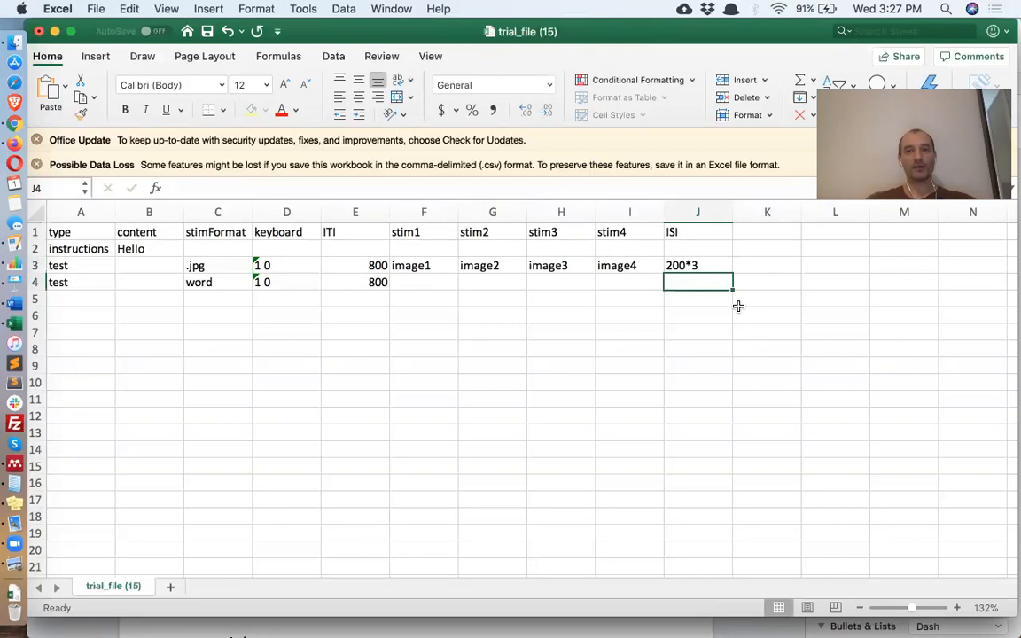
key(Up)
text(200;200;200)
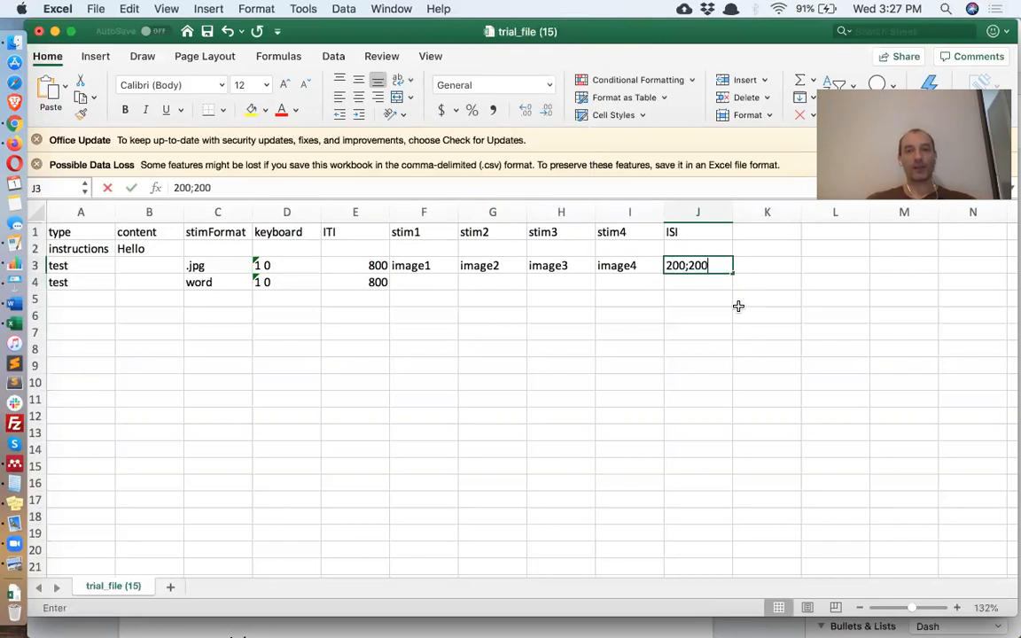
key(Return)
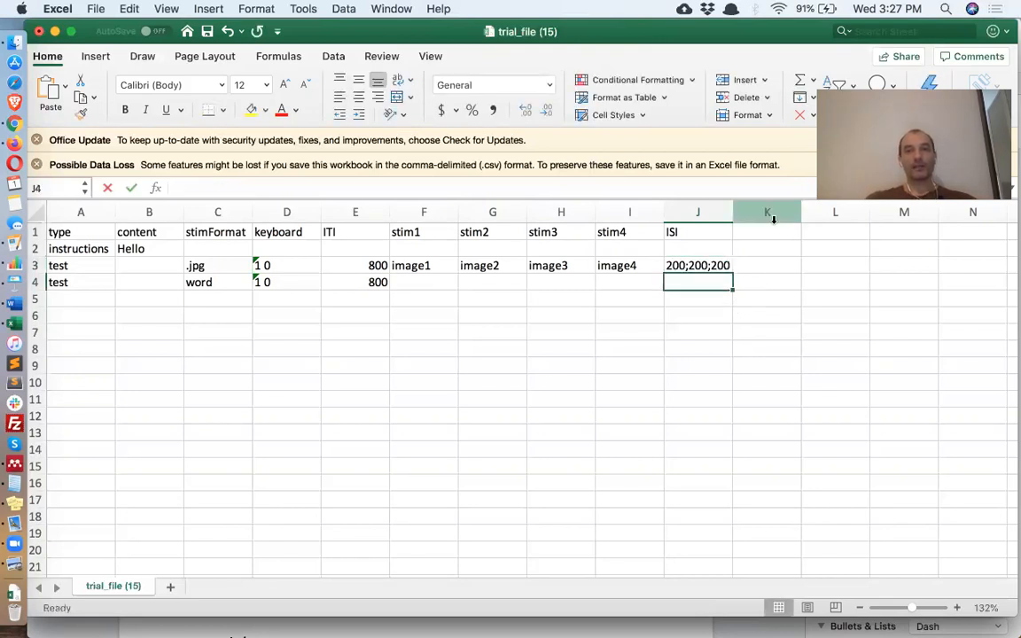
- Add a presTime header in K1 and enter 500;1000;1000;500 in K3
click(774, 228)
text(pre)
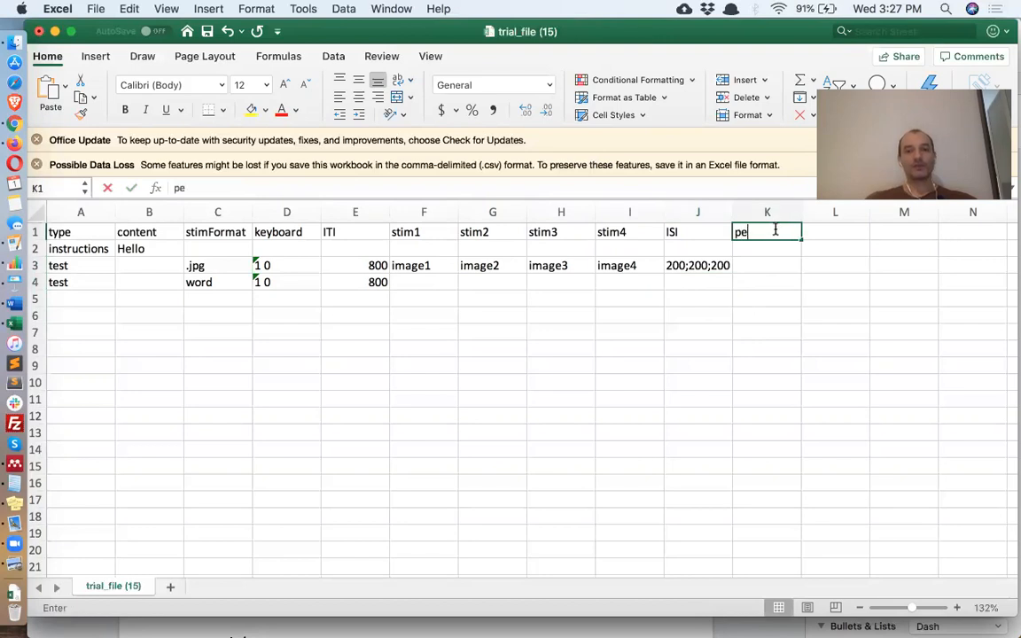
text(Time)
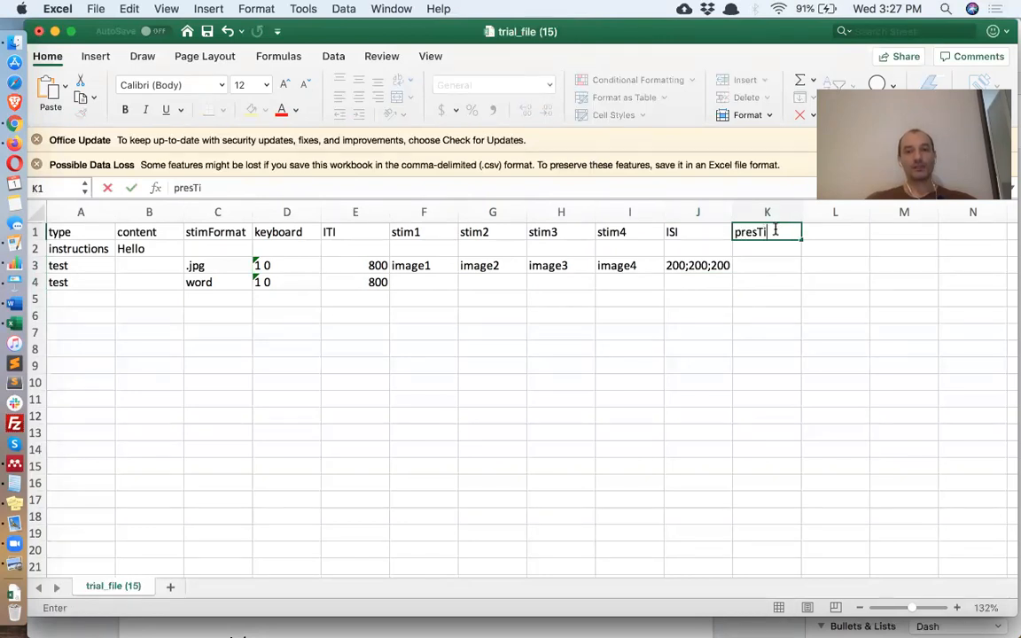
key(Return)
key(Return)
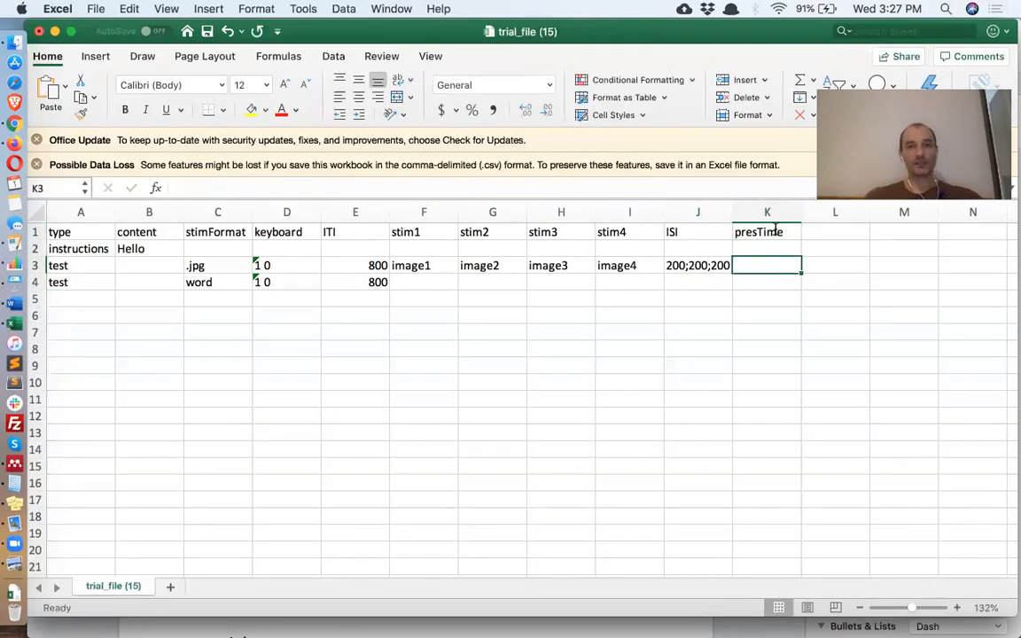
text(5)
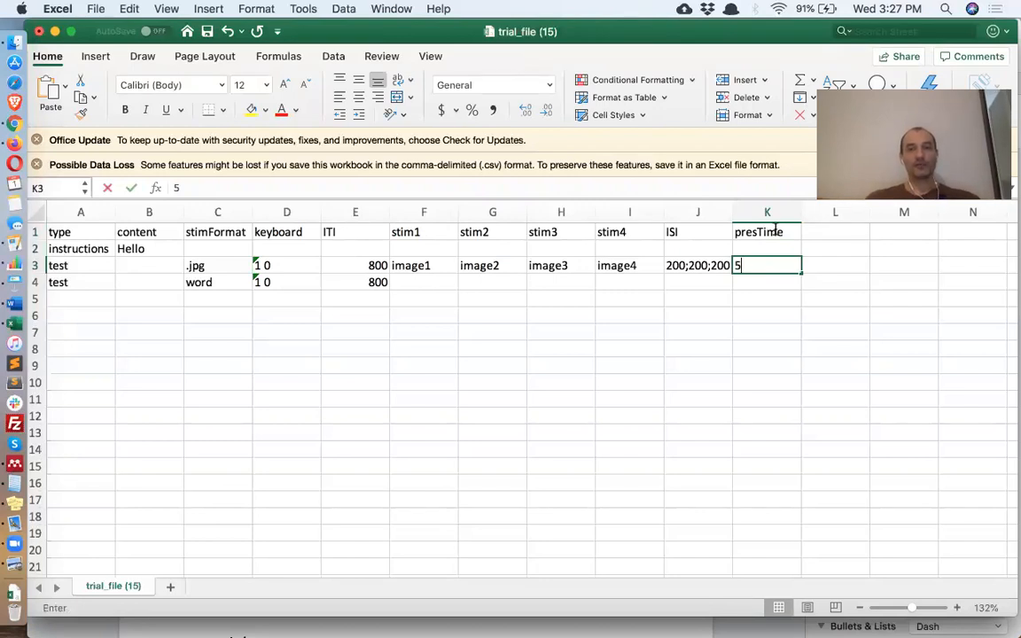
text(00;1000;)
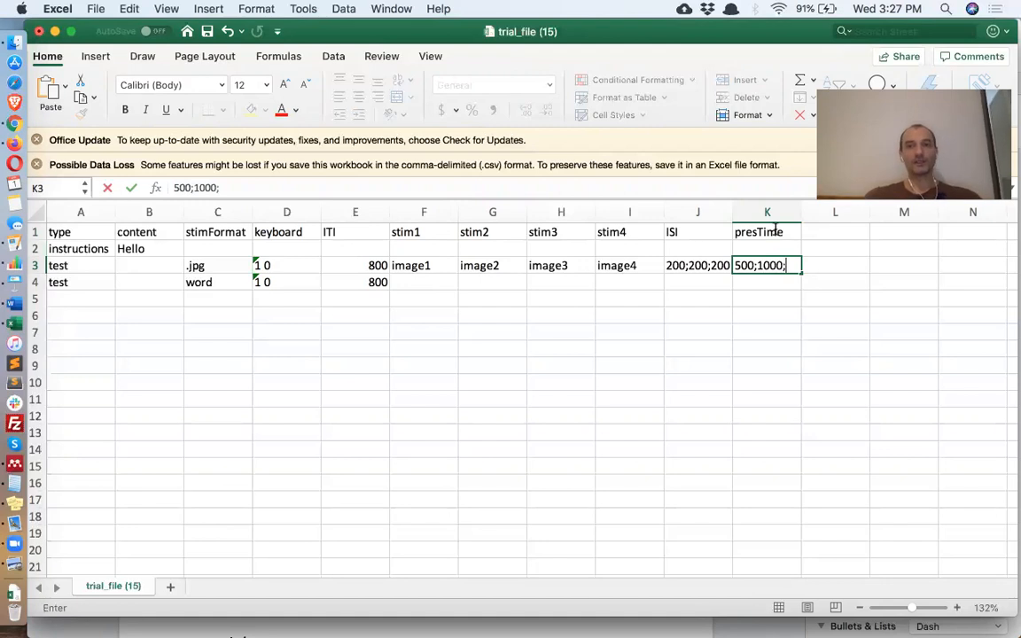
text(1000)
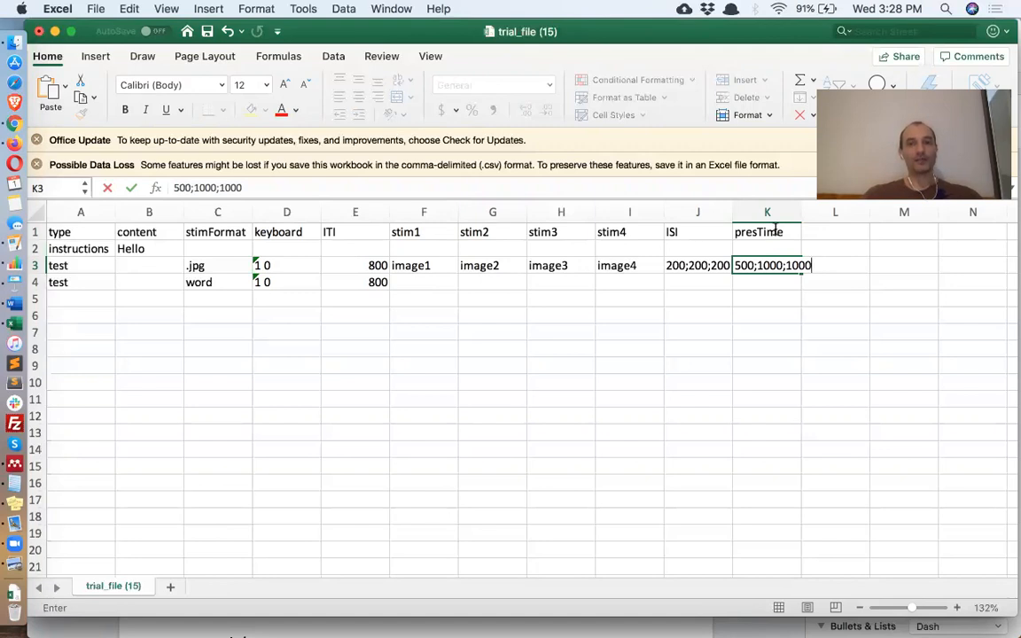
text(;500)
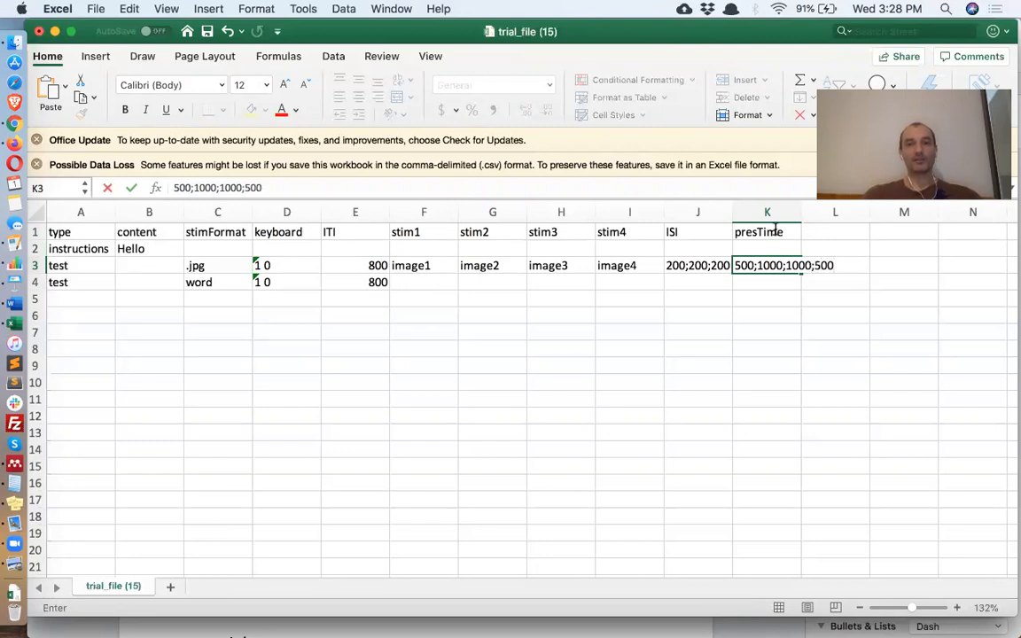
key(Return)
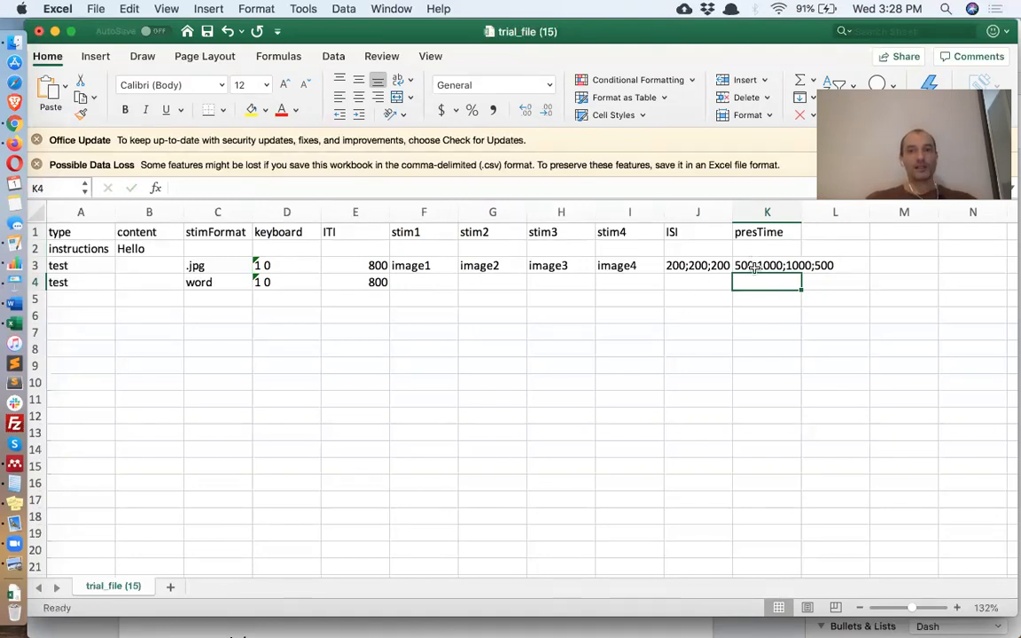
- Copy J3's ISI list into J4 and trim it to 200;200
click(695, 267)
key(super+c)
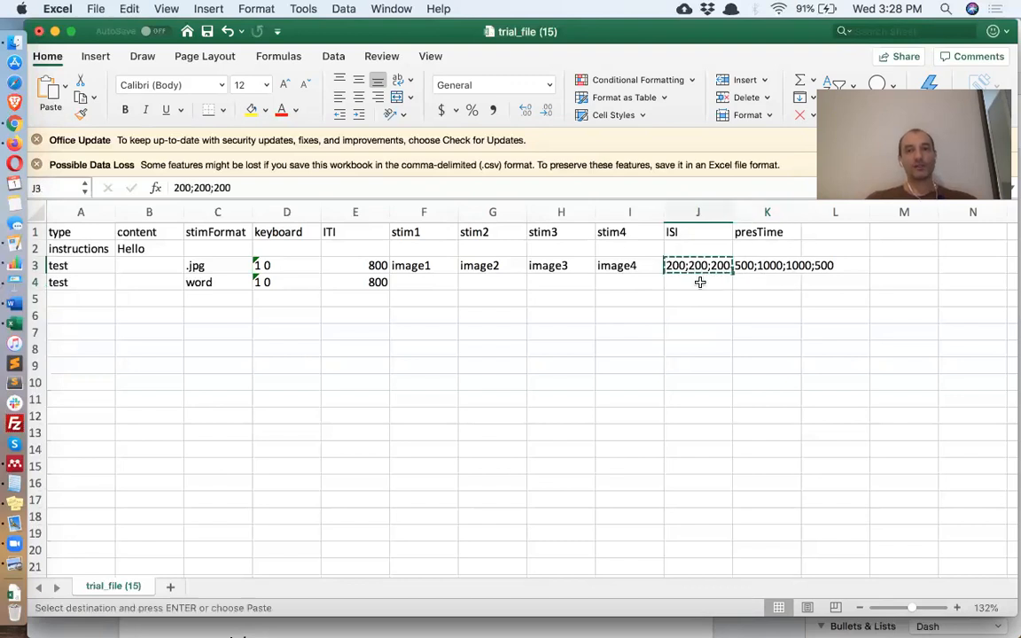
click(700, 281)
key(super+v)
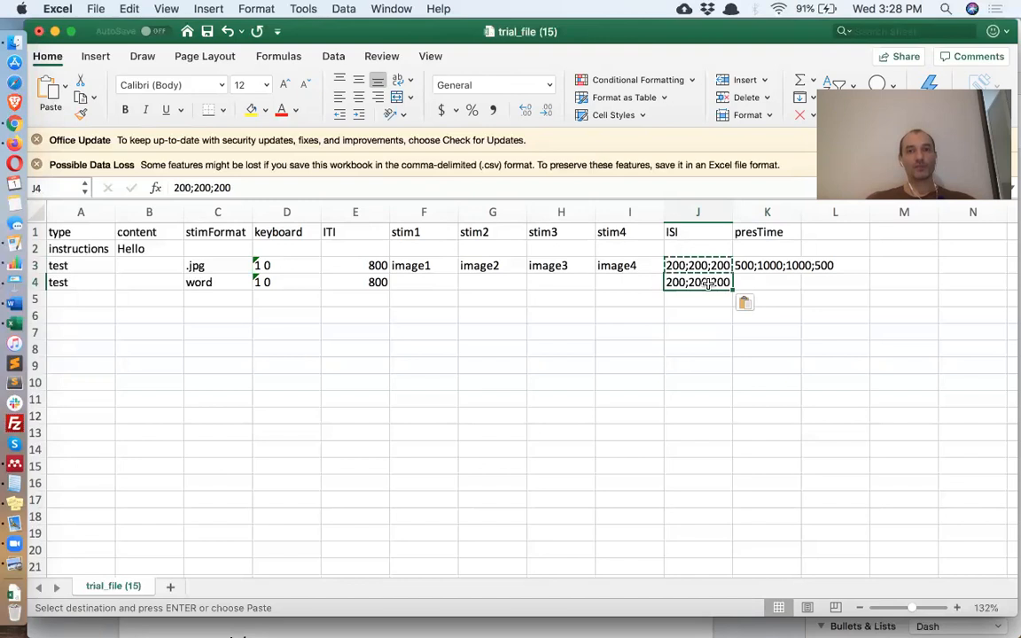
click(391, 189)
key(BackSpace)
key(BackSpace)
key(BackSpace)
key(BackSpace)
key(Return)
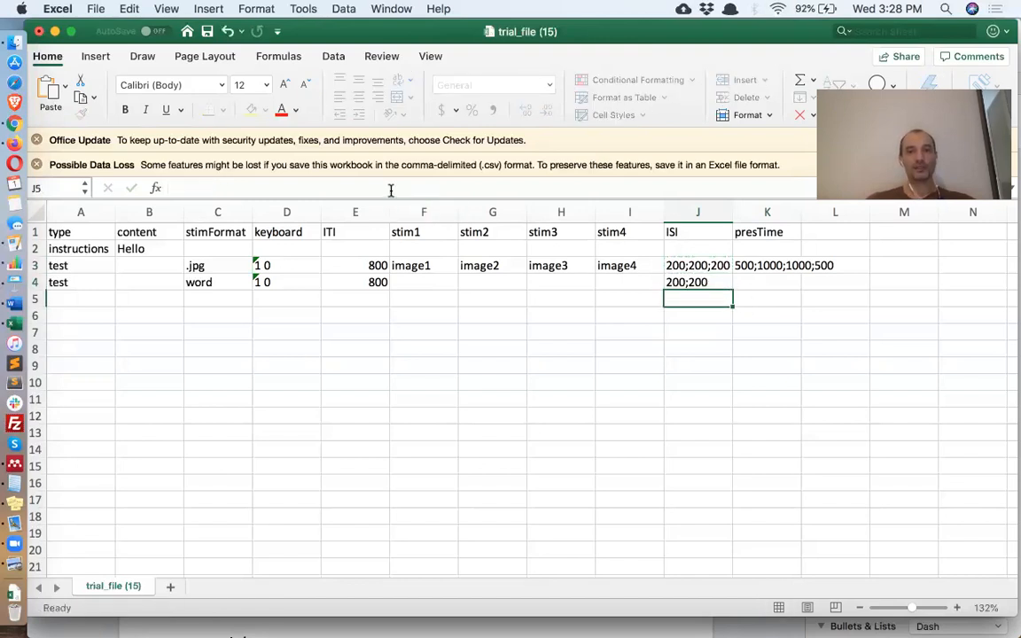
- Copy image1–image4 from F3:I3 and paste them into row 4 starting at F4
click(425, 266)
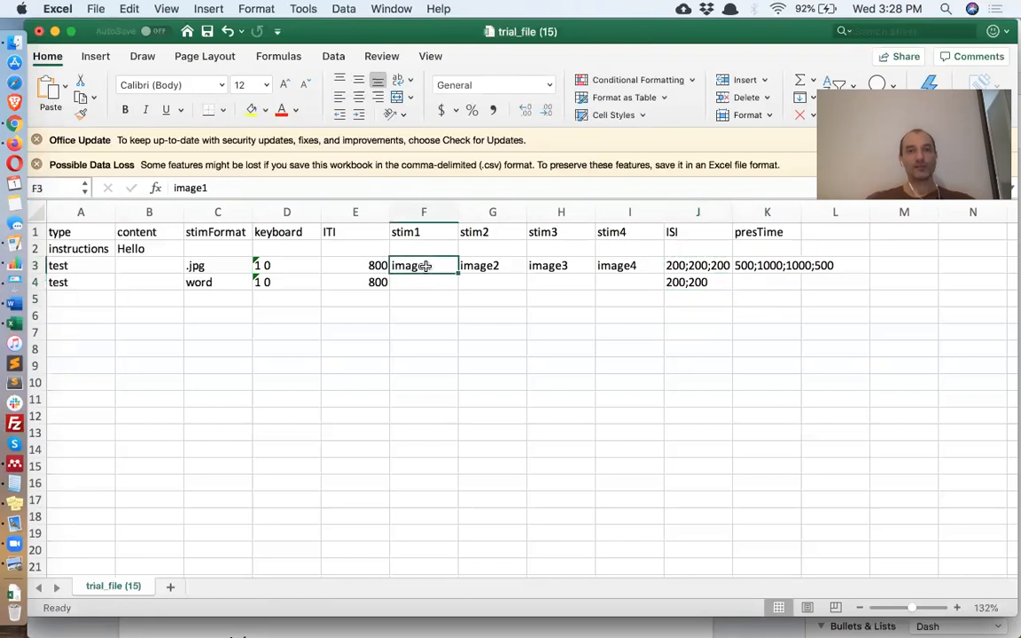
click(499, 265)
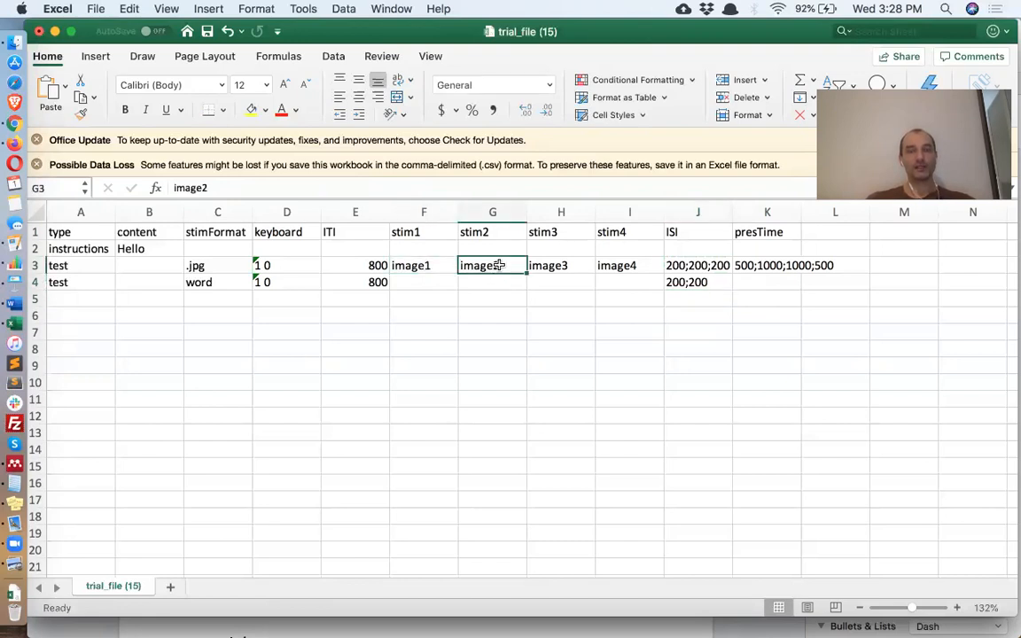
right_click(551, 269)
click(534, 301)
click(538, 300)
drag(620, 271, 565, 266)
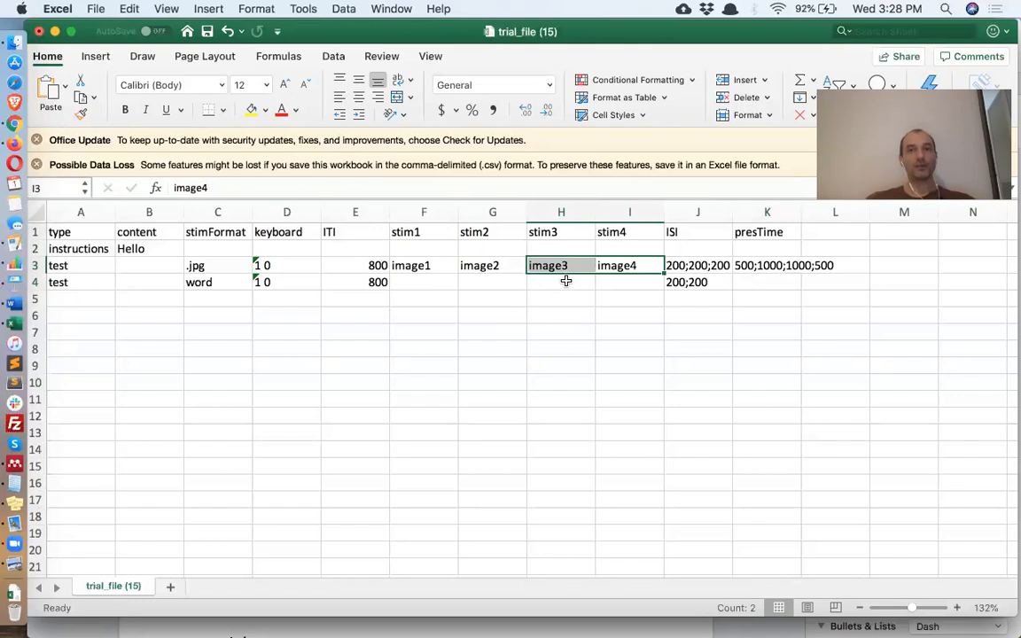
drag(433, 264, 637, 257)
key(super+c)
click(443, 282)
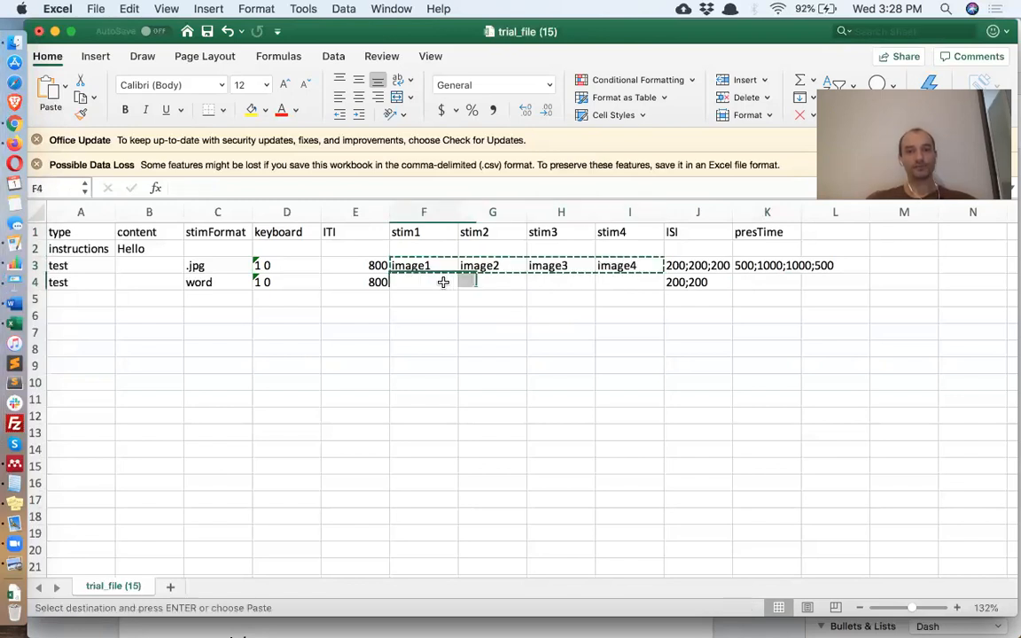
key(super+v)
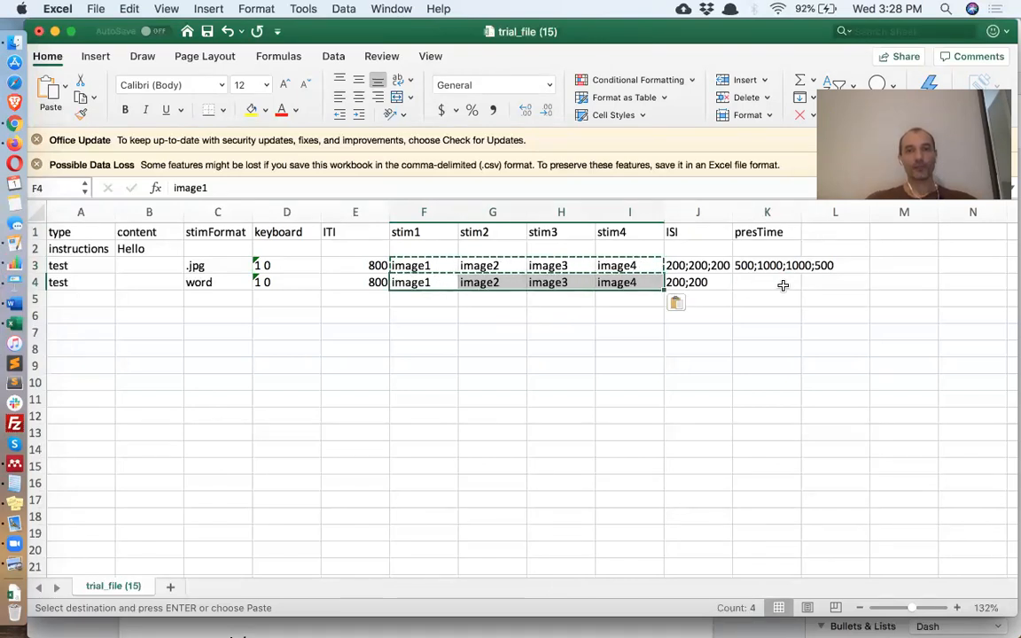
- Enter presTime 500;1000;1000 in K4 and change C4's stimFormat from word to .jpg
click(783, 284)
text(500)
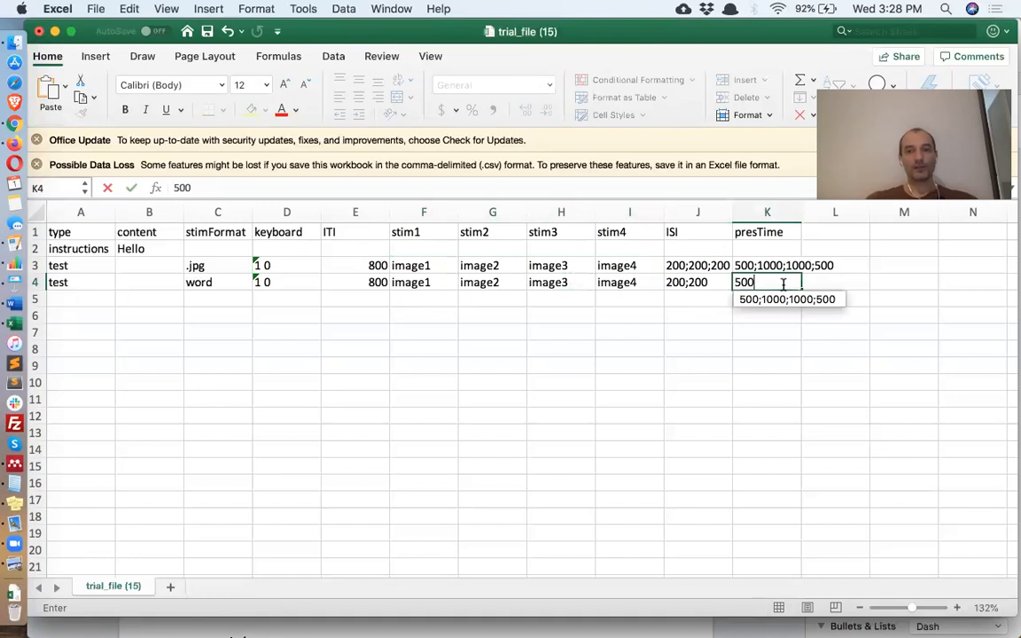
text(;1000;1000)
key(Return)
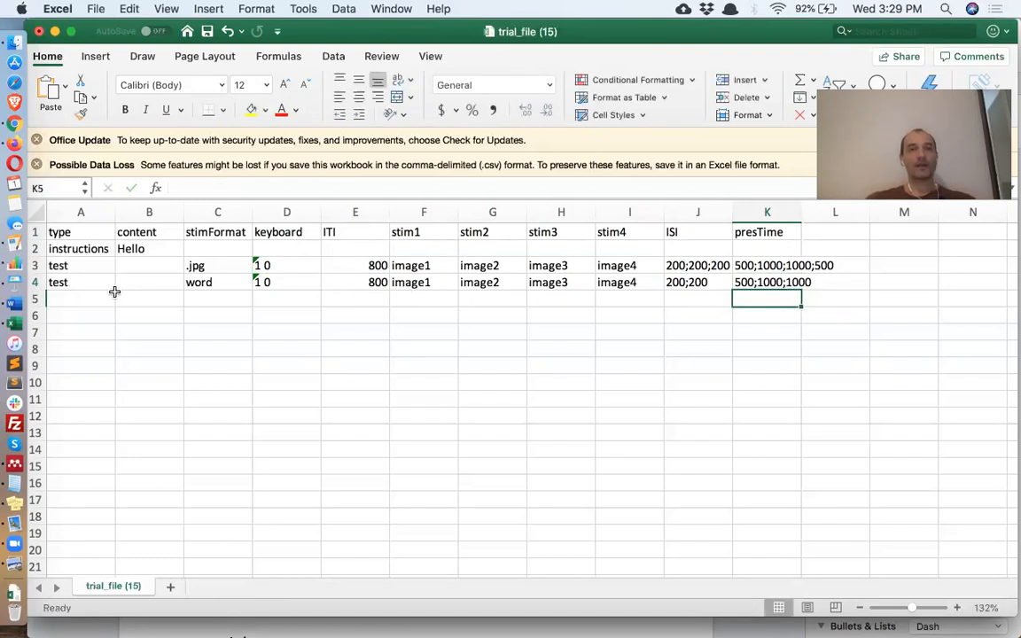
click(205, 283)
text(.jpg)
key(Return)
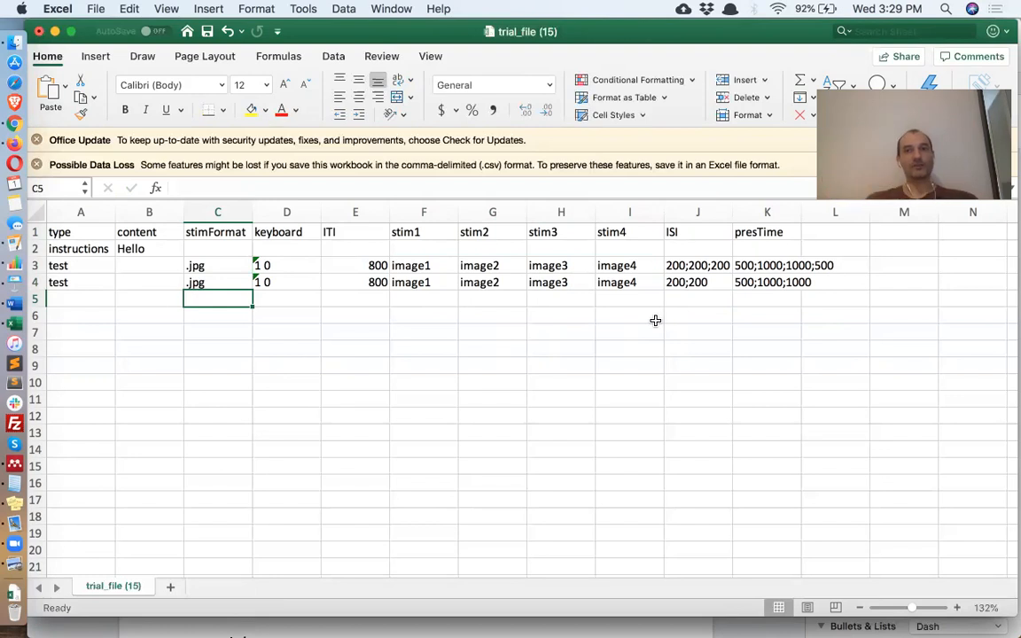
- Type 200;; into cell J5 as the third trial's ISI entry
click(698, 297)
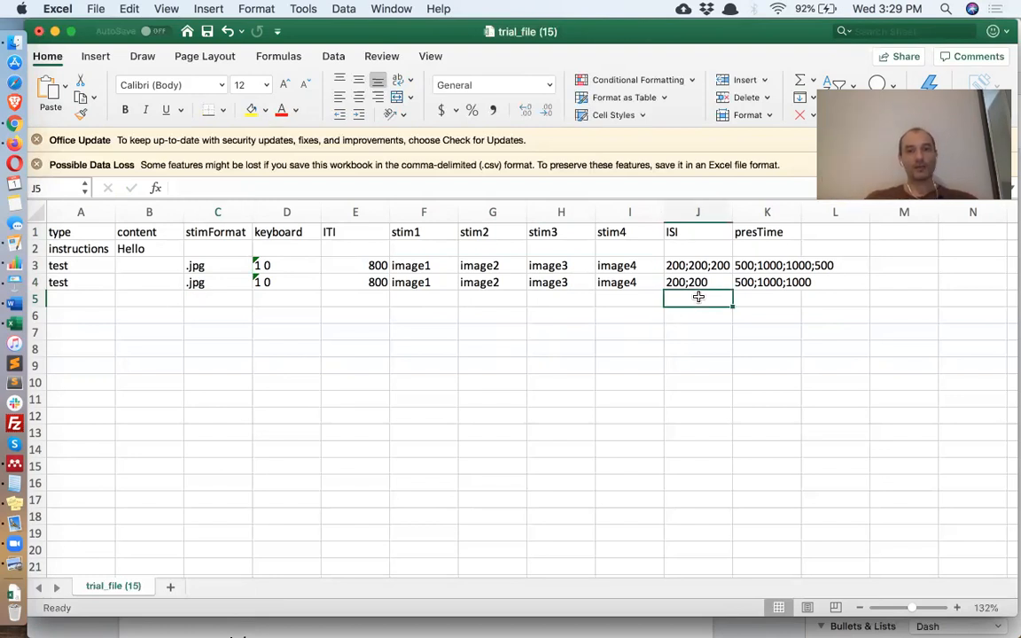
text(200)
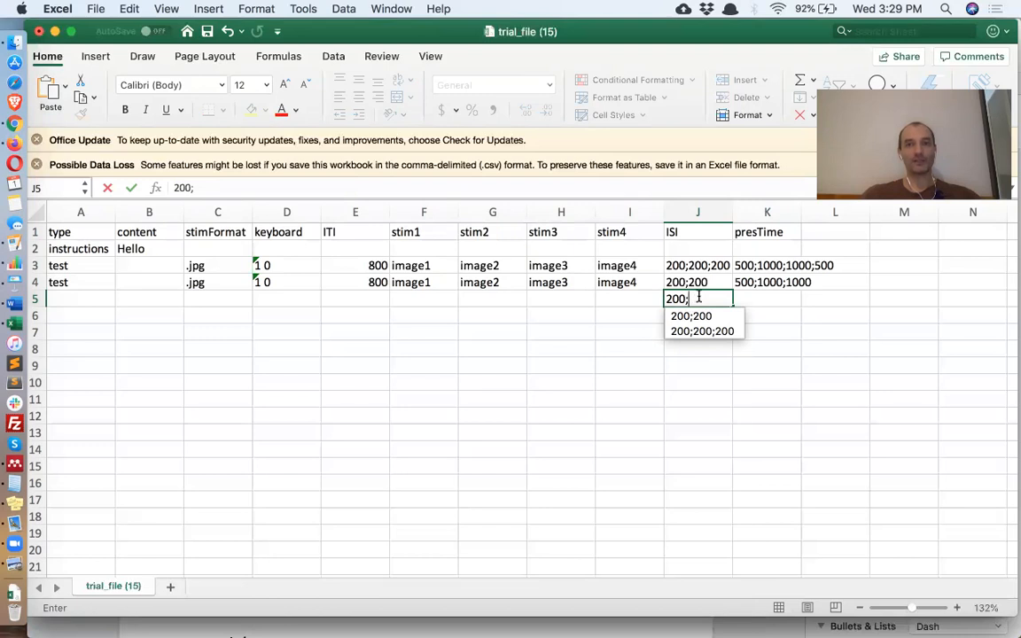
text(;)
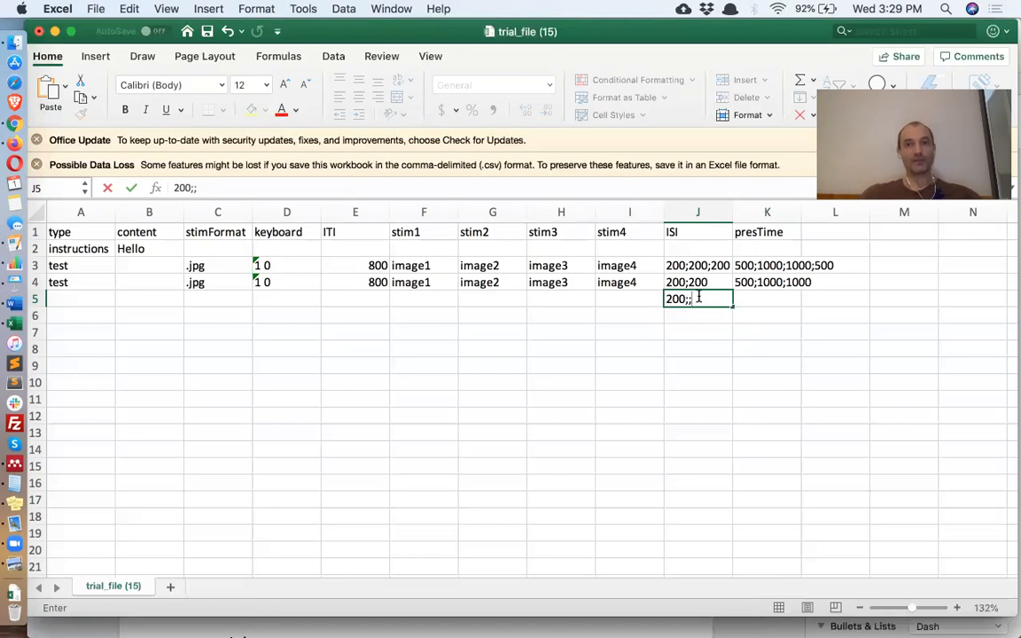
key(Return)
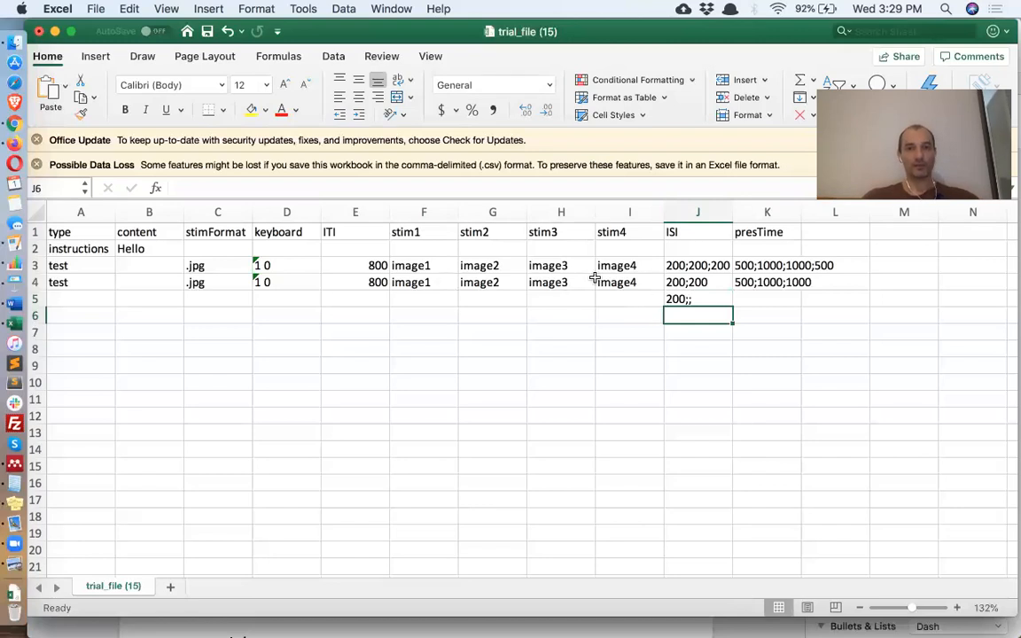
- Copy row 4's A4:I4 cells and K4 presTime list into row 5, then save
drag(649, 284, 68, 281)
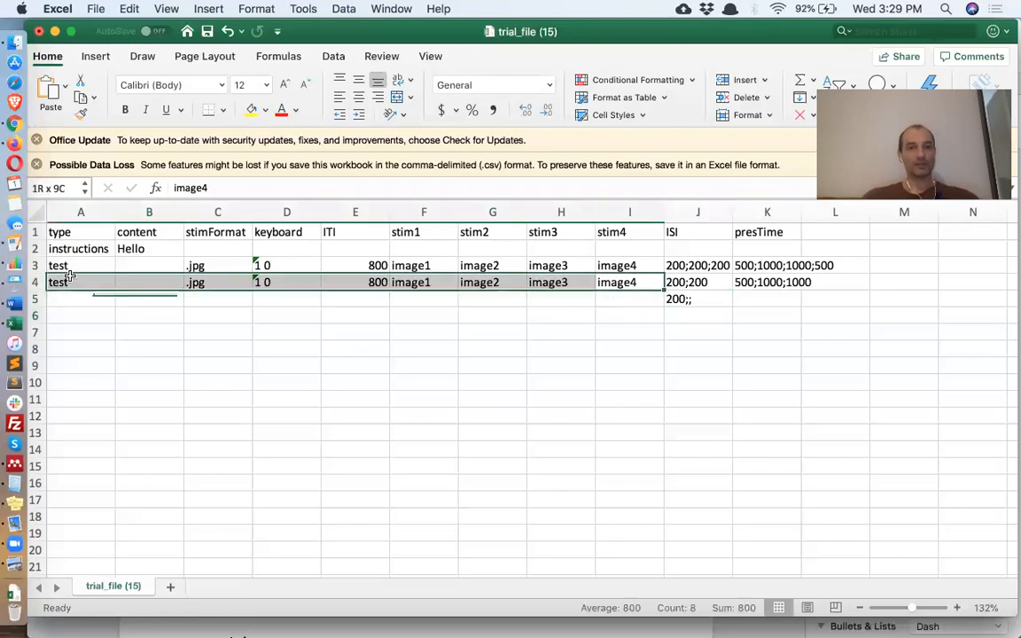
key(super+c)
click(78, 299)
key(super+v)
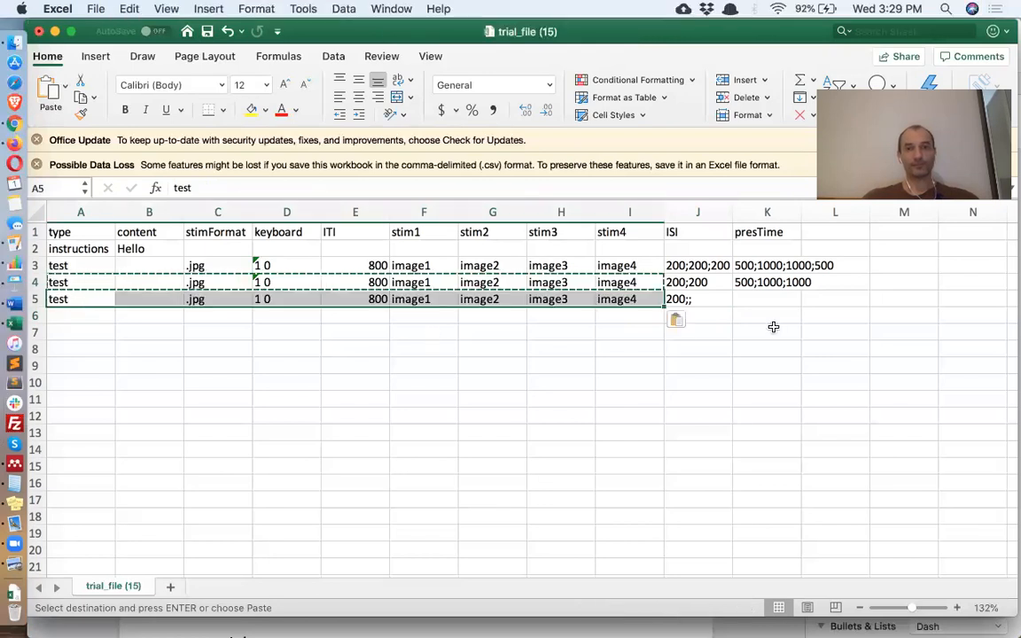
click(776, 281)
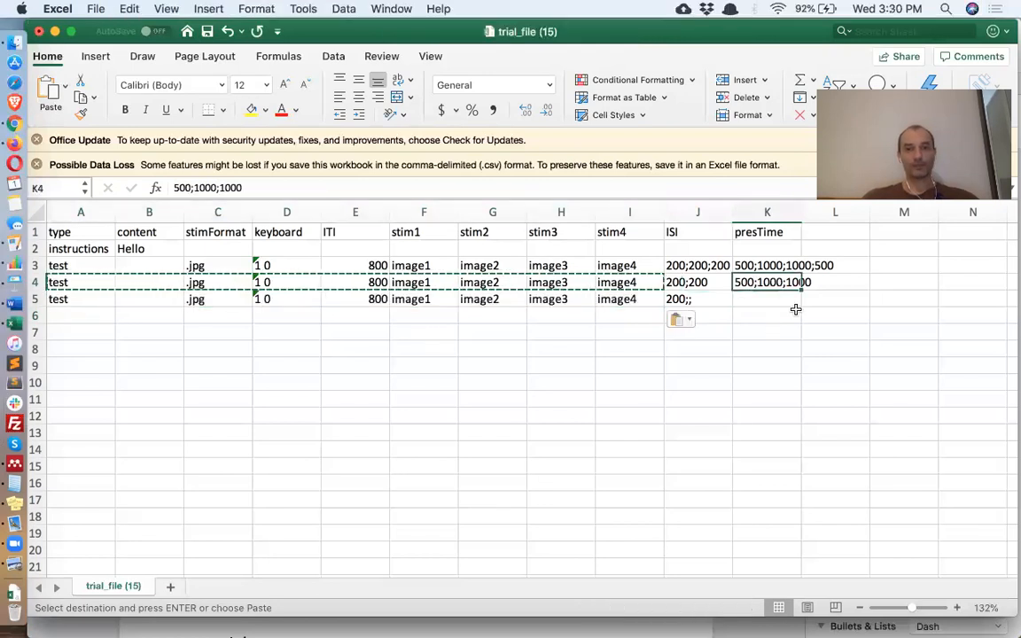
key(super+c)
click(773, 299)
key(super+v)
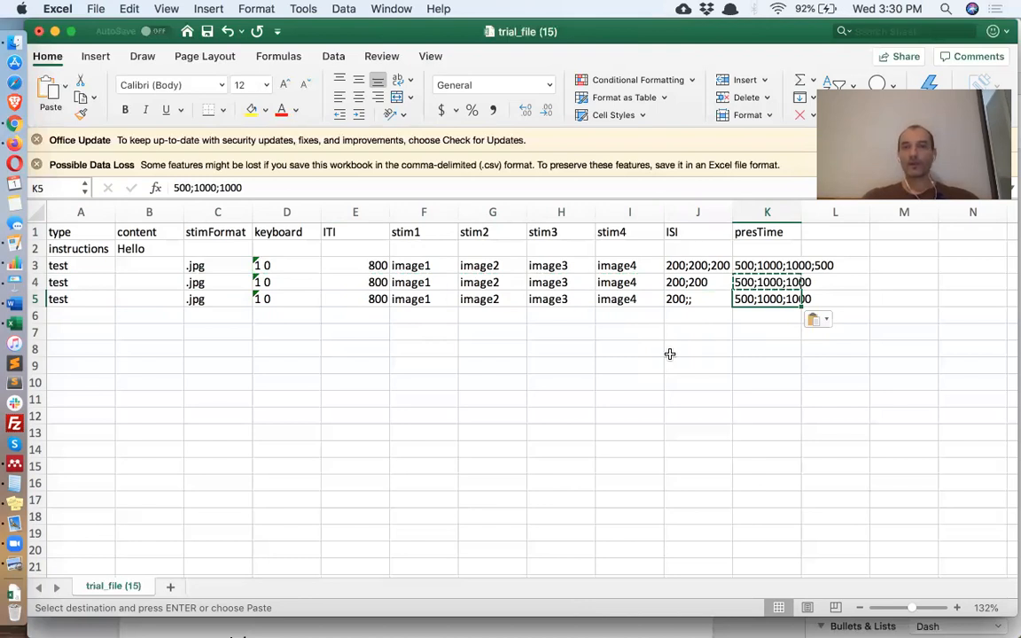
key(super+s)
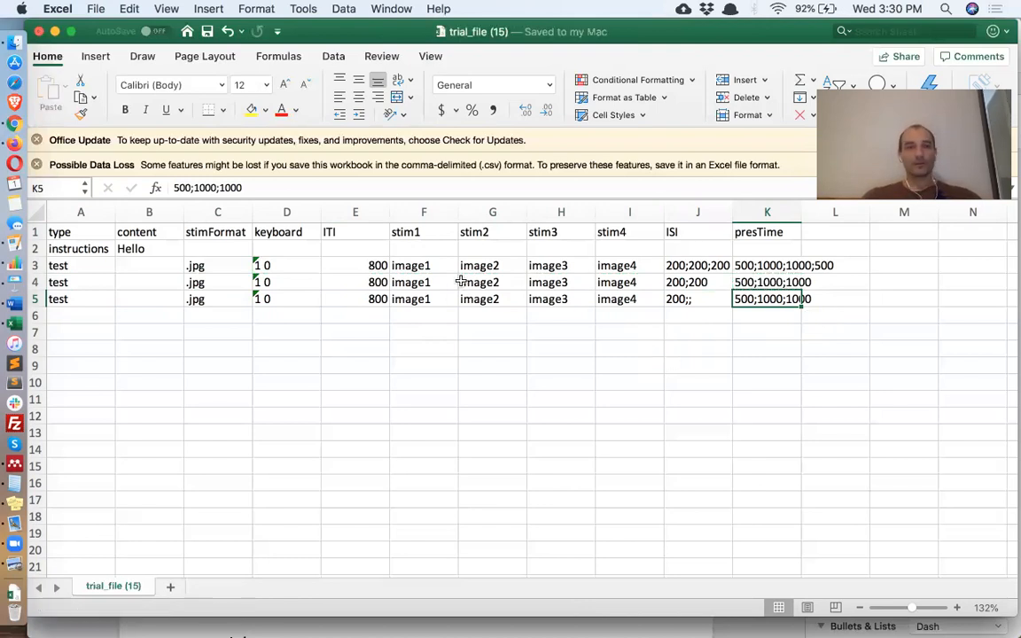
- Insert a stim5 column before ISI, with image5 in J5
click(695, 212)
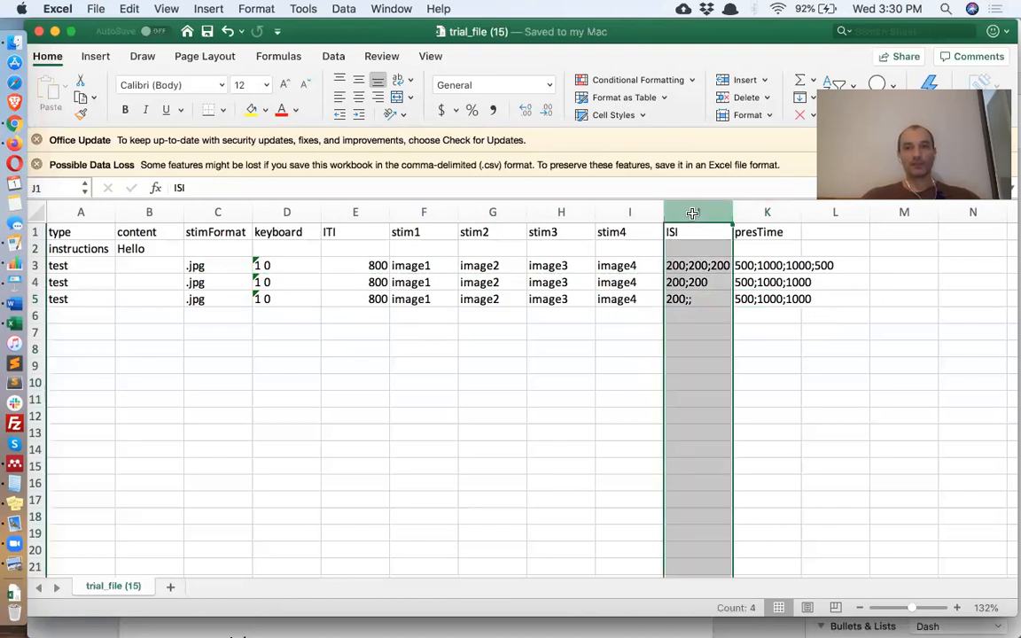
right_click(691, 213)
click(704, 289)
click(684, 229)
text(stim5)
key(Return)
key(Return)
key(Return)
key(Return)
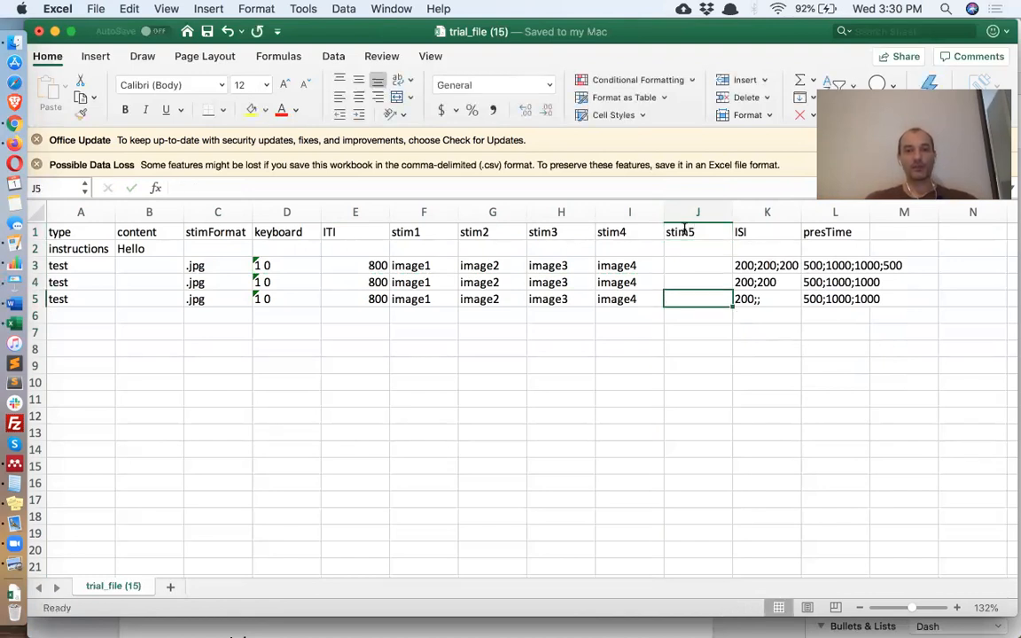
text(image5)
key(Return)
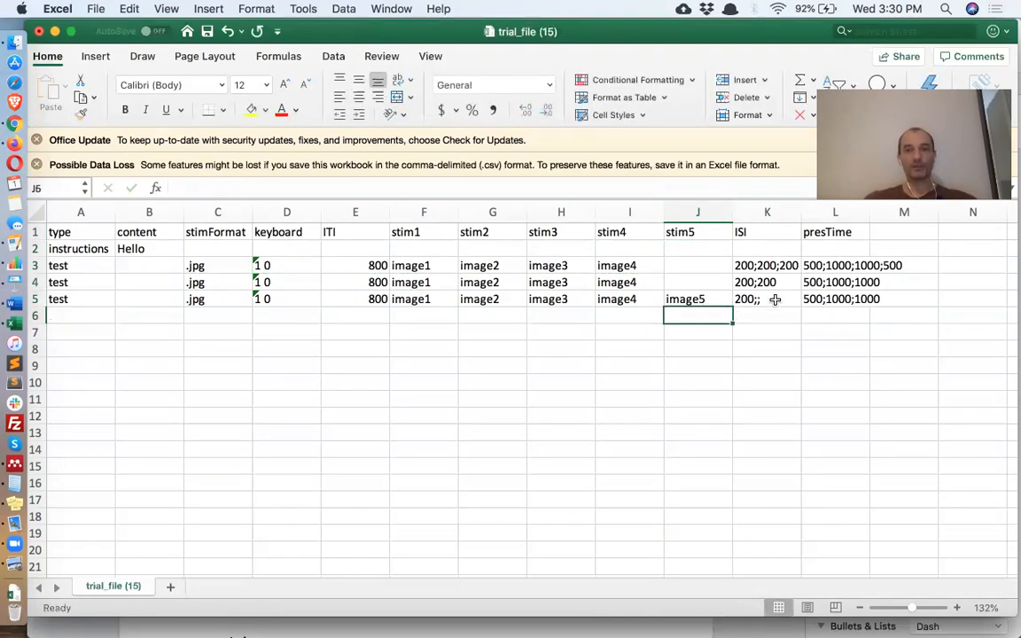
- Change K5's ISI list to 200;;200 and save the file
click(775, 299)
double_click(775, 300)
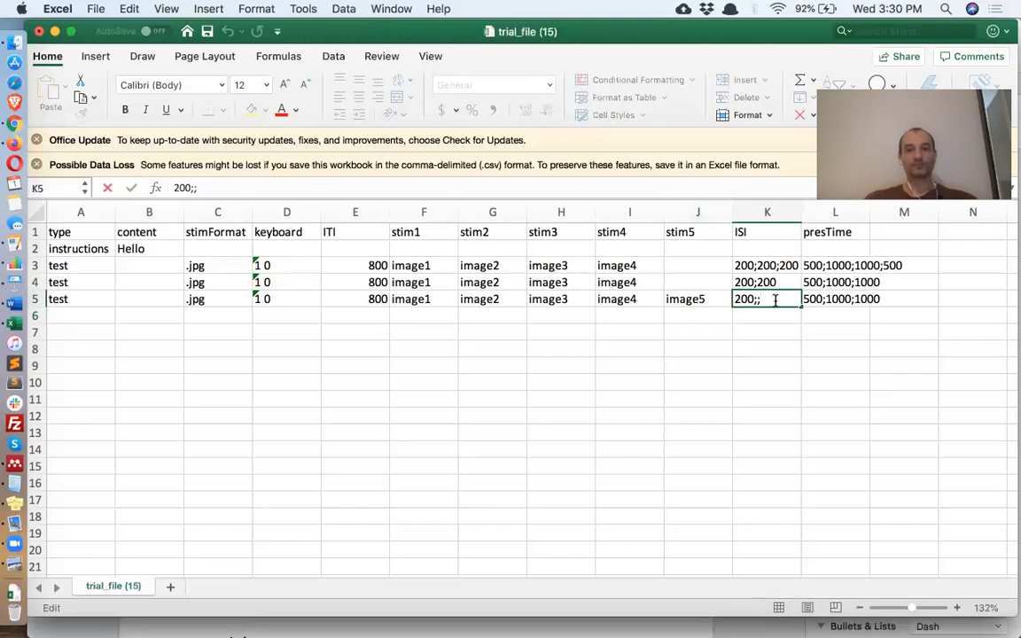
text(200)
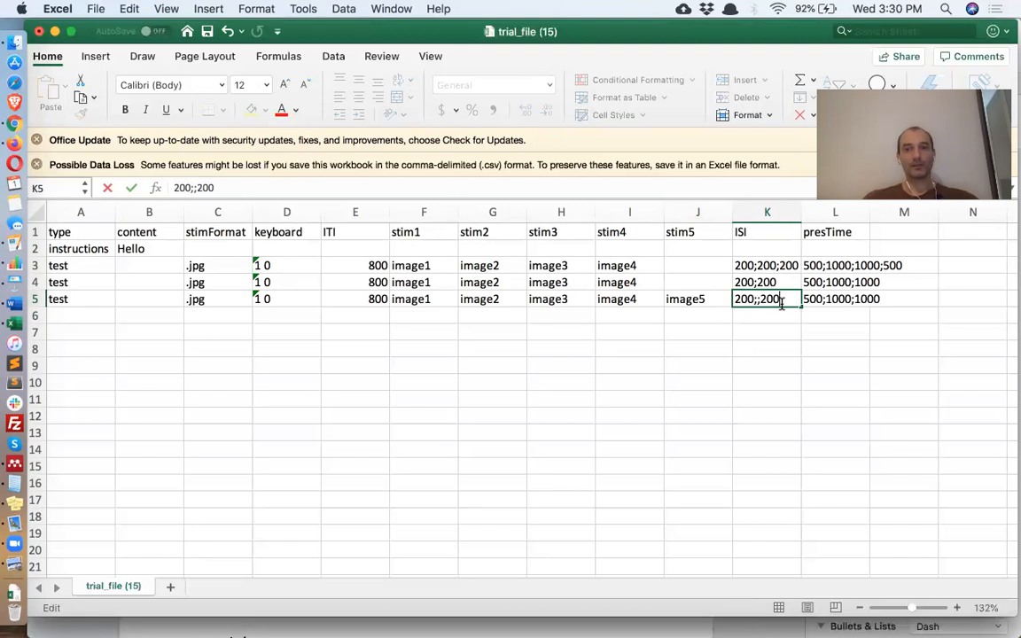
key(Return)
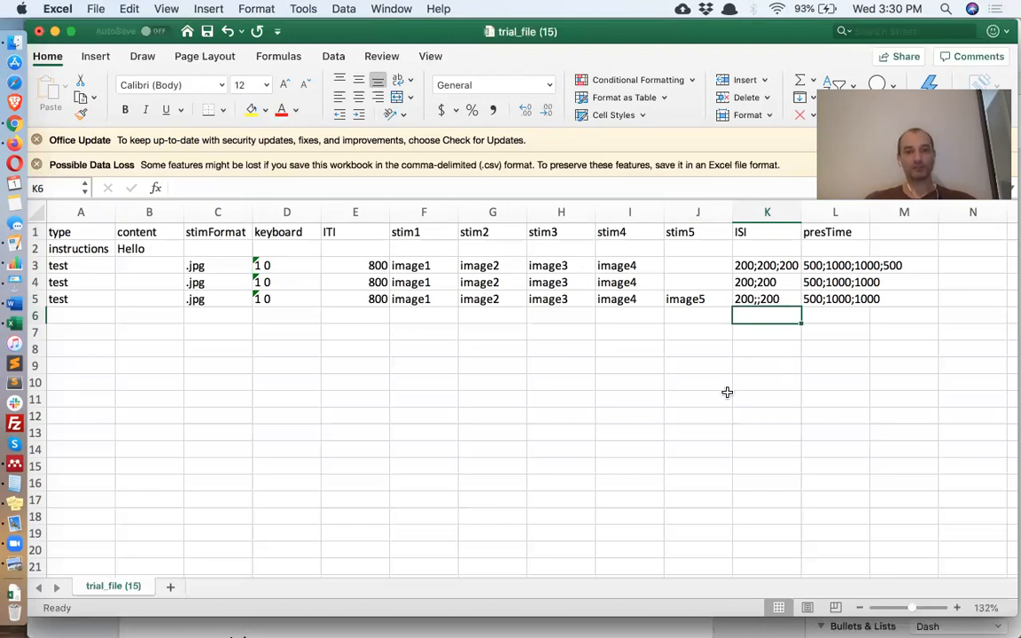
key(super+s)
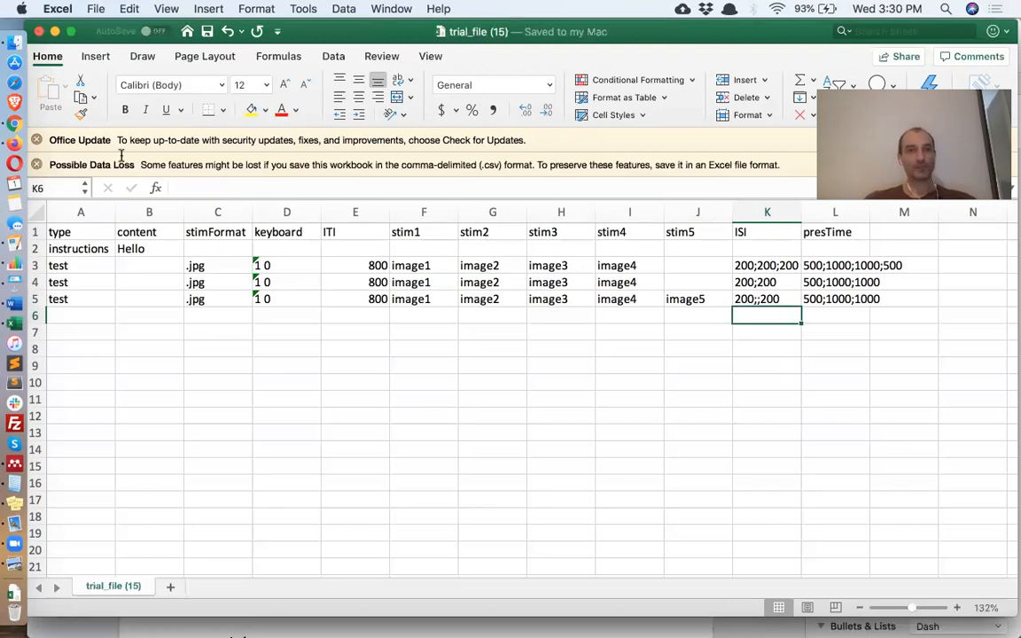
- Drag trial_file (15).csv from Downloads onto Testable's Project Files trial-file upload area
click(15, 124)
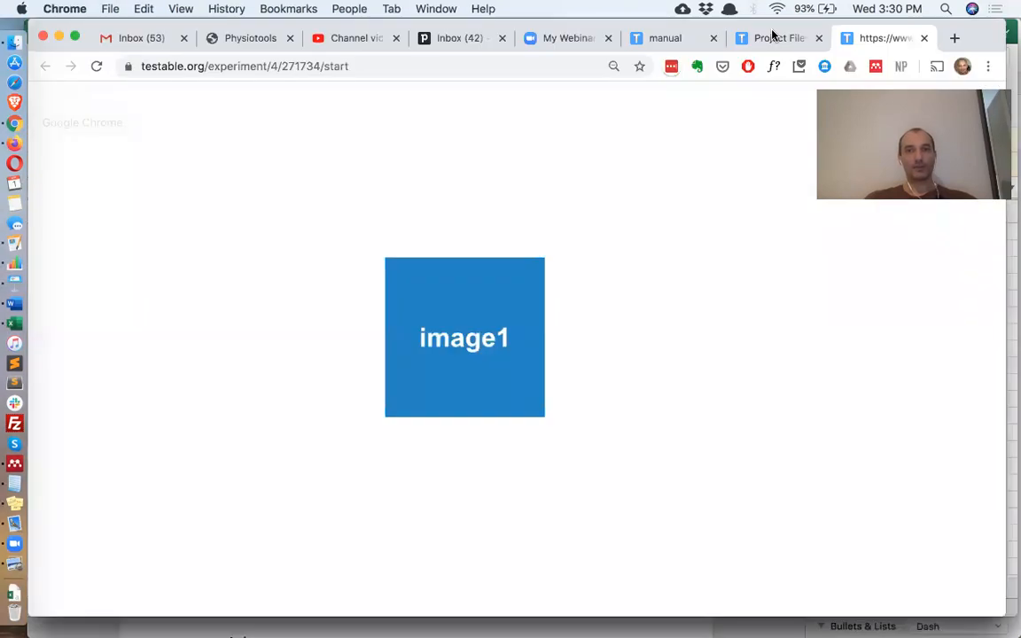
click(771, 38)
click(14, 588)
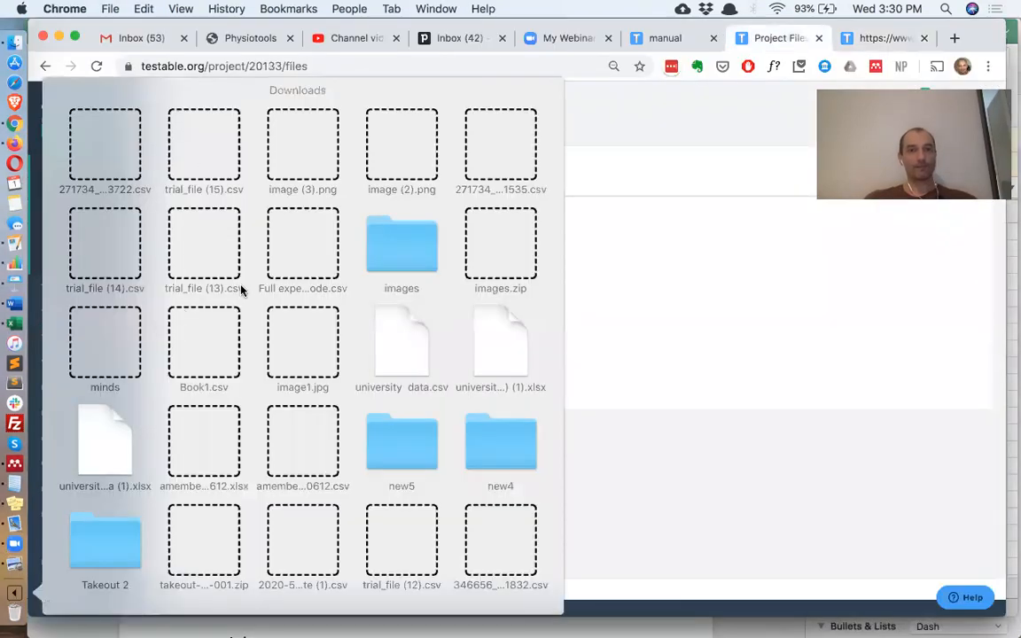
click(196, 623)
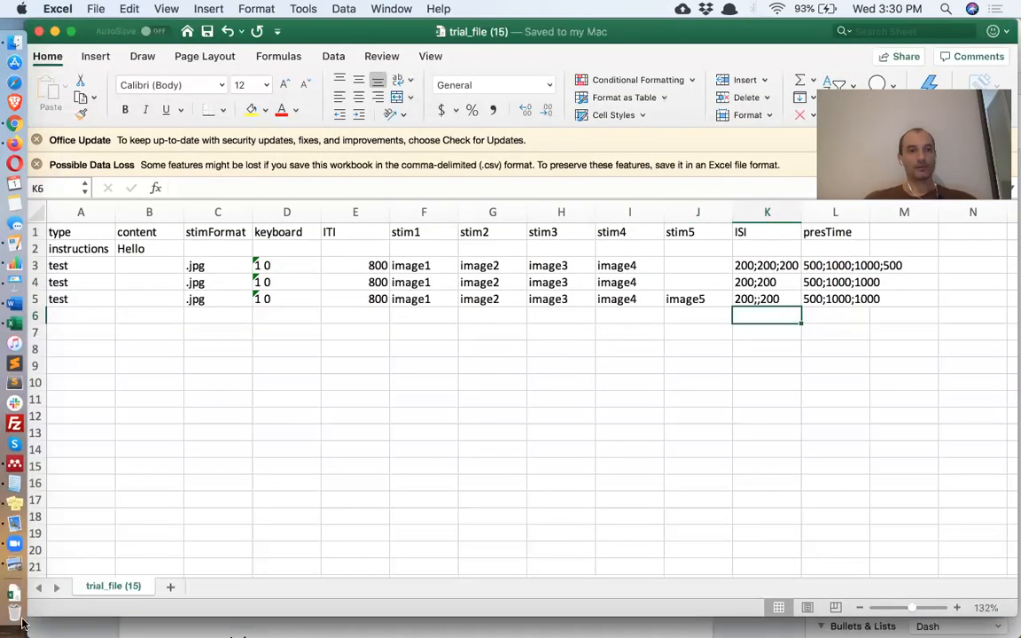
click(17, 127)
drag(205, 146, 283, 277)
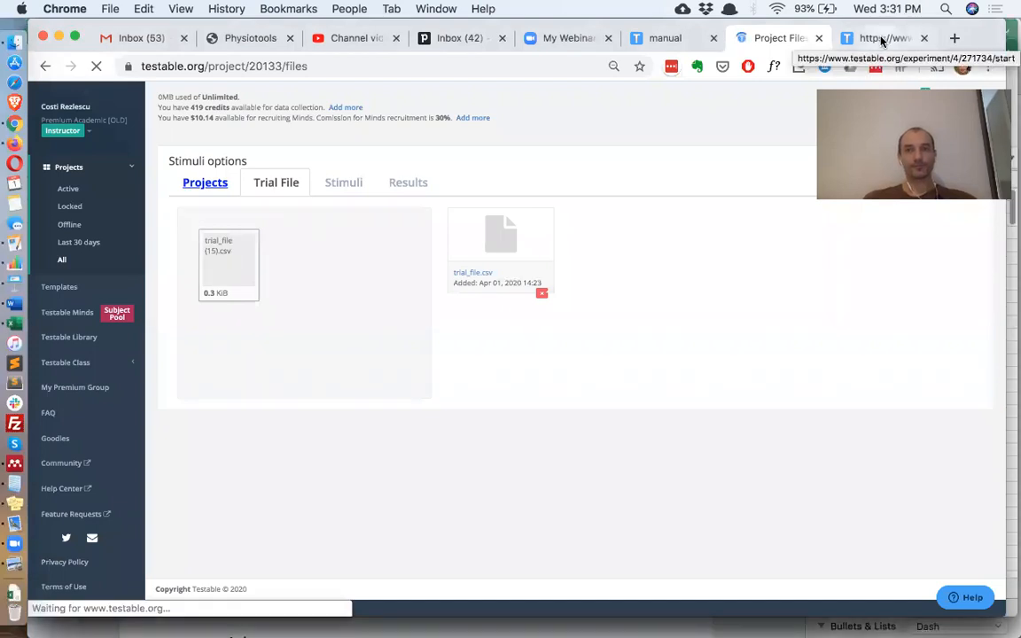
- Reload the experiment preview, confirm calibration, and click NEXT on the Hello page
click(877, 38)
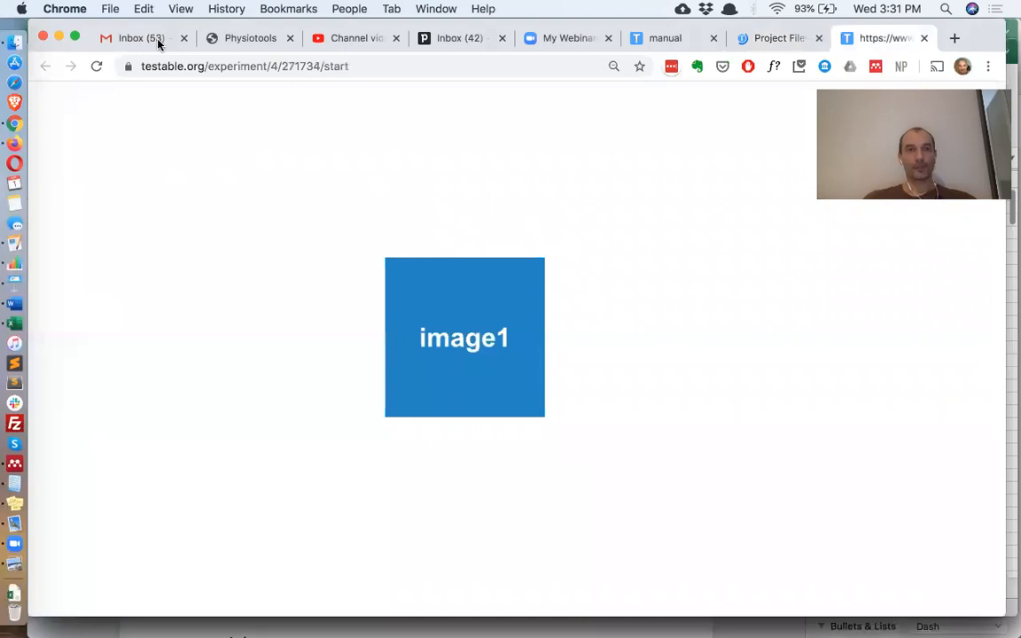
click(95, 68)
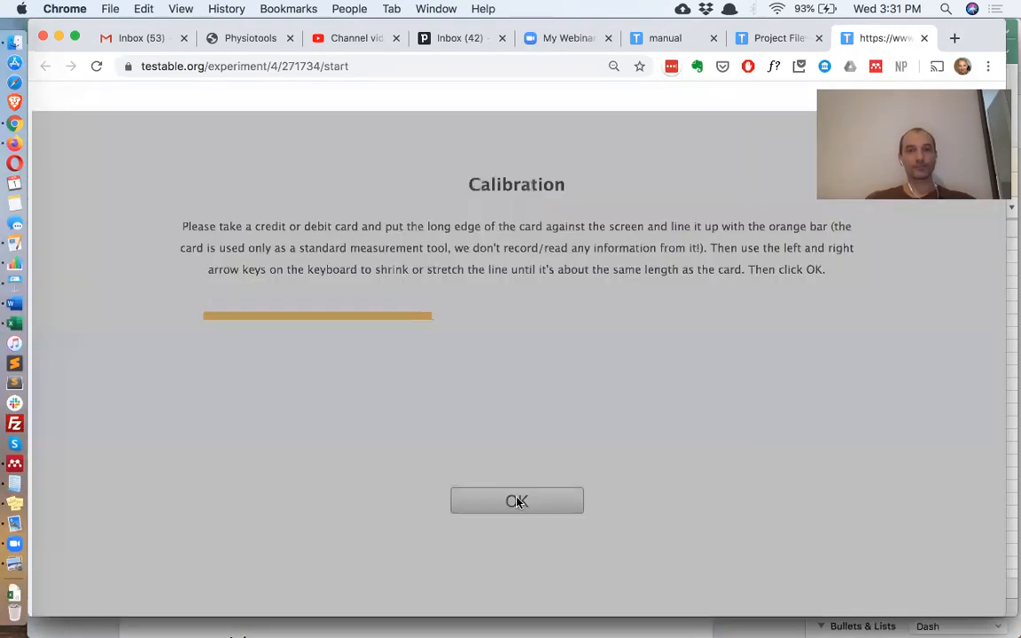
click(517, 502)
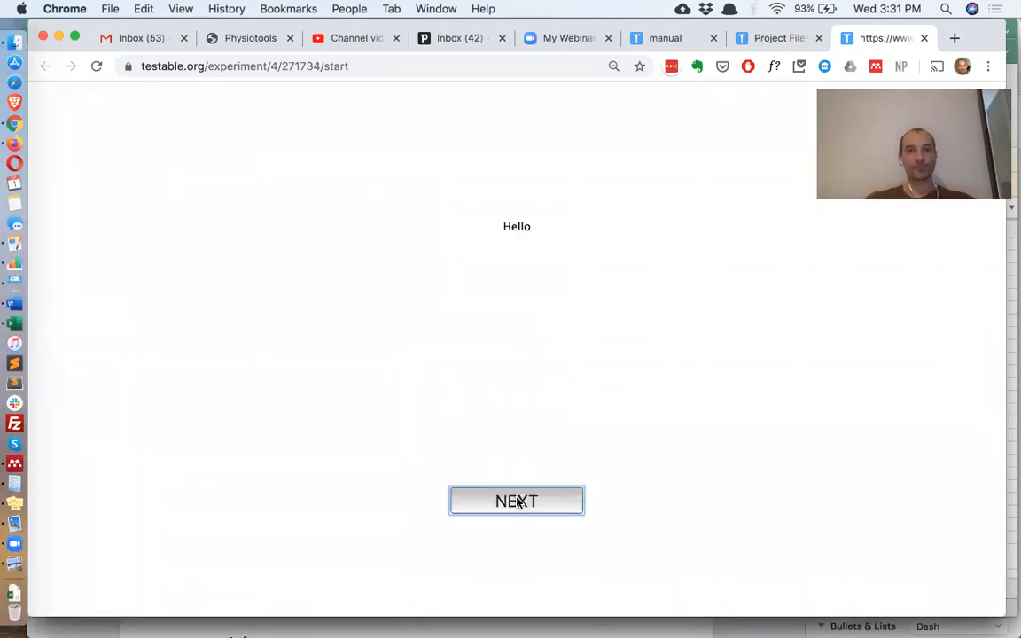
click(518, 502)
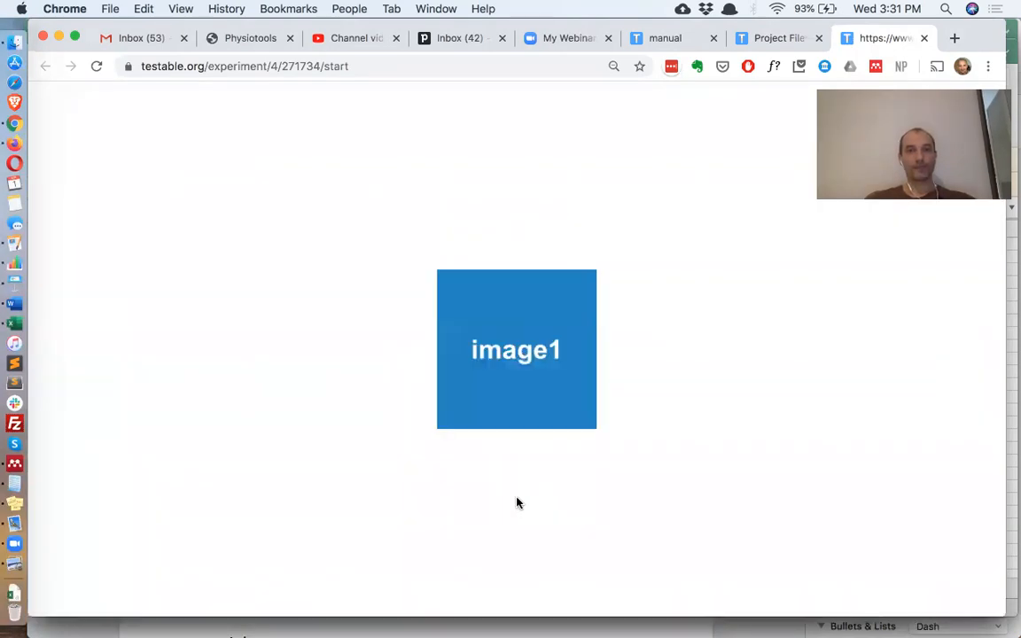